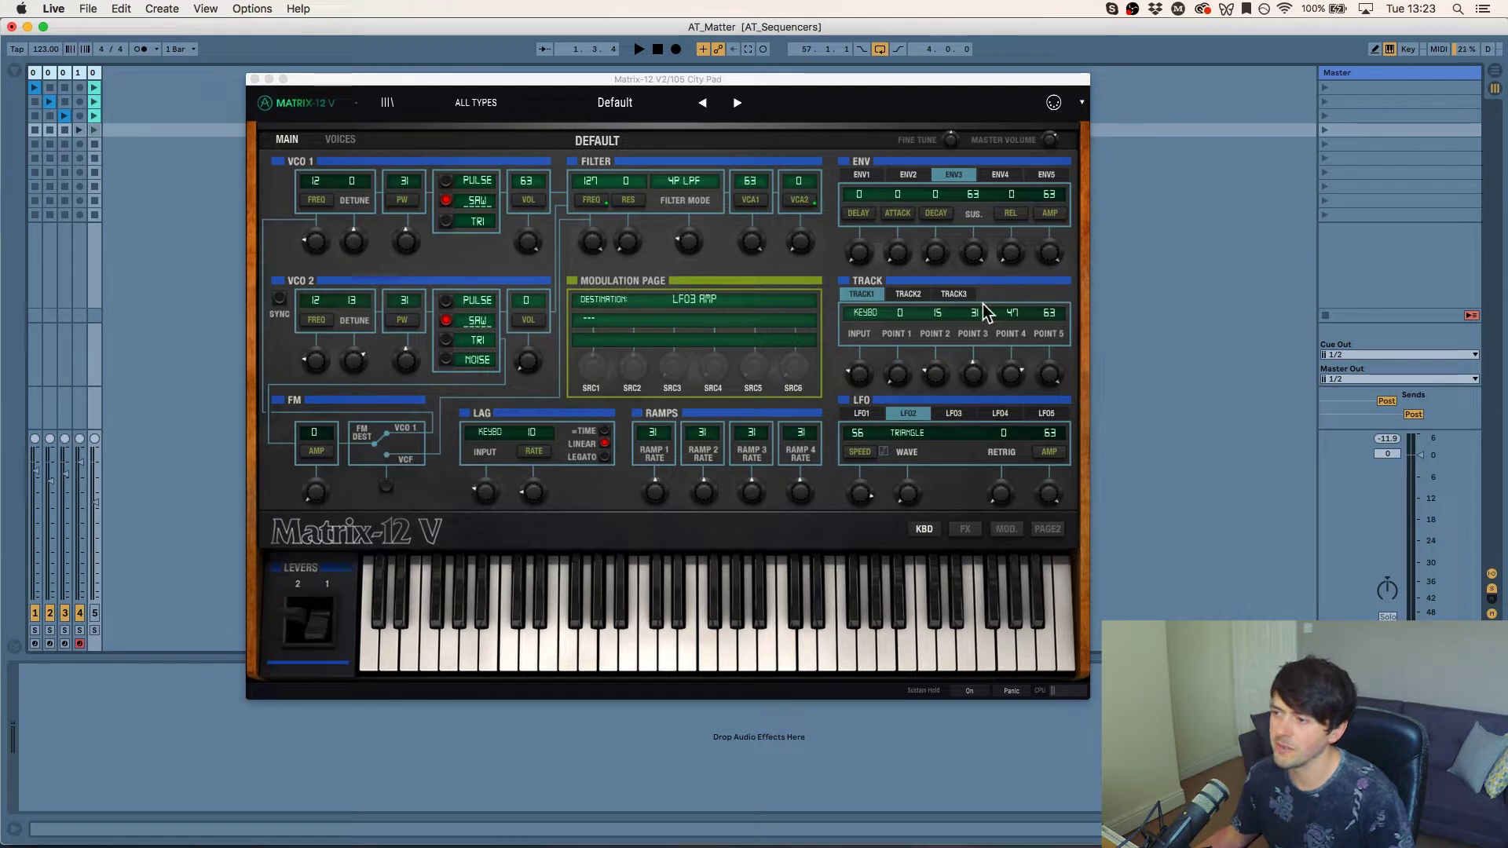
Step: Look at the modulation sources available for the Track 1 input, and leave the choice unchanged
click(874, 314)
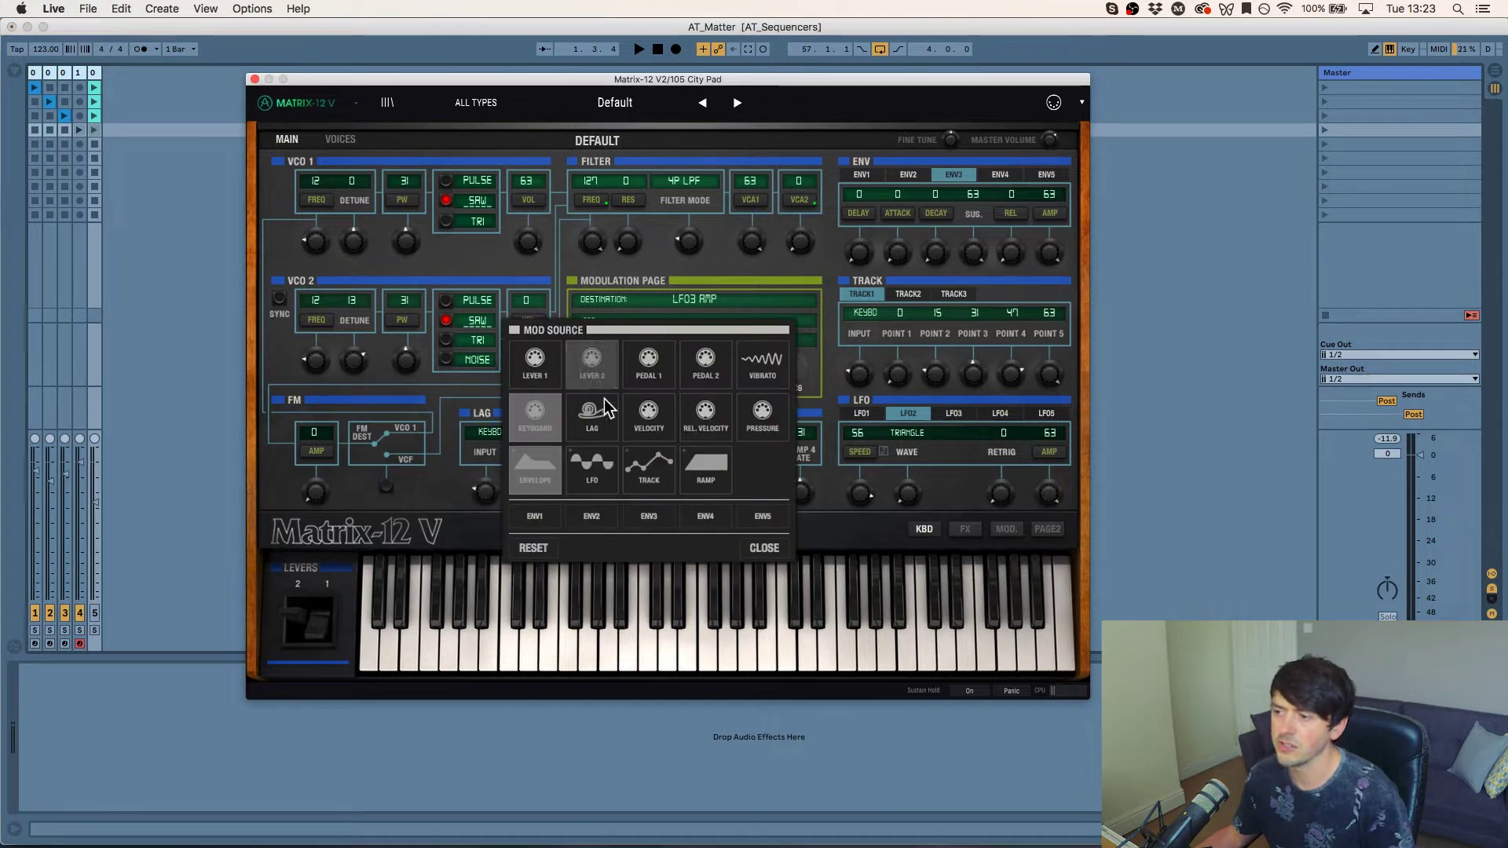
click(763, 545)
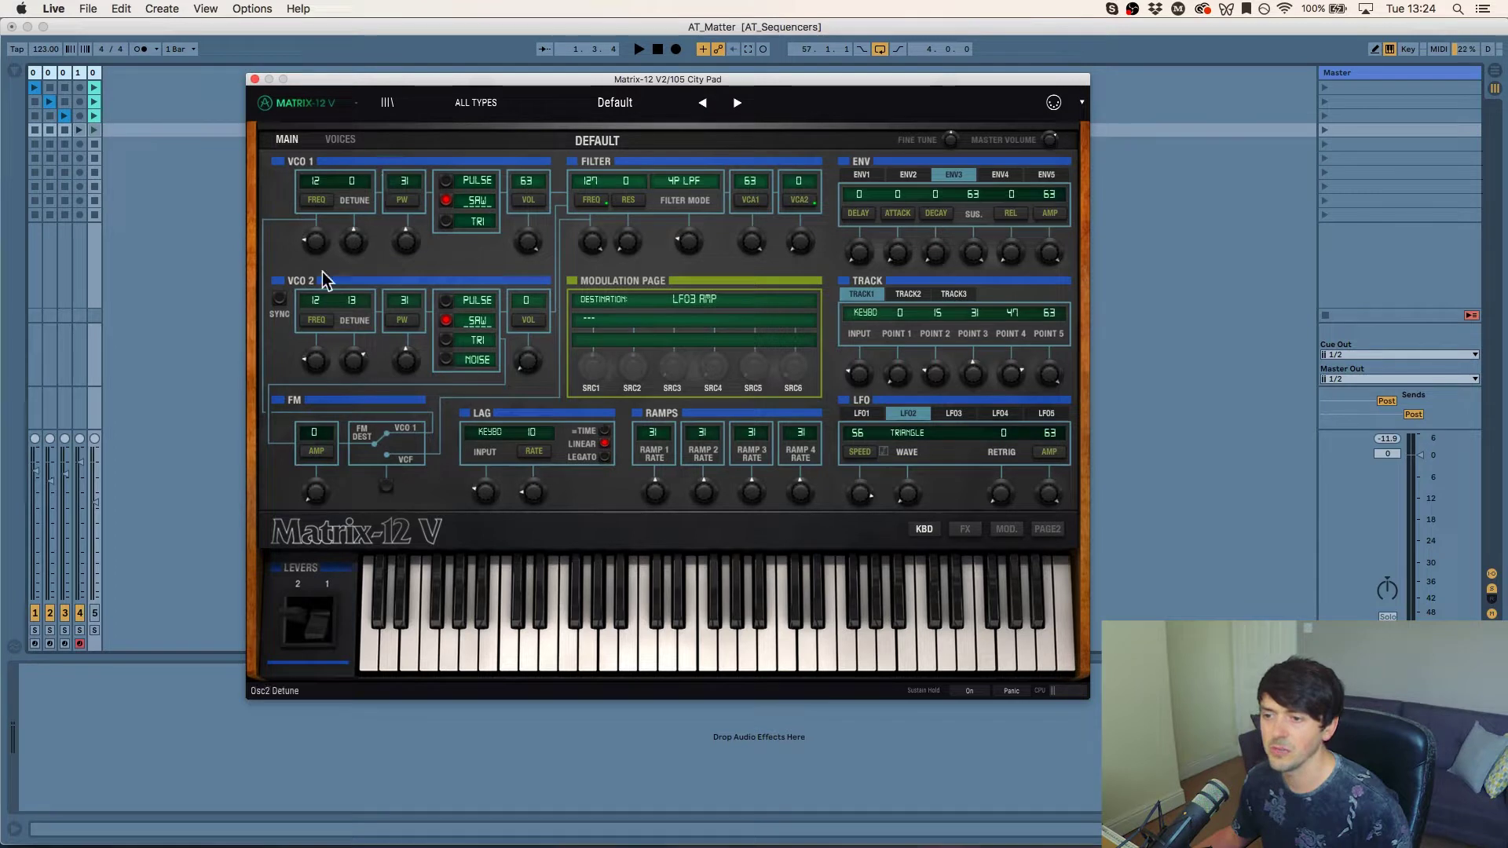
Step: Try out VCO 1's waveforms, leave only pulse enabled, and set its pulse width to 32
click(446, 181)
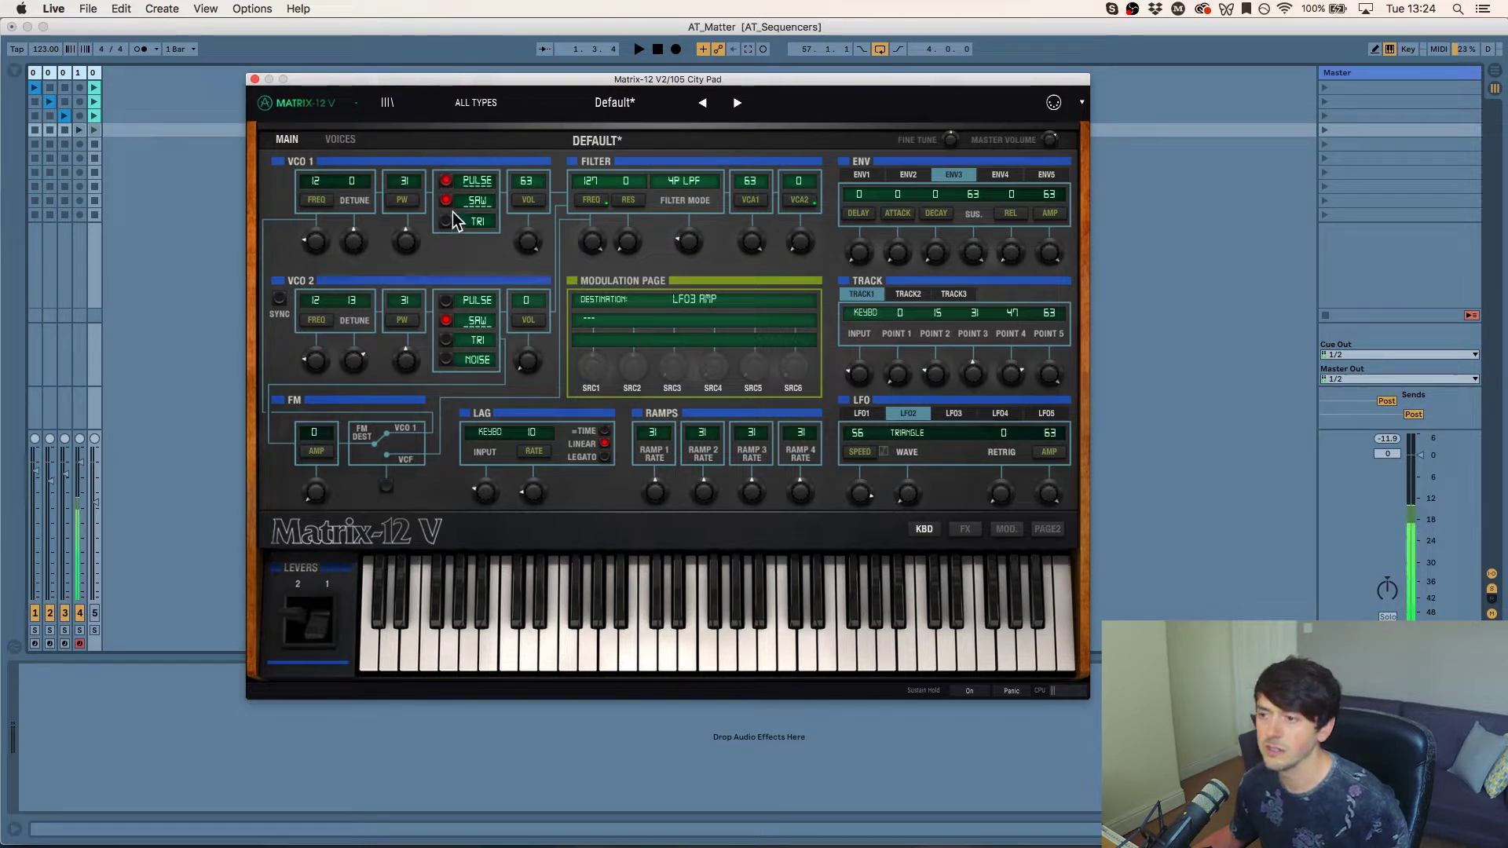
click(445, 223)
click(445, 222)
click(446, 181)
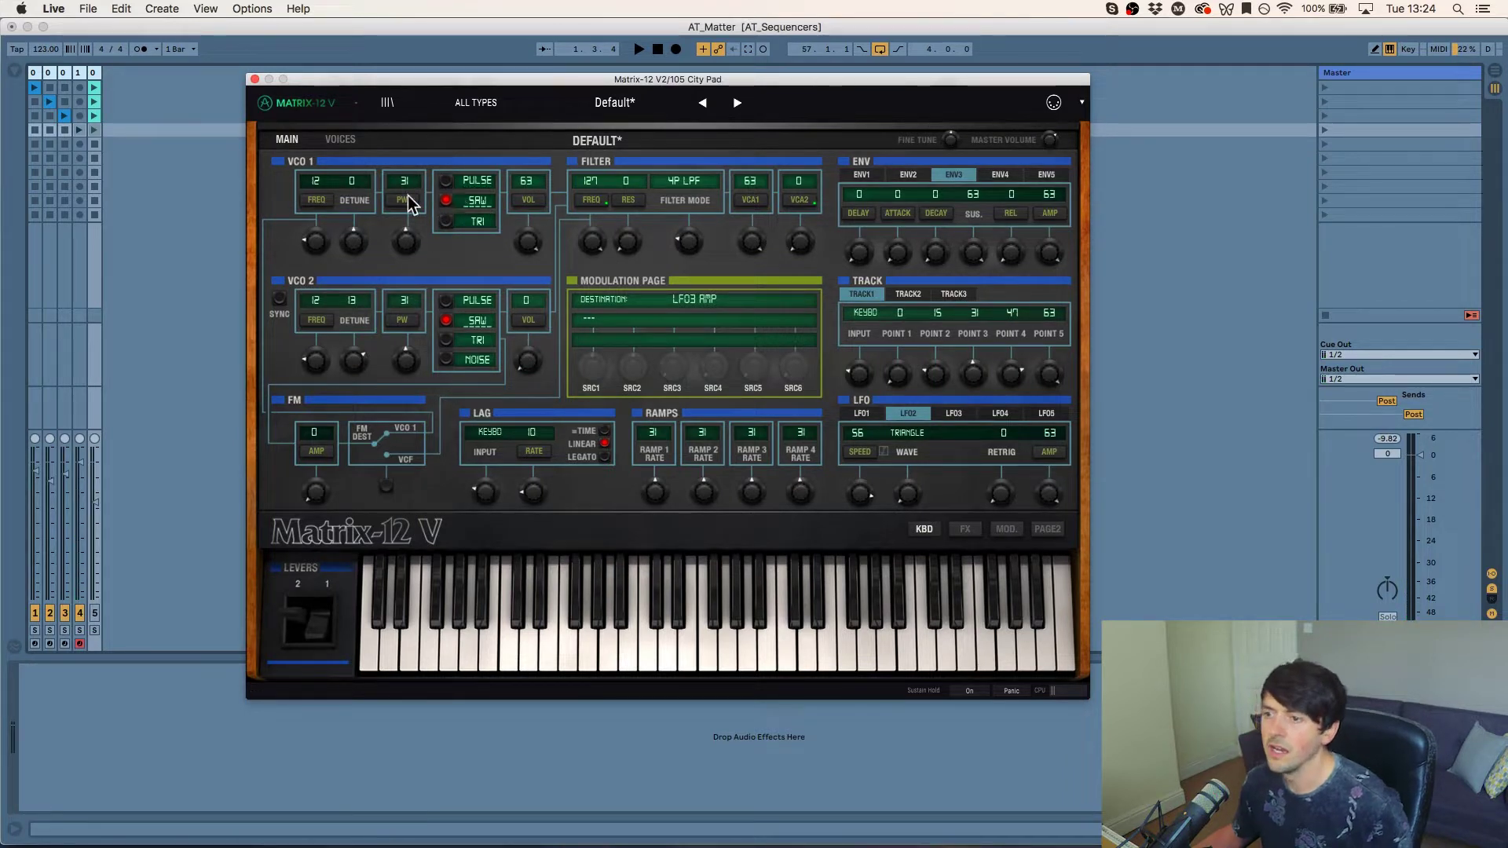
click(448, 182)
click(446, 199)
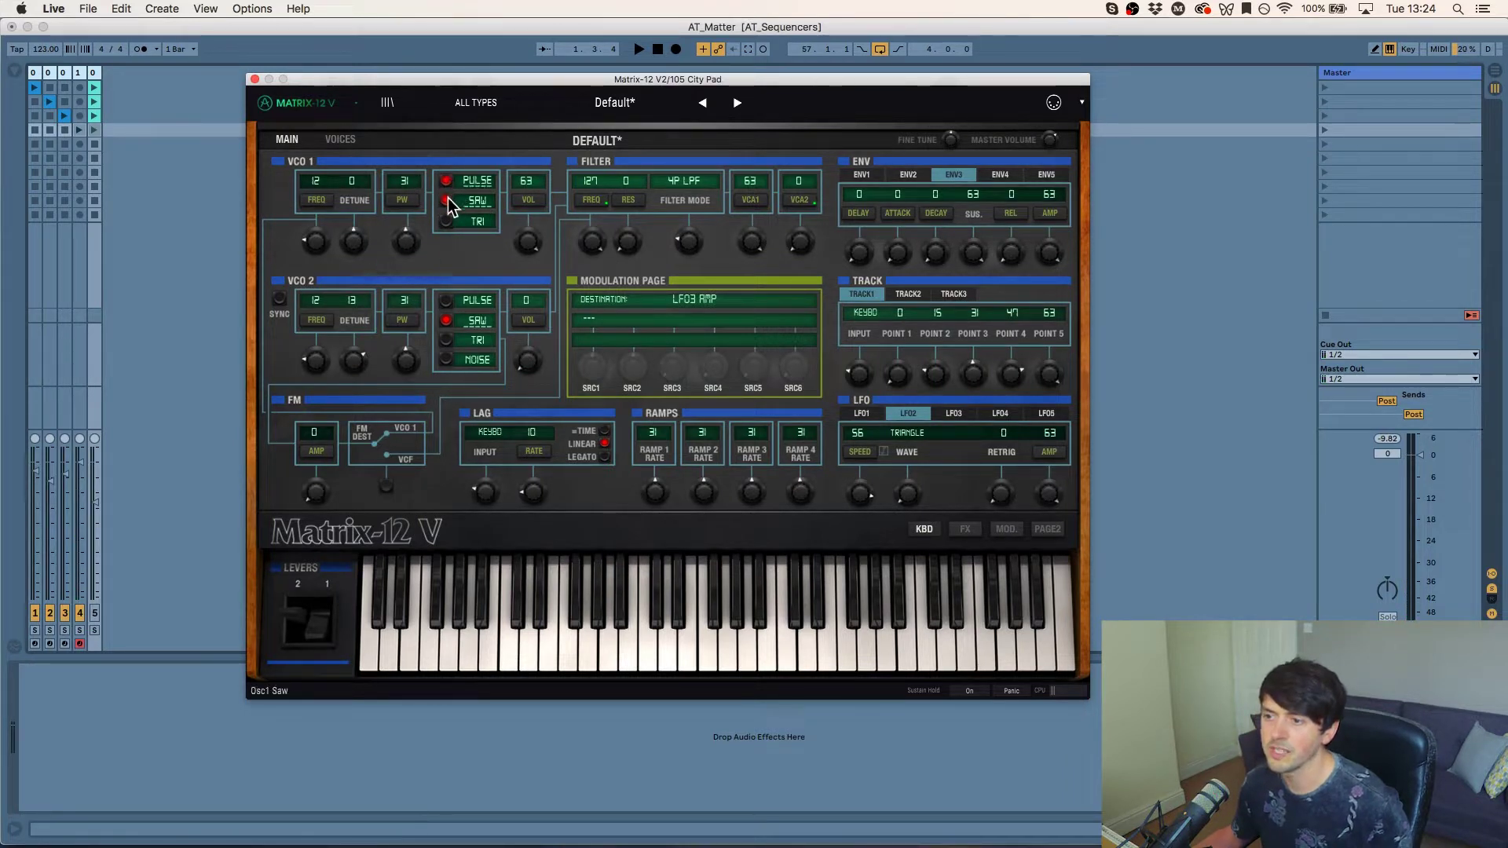
mouse_move(402, 240)
mouse_down()
mouse_move(402, 200)
mouse_move(413, 240)
mouse_up()
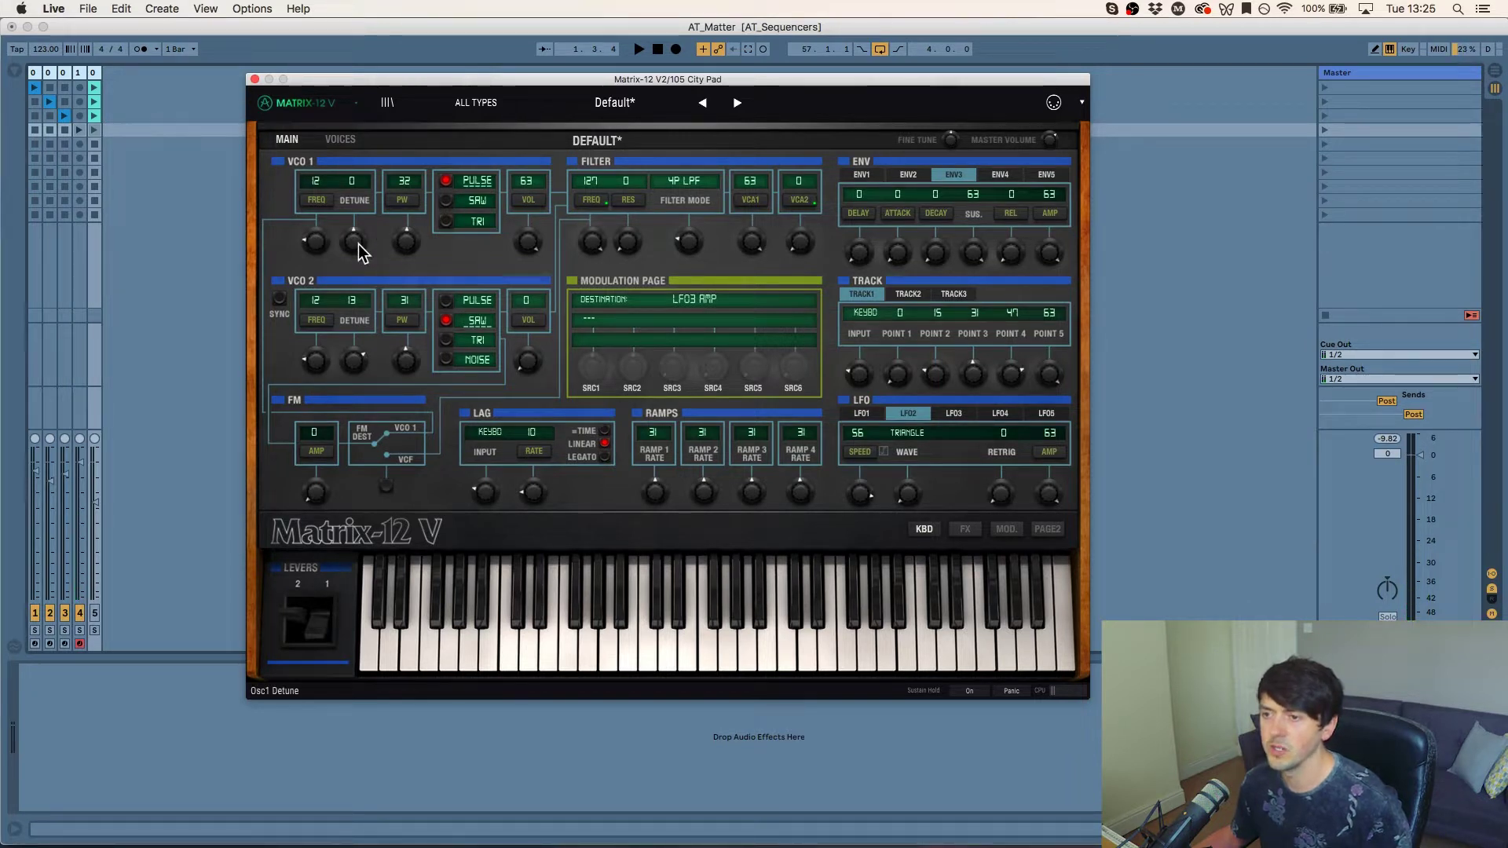
drag(354, 239, 354, 239)
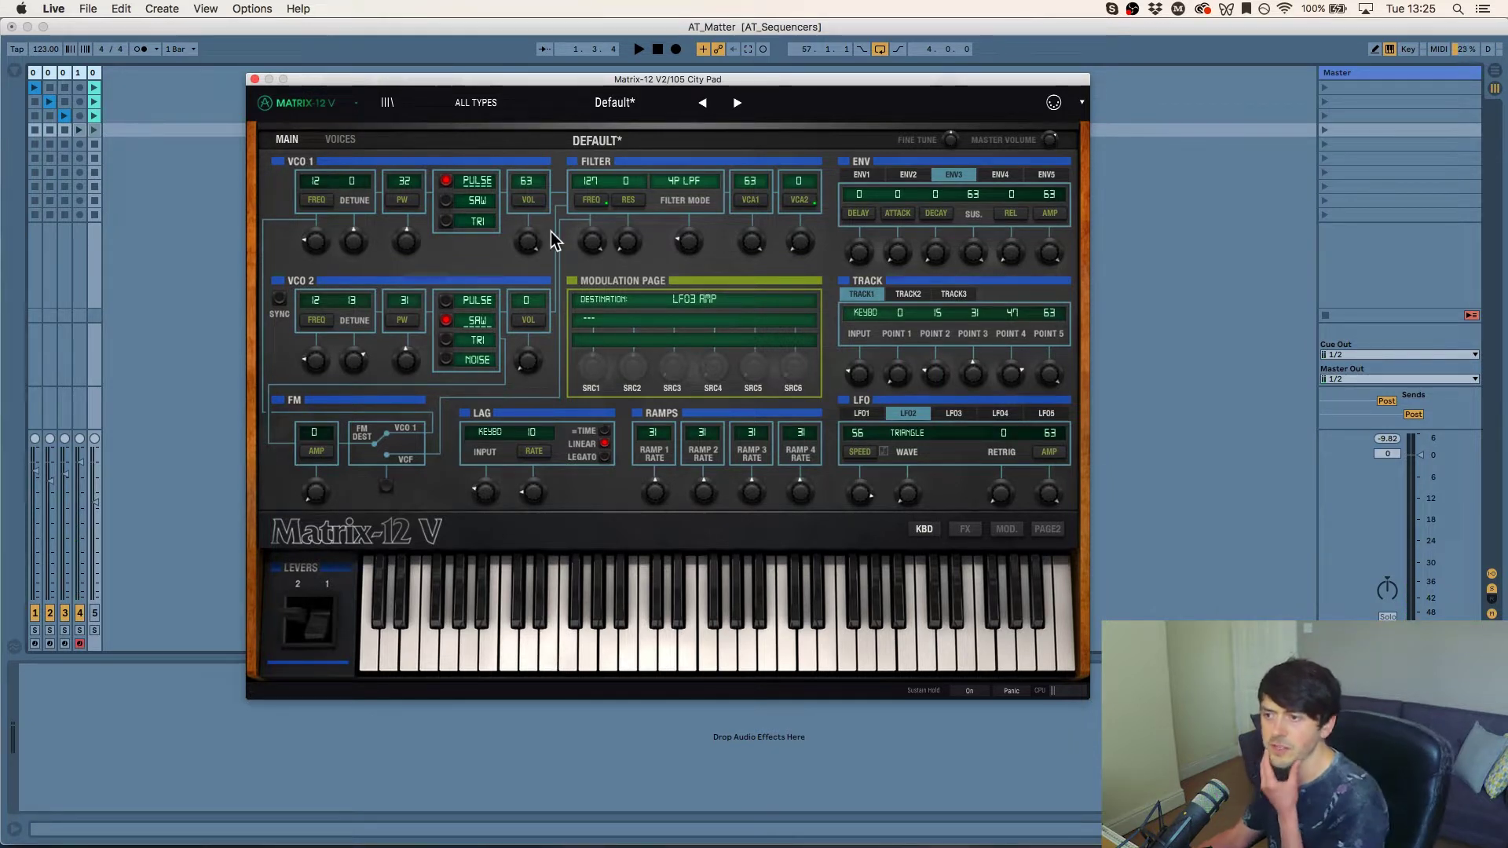
Step: Show the modulation matrix and inspect the modulation destinations of both oscillators, including frequency, pulse width and volume, ending on VCO 1 frequency
click(316, 199)
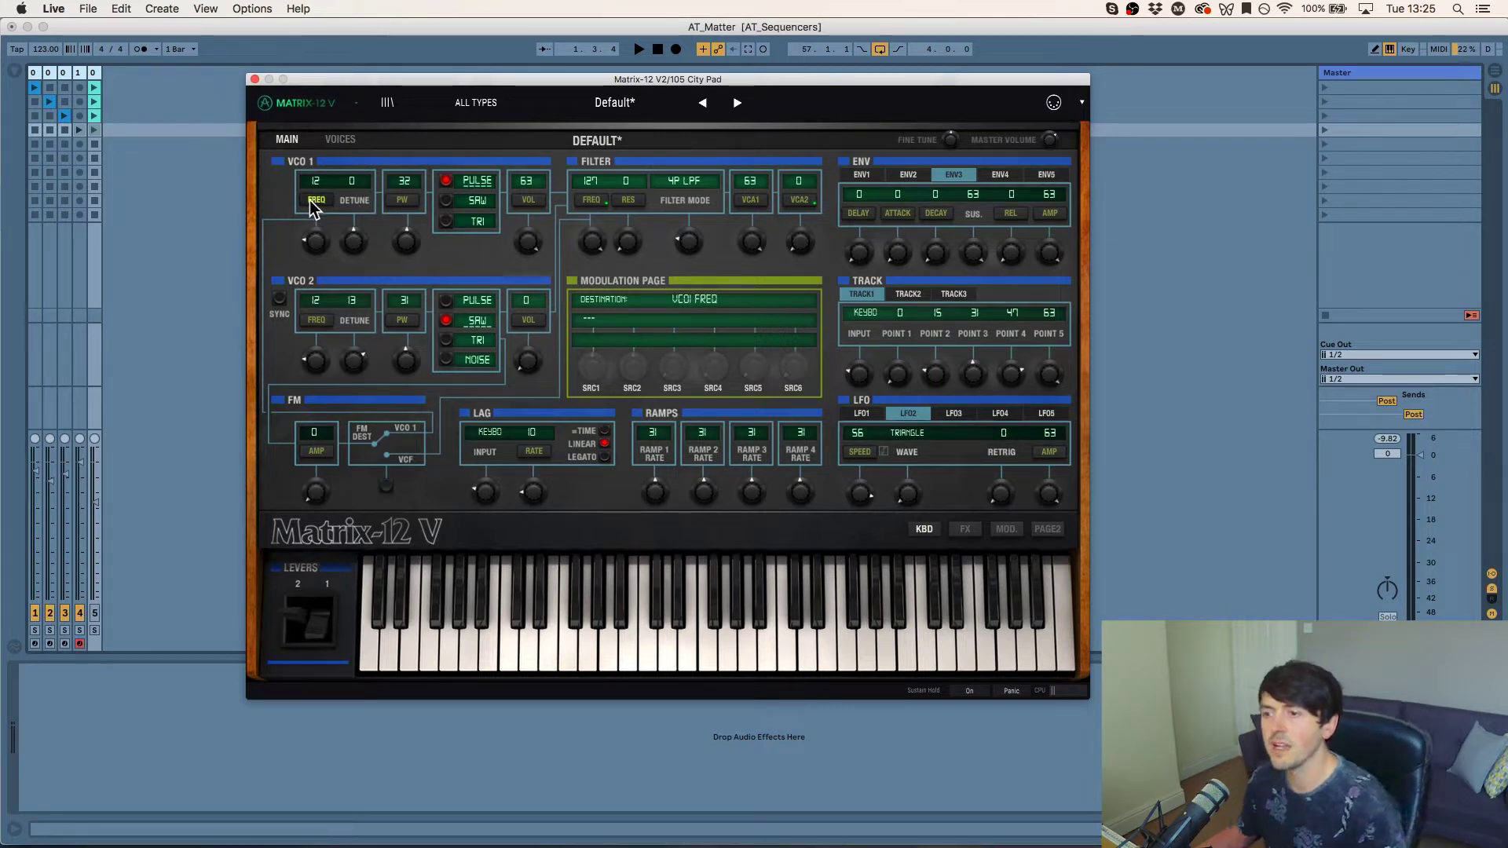
click(396, 206)
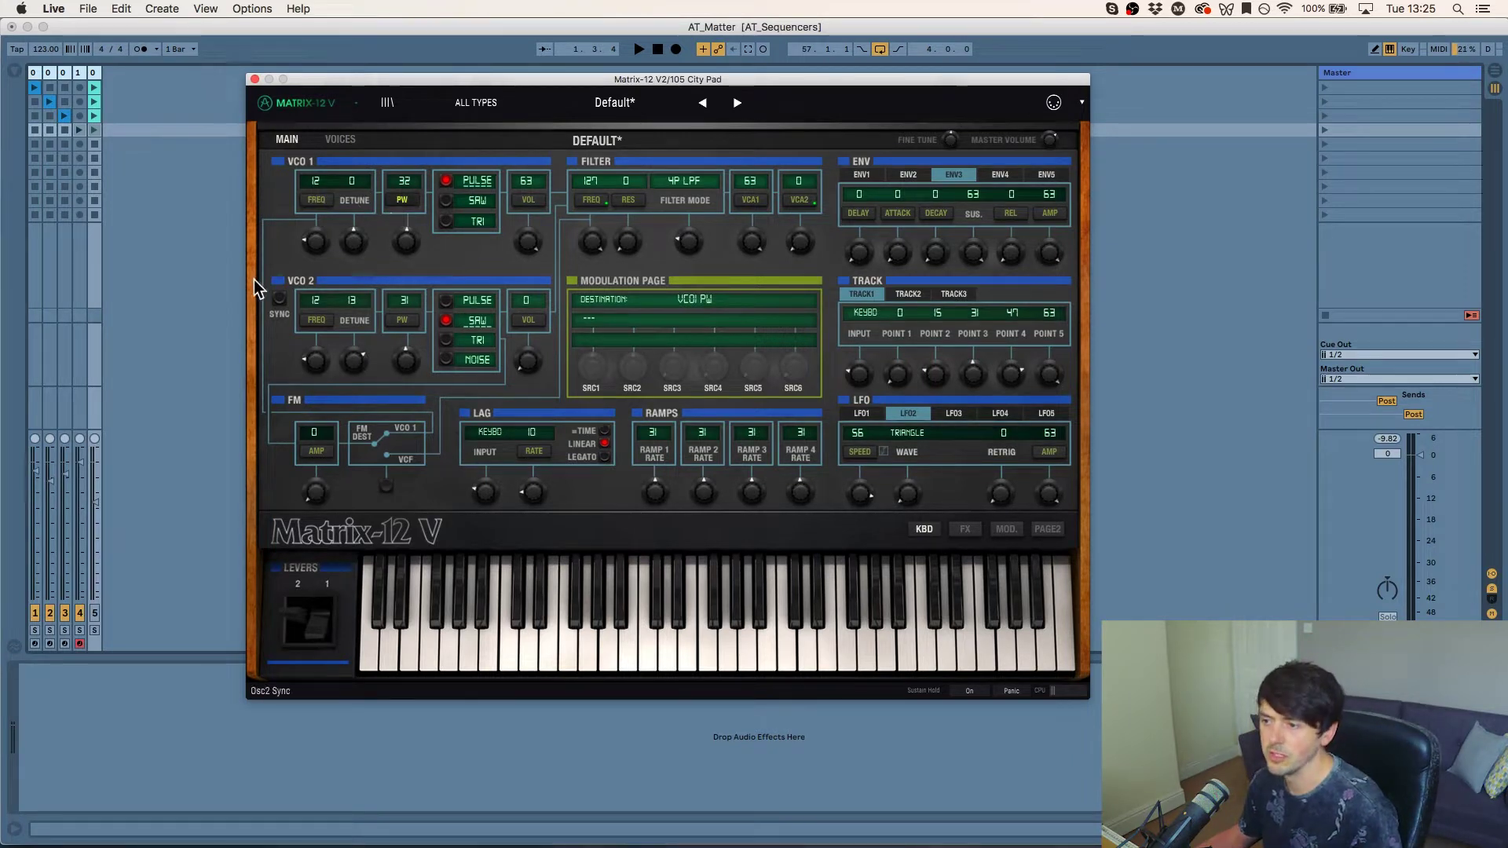
click(1006, 529)
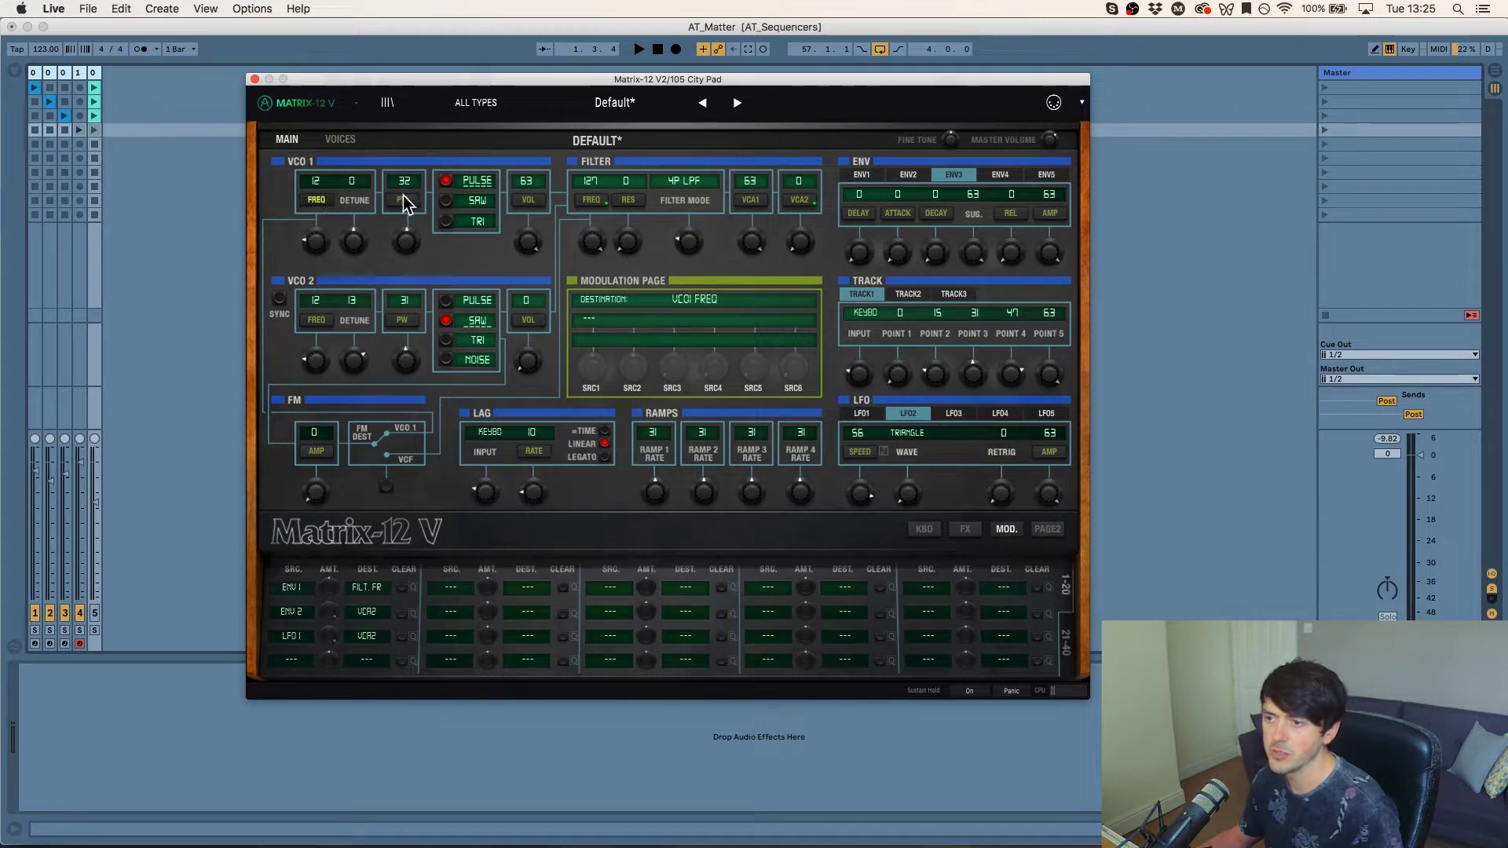
click(321, 321)
click(404, 321)
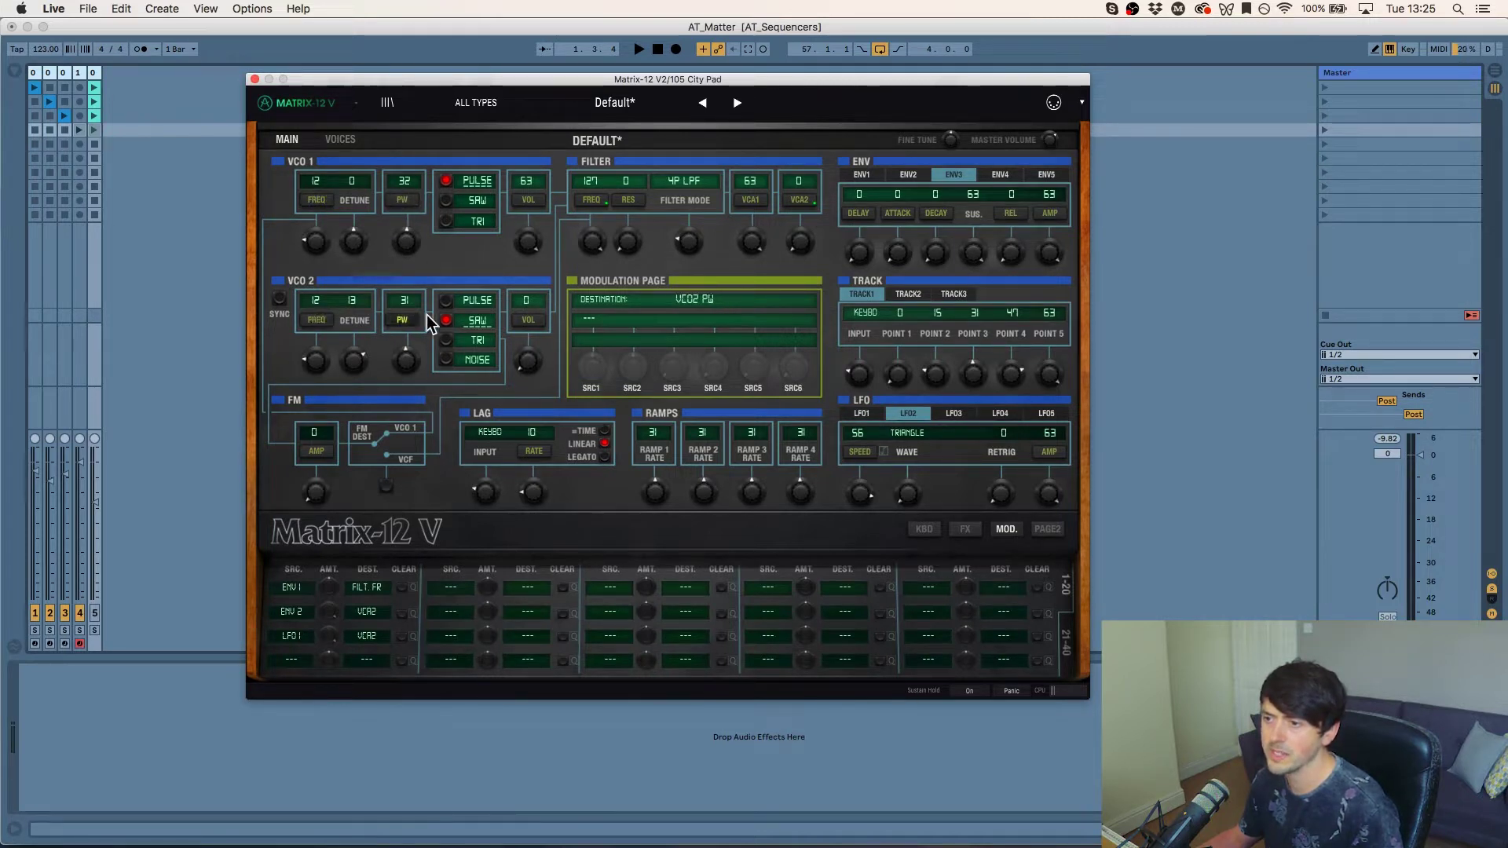
click(537, 200)
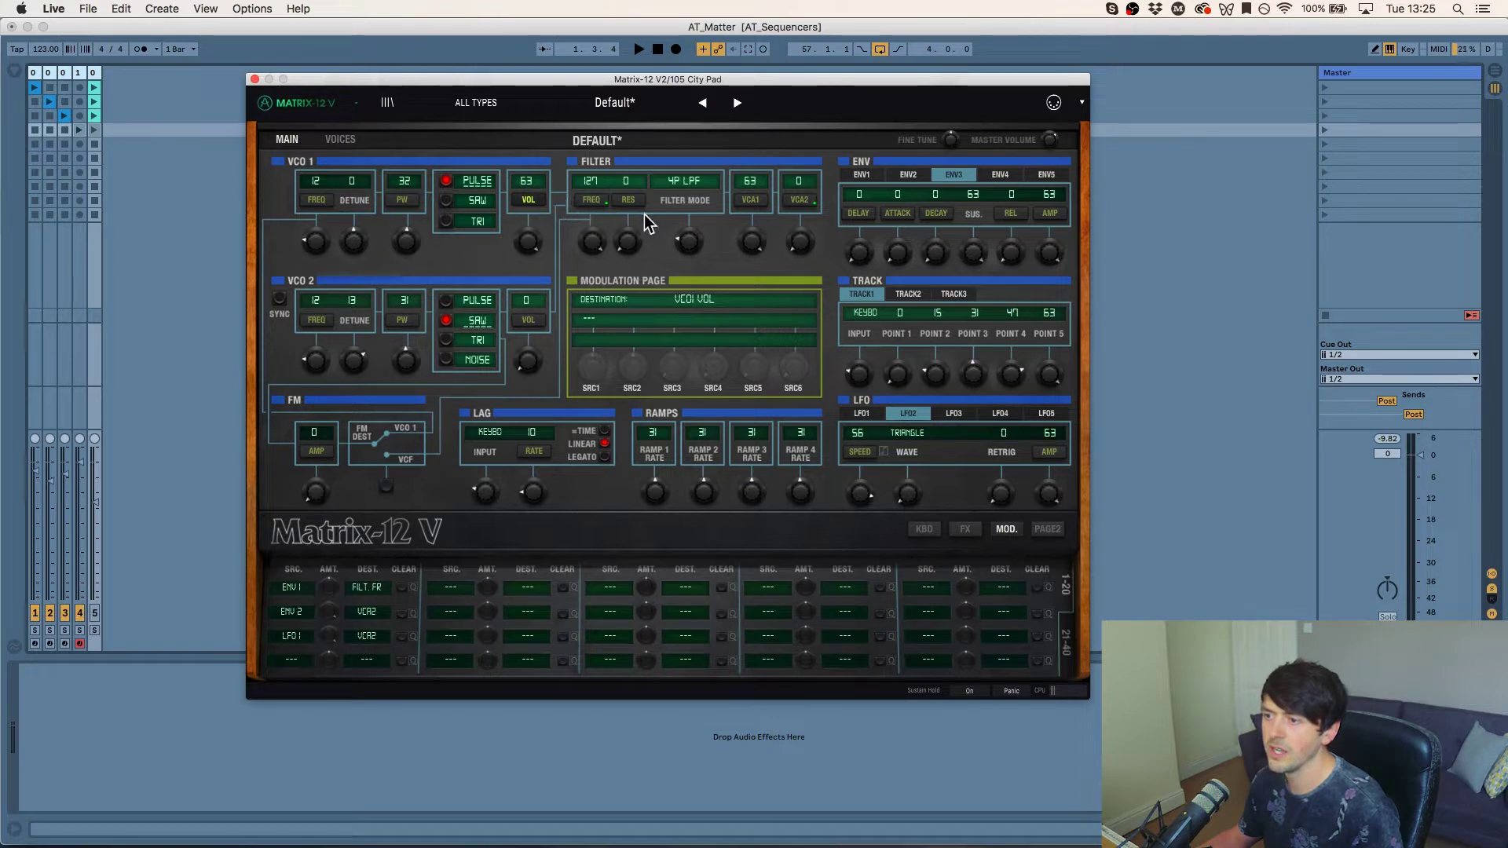
click(315, 201)
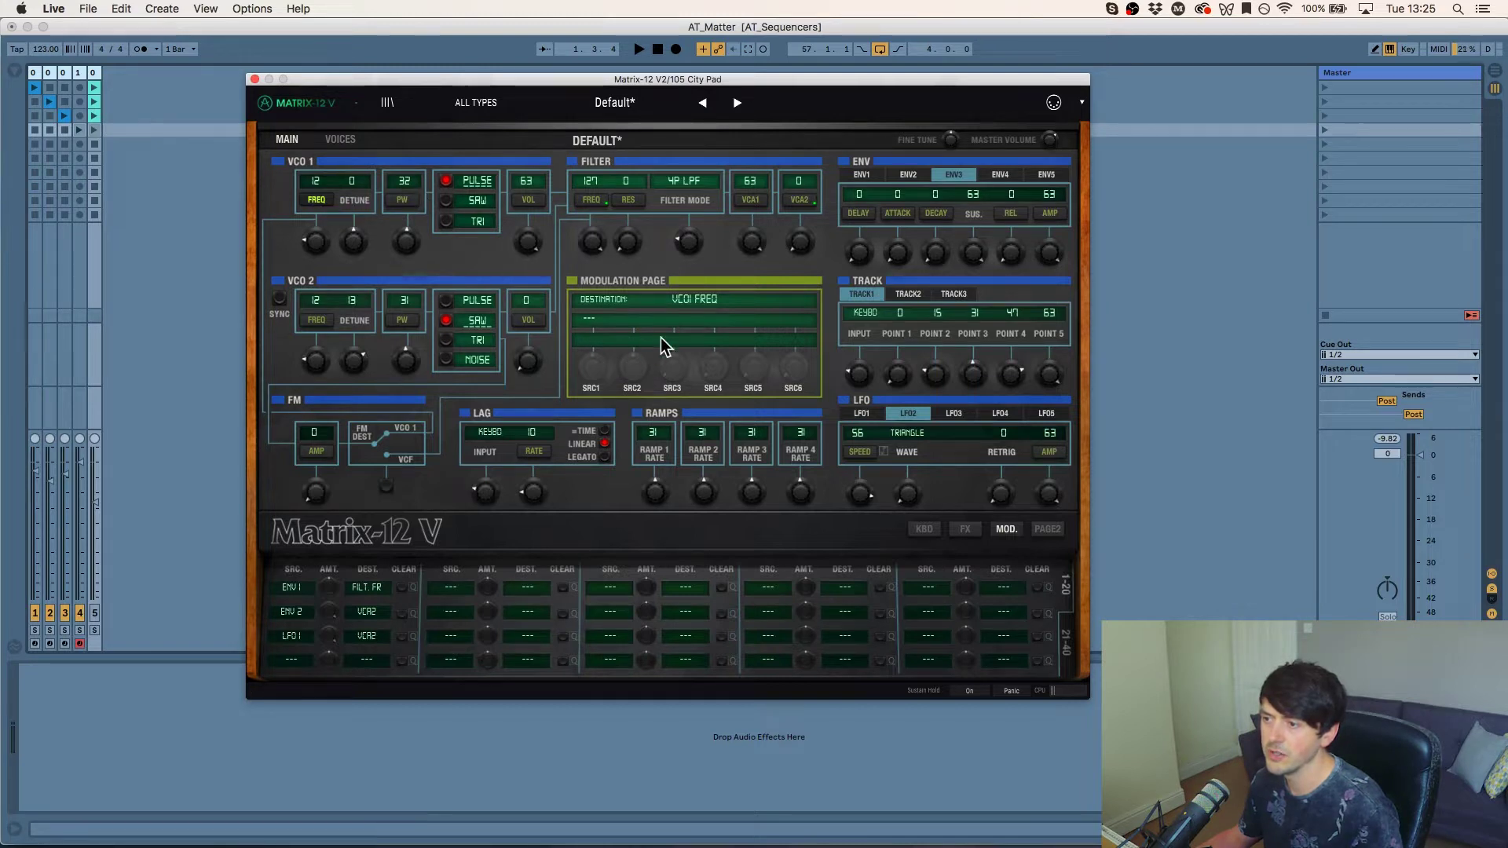
click(400, 201)
click(315, 201)
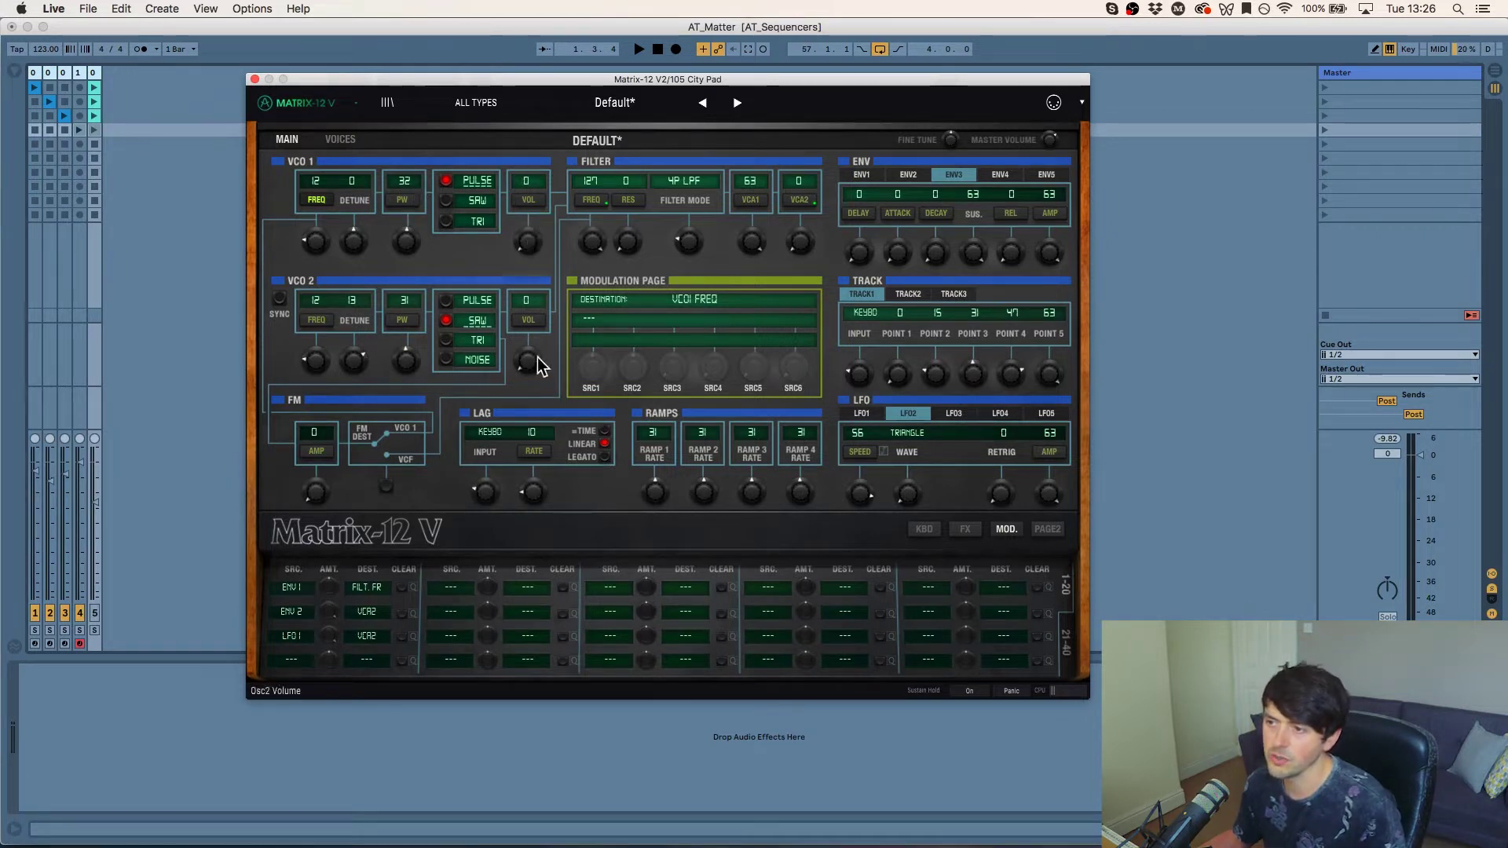
Step: Raise VCO 2's volume to 63 and leave only its triangle wave enabled
drag(528, 363, 529, 330)
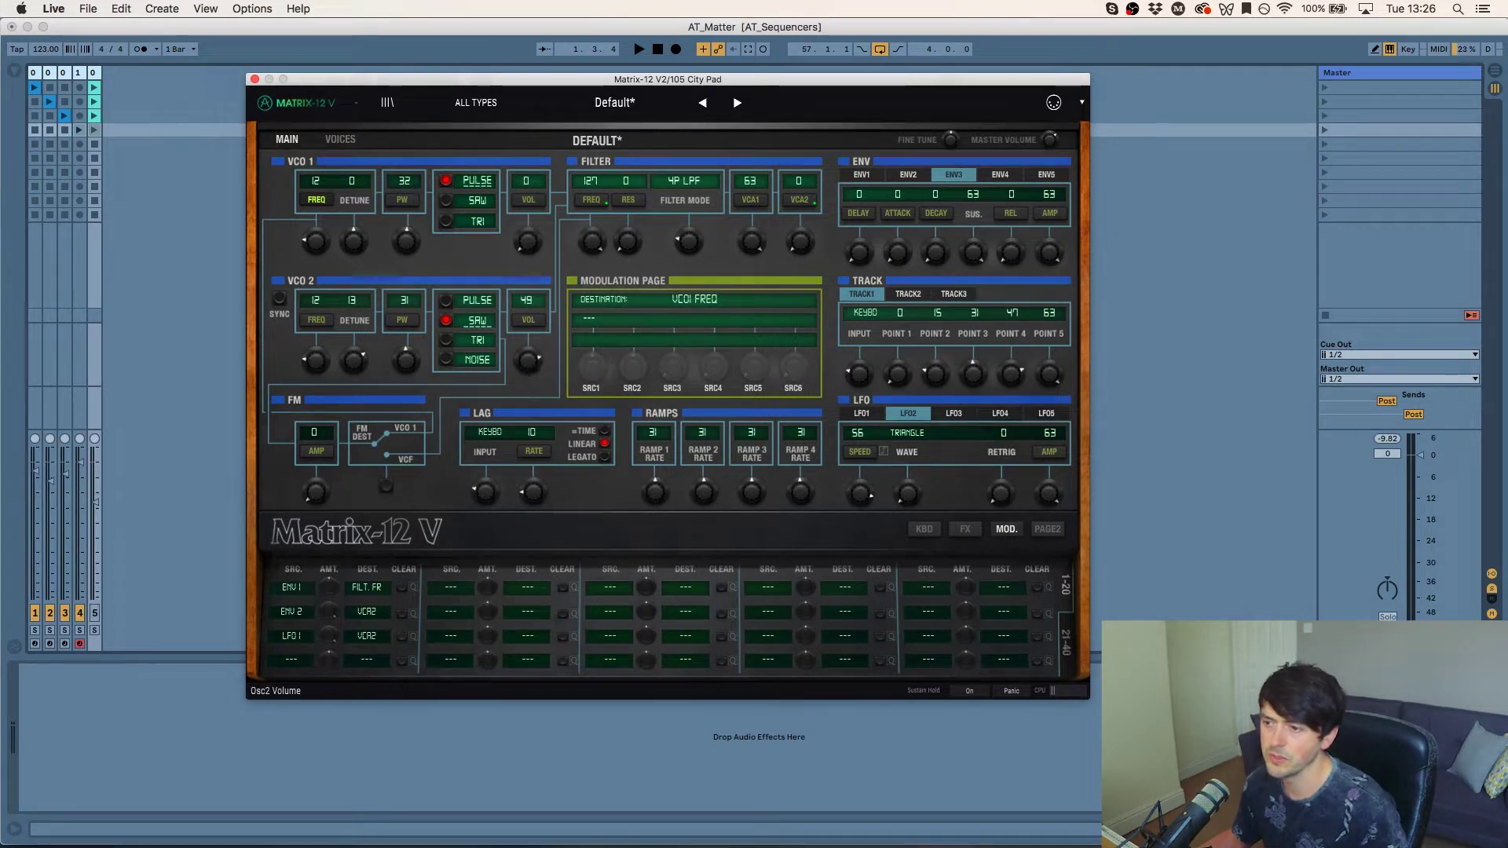
click(446, 300)
click(444, 337)
click(445, 300)
click(445, 320)
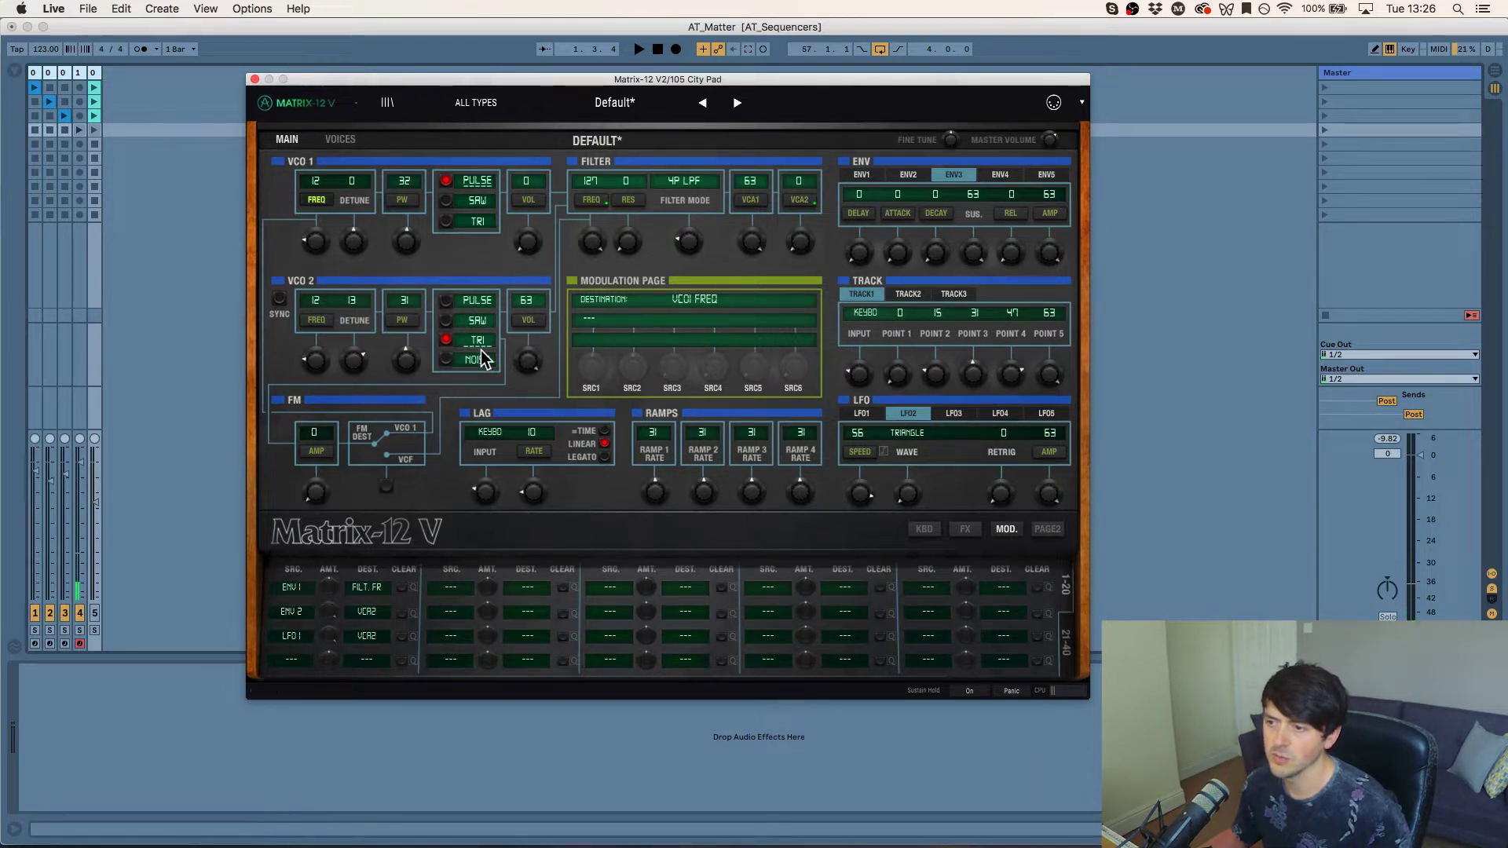
Step: Add noise to VCO 2 and swap its triangle wave for saw
click(442, 361)
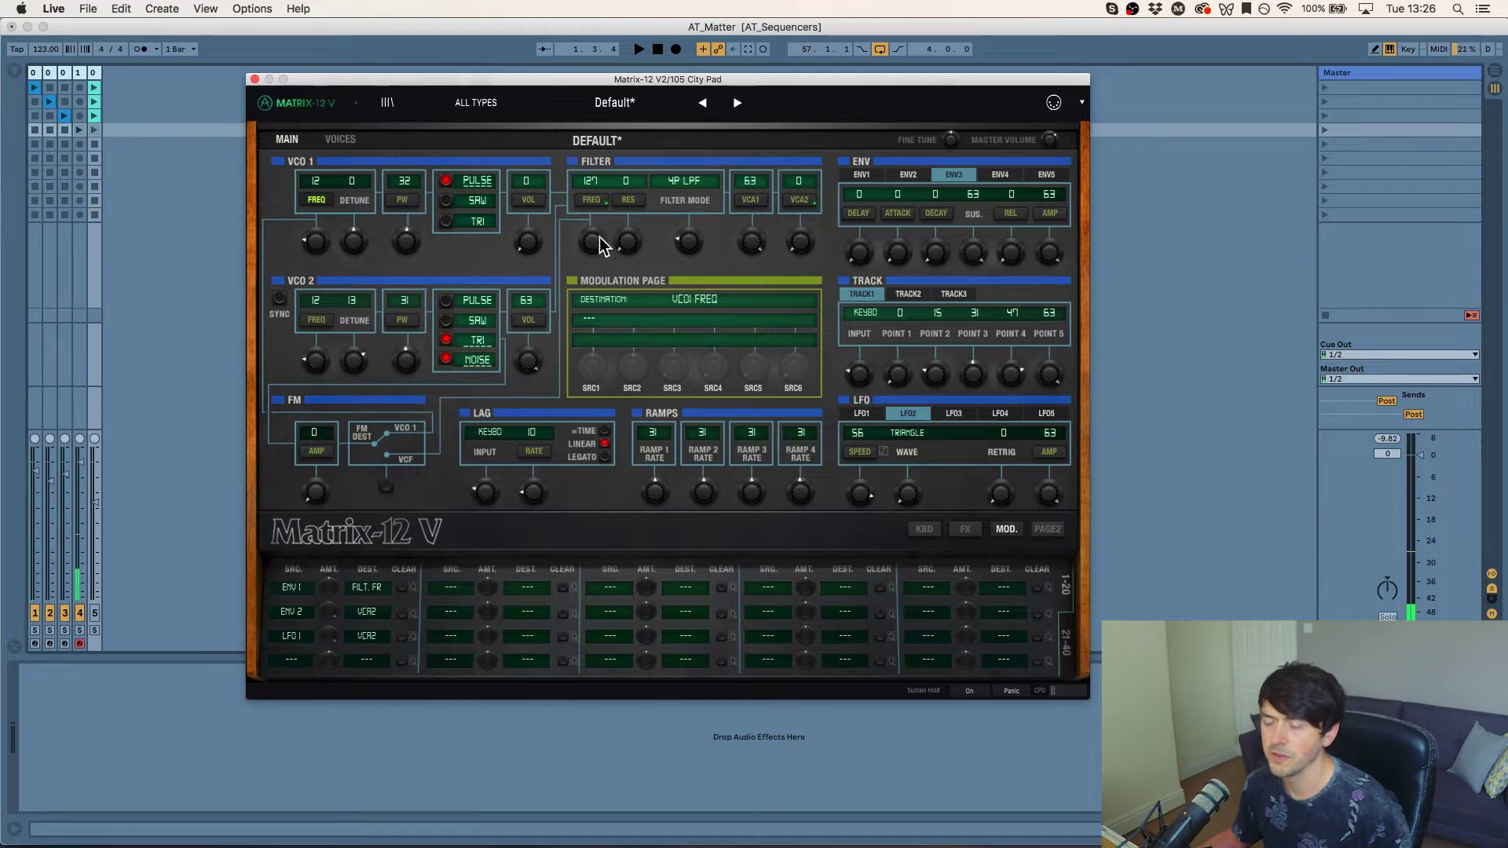
click(446, 340)
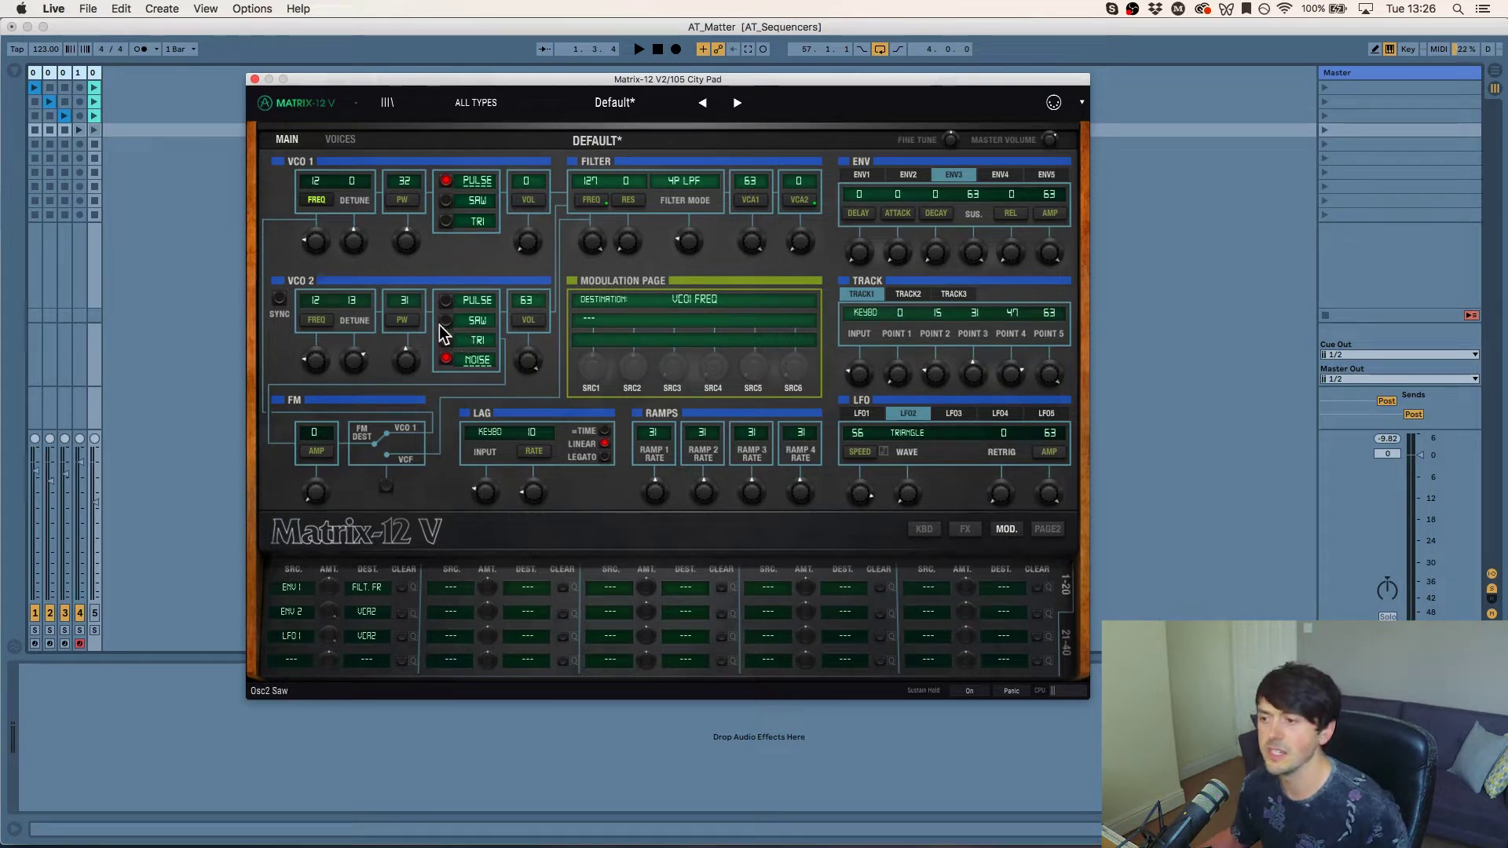
click(443, 318)
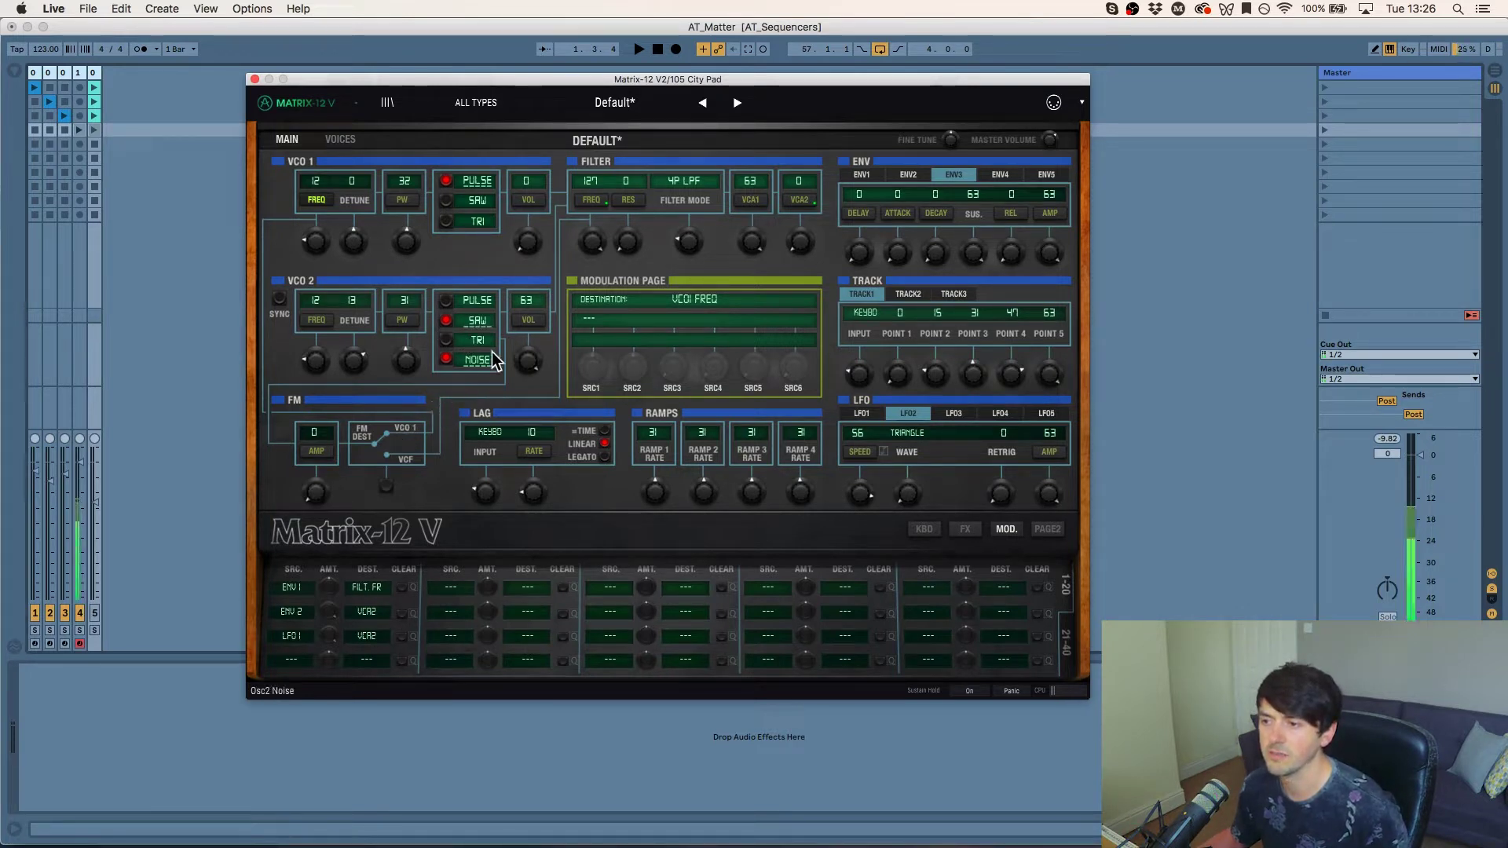
Step: Turn off VCO 2's noise and saw, and lower its volume to 0
click(446, 360)
click(448, 324)
drag(523, 373, 522, 440)
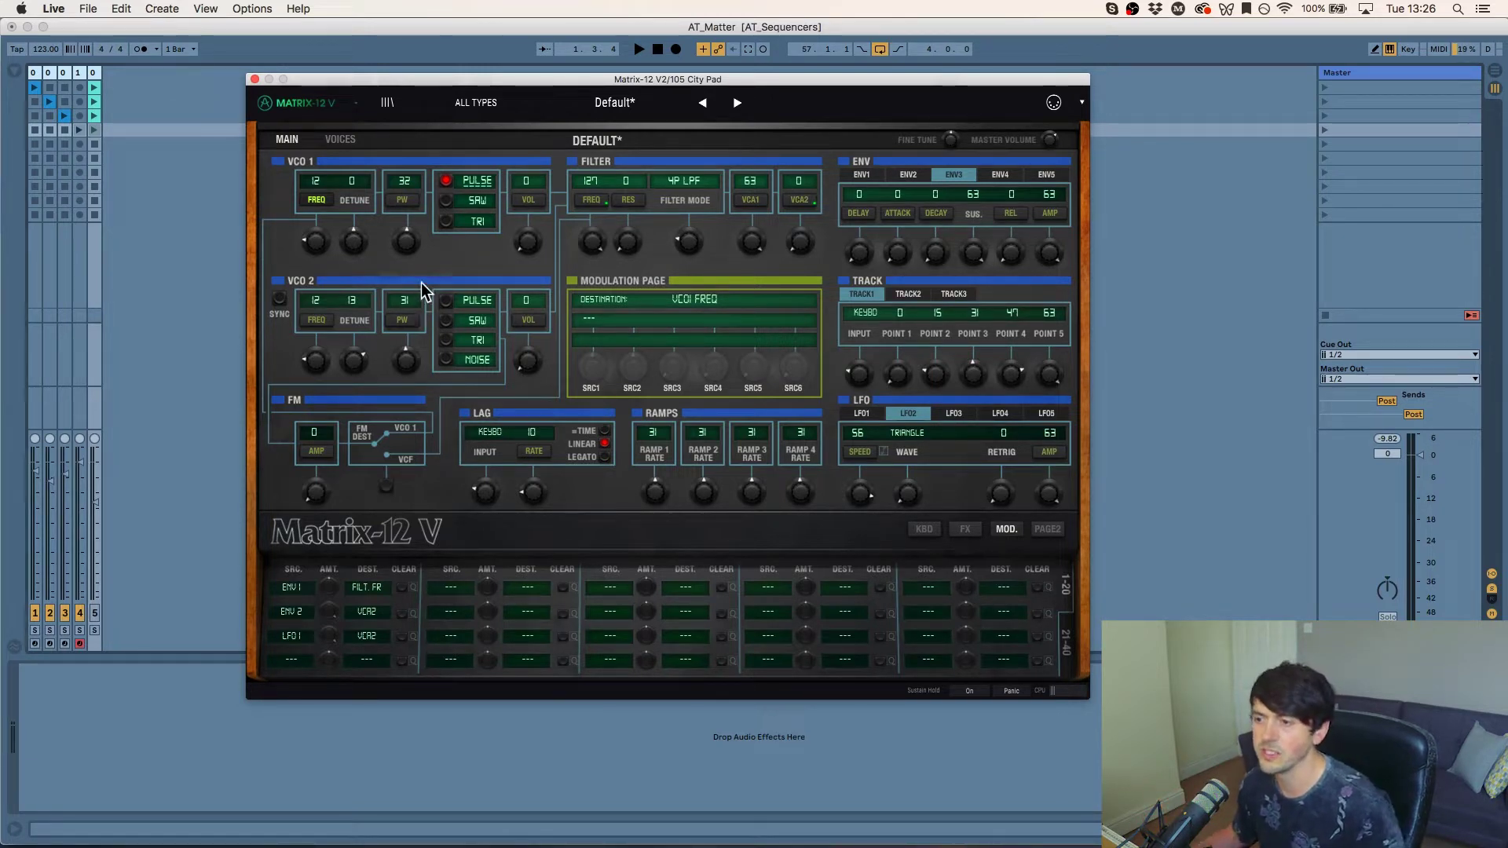
Step: Toggle VCO 2's sync on and off, and route the FM to the VCF with an amount of 35
click(276, 304)
click(275, 304)
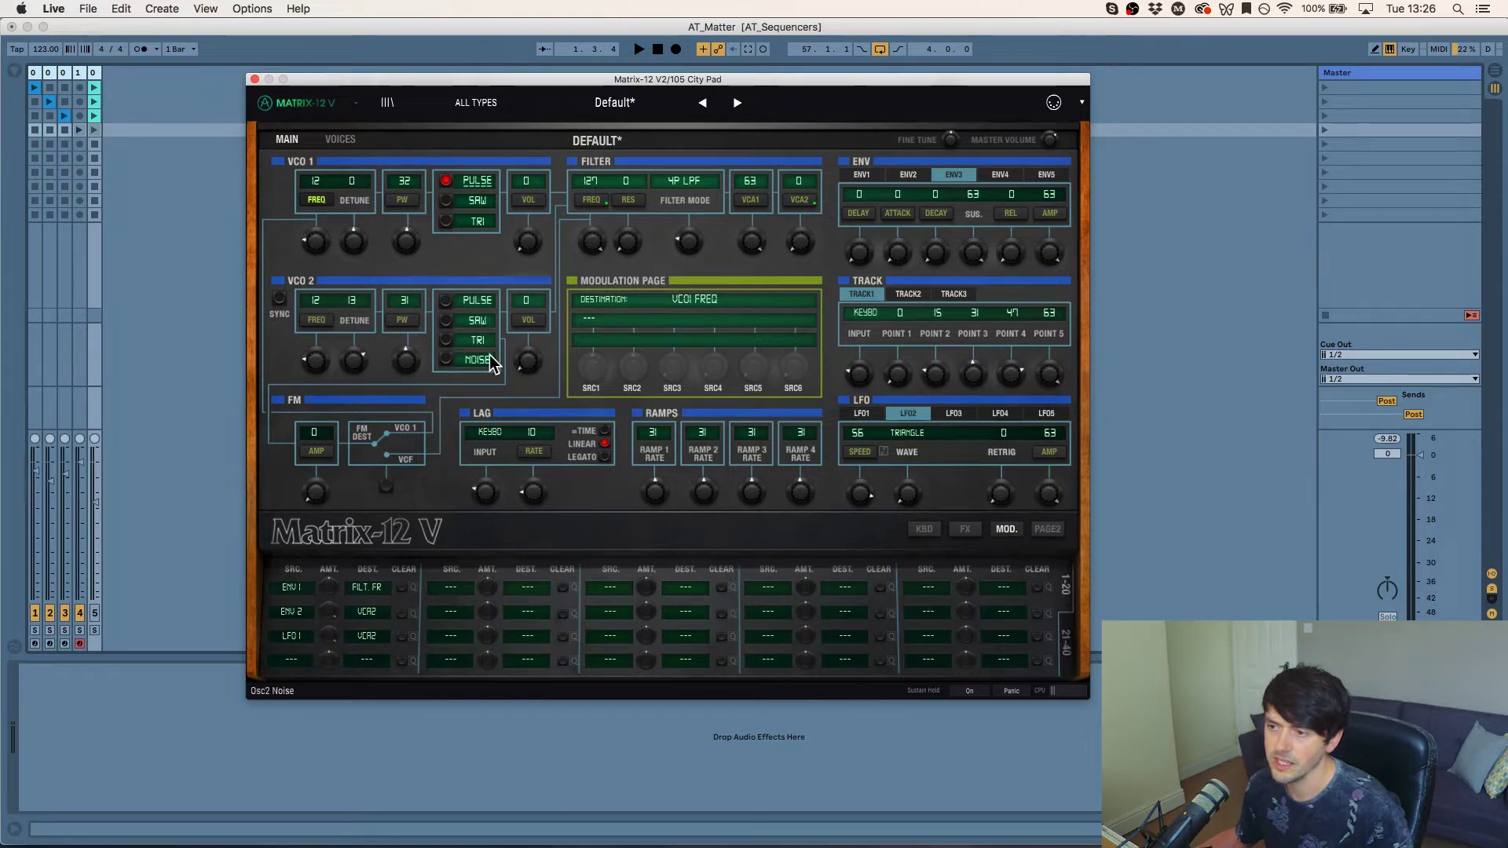
click(375, 445)
drag(309, 493, 310, 471)
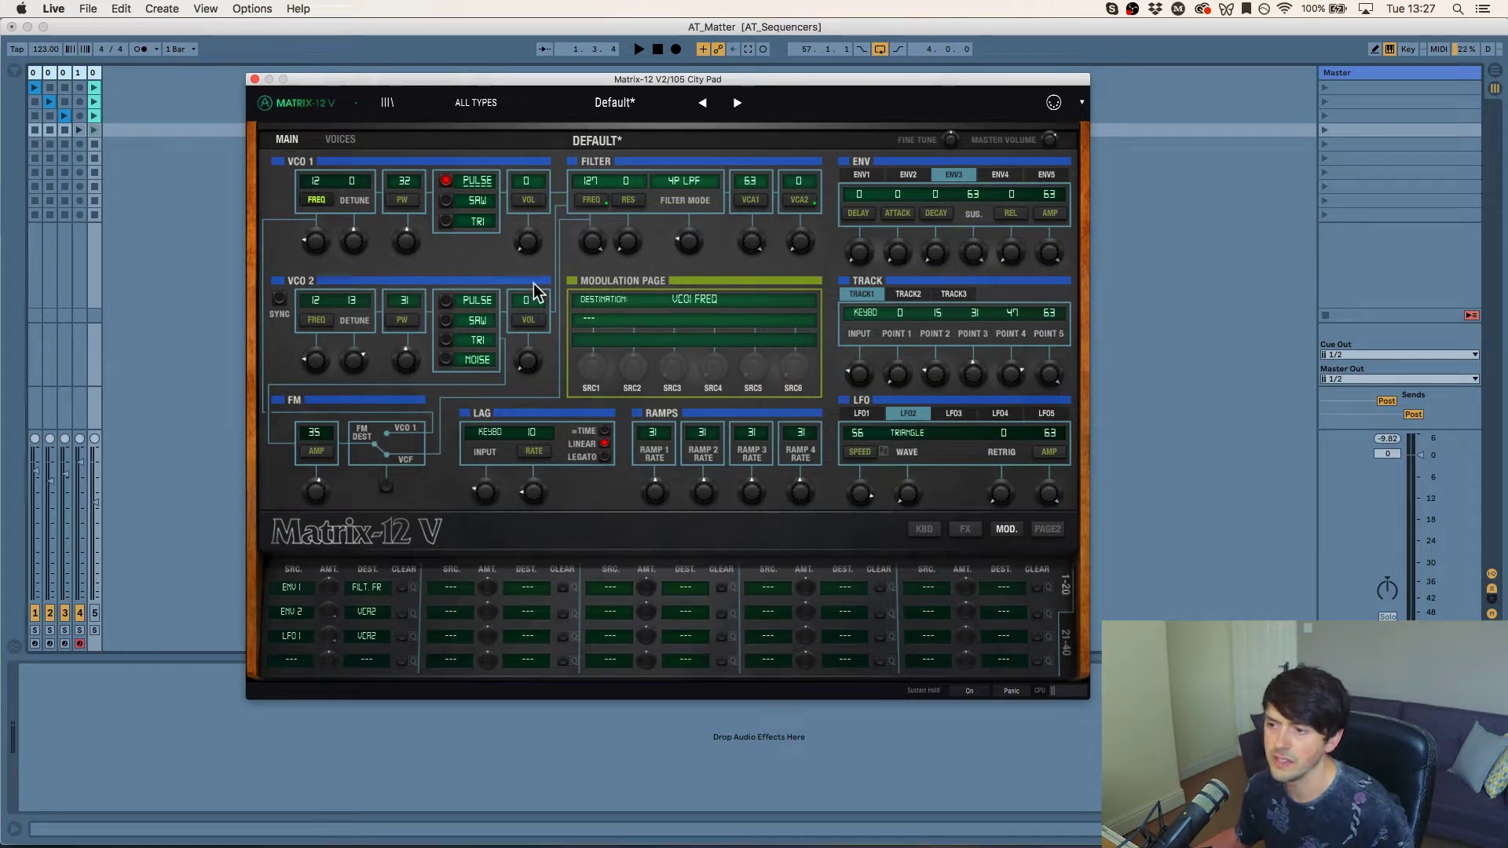
Step: Raise VCO 1's volume to 63 and route the FM to VCO 1 with an amount of 49
drag(515, 245, 515, 236)
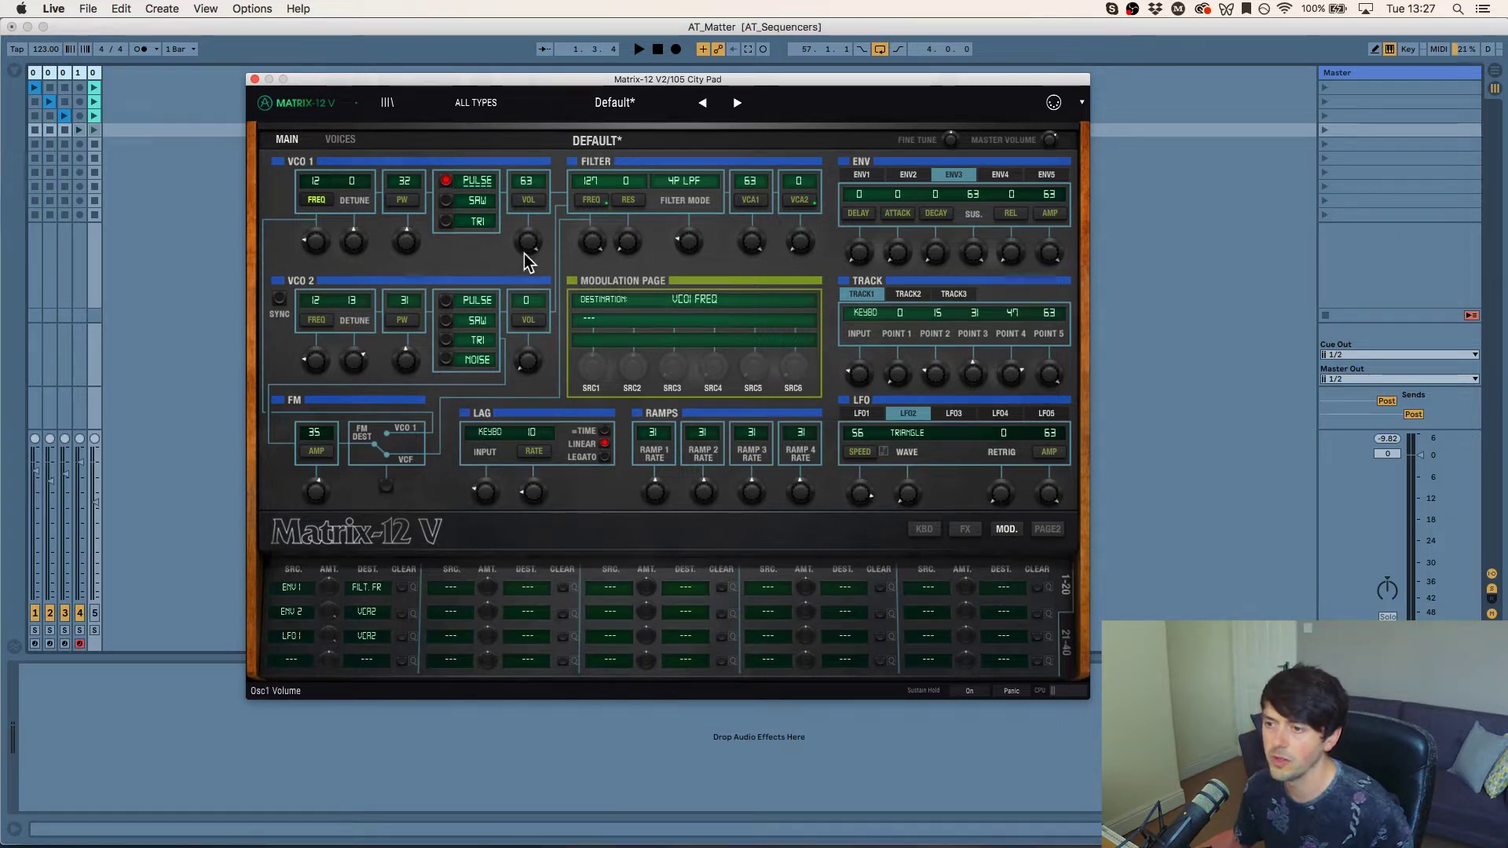
drag(316, 492, 315, 480)
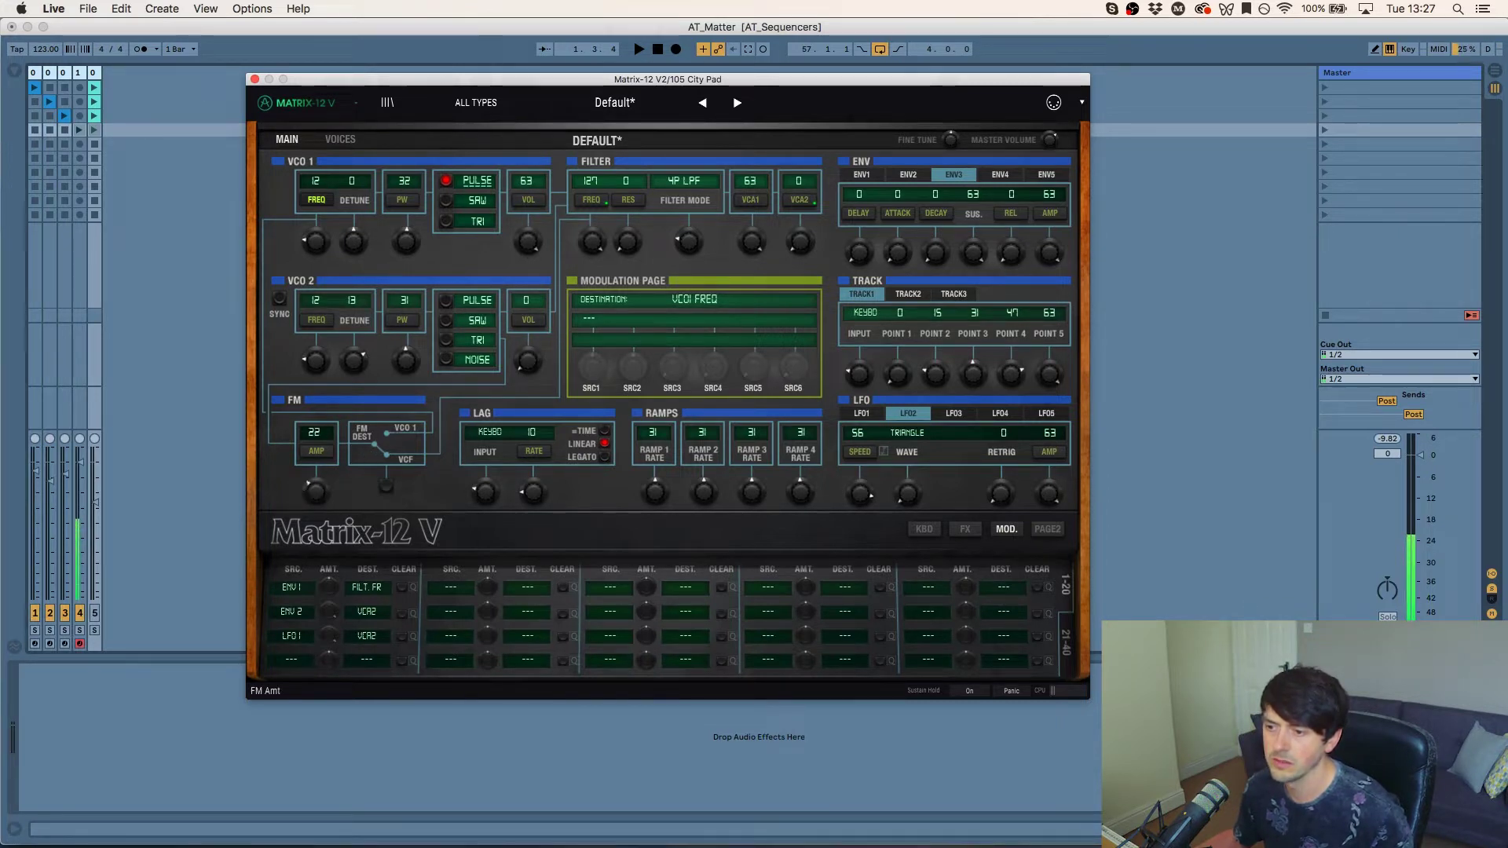
click(367, 440)
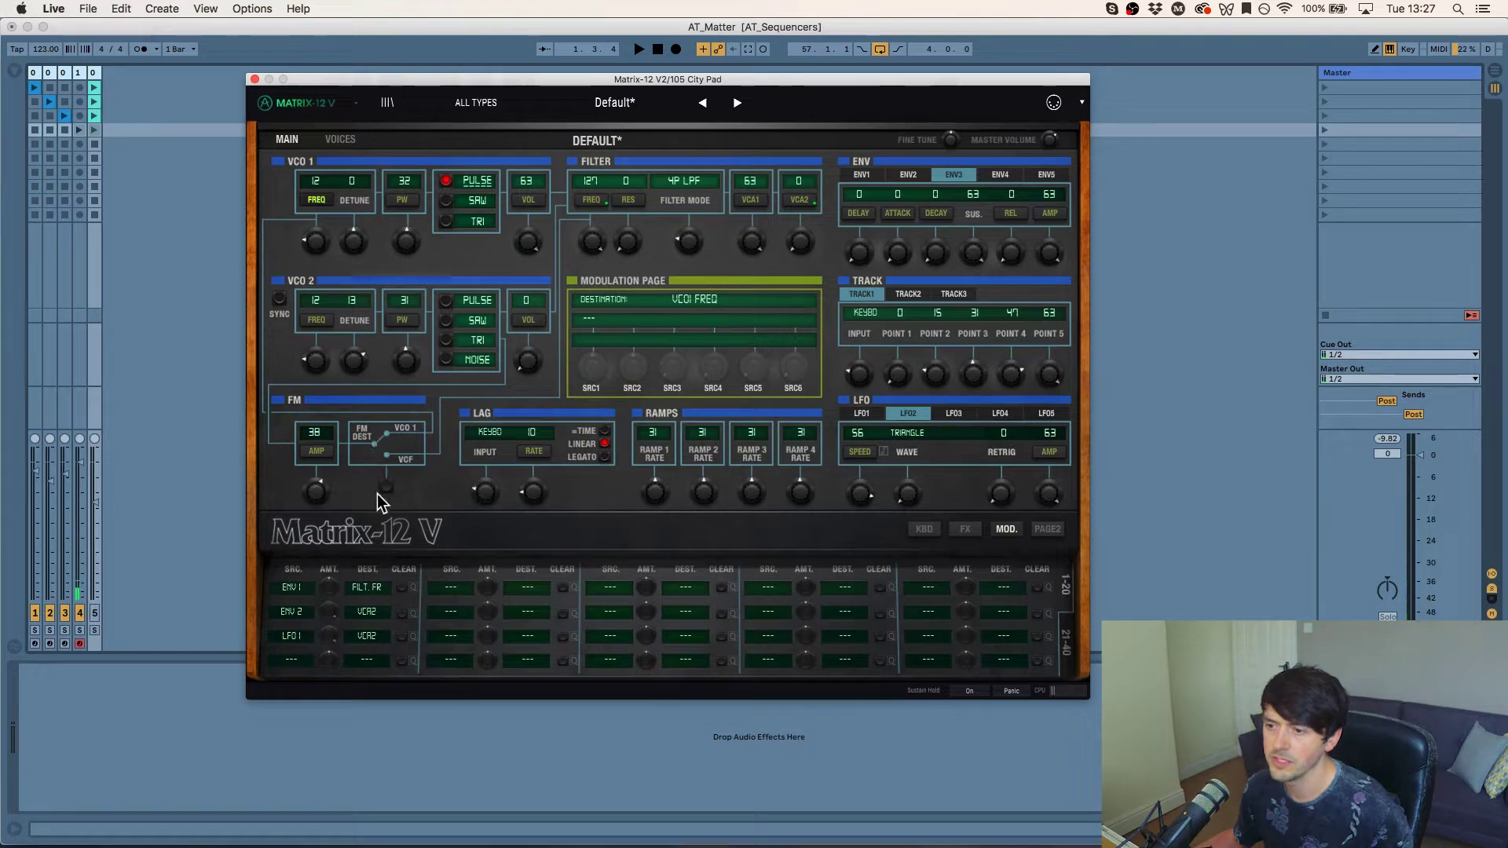
drag(312, 507, 320, 455)
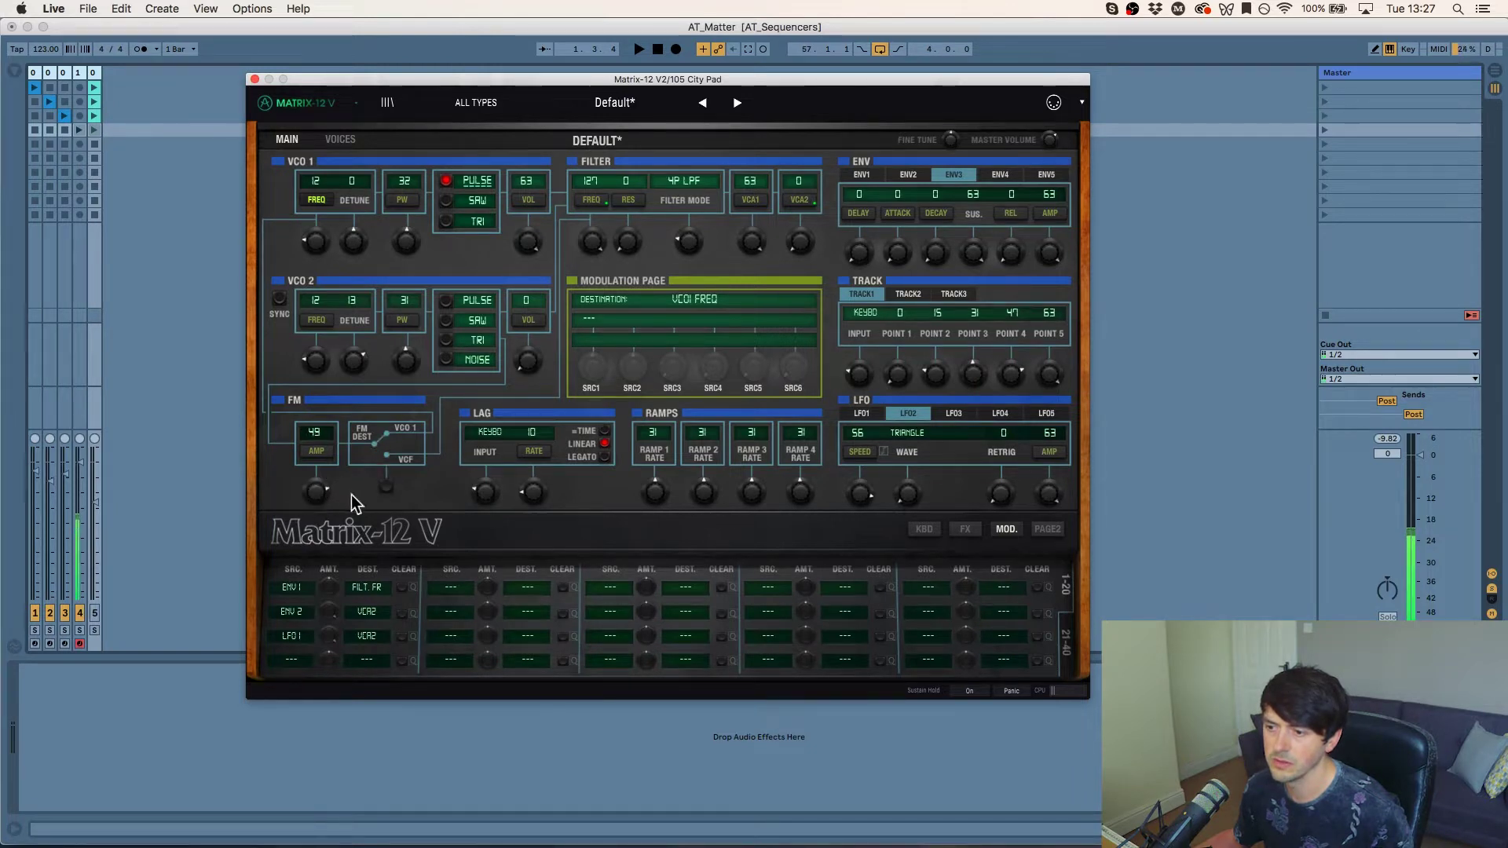
Step: Try the FM destination switch and set the FM amount to 47, keeping VCO 1 as destination and VCO 2's frequency at 12
click(386, 487)
drag(317, 493, 312, 463)
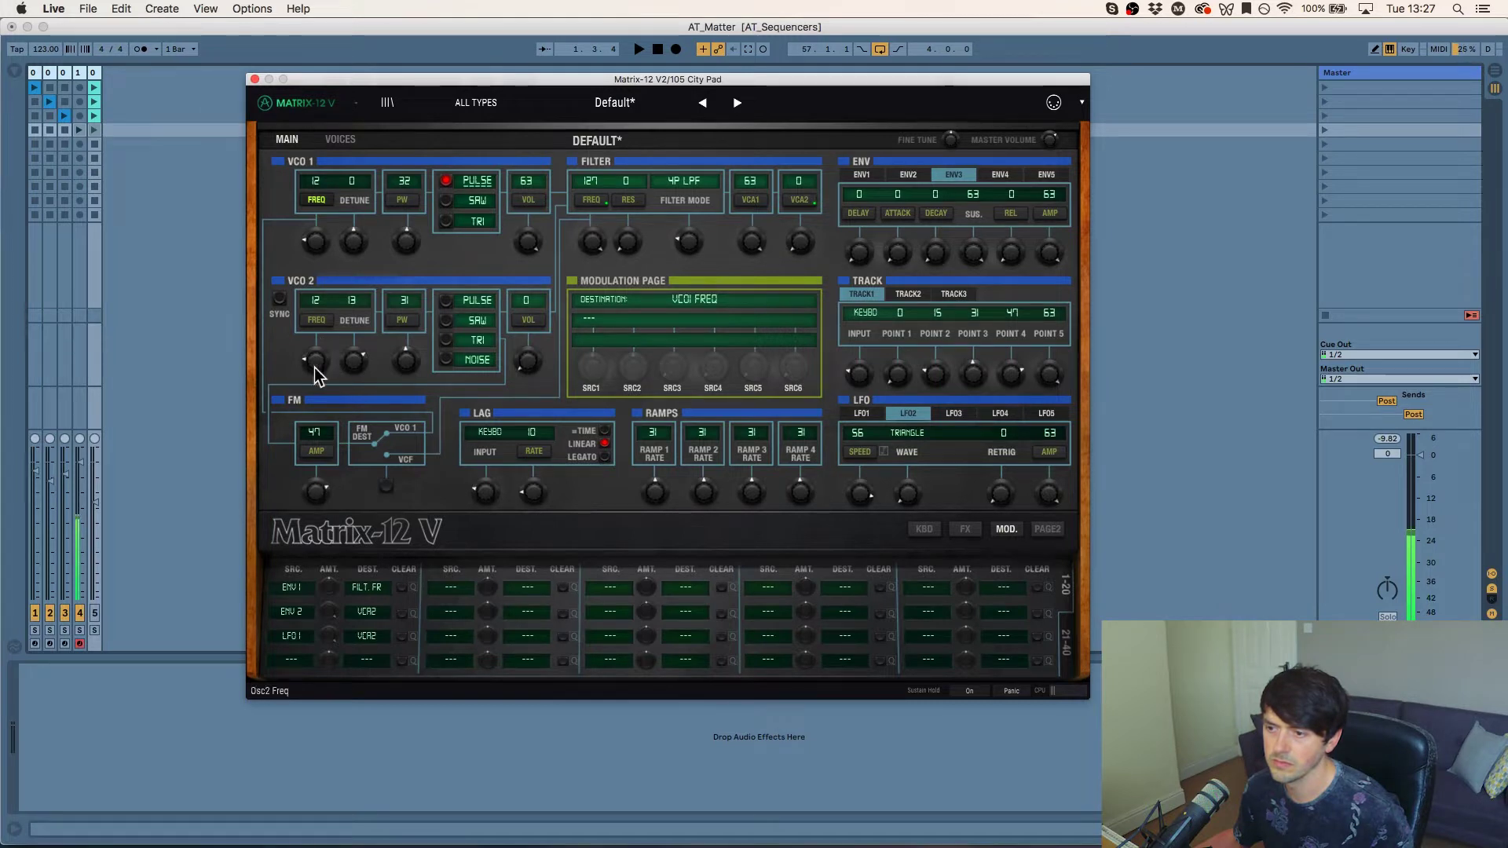
drag(311, 361, 311, 358)
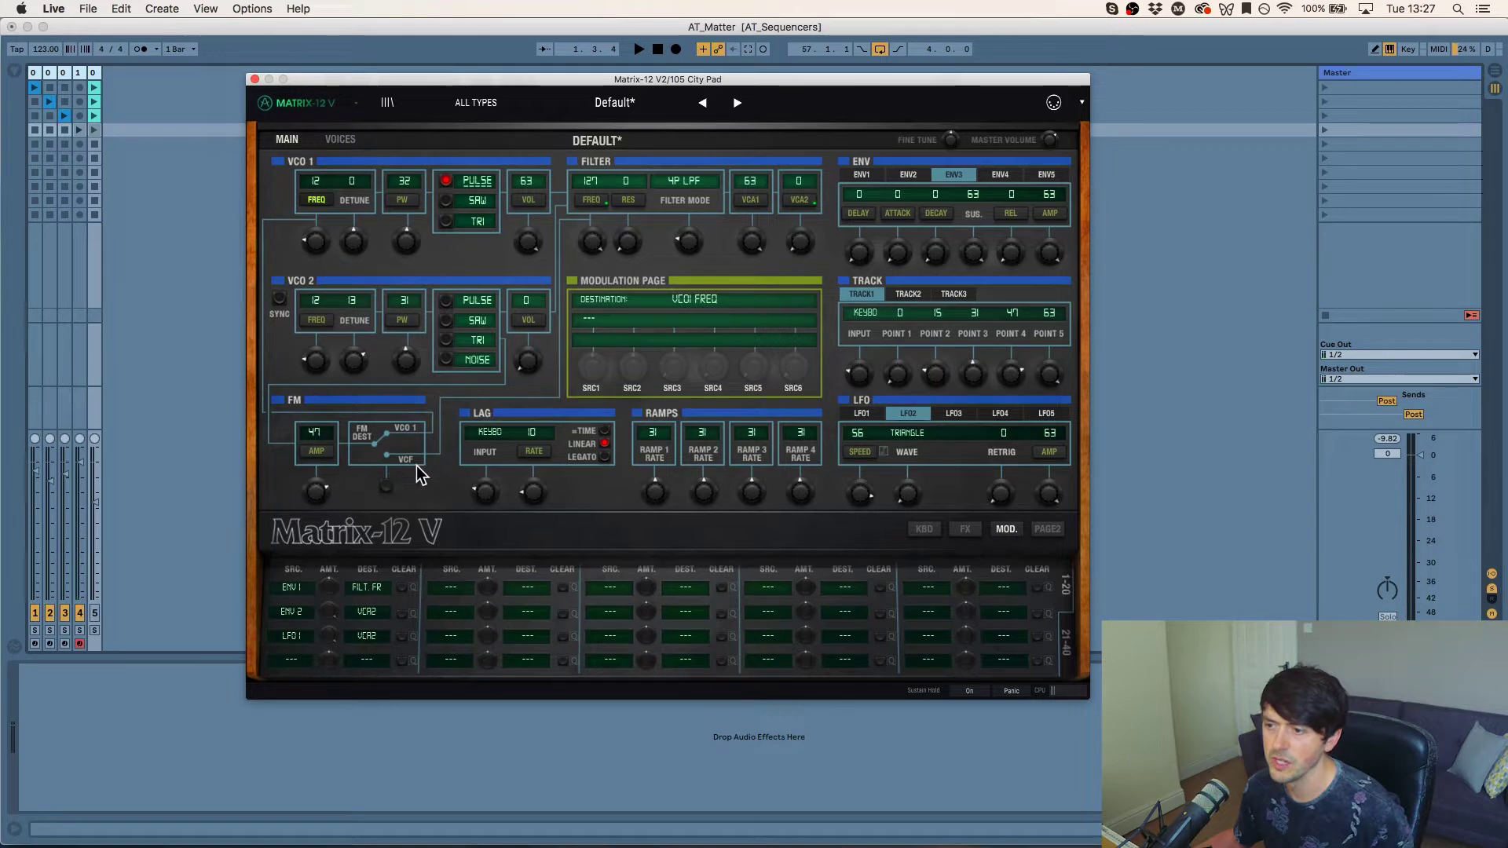
Step: Test FM on the VCF at amount 63 with the filter frequency lowered to 34, and return the FM amount to 0
drag(316, 492, 315, 463)
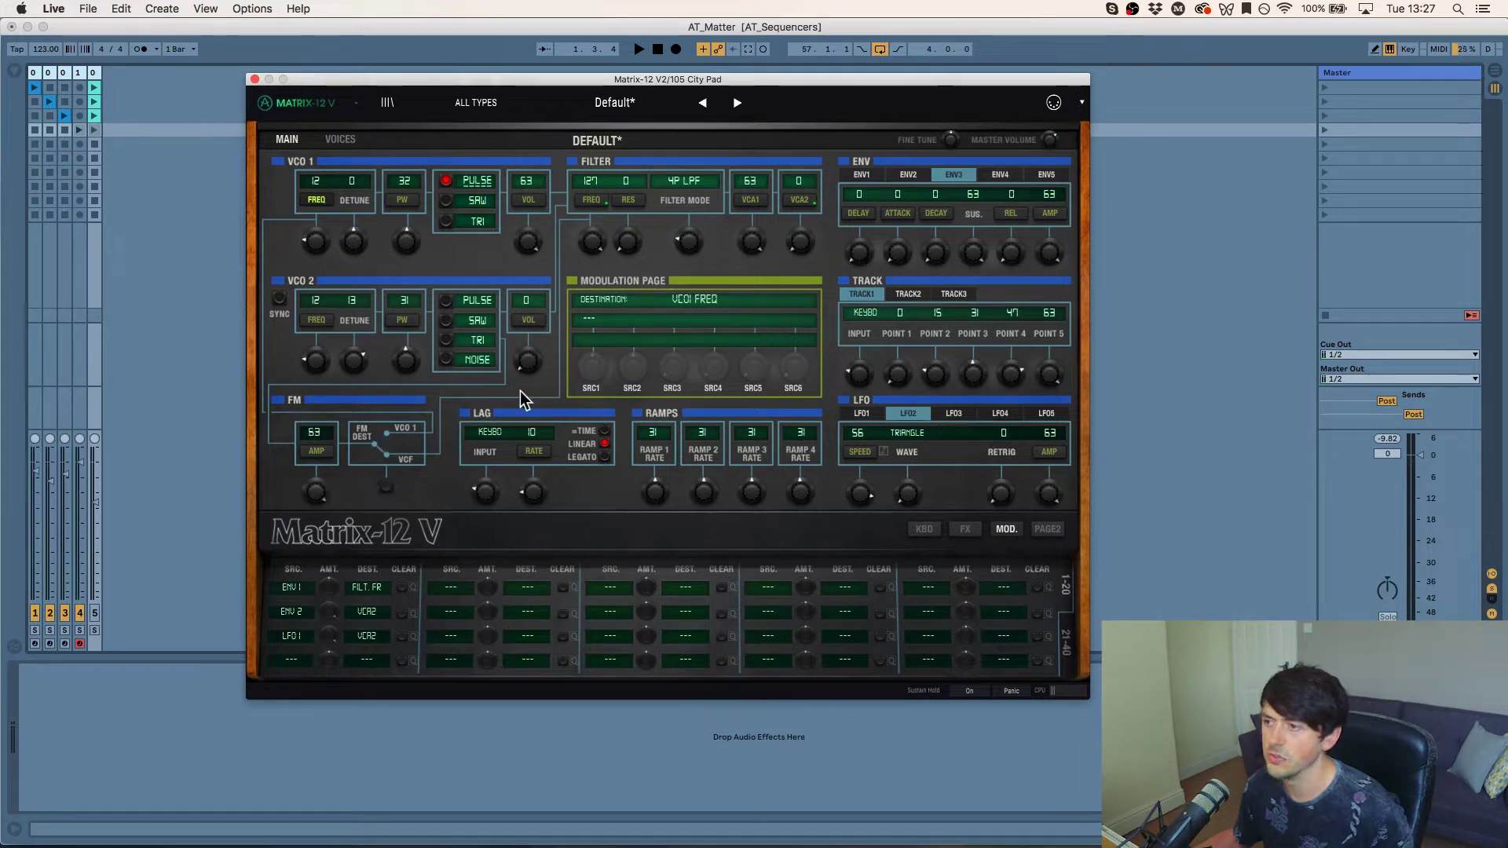
drag(592, 242, 587, 388)
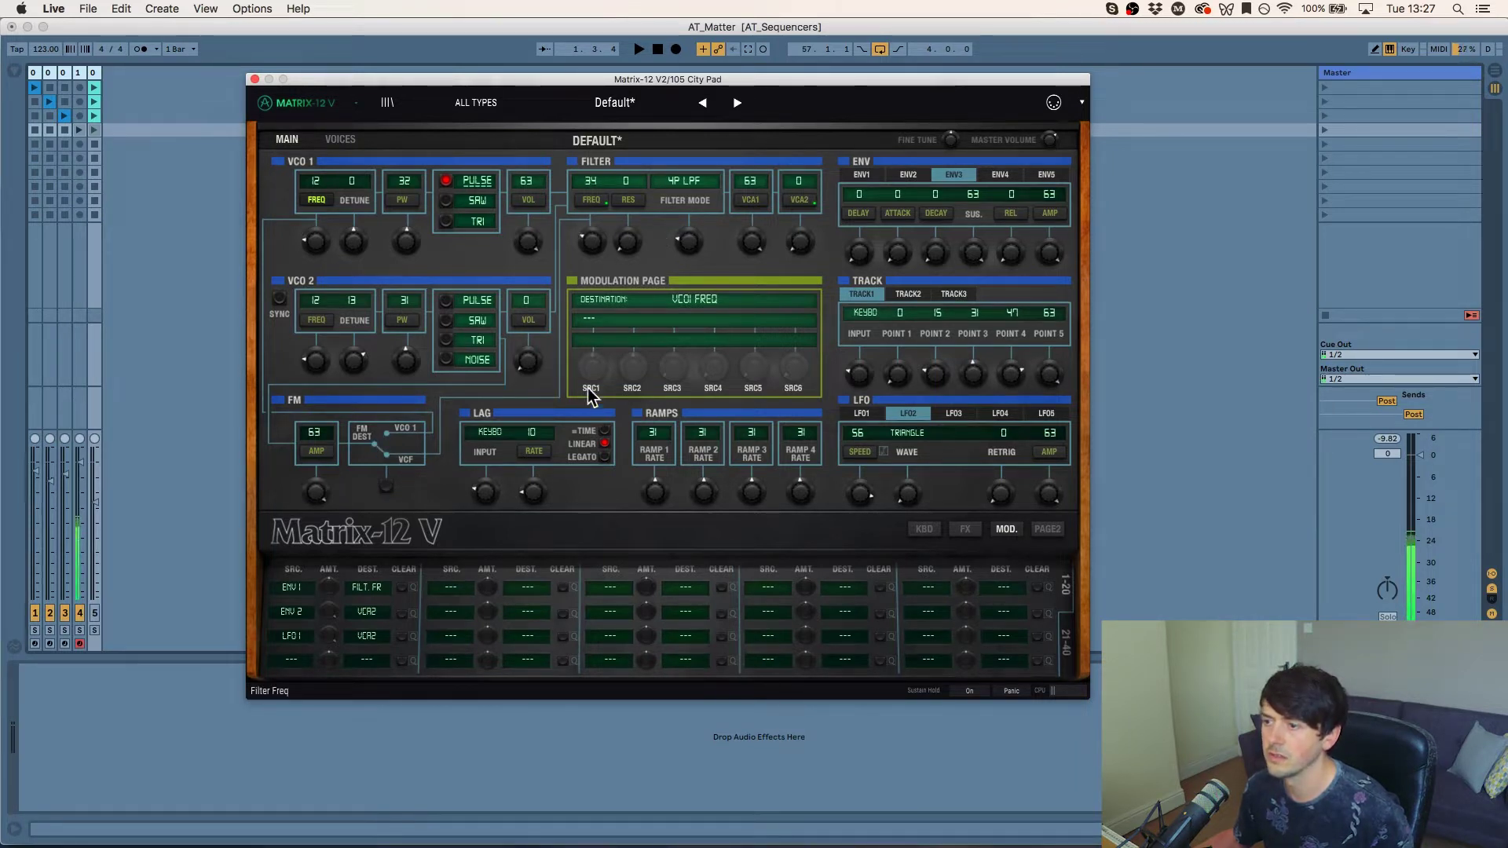
mouse_move(323, 479)
mouse_down()
mouse_move(322, 507)
mouse_move(316, 471)
mouse_up()
drag(294, 281, 380, 371)
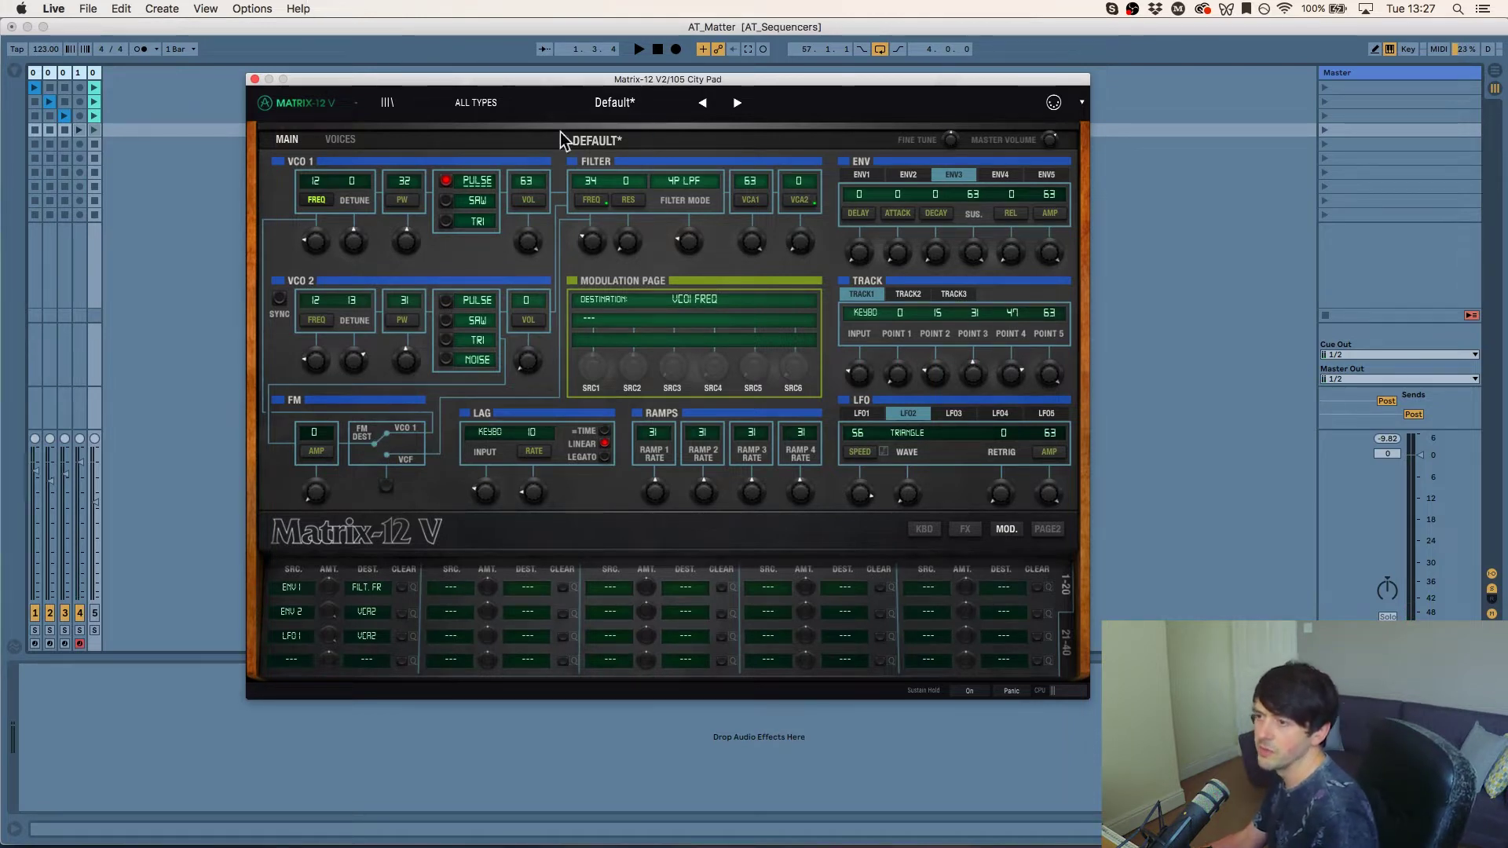
Step: Set the filter mode to Band Pass 4P and sweep its frequency to 53 with resonance at 24
click(678, 182)
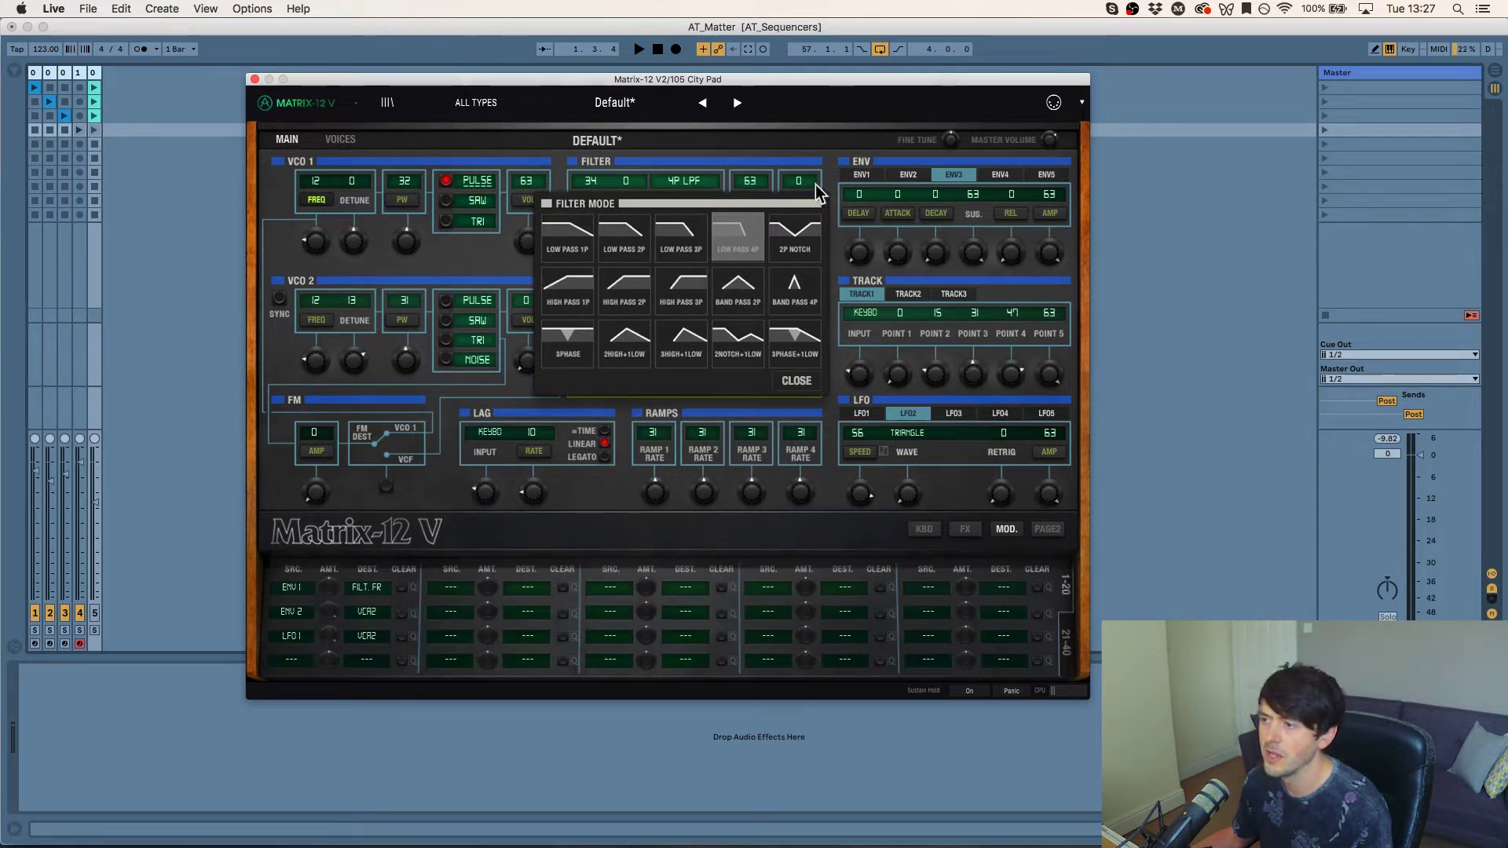
click(807, 299)
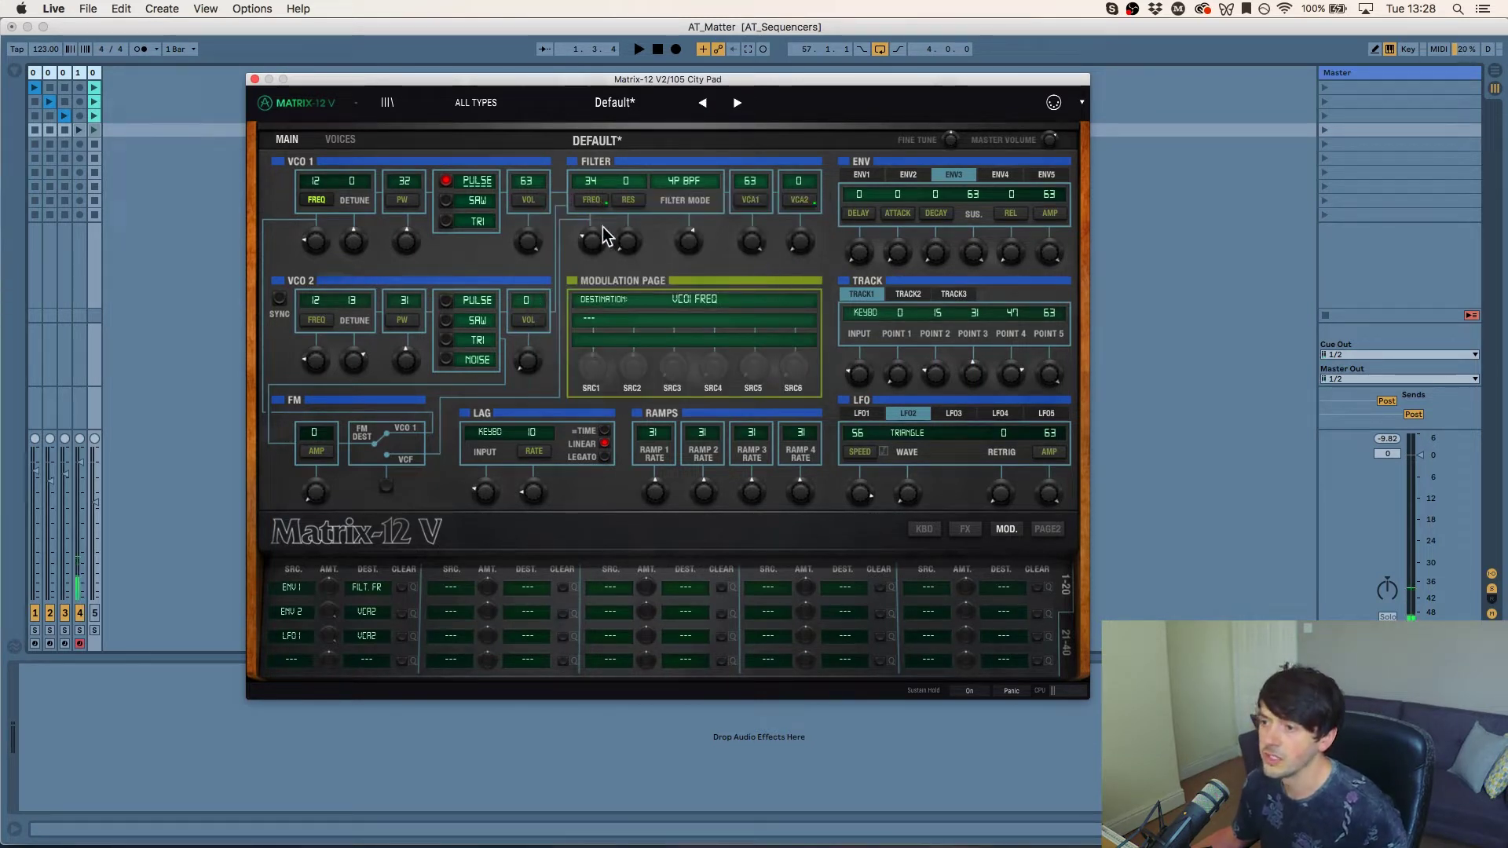
mouse_move(595, 239)
mouse_down()
mouse_move(628, 228)
mouse_move(595, 220)
mouse_up()
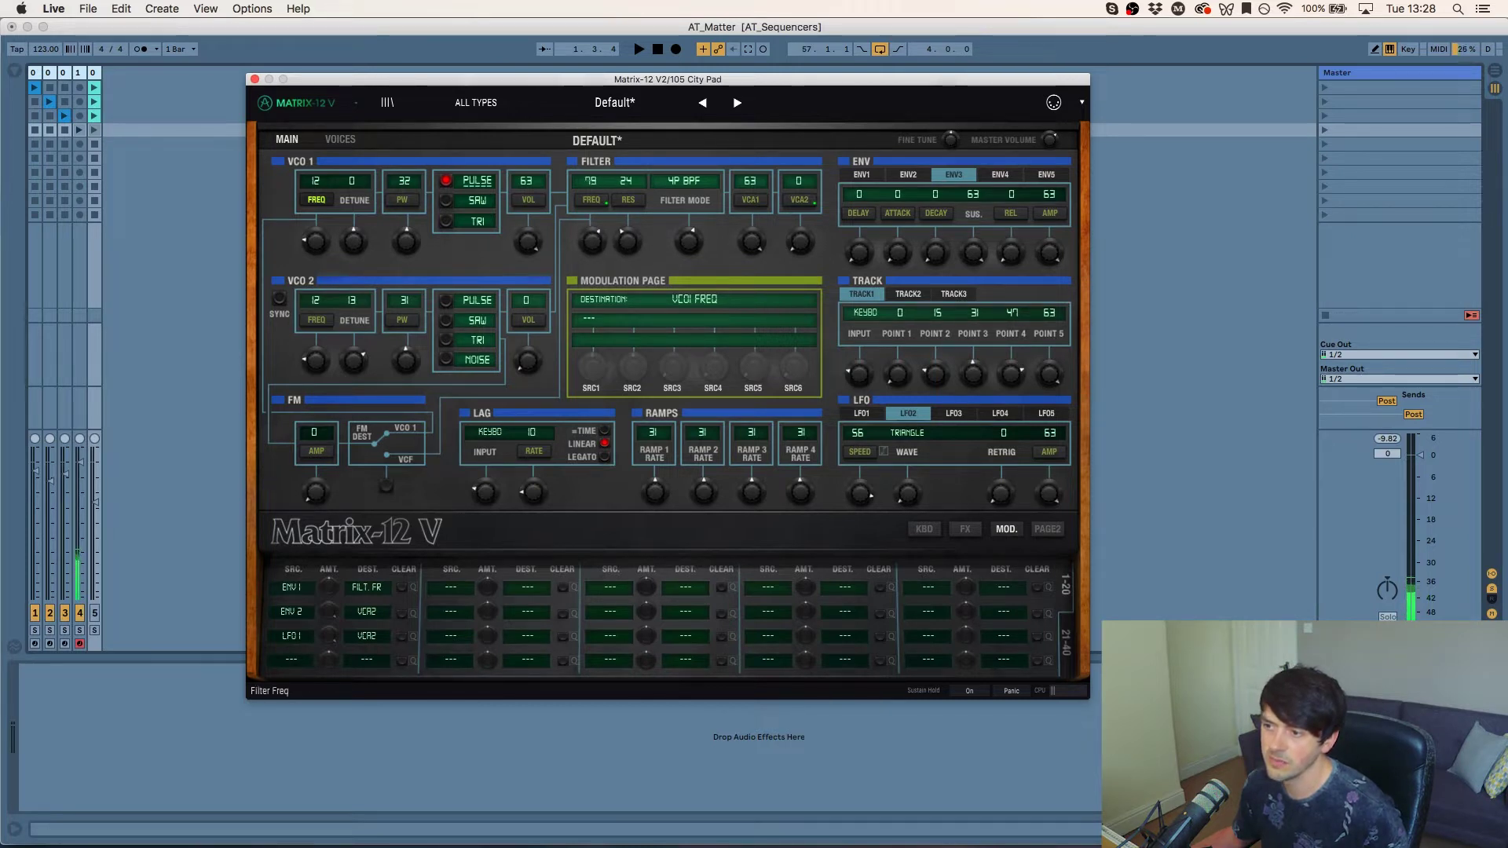
Step: Try the 3 Phase filter mode and sweep the filter frequency to 29
click(675, 180)
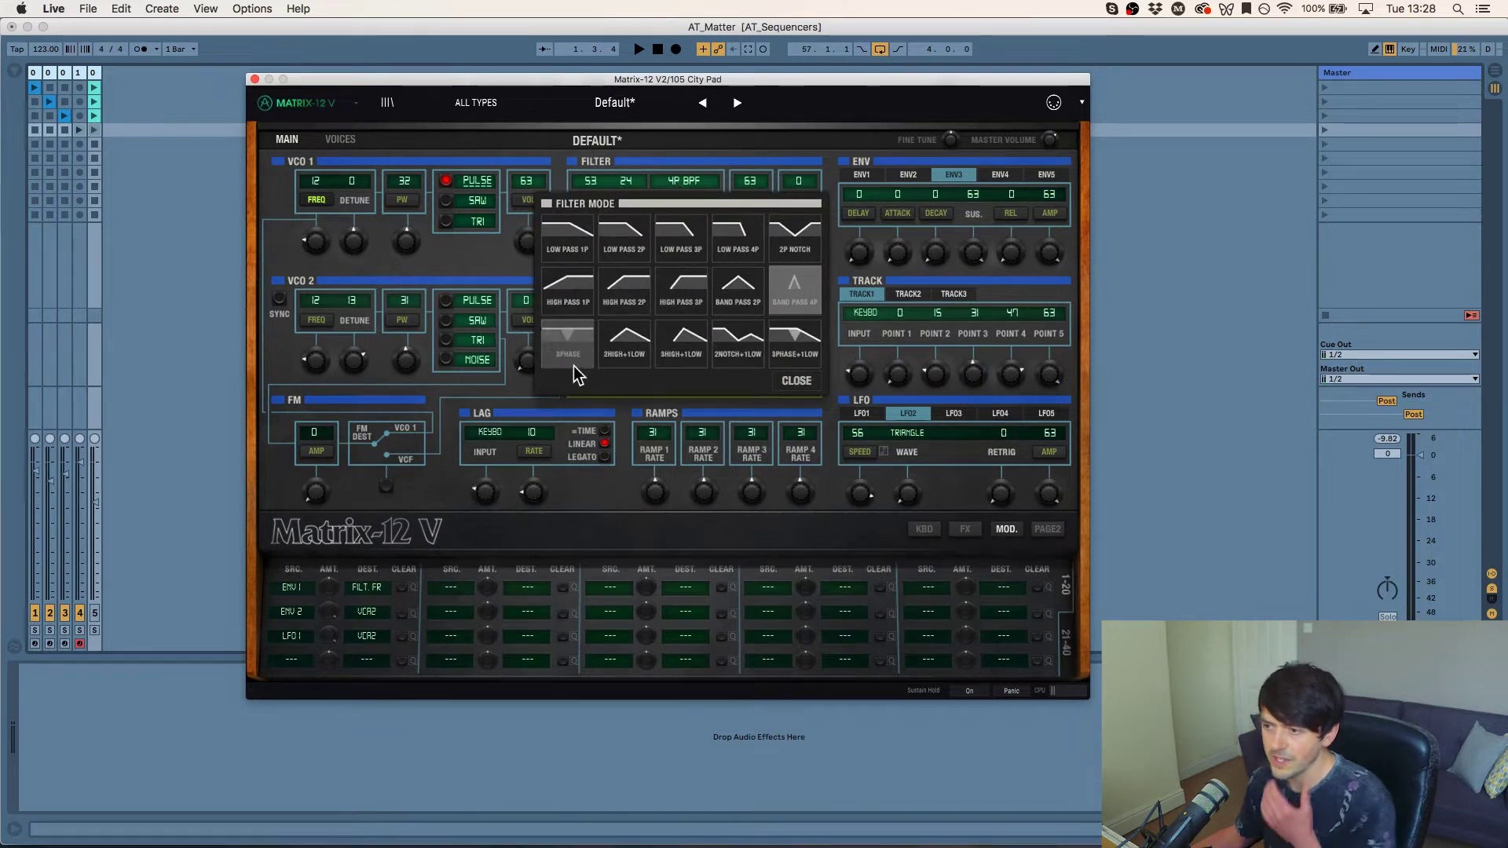
click(572, 342)
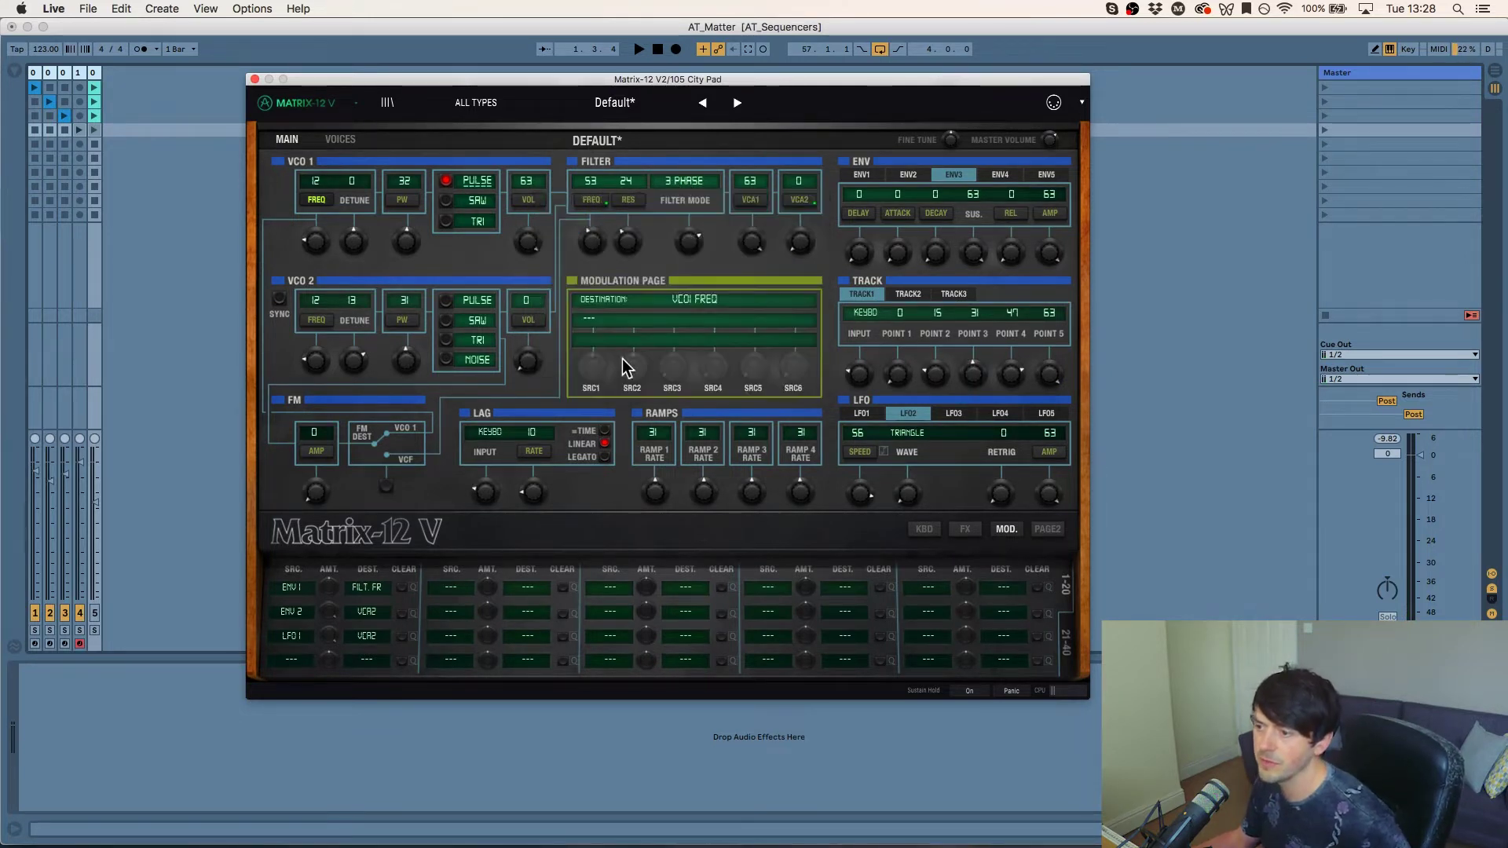
mouse_move(593, 242)
mouse_down()
mouse_move(592, 196)
mouse_move(593, 219)
mouse_up()
Step: Try the 2Notch+1Low filter mode and sweep the filter frequency to 70
click(686, 182)
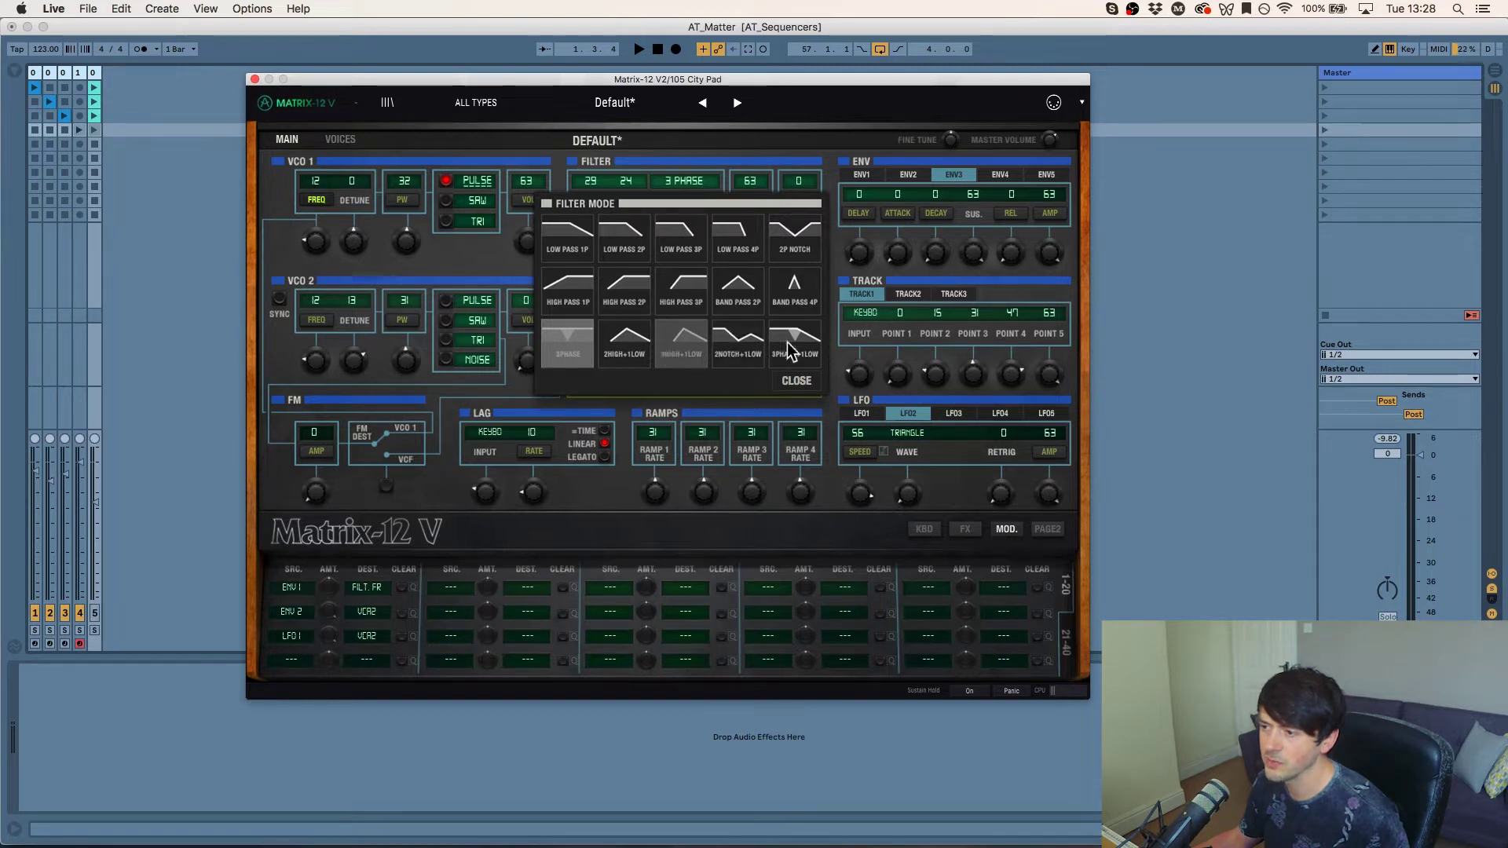
click(742, 343)
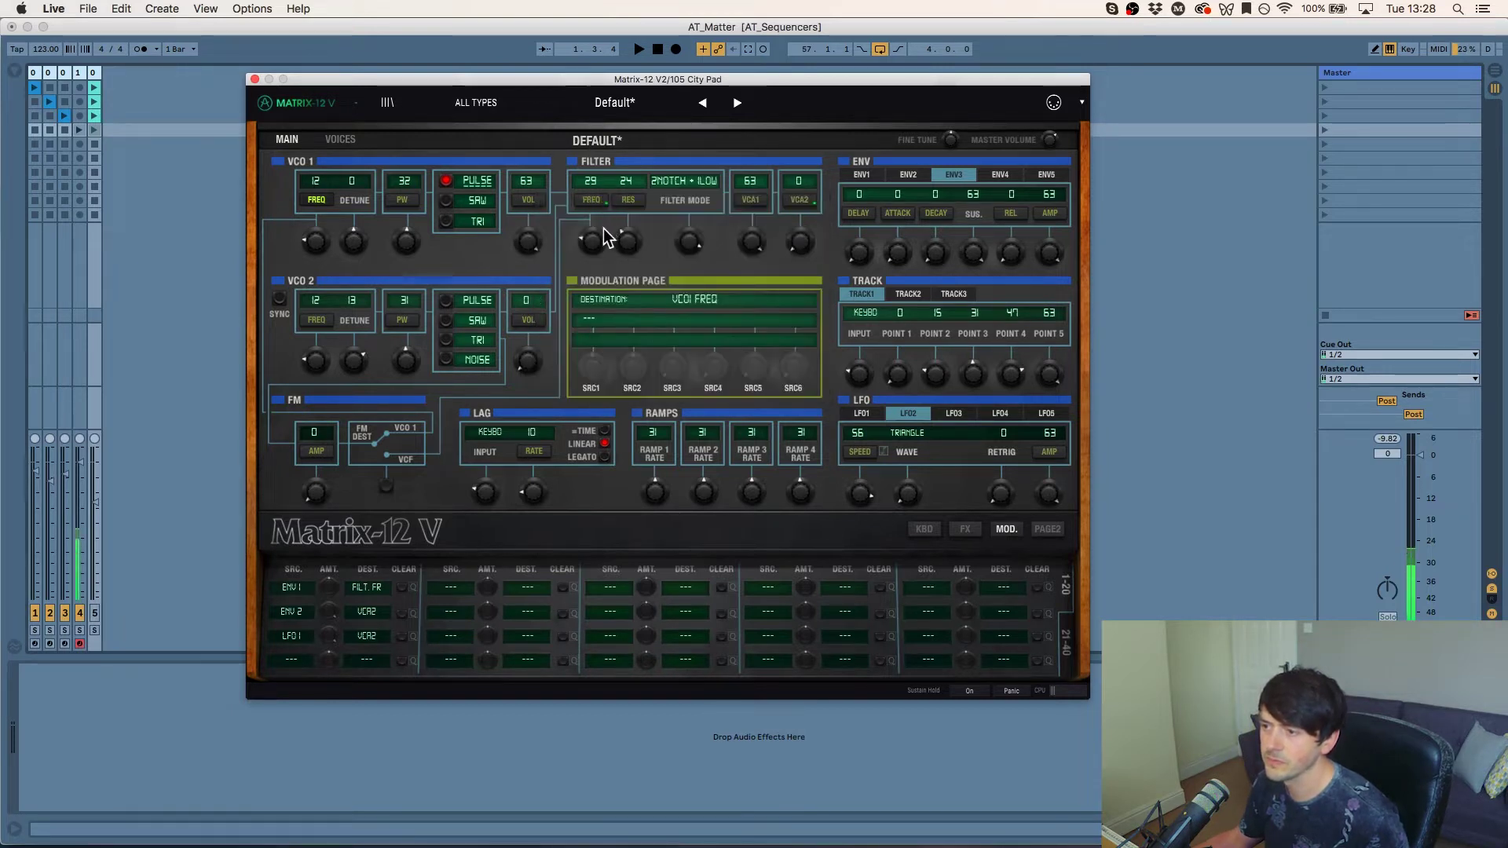
drag(605, 240, 604, 235)
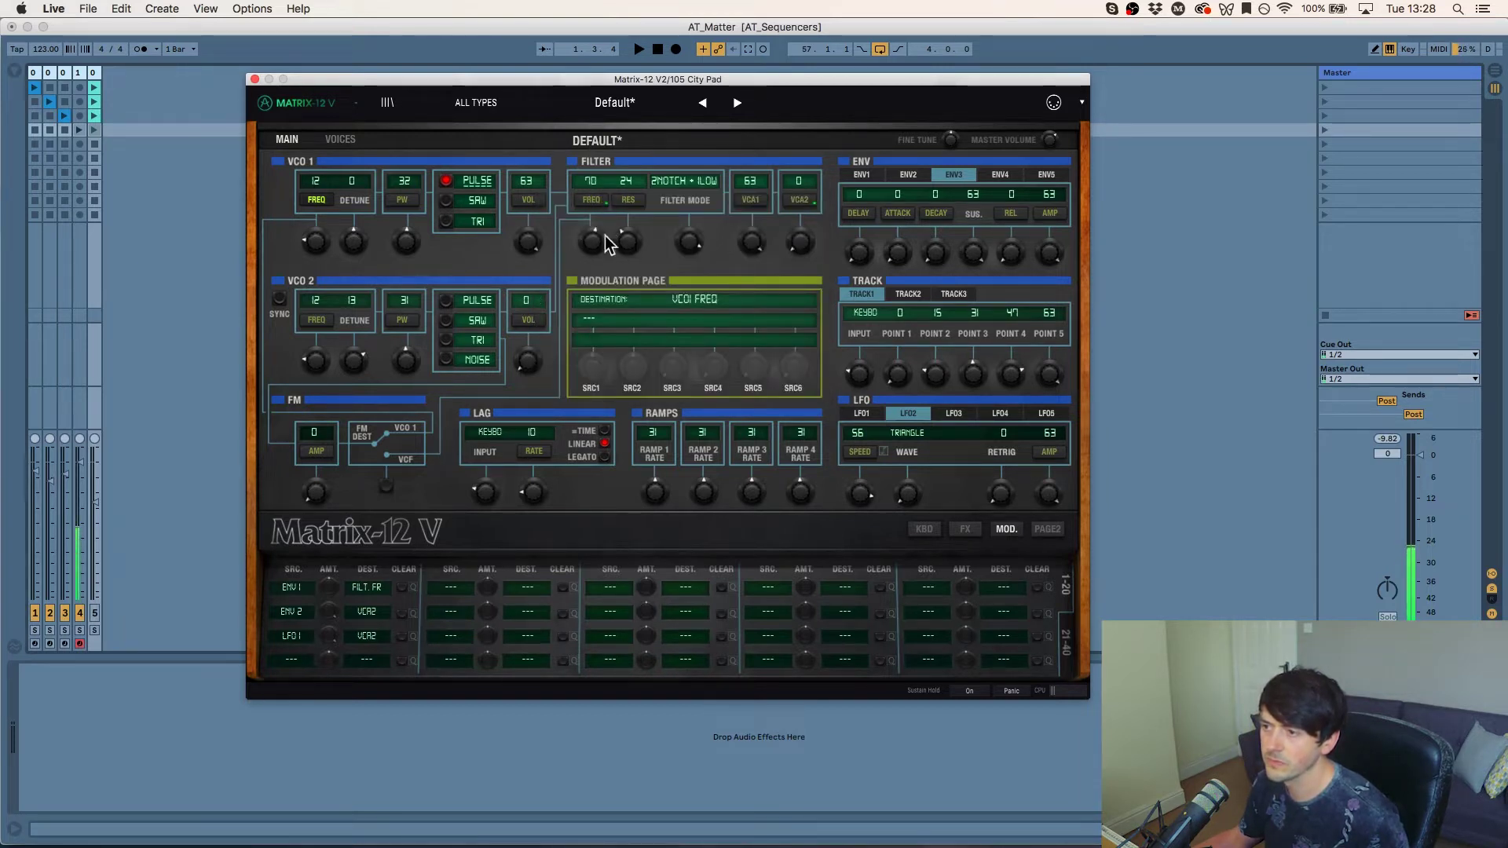
Step: Set the filter mode to Low Pass 4P with frequency 43 and resonance 17, leaving the filter's VCA 2 at 0
click(671, 181)
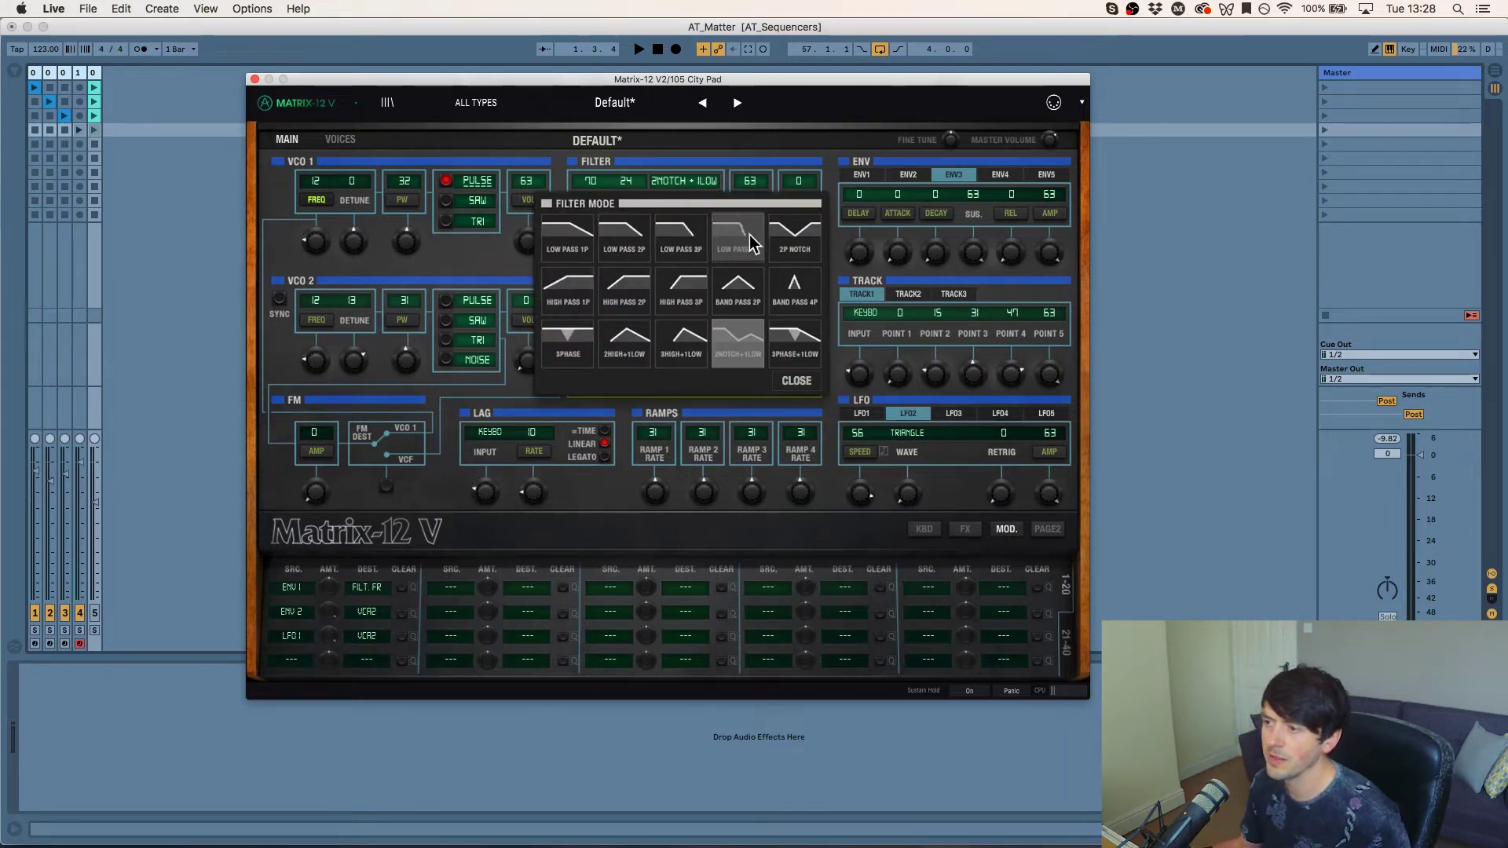
click(728, 243)
click(637, 191)
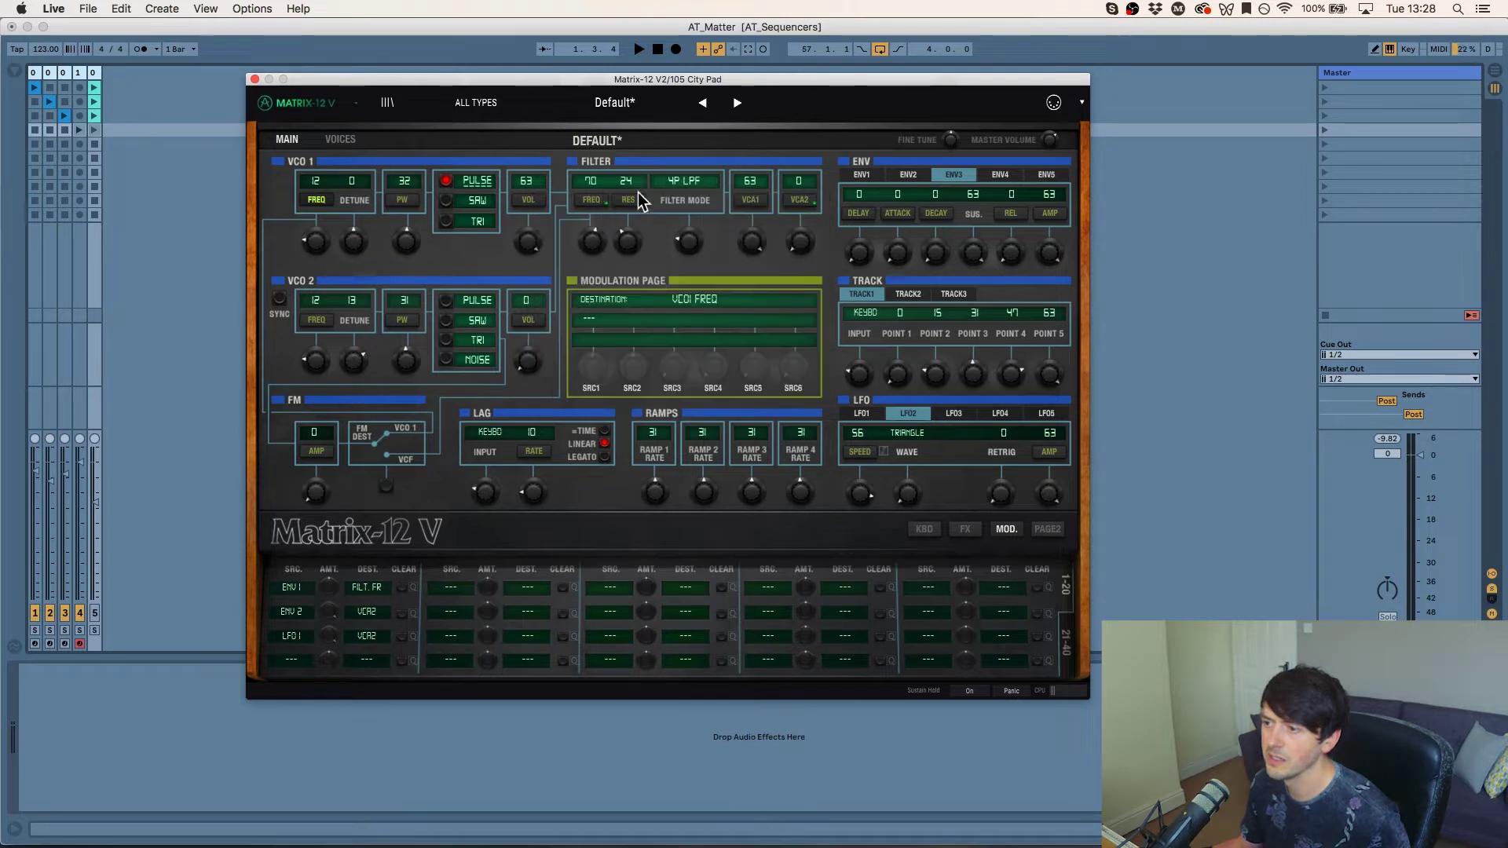
mouse_move(593, 243)
mouse_down()
mouse_move(594, 275)
mouse_move(617, 234)
mouse_up()
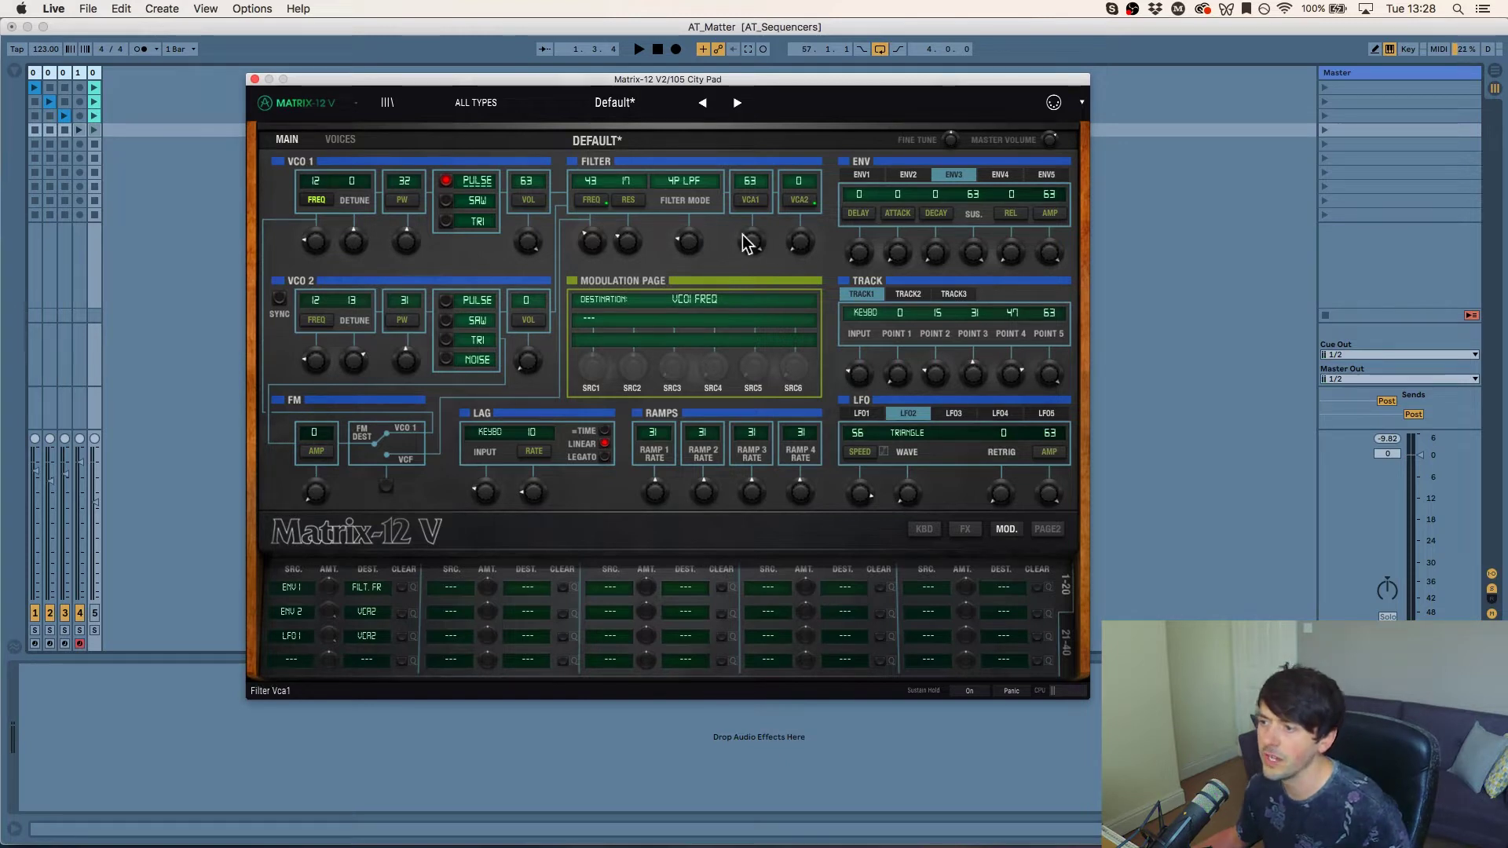
mouse_move(799, 242)
mouse_down()
mouse_move(799, 226)
mouse_move(809, 255)
mouse_up()
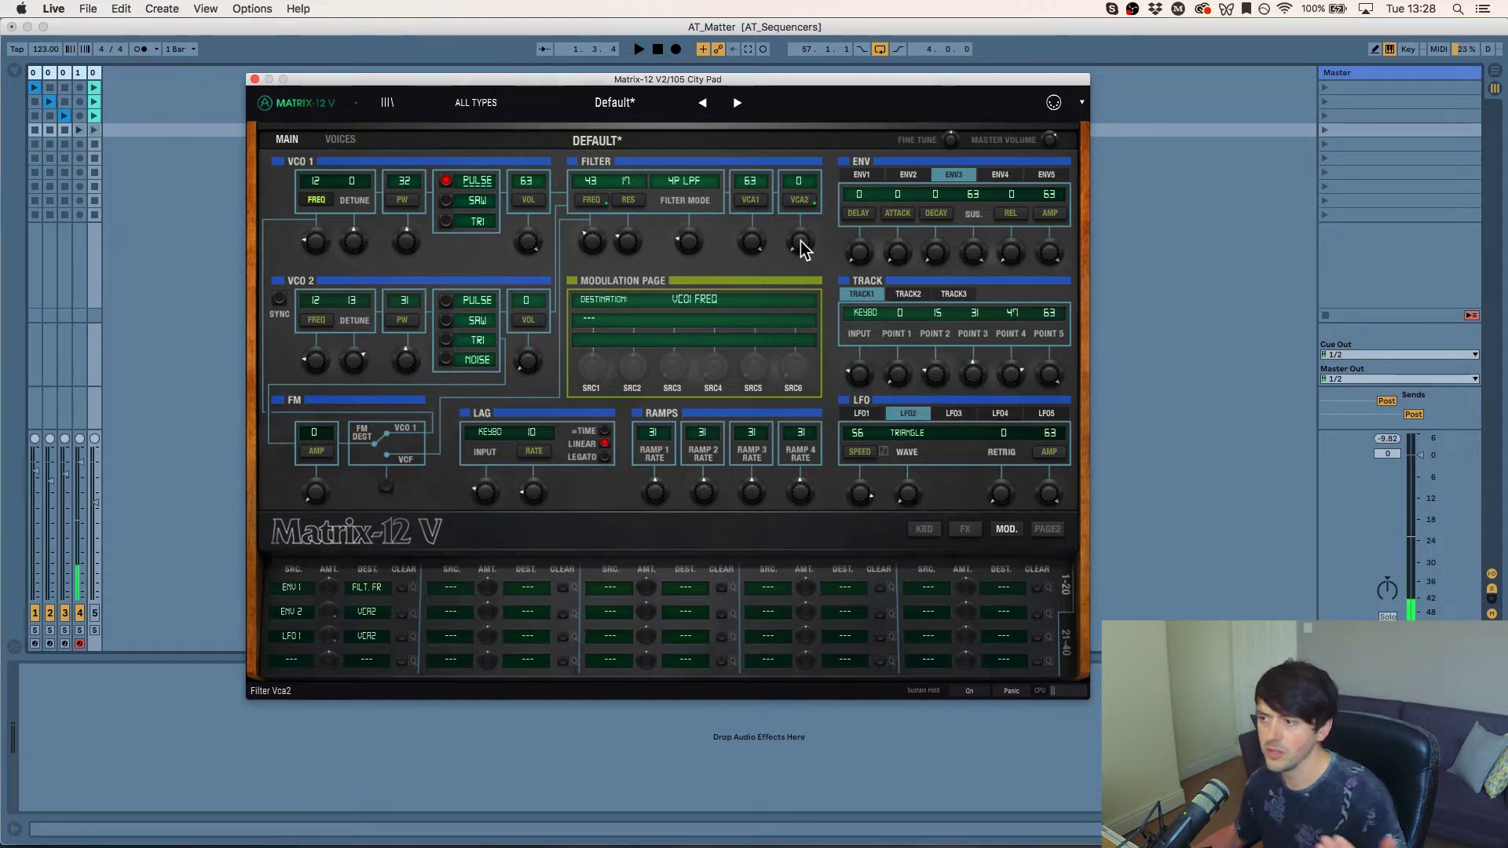
Step: Test envelope 2 with sustain 0 and decay 16, and restore its sustain to 63 and decay to 0
click(861, 175)
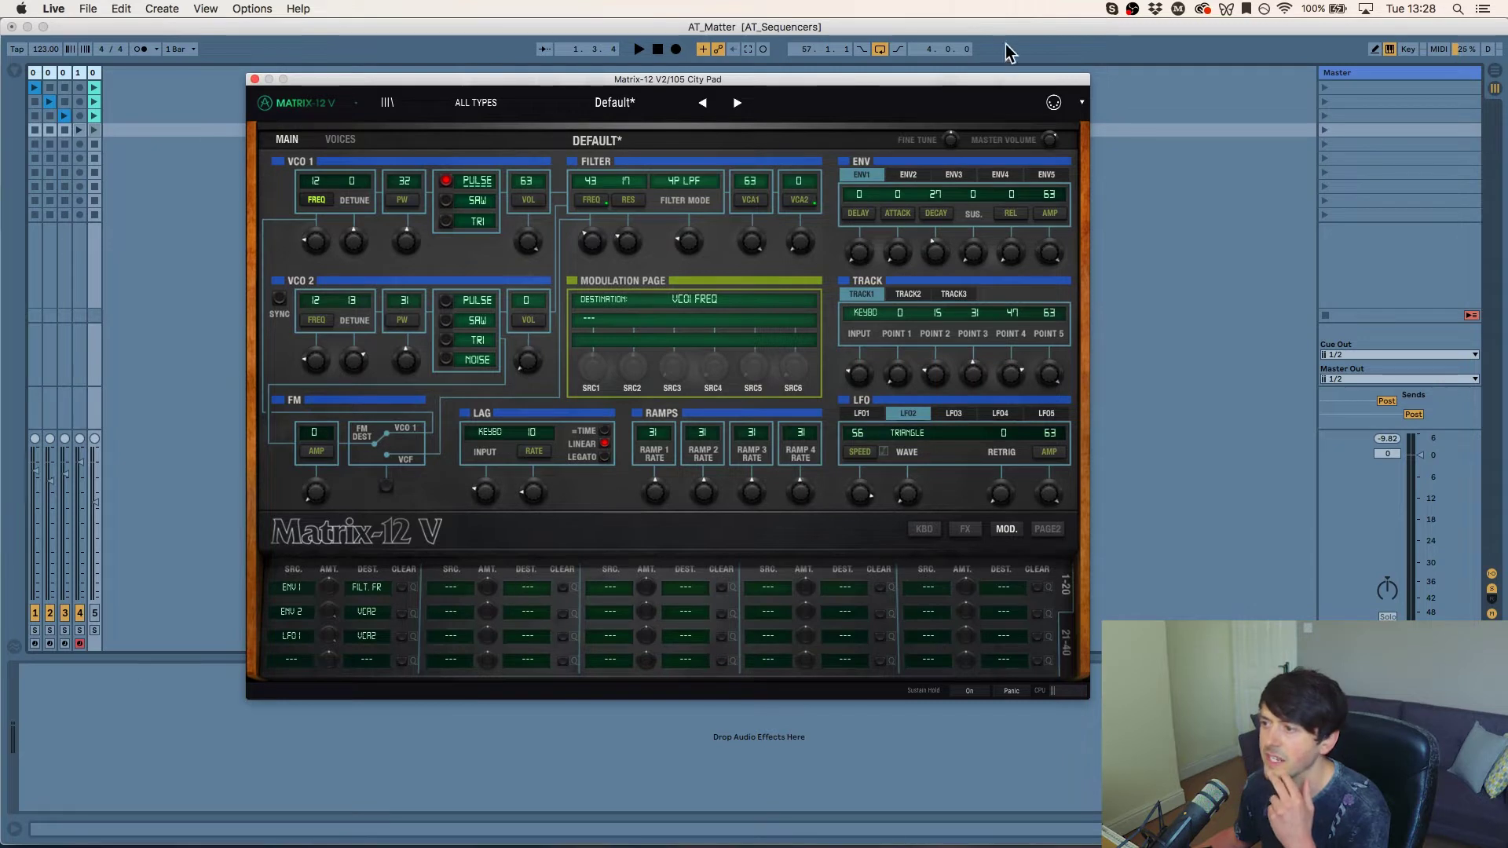
click(911, 173)
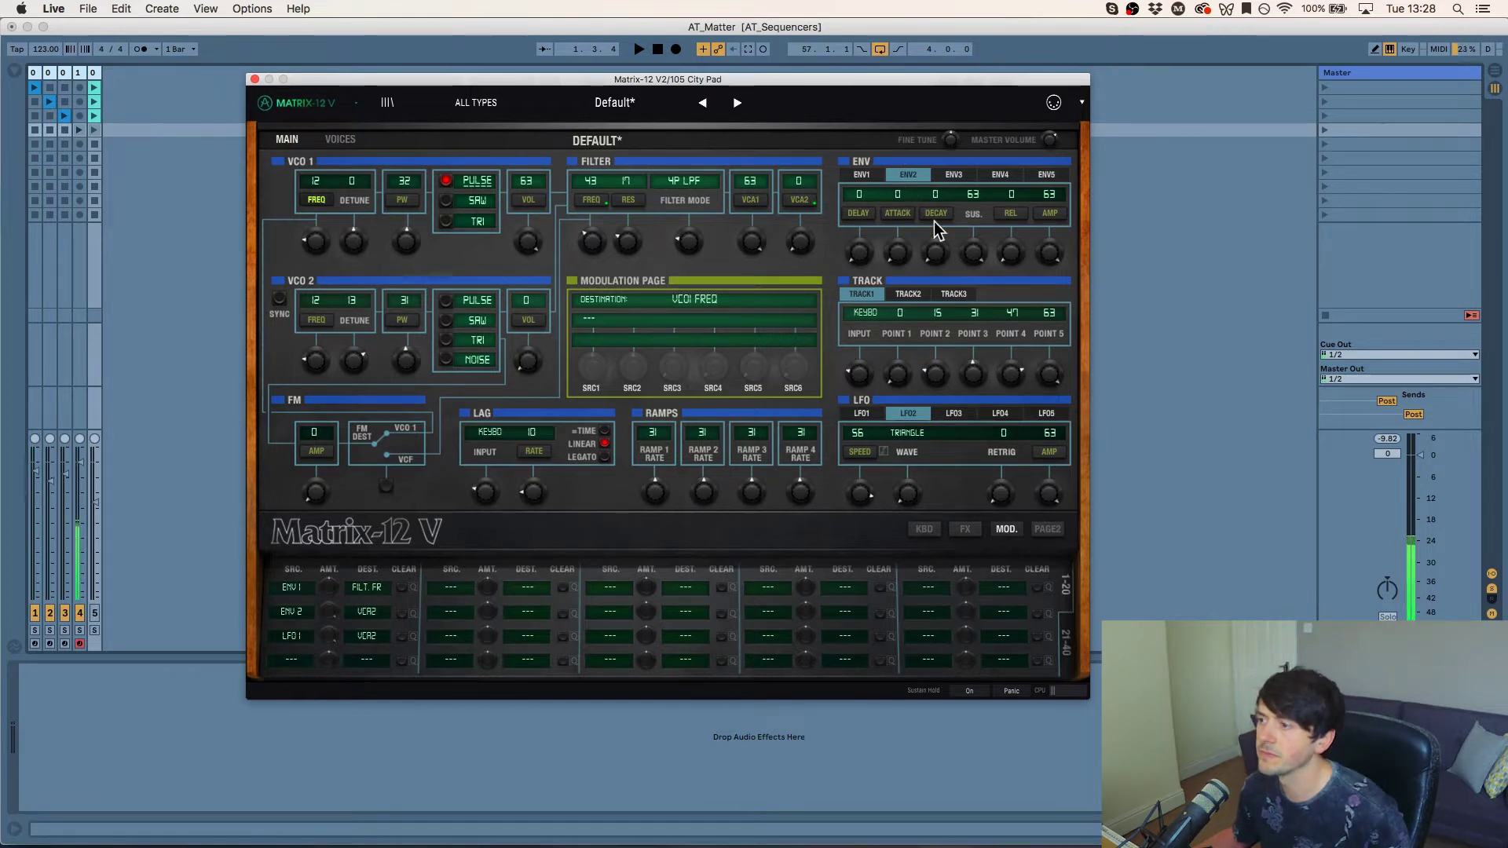
drag(974, 255, 935, 118)
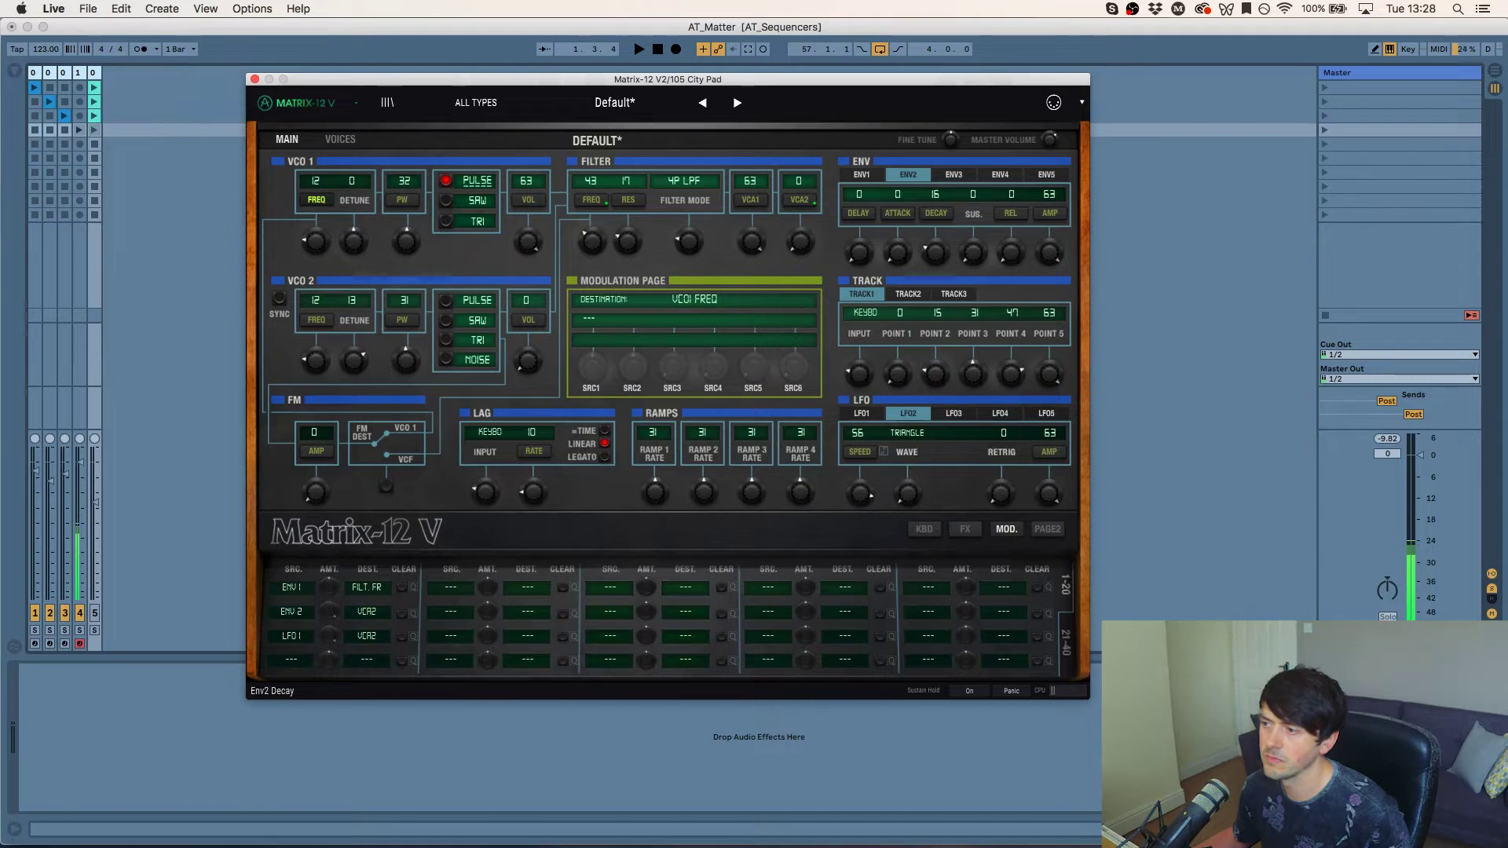
double_click(973, 253)
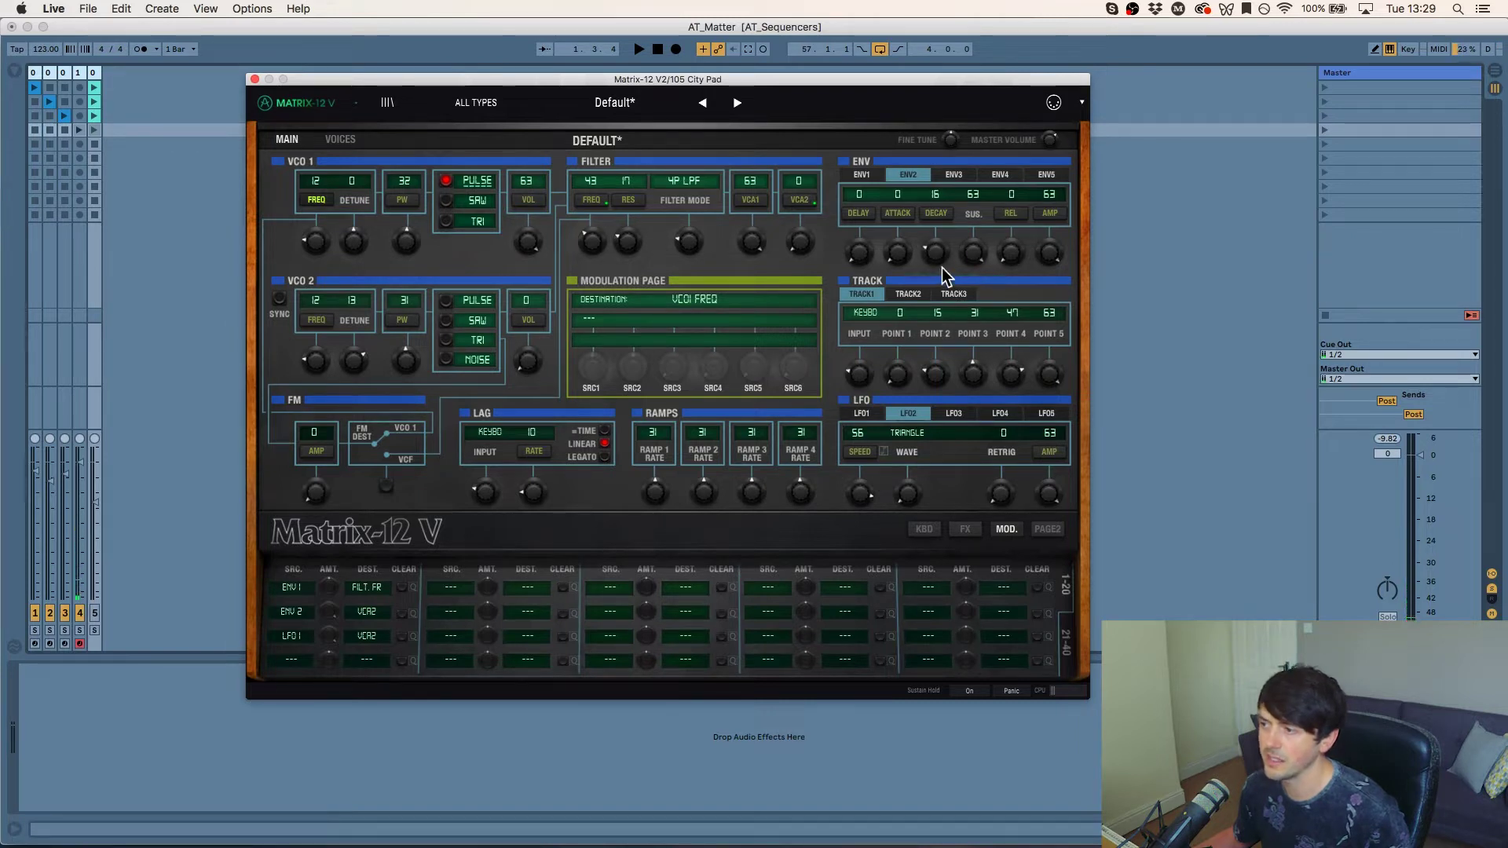
double_click(934, 253)
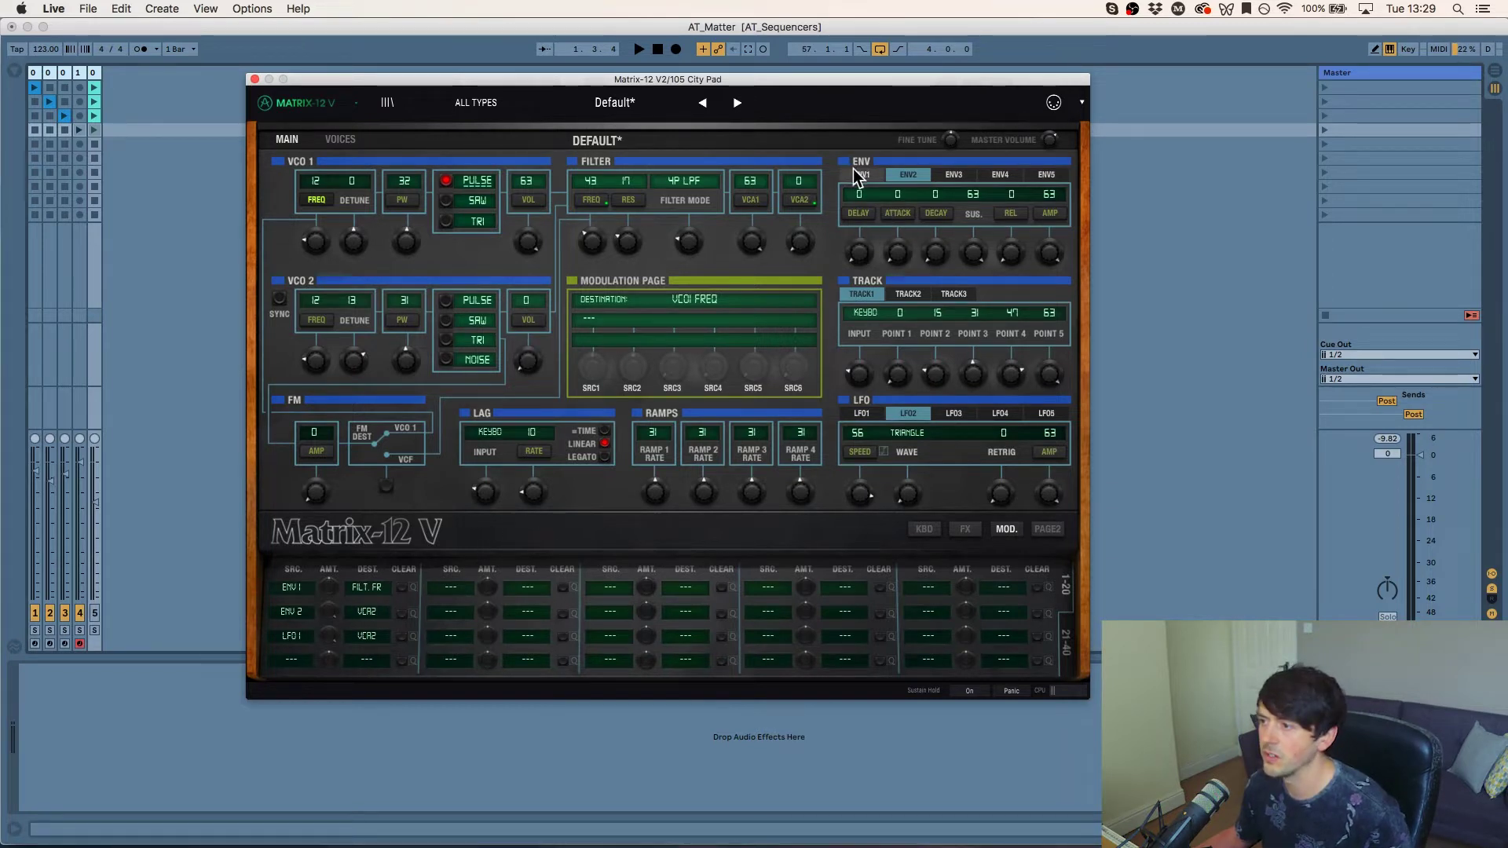
click(907, 175)
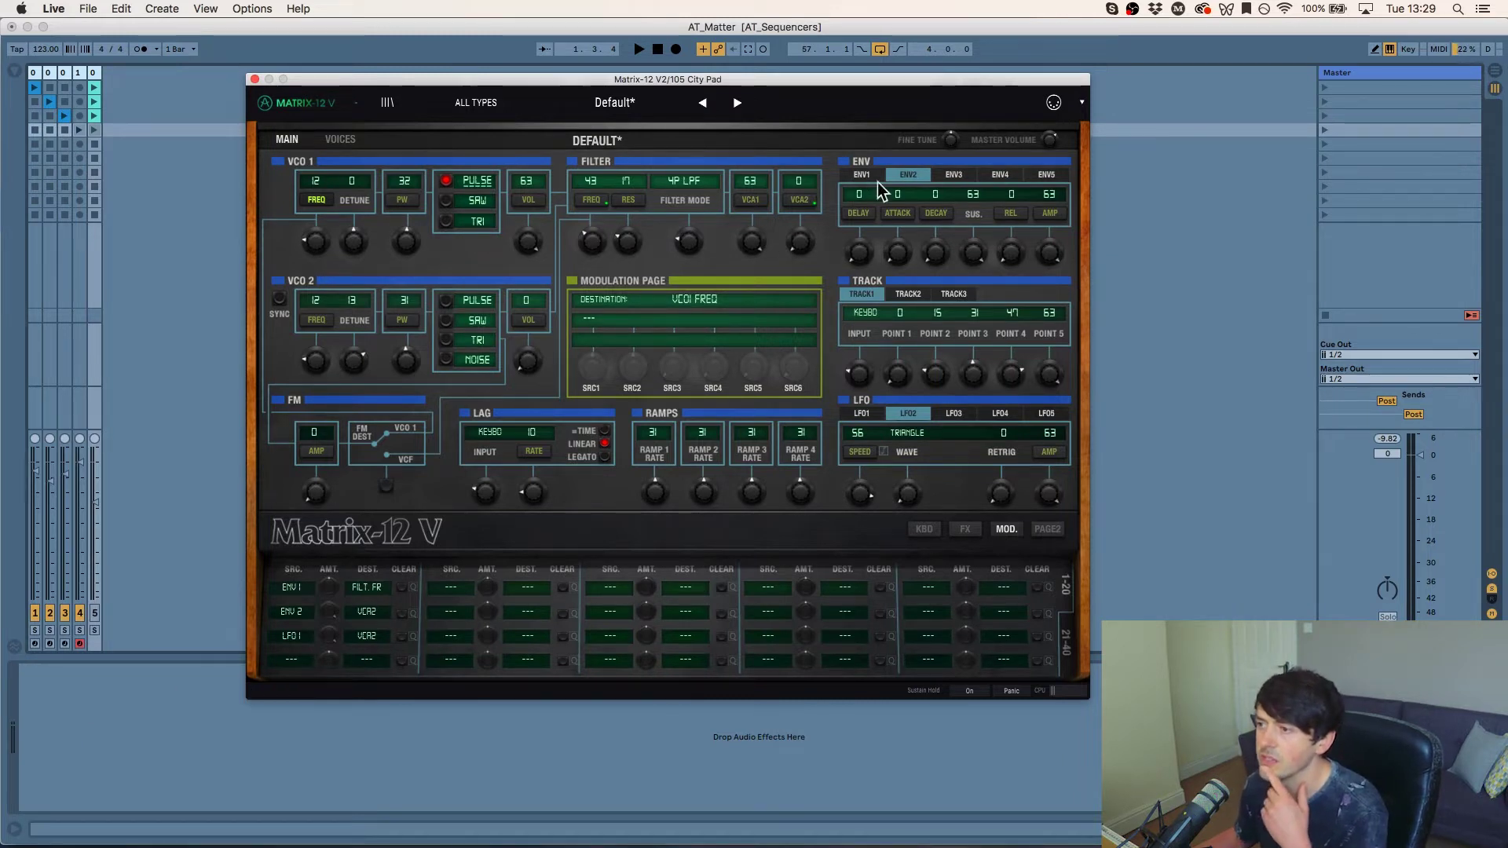
Step: Test lower levels of the filter's VCA 1, such as 10 and 24, and return it to 63
drag(798, 250, 799, 241)
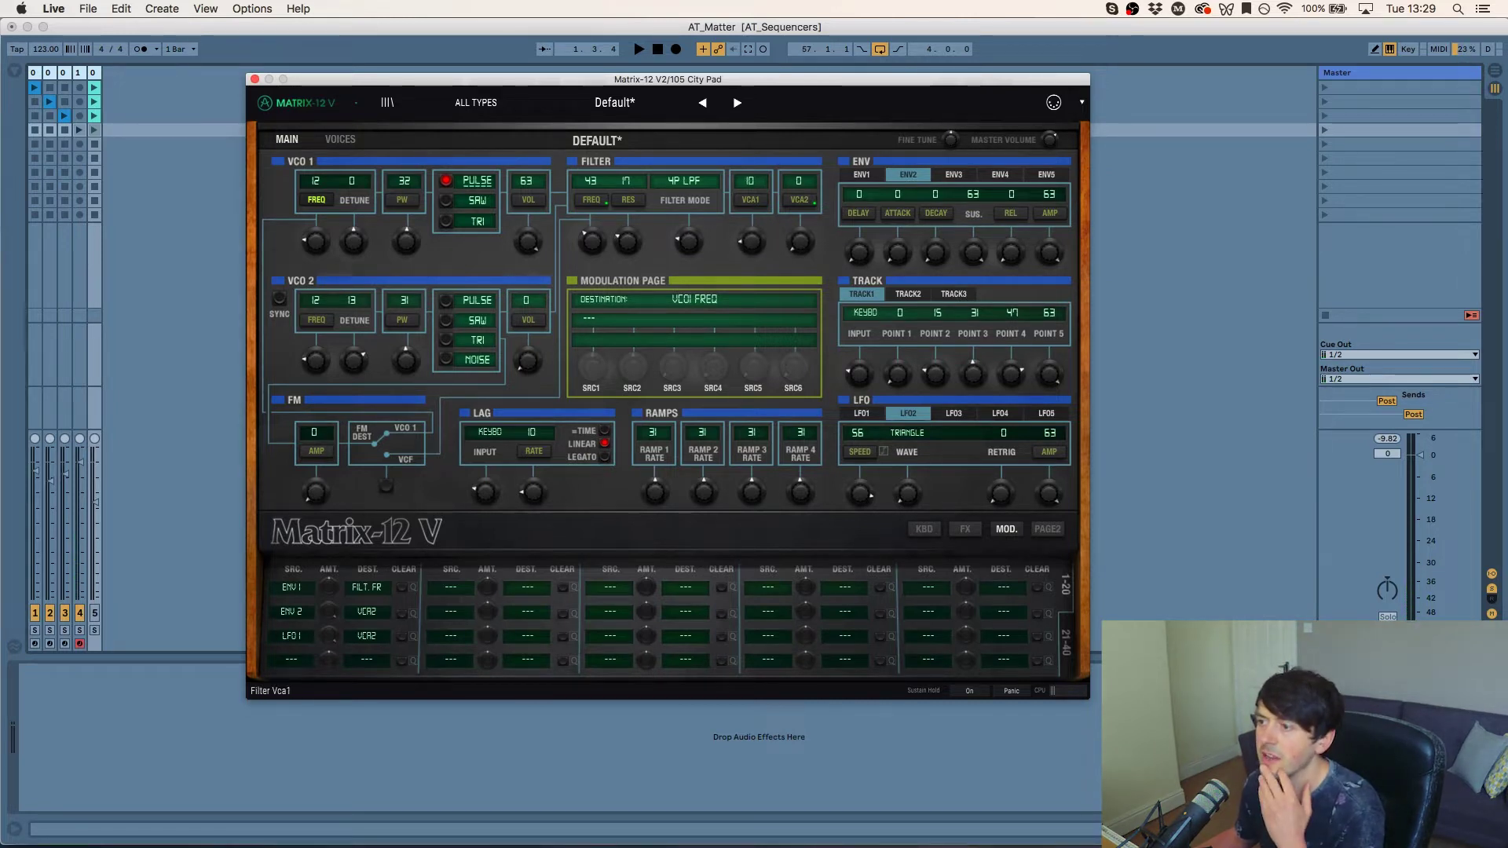
mouse_move(751, 242)
mouse_down()
mouse_move(751, 220)
mouse_move(750, 233)
mouse_up()
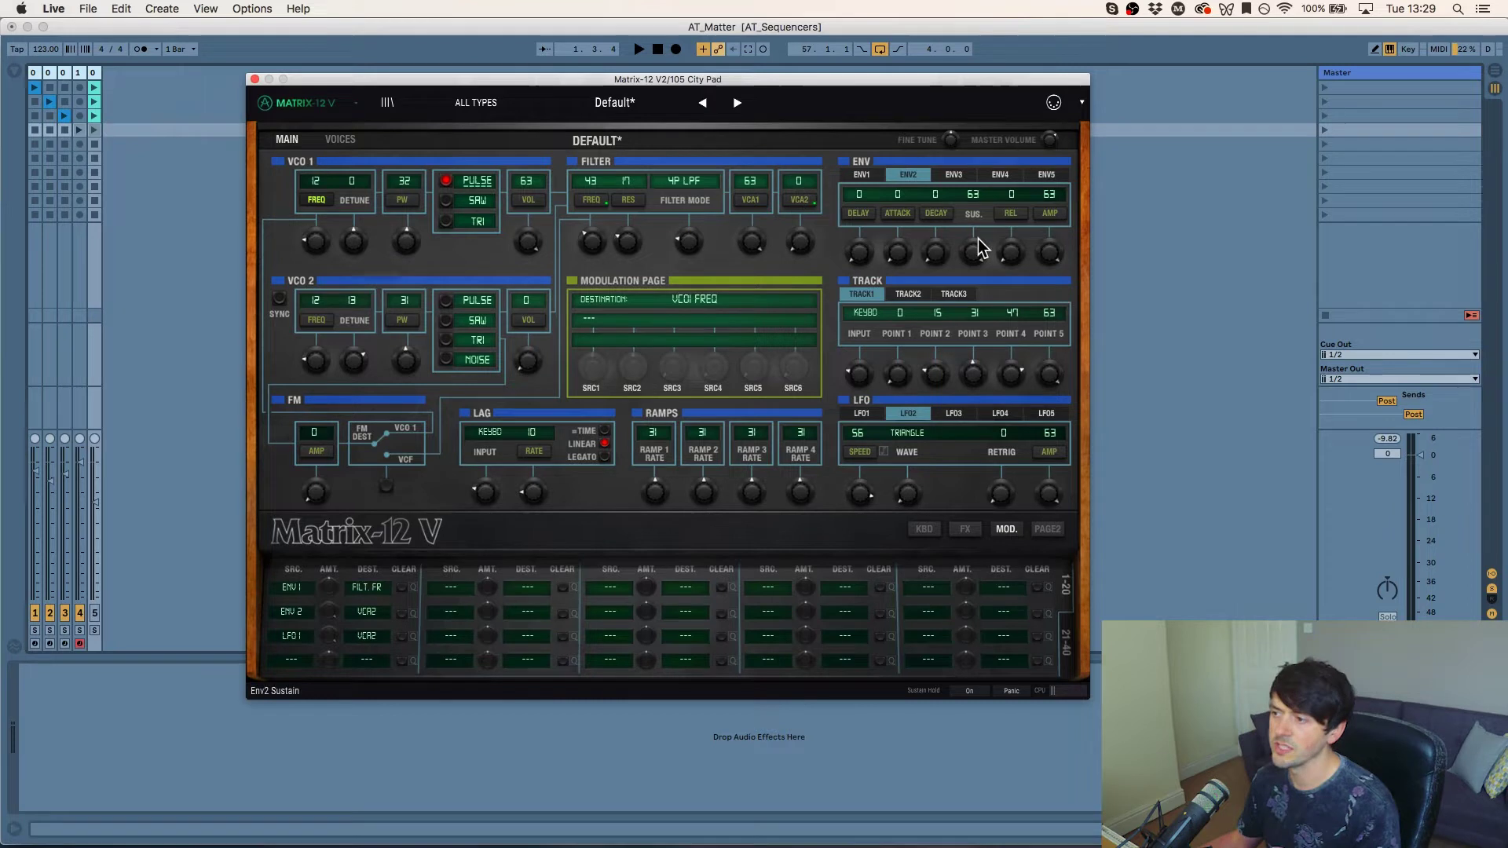
drag(752, 248, 753, 291)
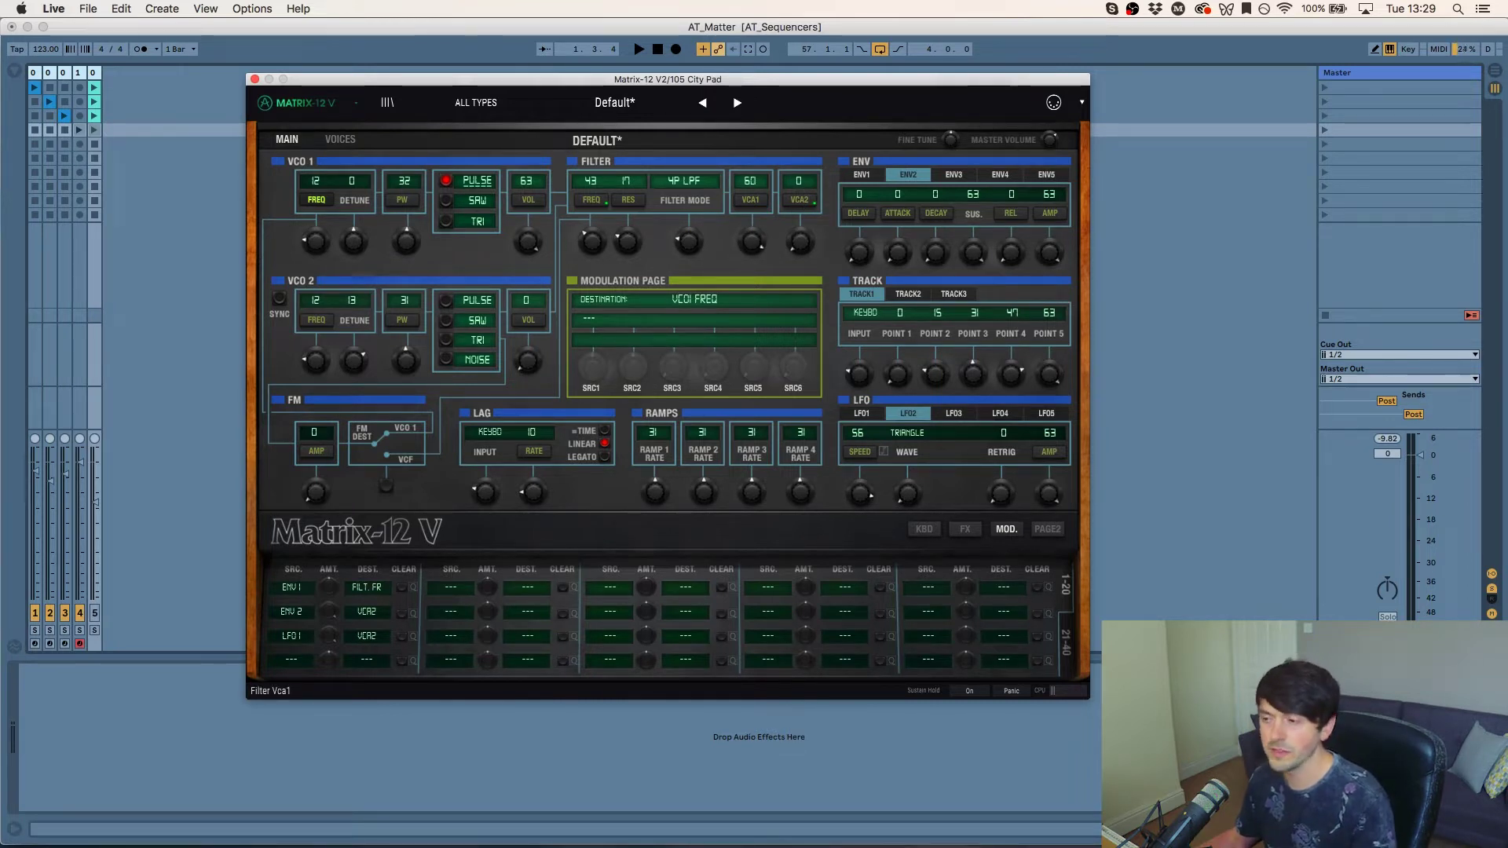
drag(758, 245, 758, 300)
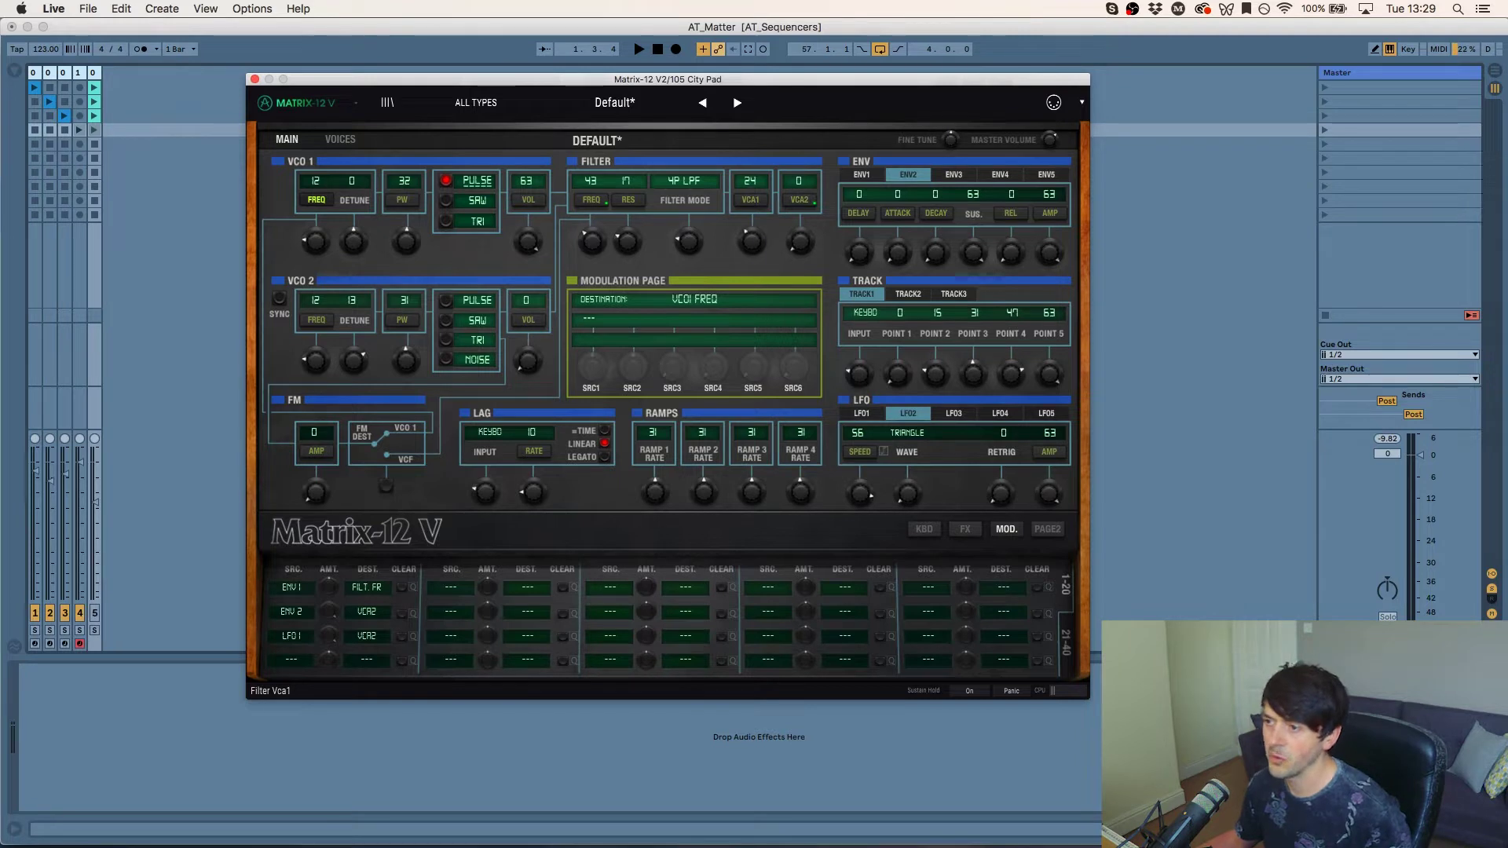
drag(751, 244, 779, 163)
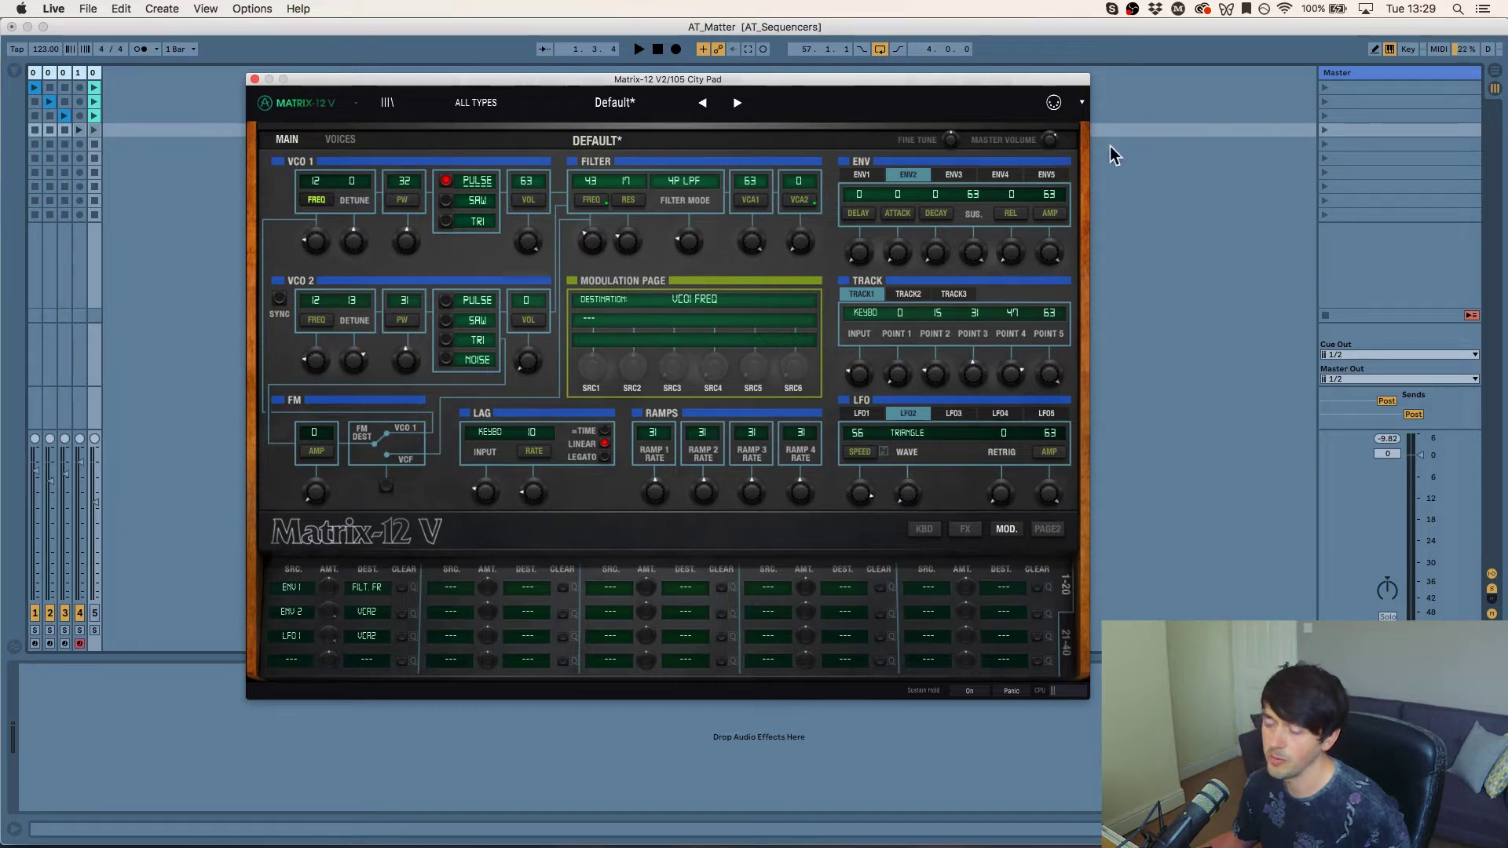
Step: Compare the settings of the five envelopes, finishing on envelope 1
click(870, 176)
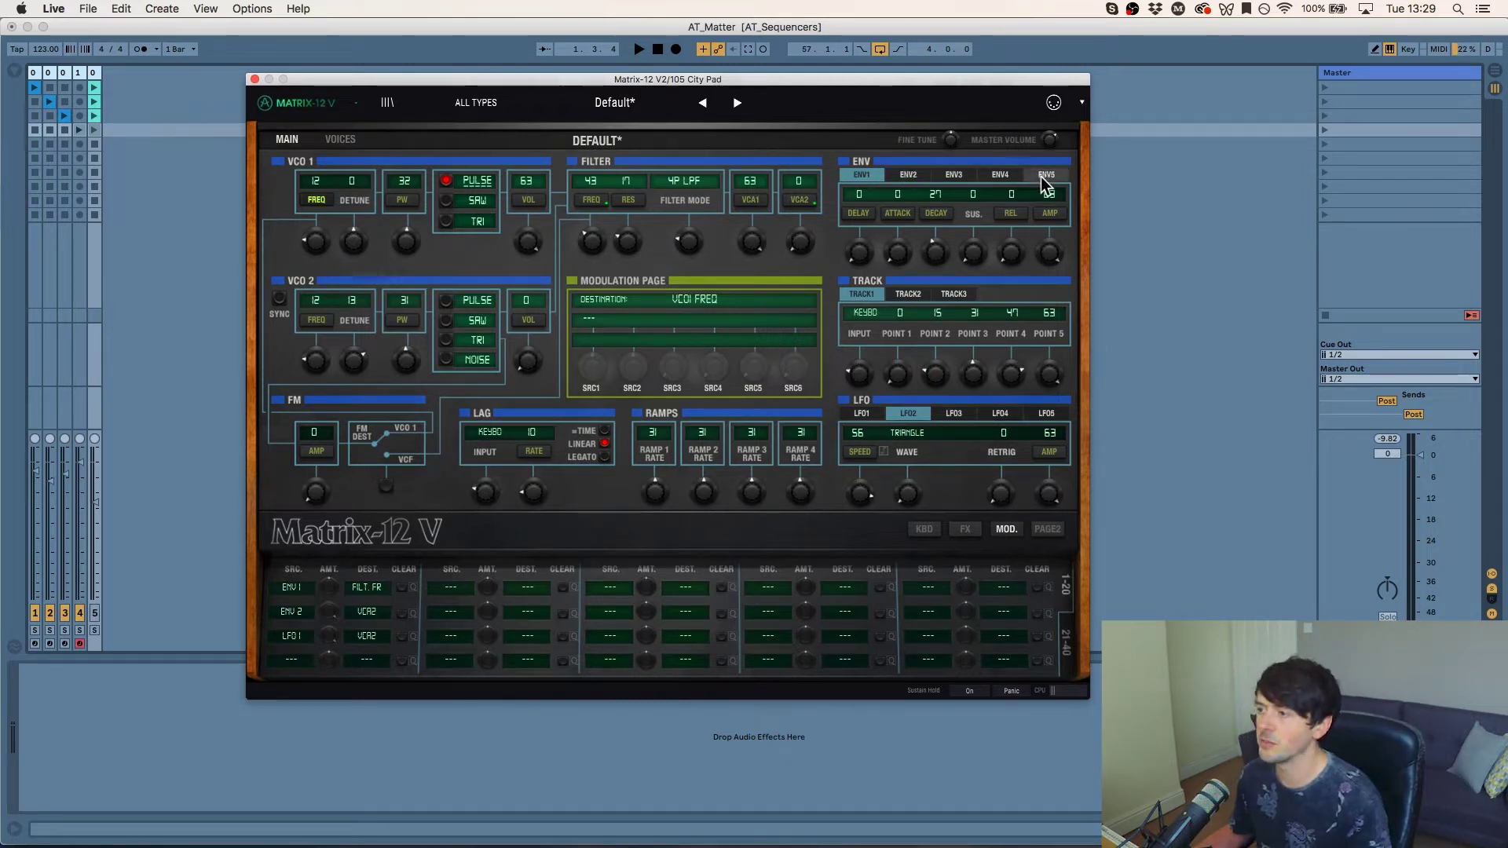
click(1040, 175)
click(856, 175)
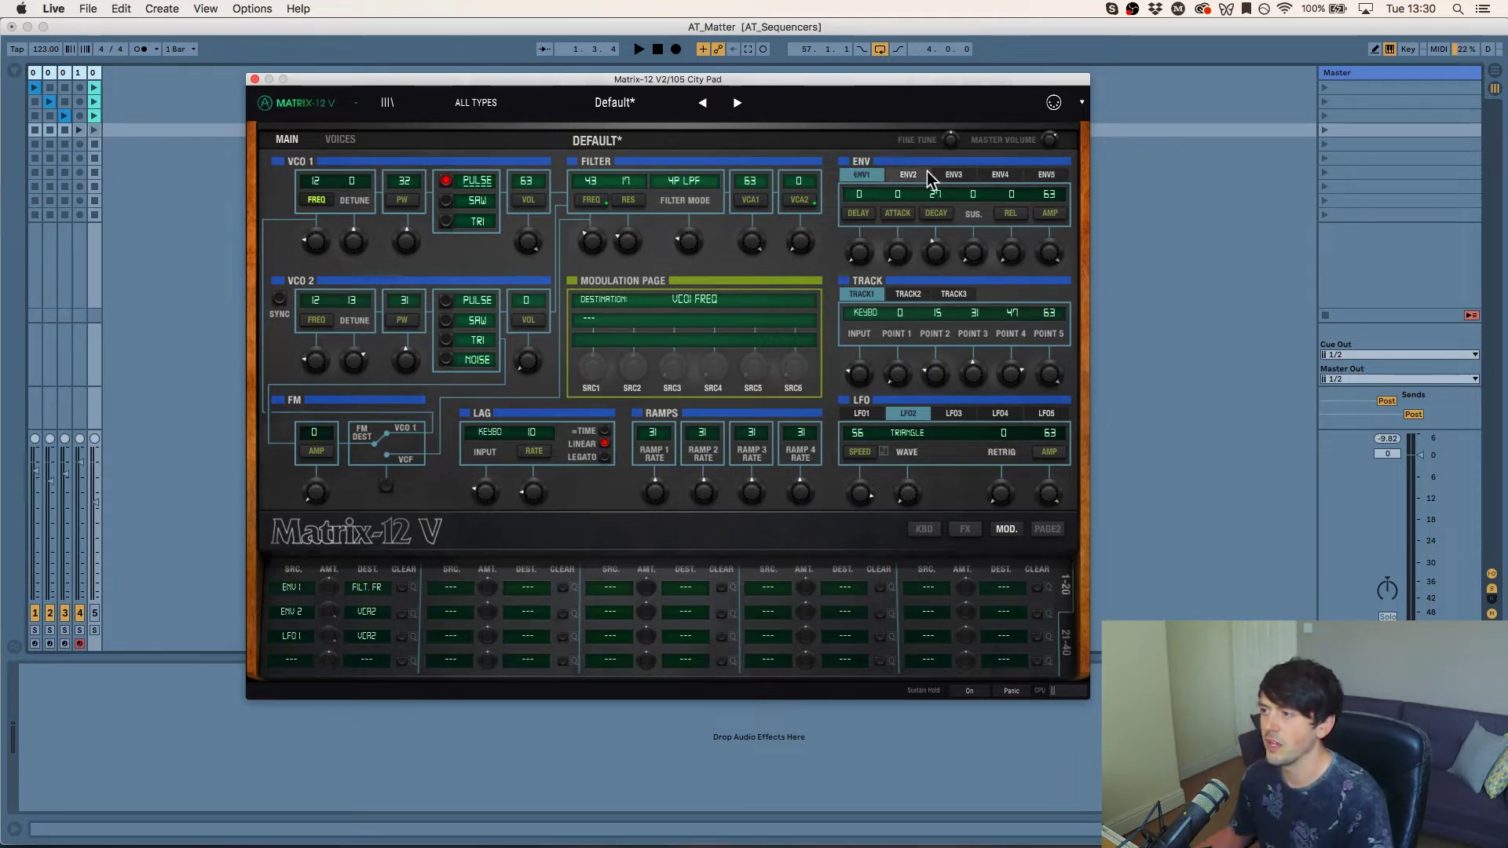
click(954, 178)
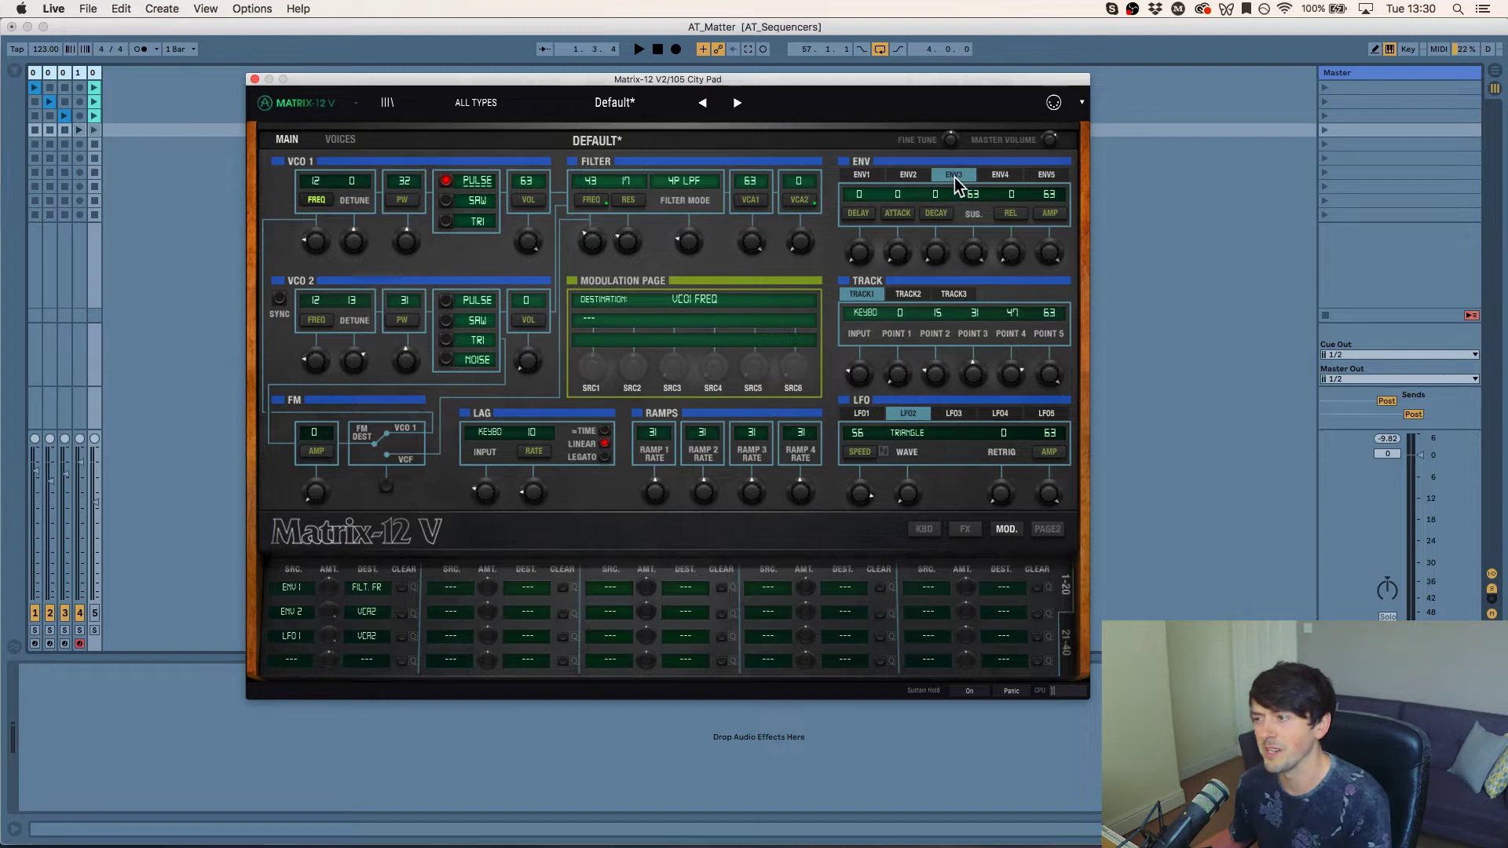
click(895, 175)
click(863, 178)
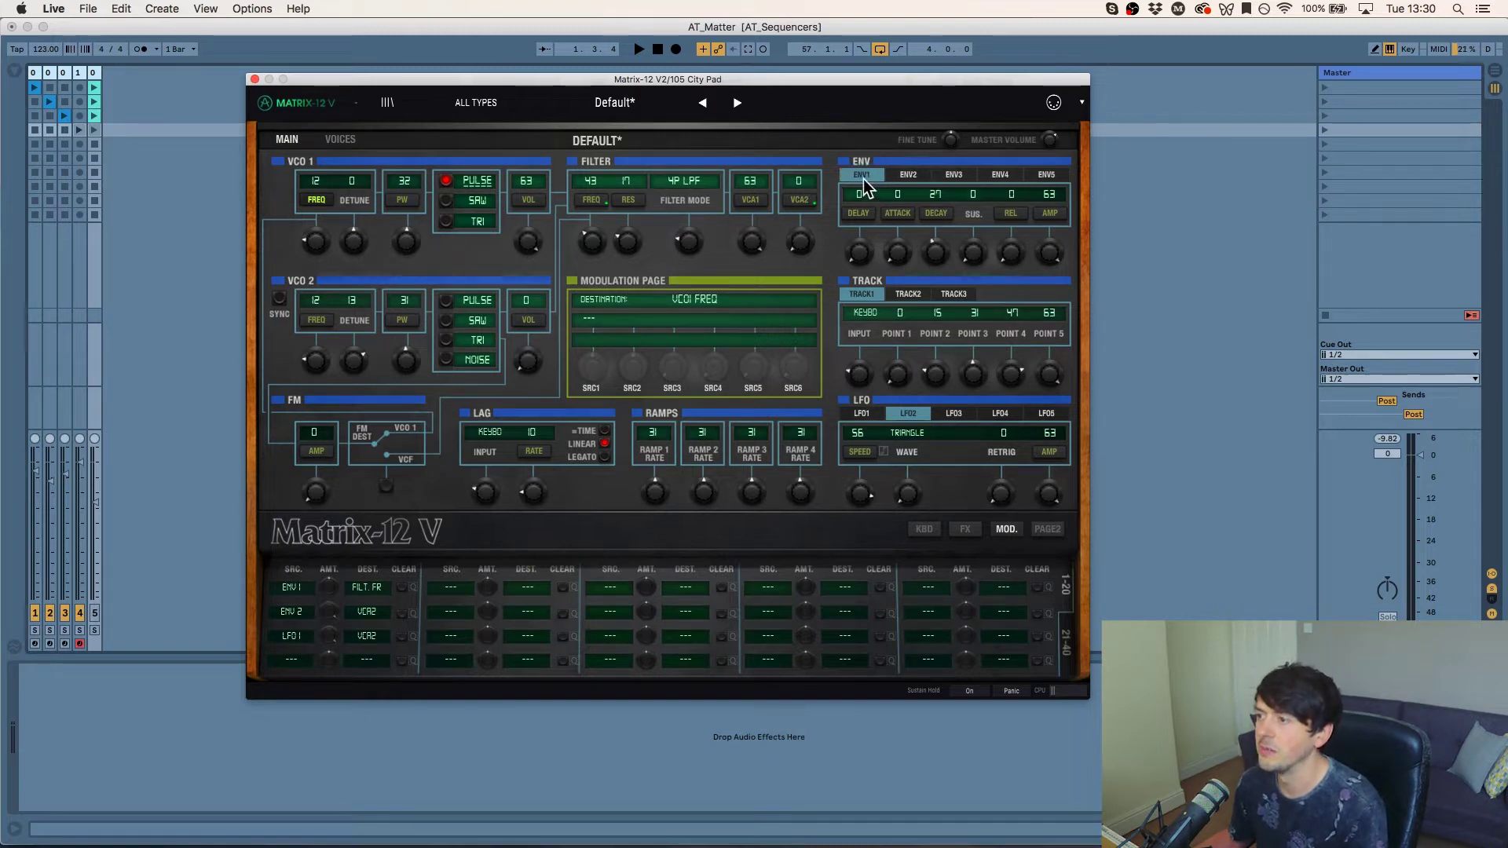
click(1048, 173)
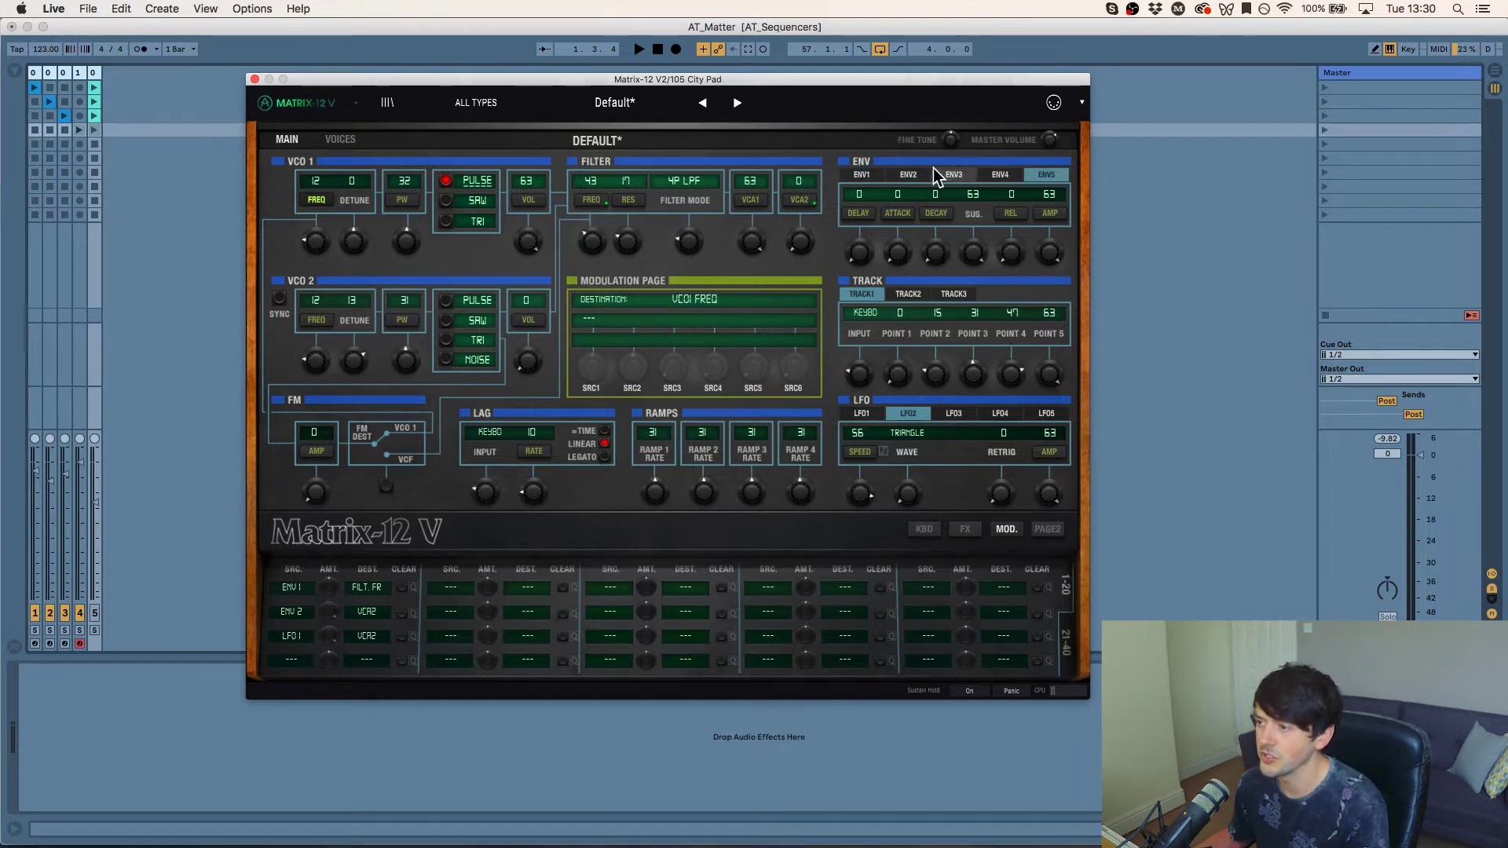
click(865, 172)
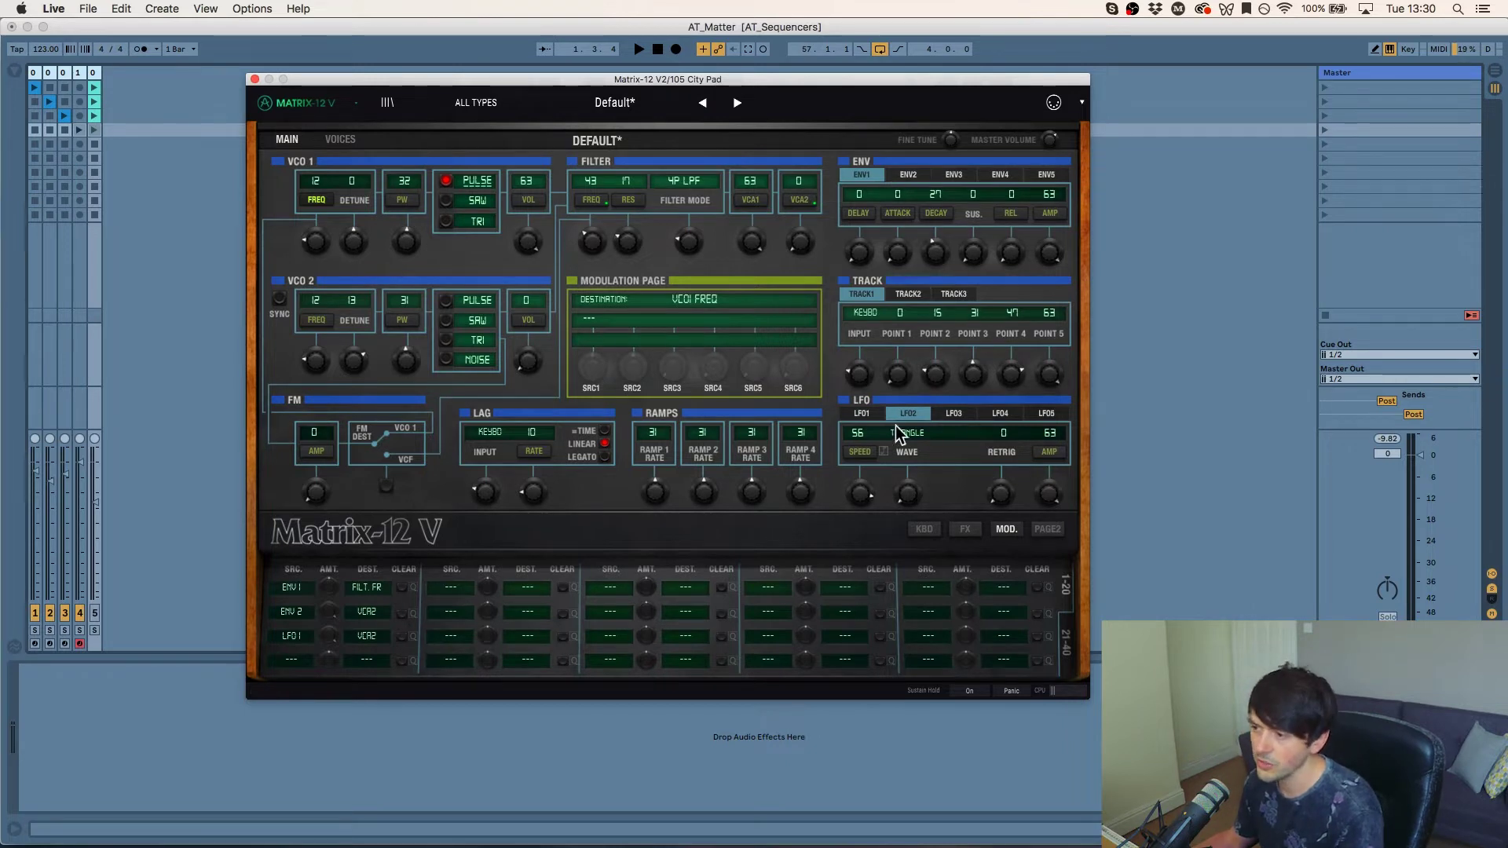
Step: Look through the settings of the individual LFOs, finishing on LFO 1
click(853, 416)
click(1046, 423)
click(986, 416)
click(875, 413)
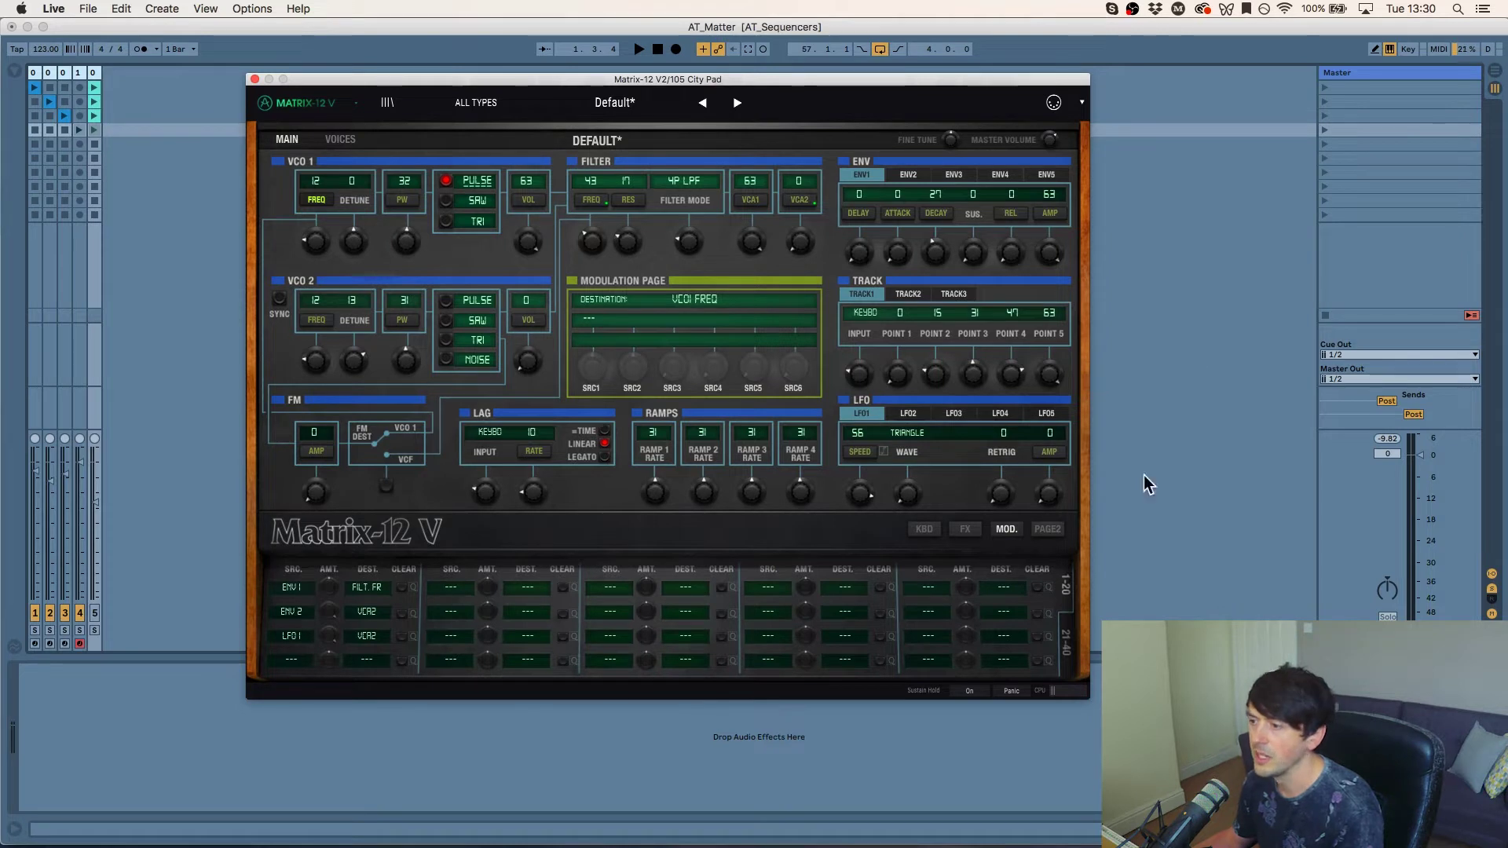
Step: Set LFO 1's speed to 35 and its wave to Down Saw, keeping its amplitude at 0
click(906, 437)
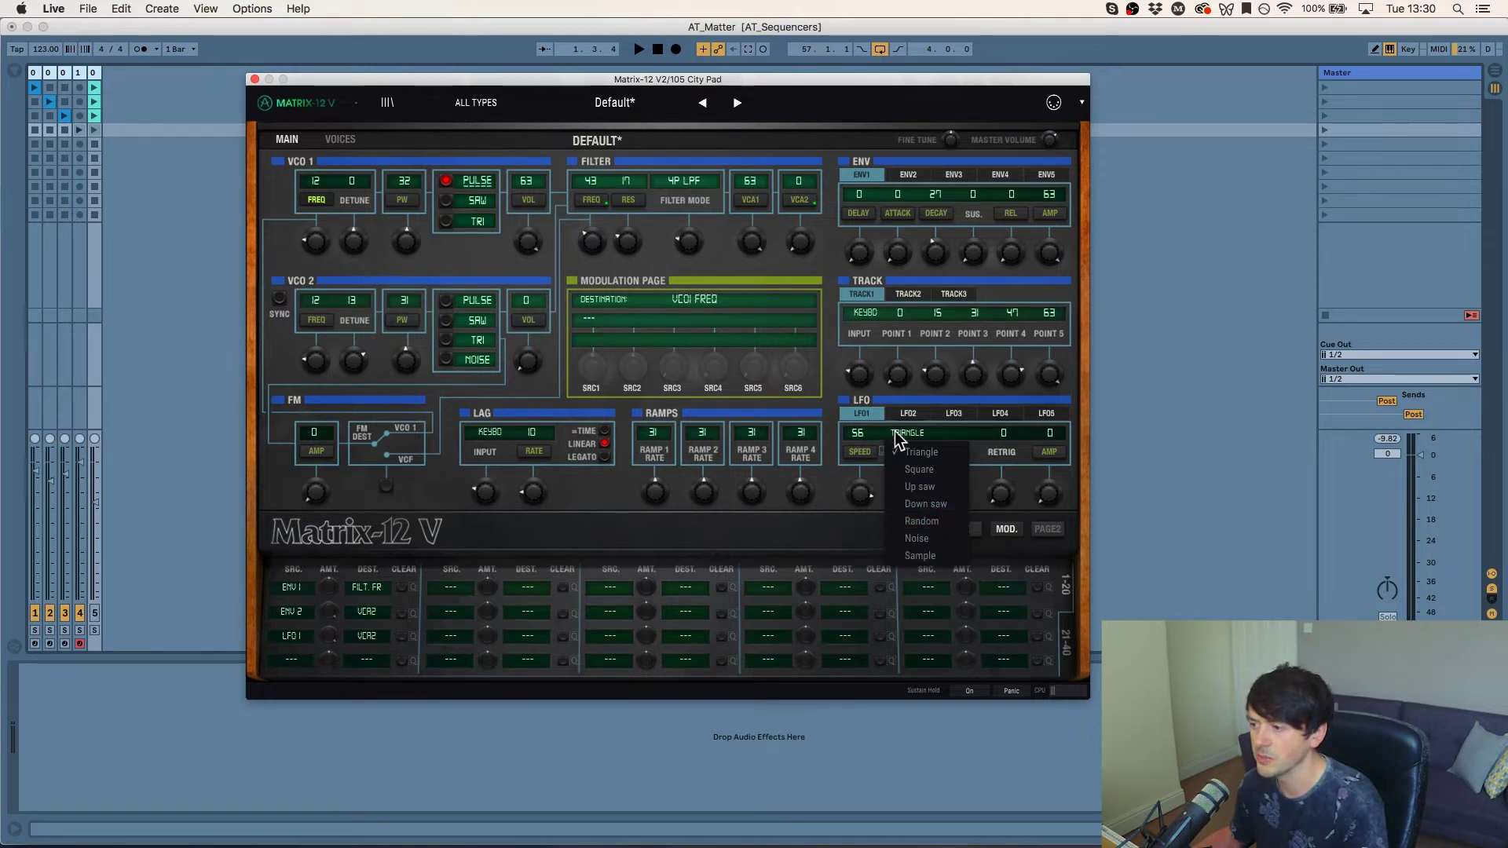
drag(861, 432, 818, 462)
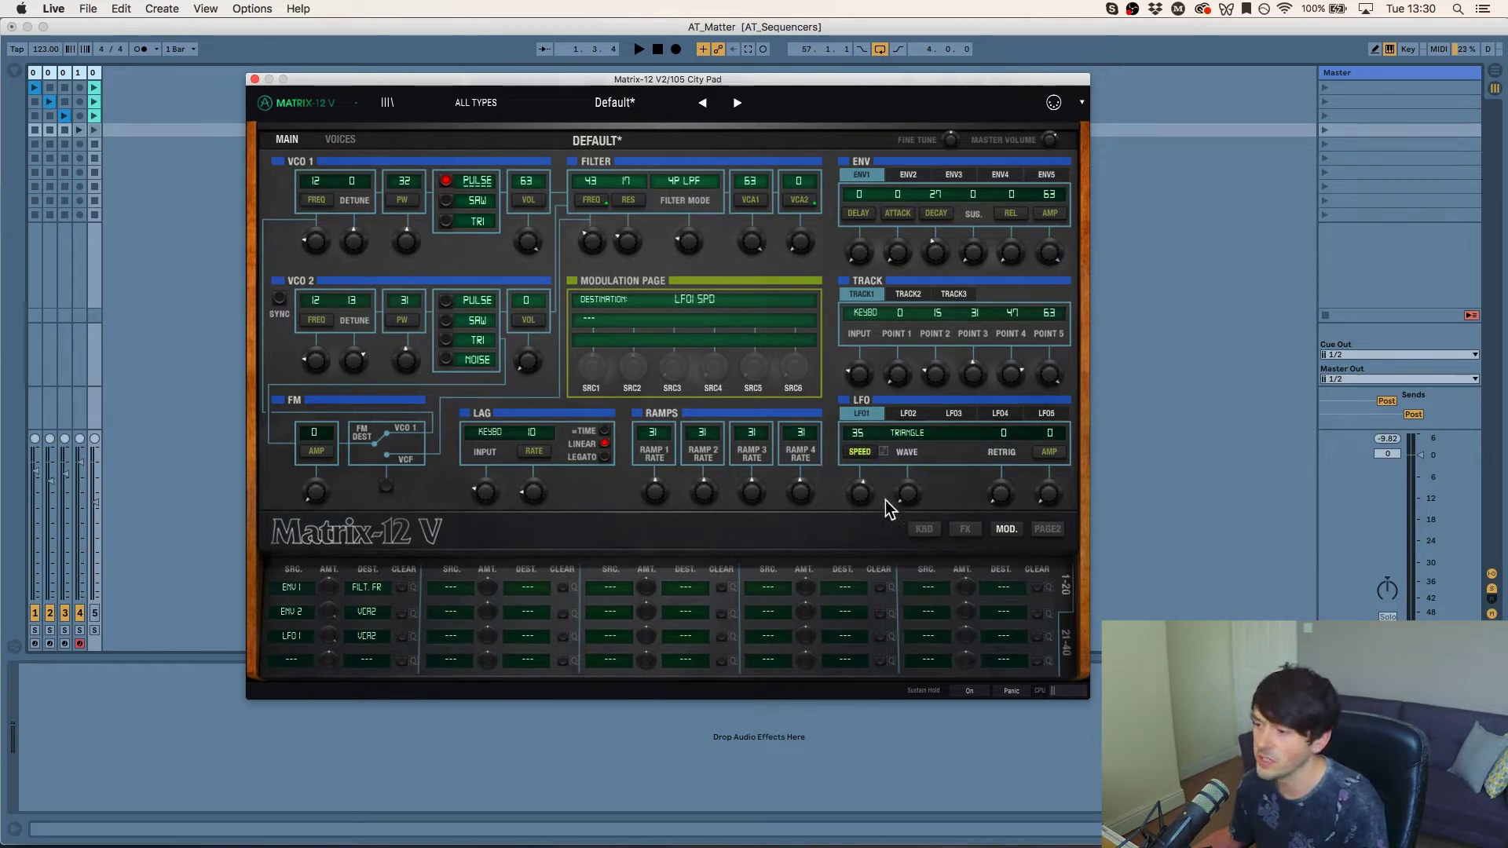
click(883, 451)
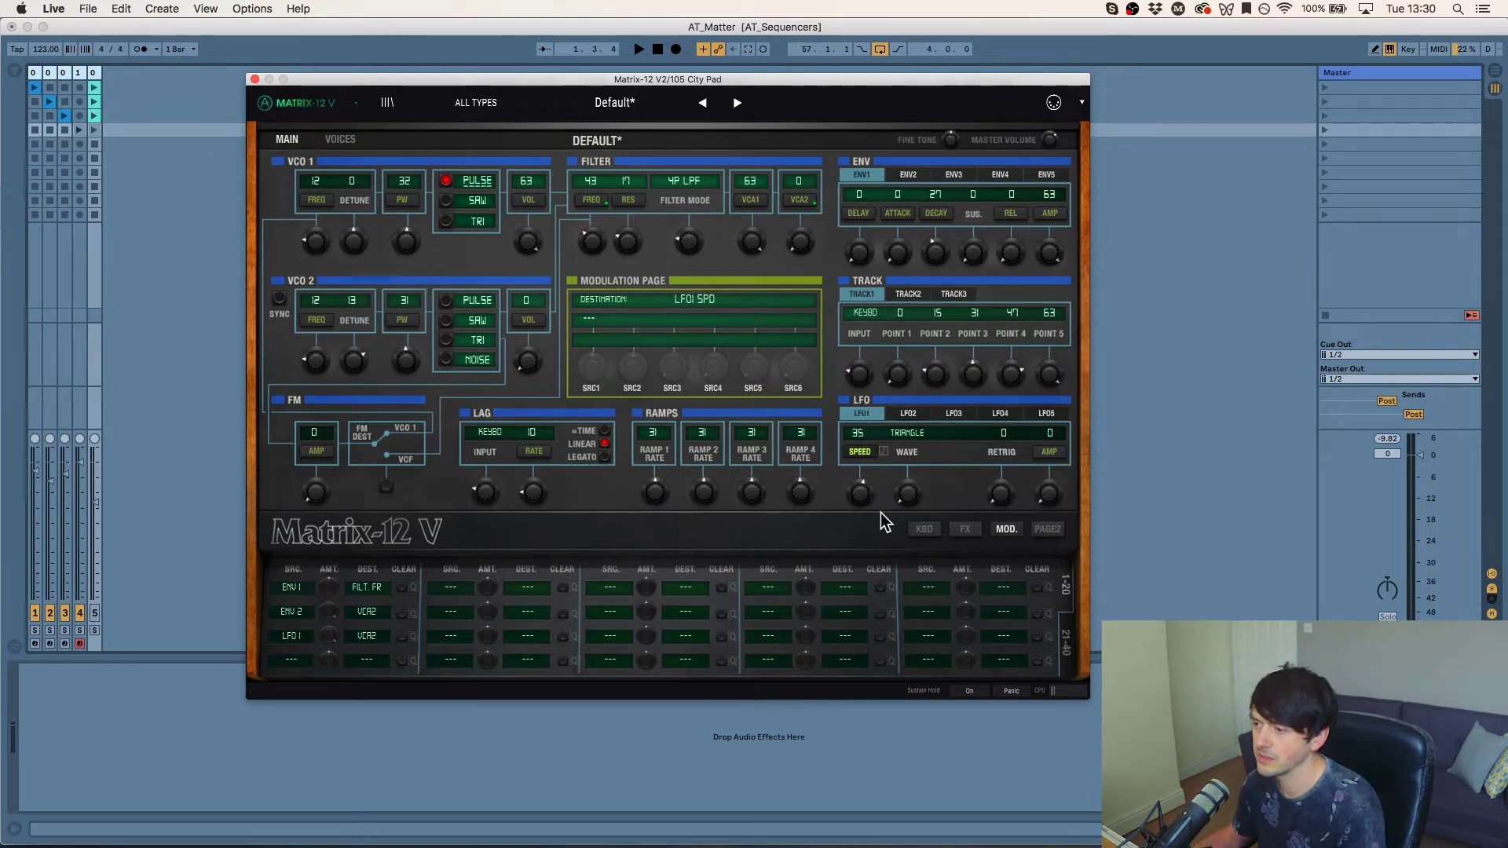
drag(908, 490, 909, 475)
click(911, 435)
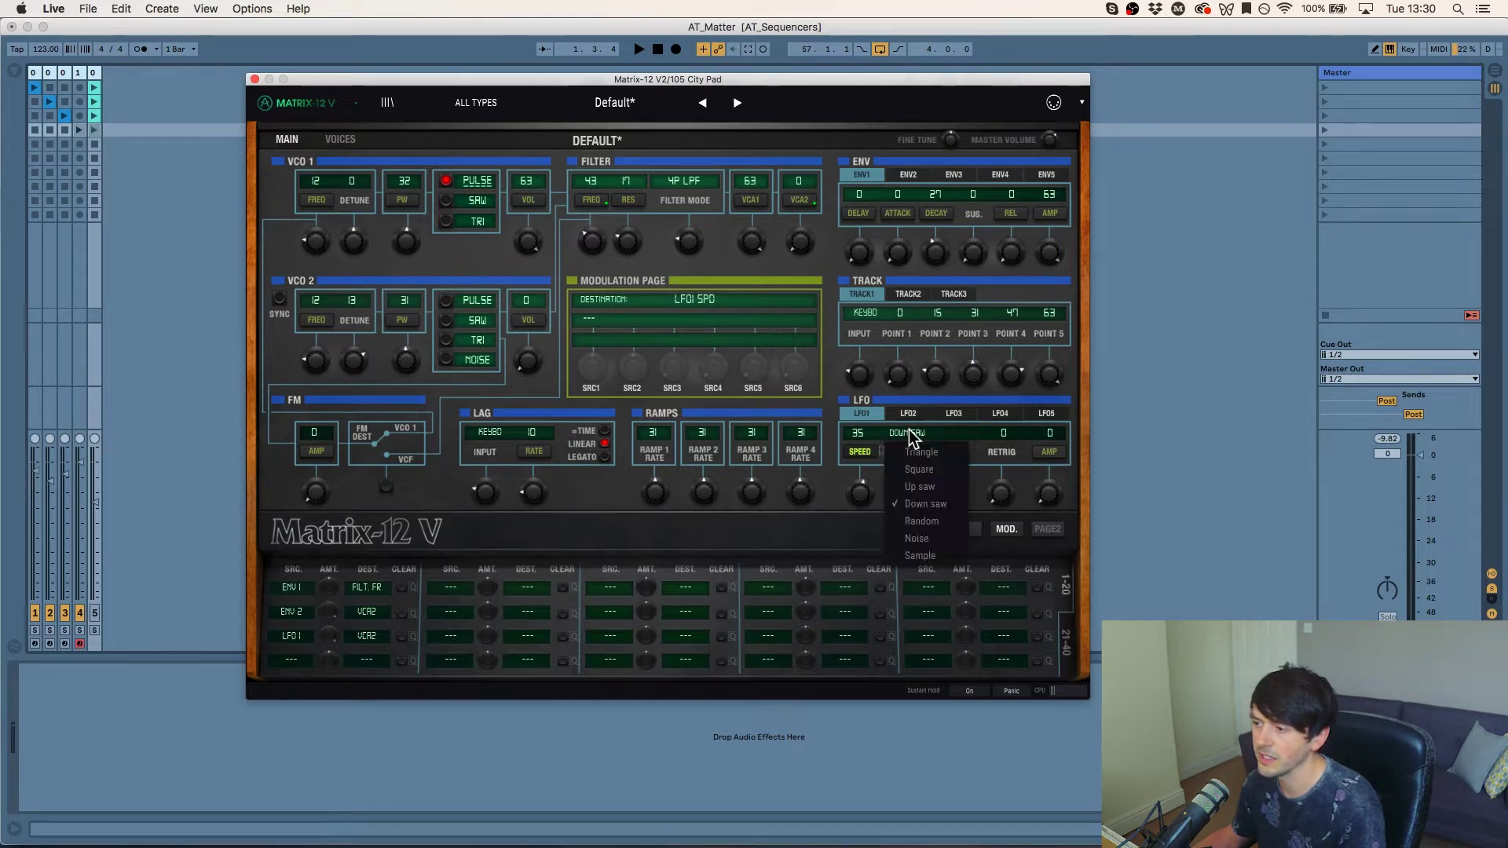
click(925, 433)
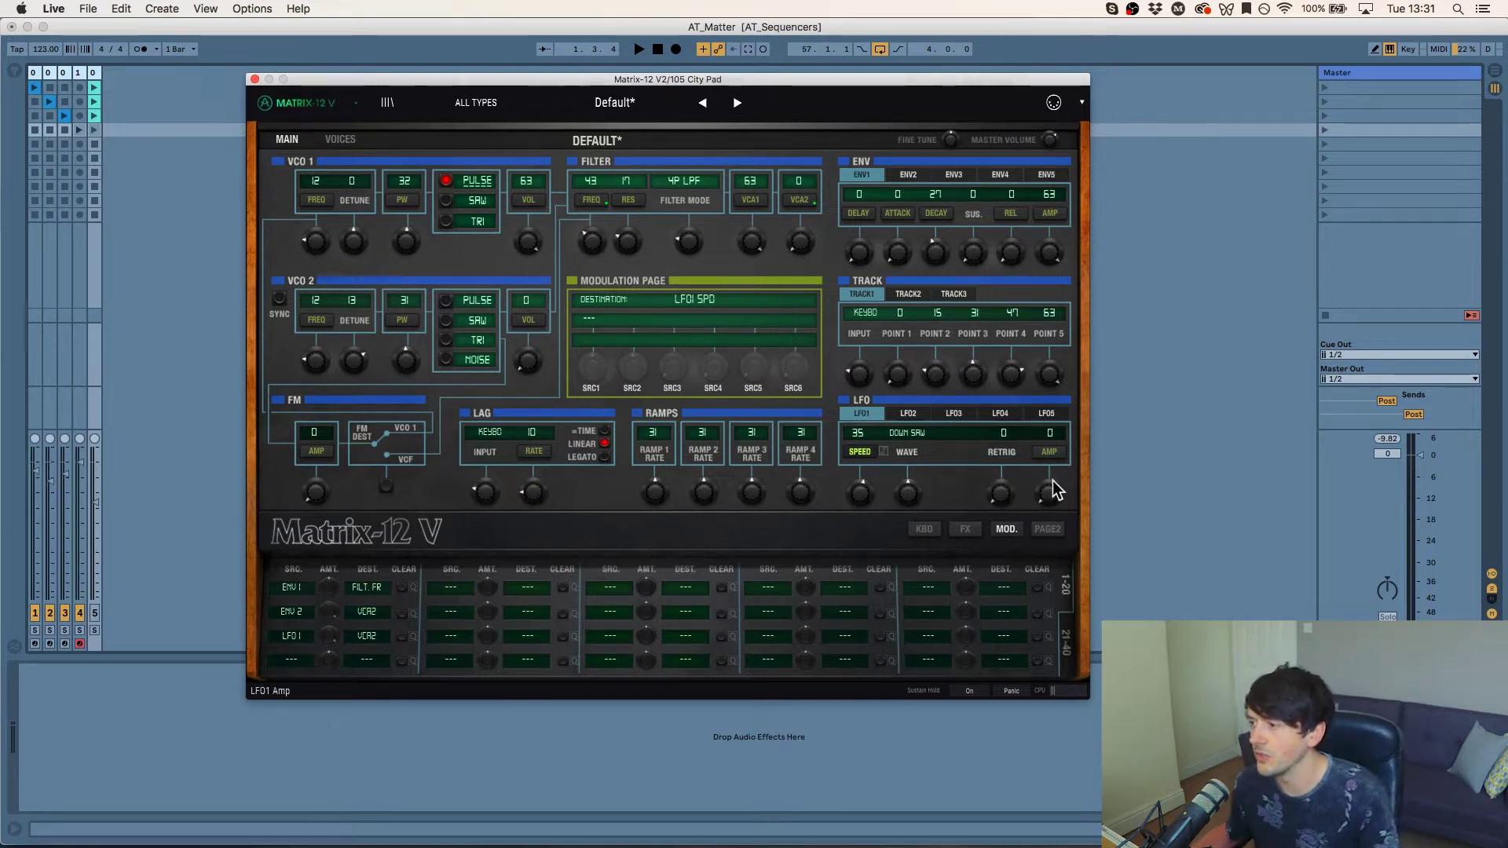
drag(1049, 493, 1048, 510)
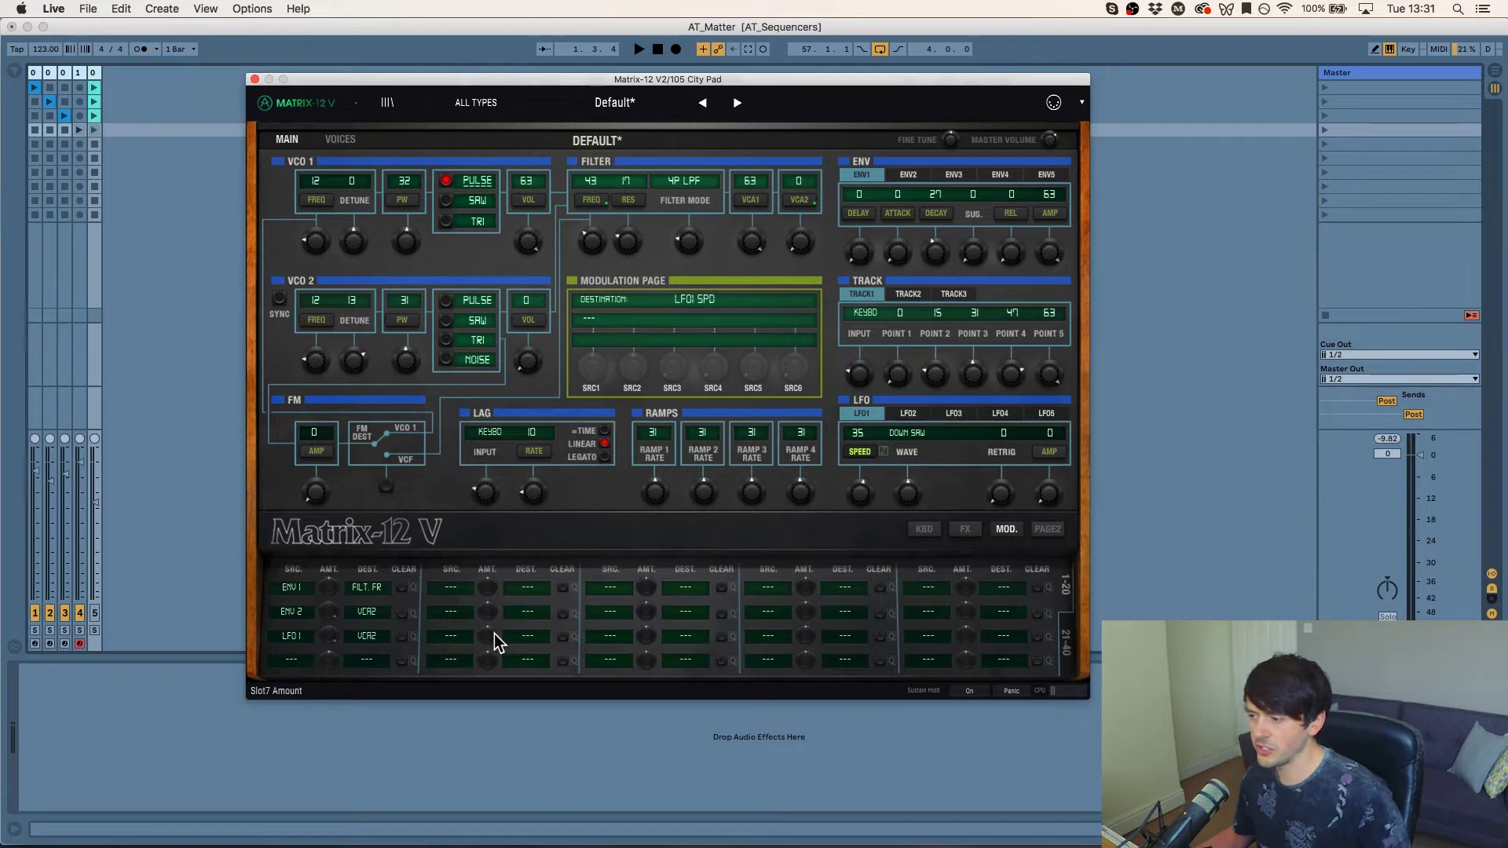
Step: View modulation slots 21-40 and return to slots 1-20
click(1066, 640)
click(1065, 591)
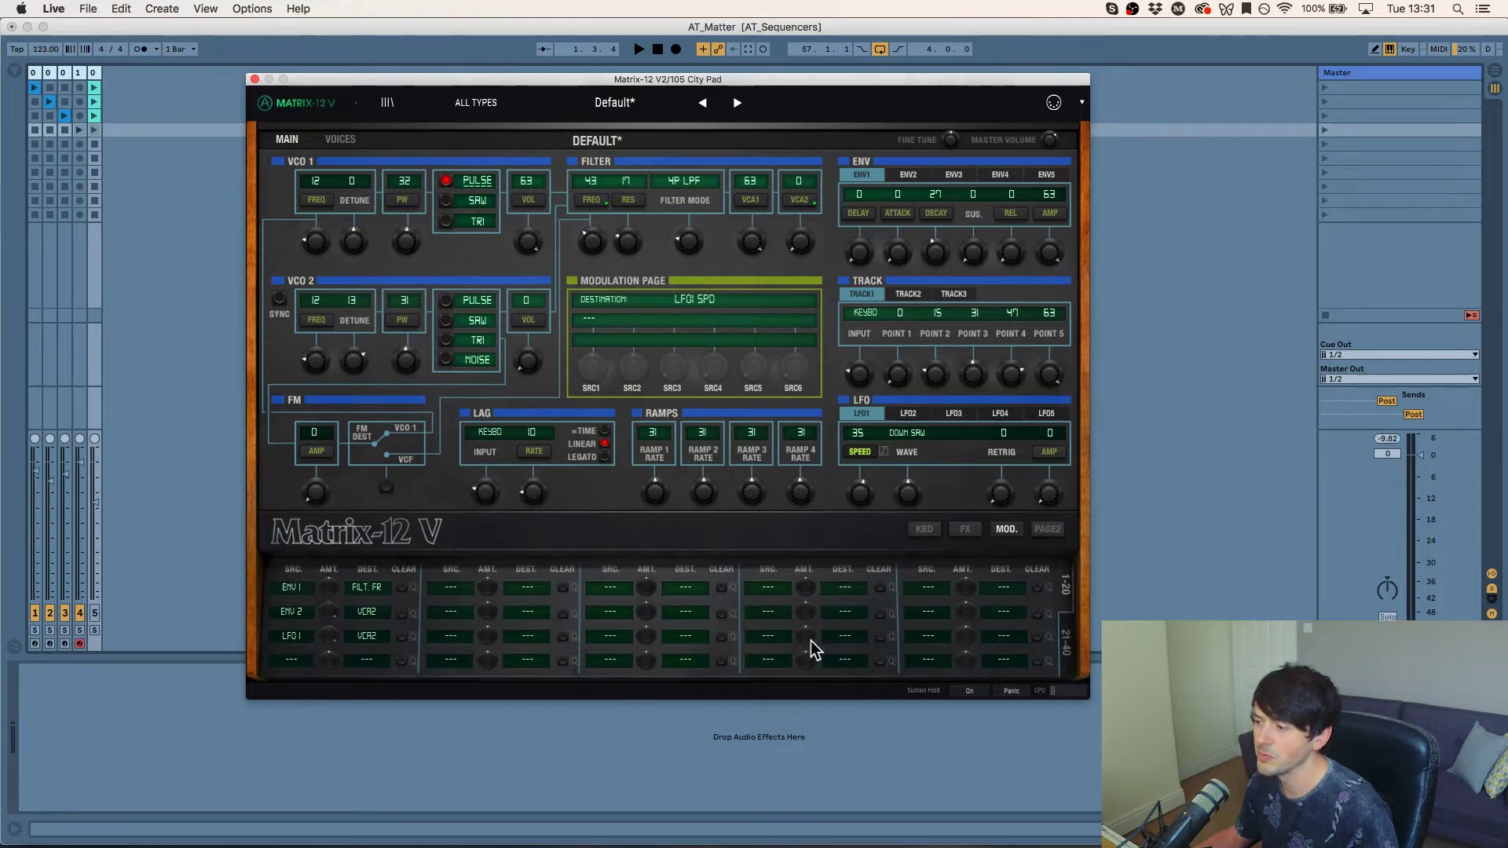
click(1063, 630)
click(1061, 589)
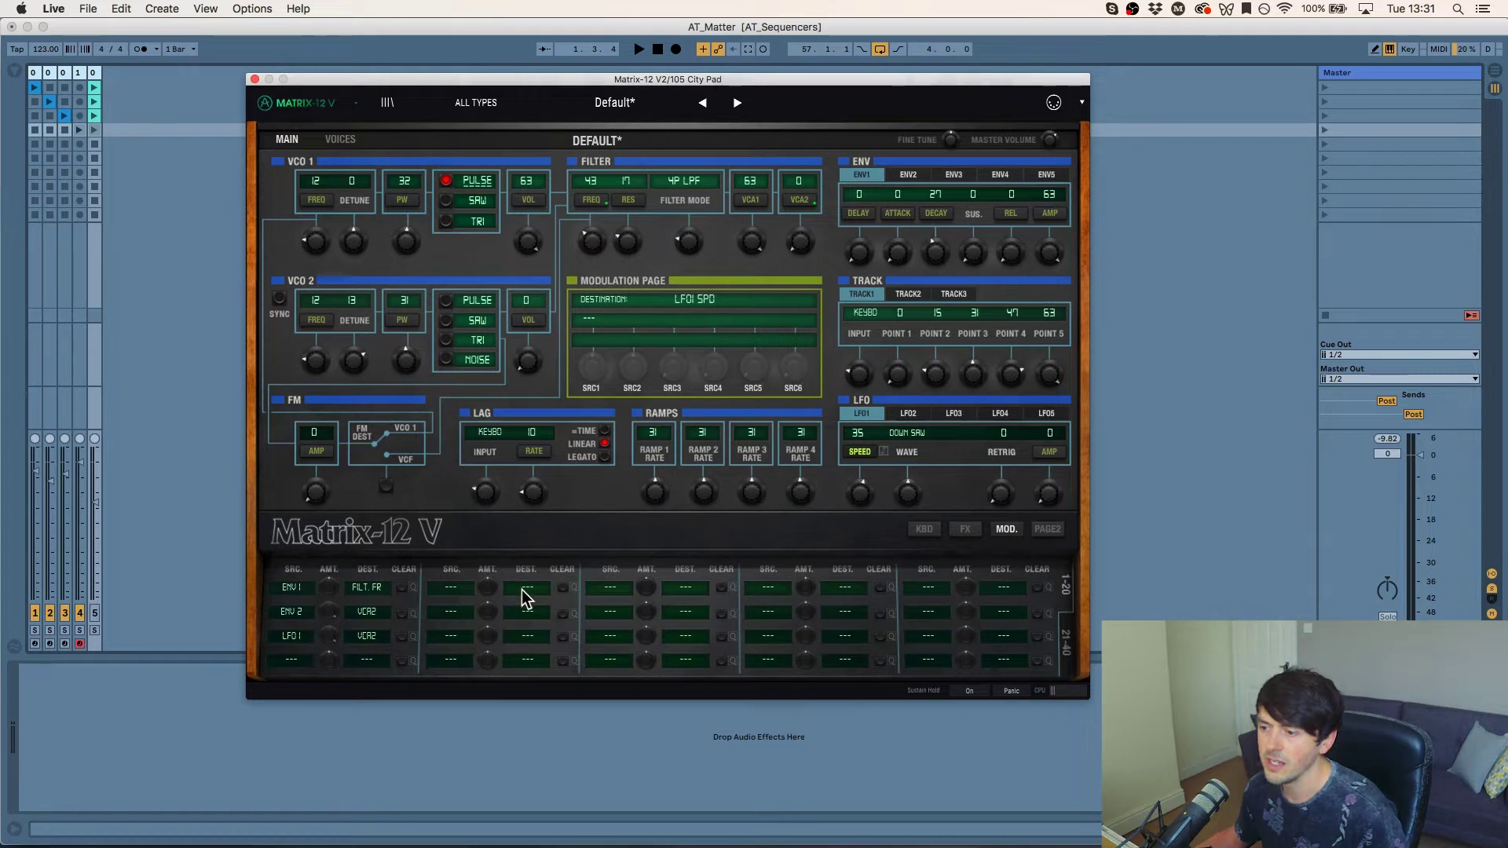
Step: Assign LFO 4 as the source of modulation slot 5, the first slot of the second column
click(441, 588)
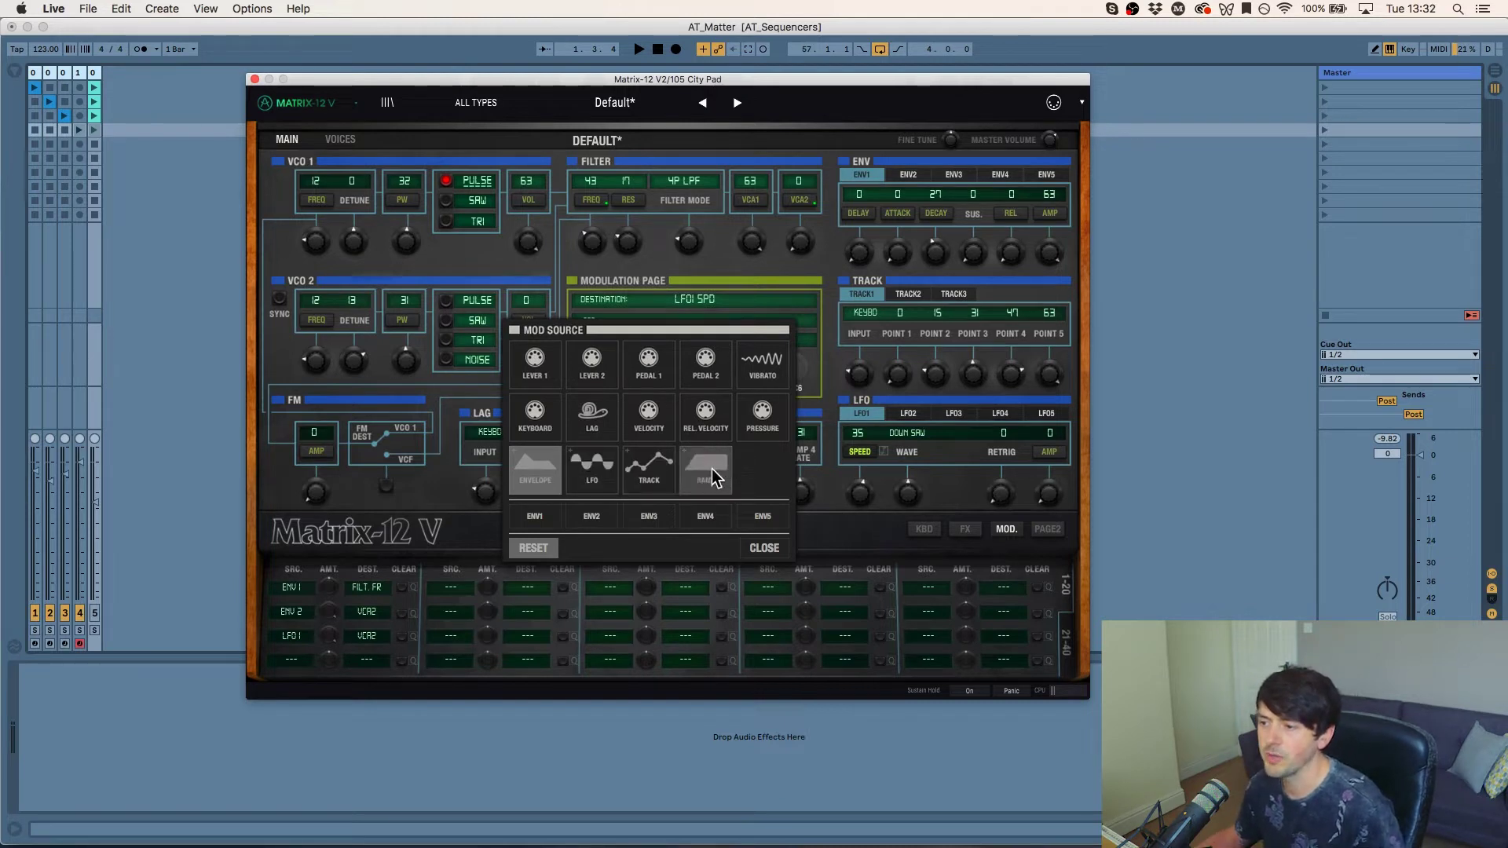
click(593, 475)
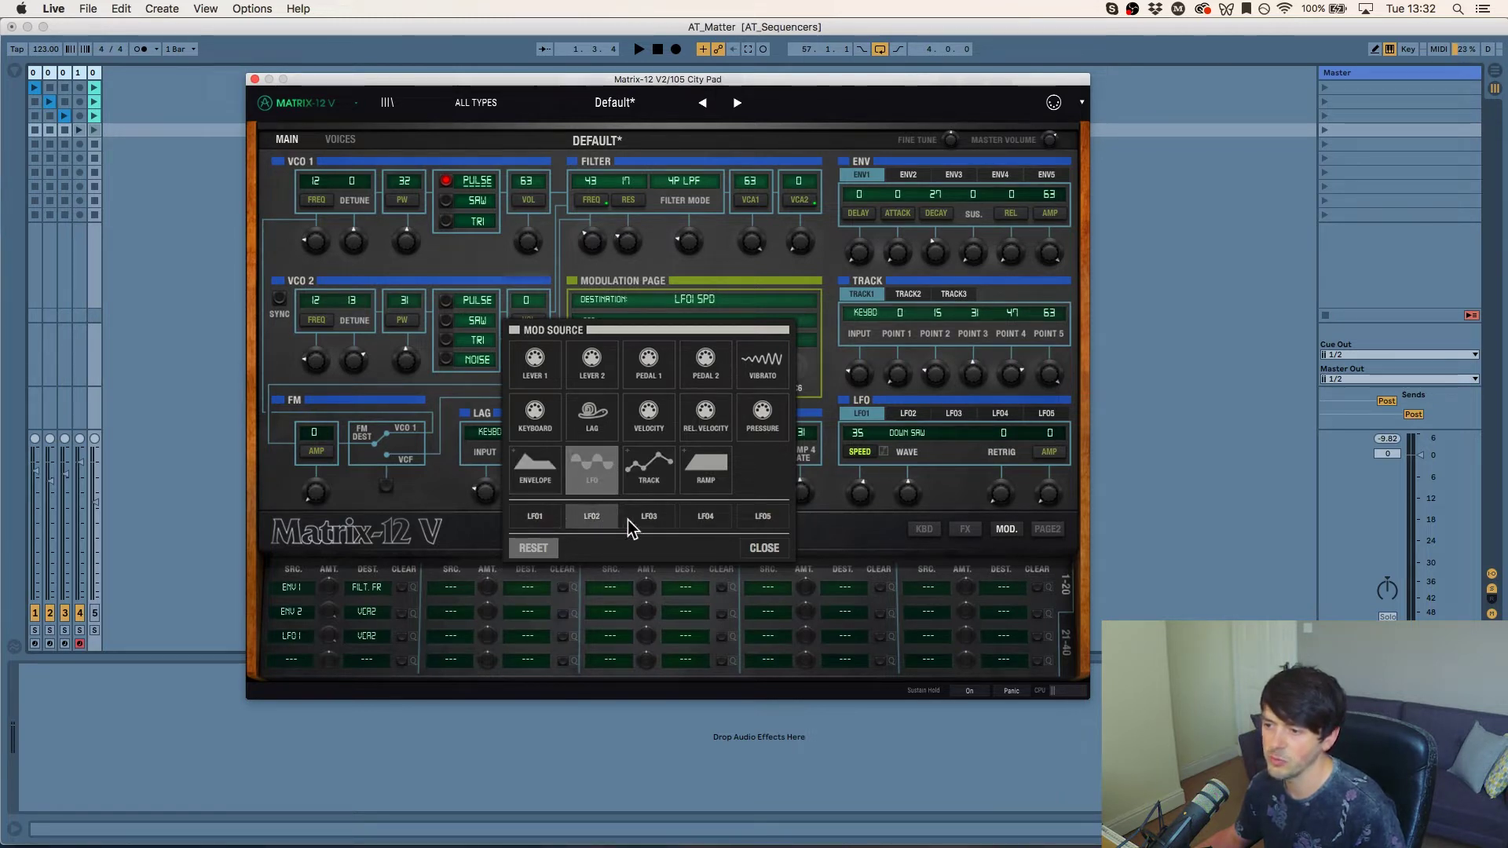
click(690, 518)
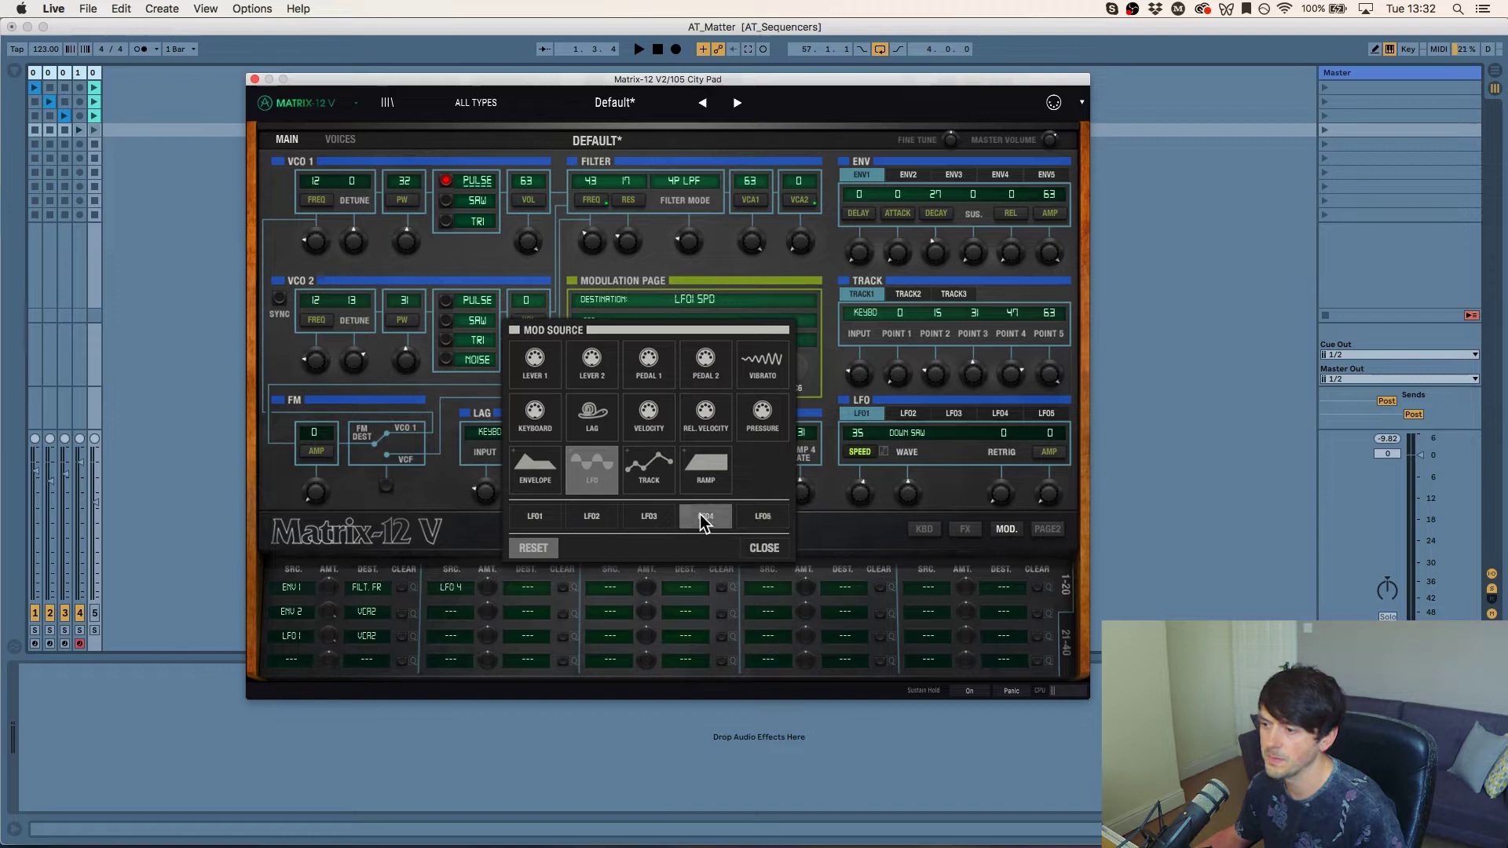
Step: Show LFO 4's settings and set its wave to Up Saw and its speed to 39
click(1010, 408)
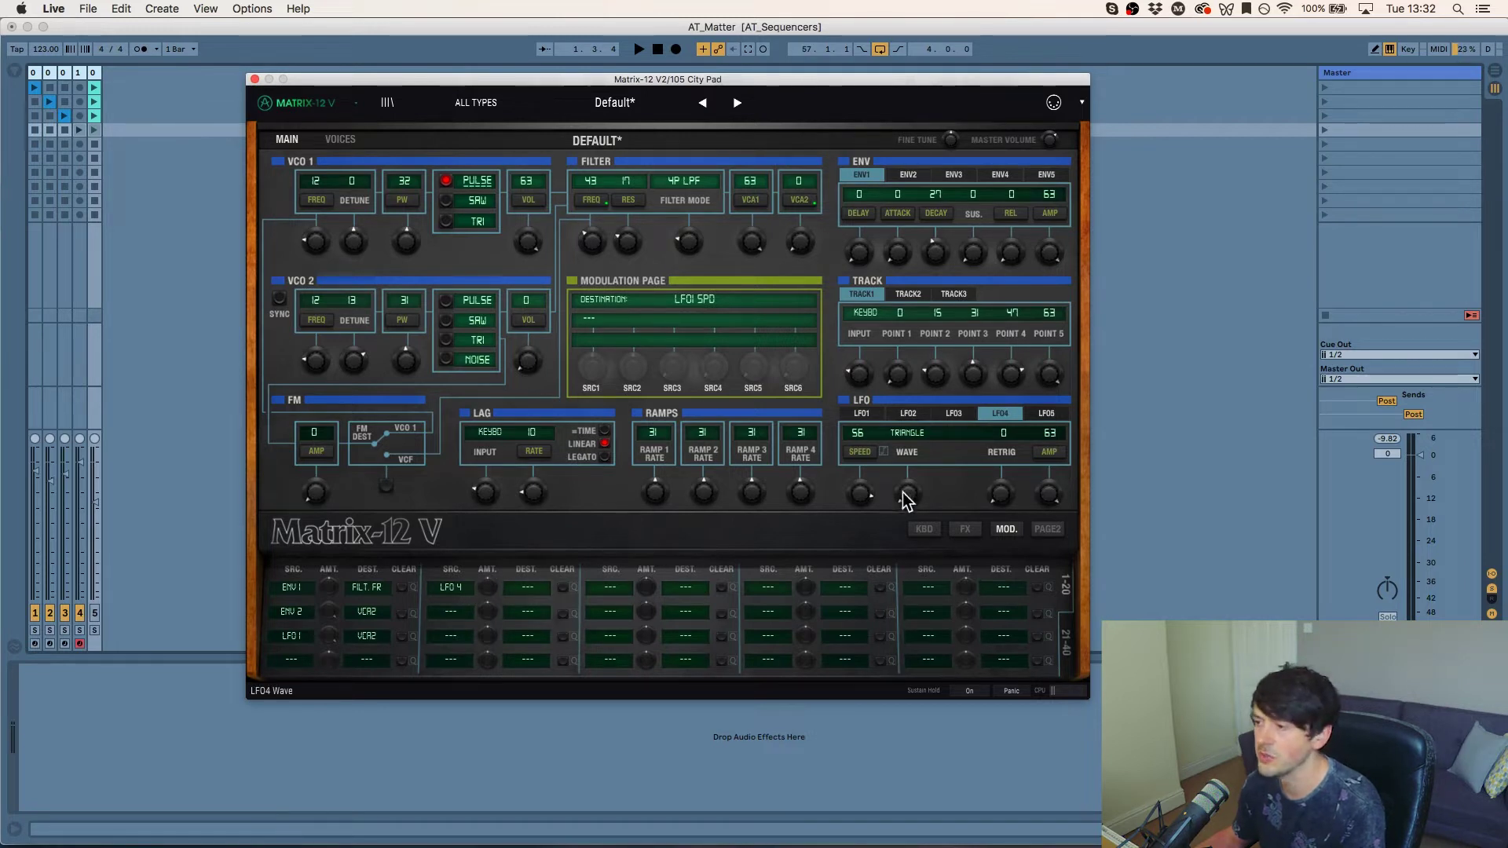
click(901, 435)
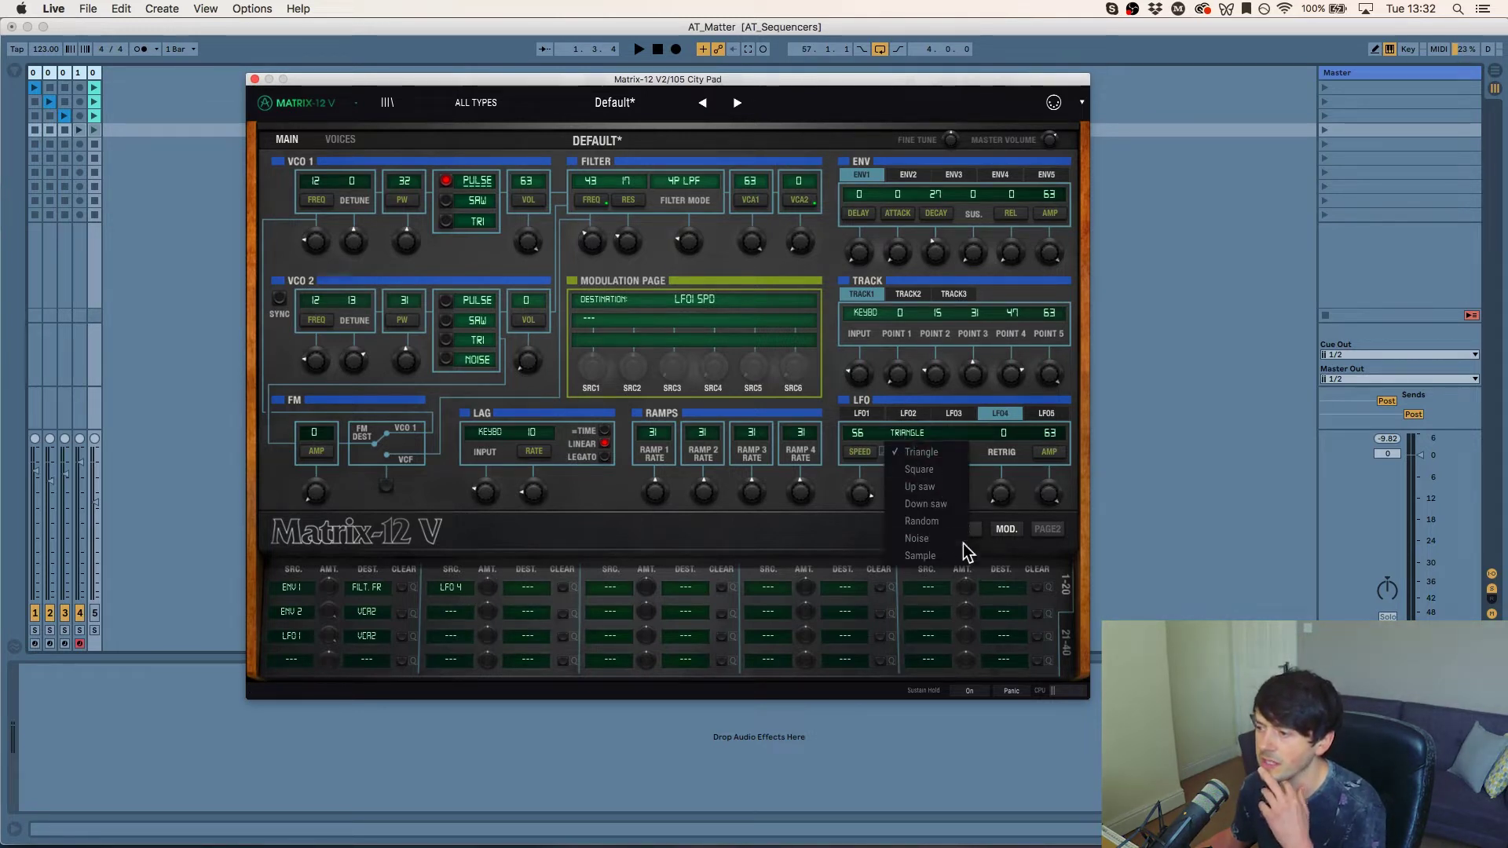
click(942, 480)
drag(863, 488, 863, 512)
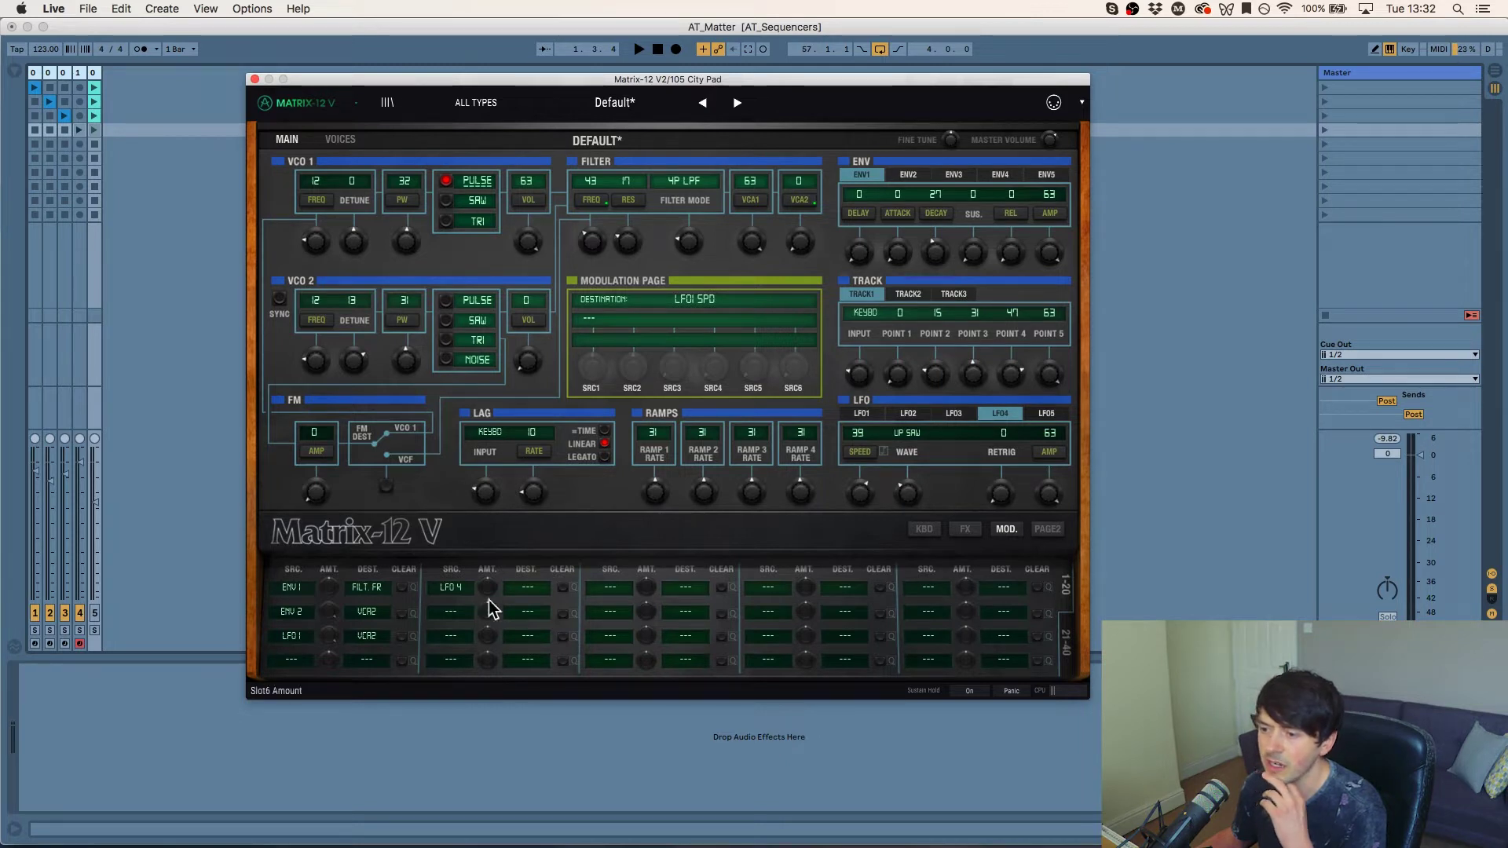
Step: Set modulation slot 5's destination to the VCF/VCA filter frequency and raise the slot's amount
click(529, 589)
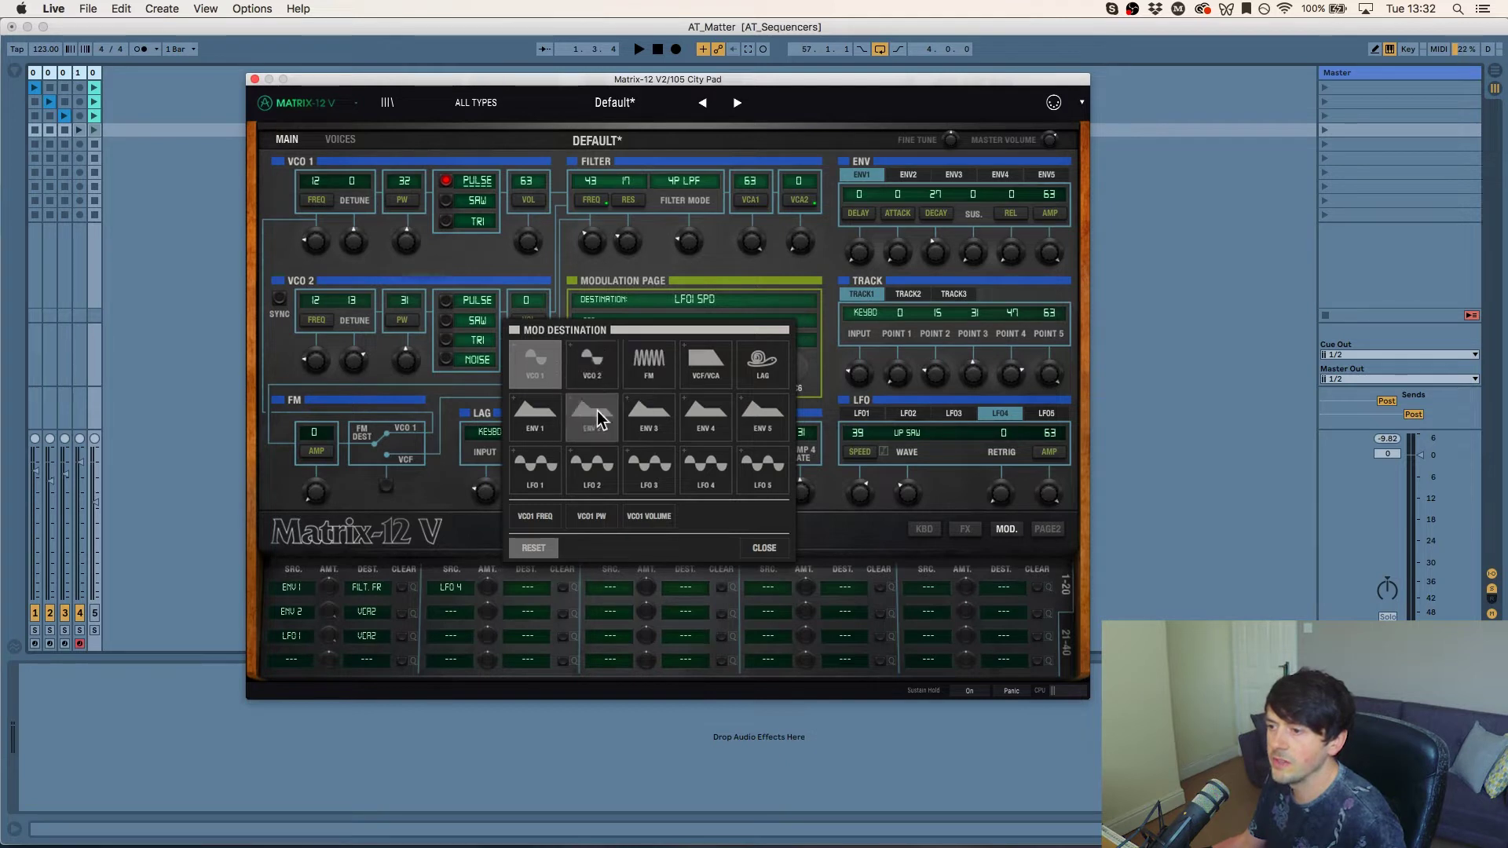
click(708, 370)
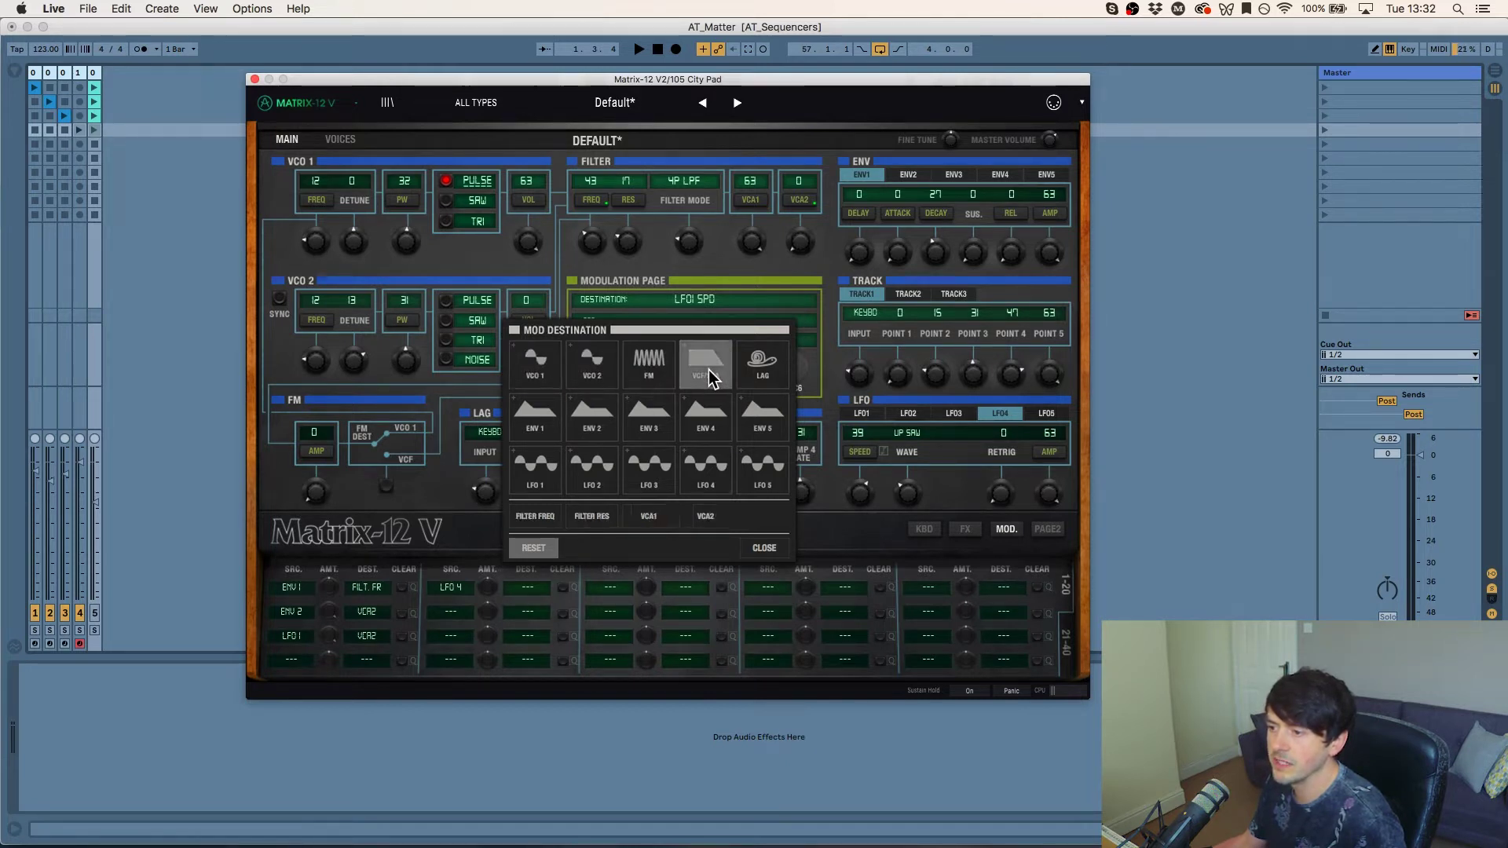
click(576, 358)
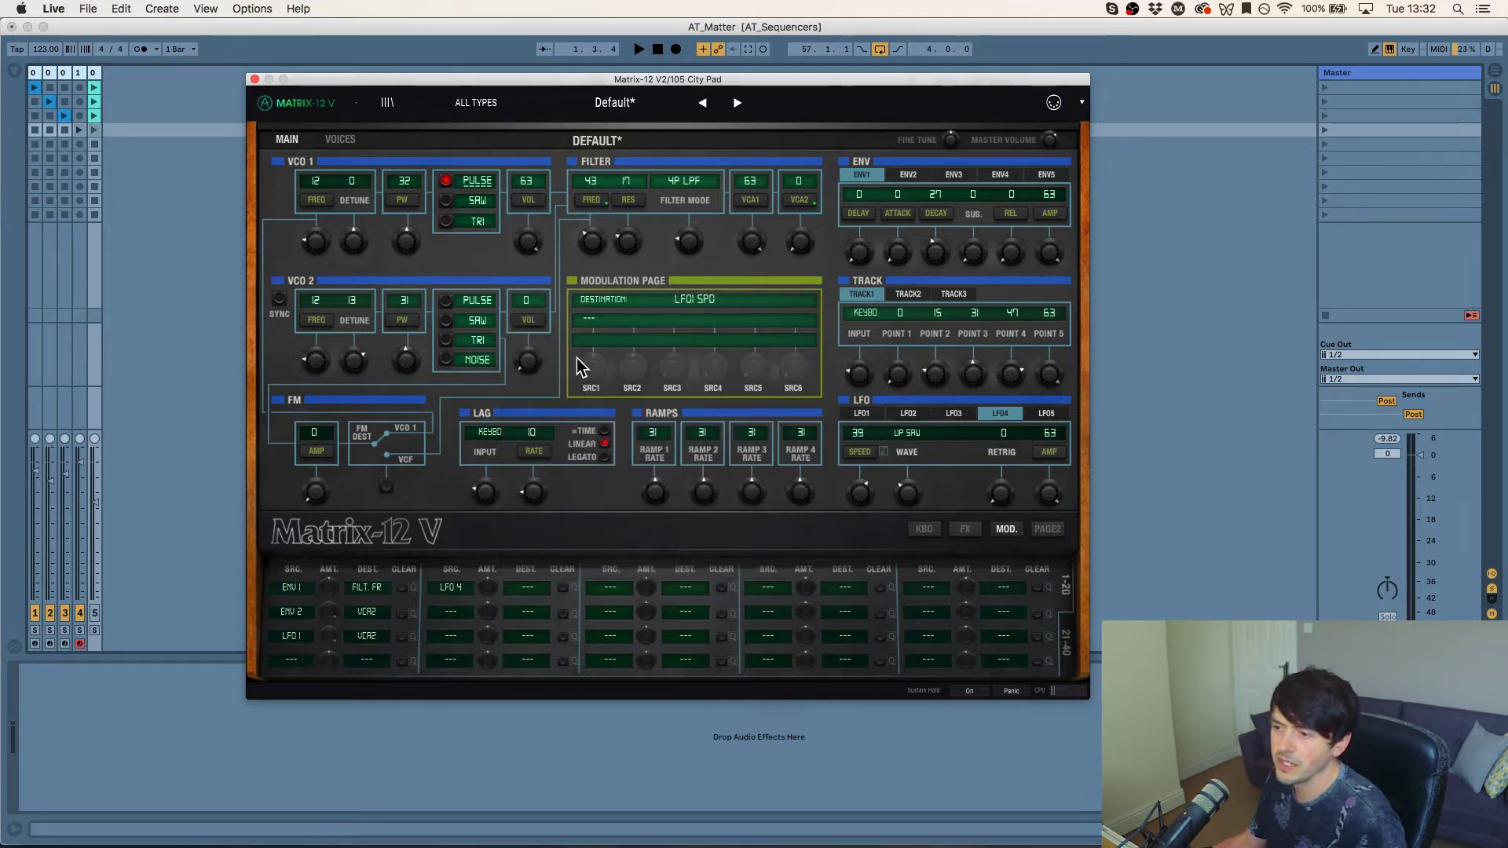
click(526, 590)
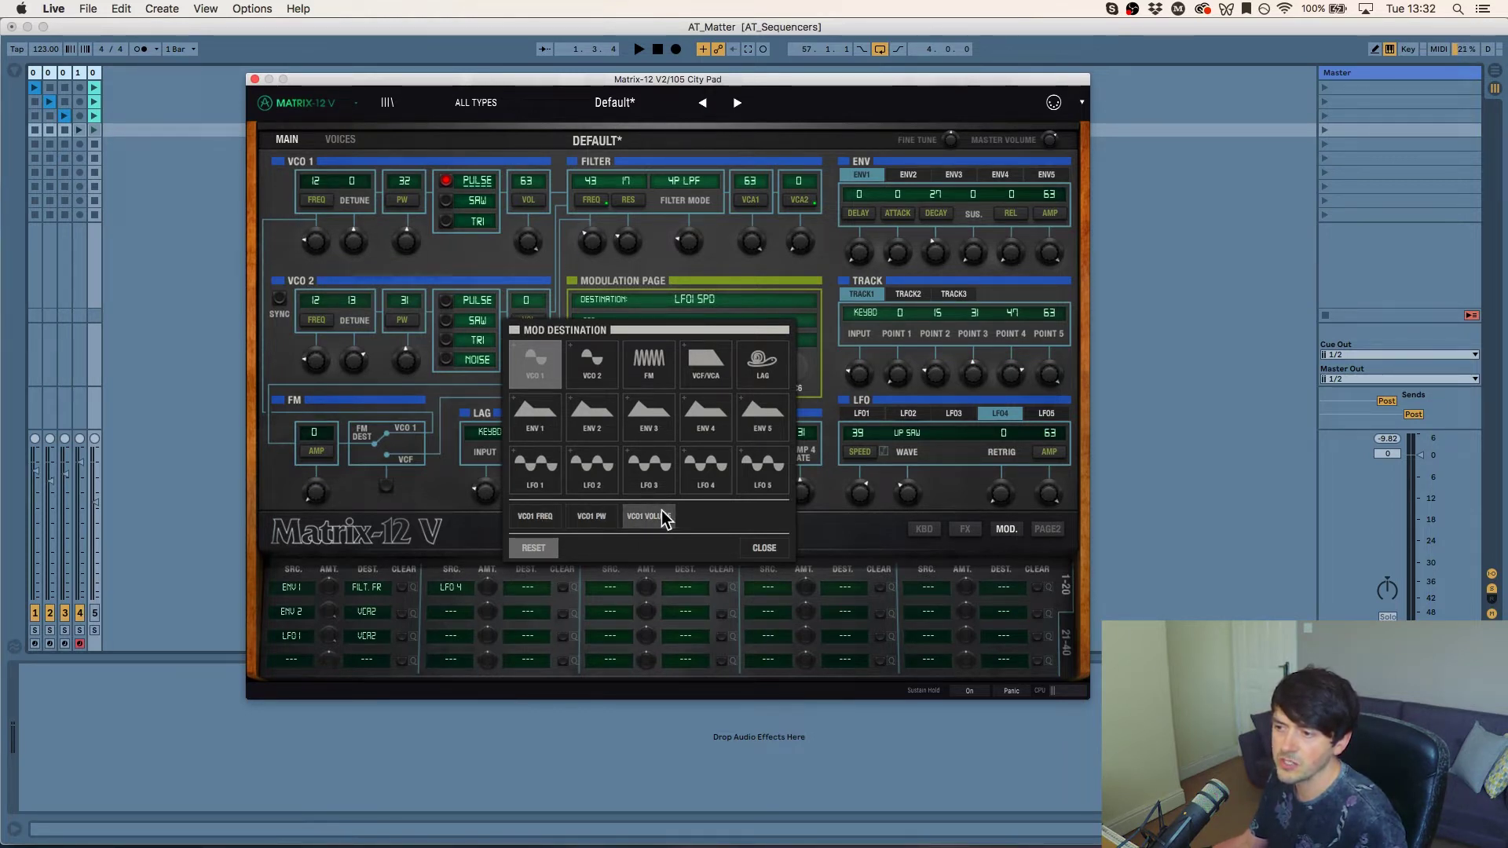
click(694, 373)
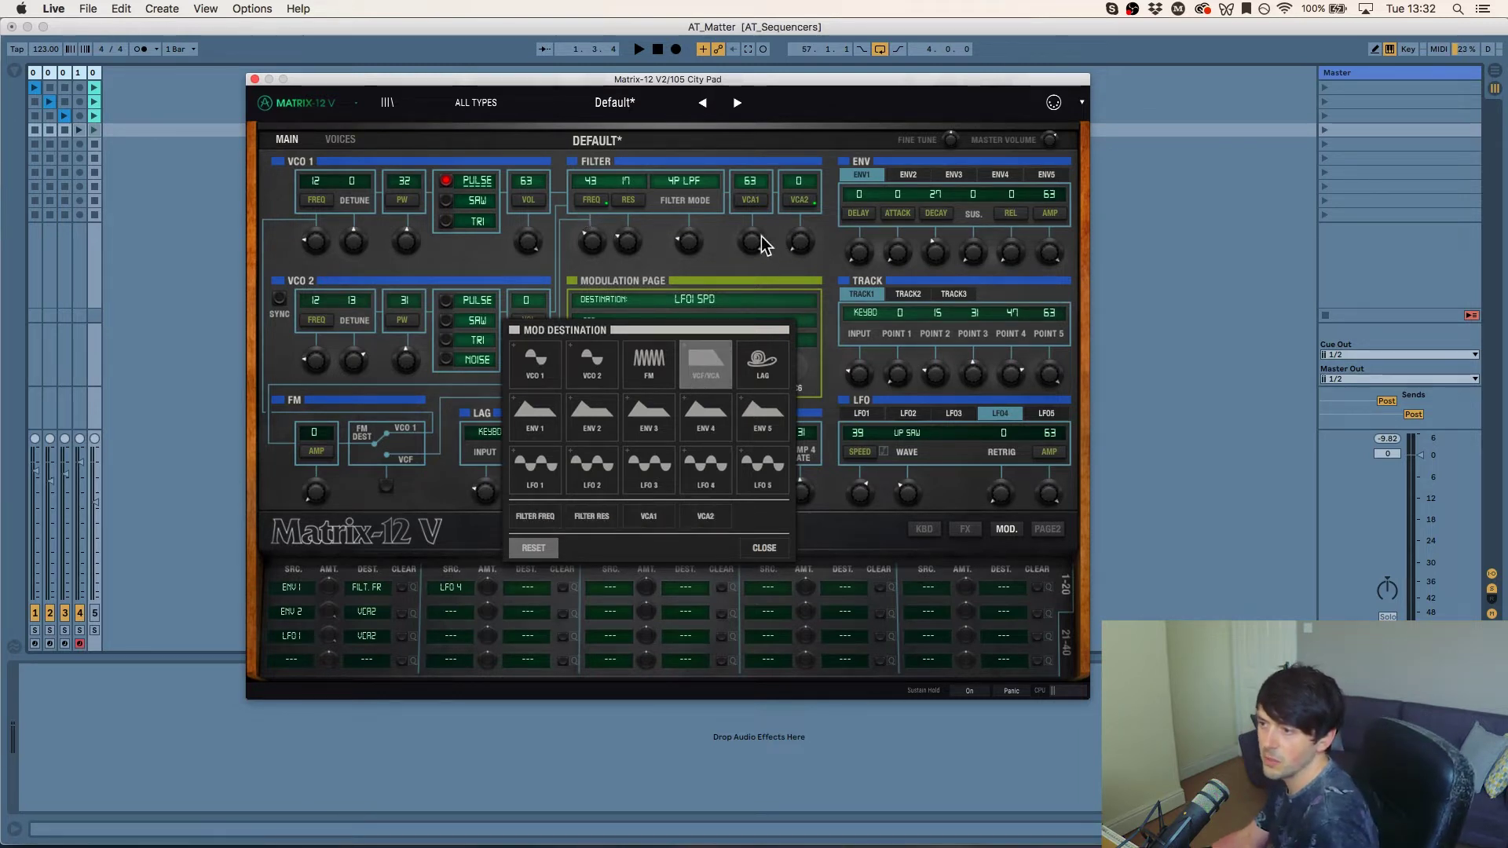
click(526, 518)
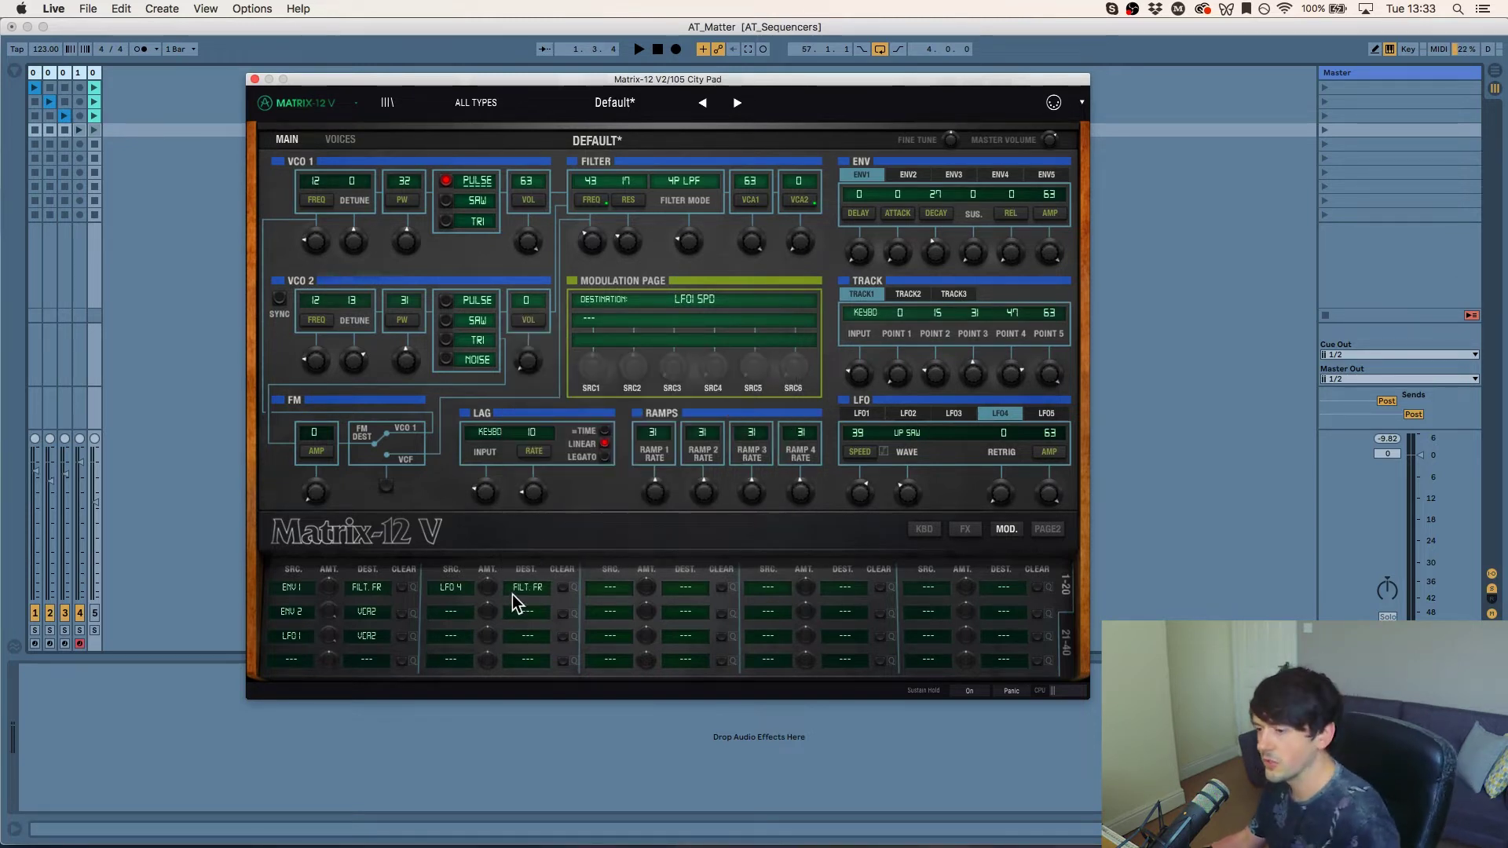
drag(496, 595, 496, 552)
Step: Lower the filter frequency to 29 and set LFO 4's speed to 41
drag(592, 224, 592, 242)
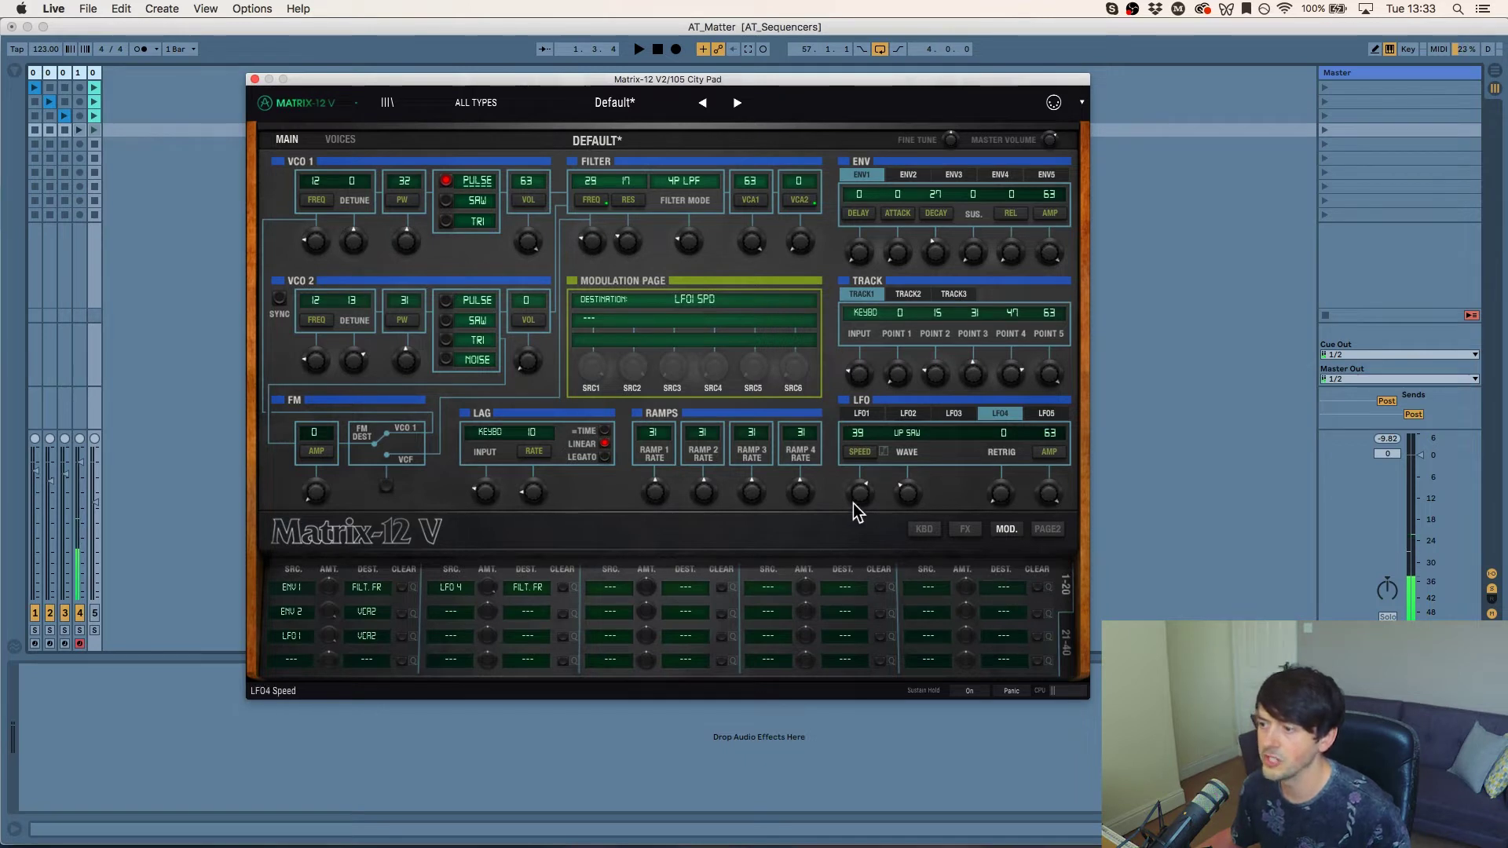
drag(863, 490, 872, 474)
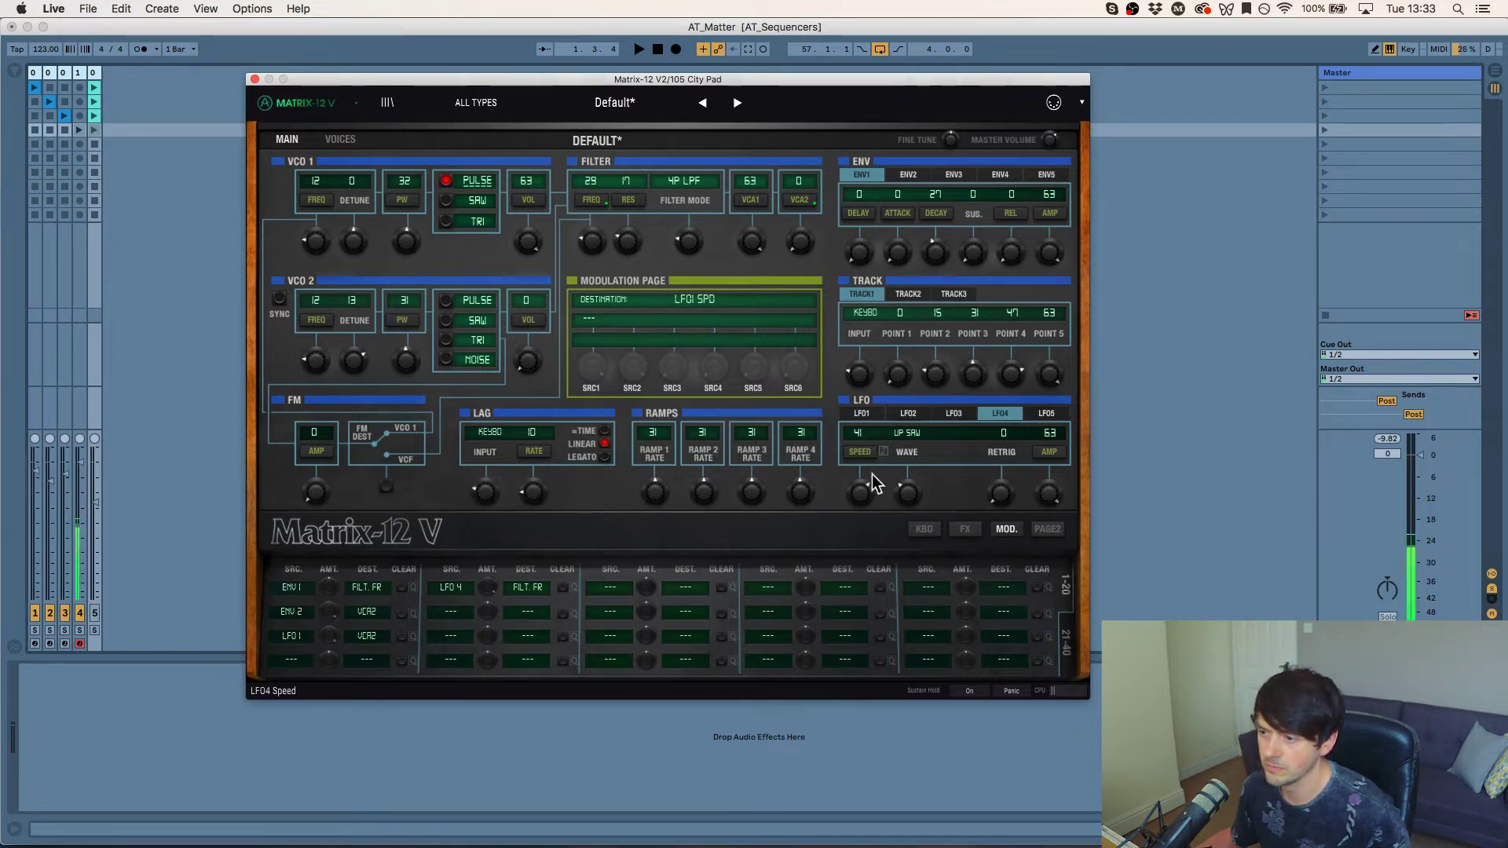
Step: Route LFO 4 to the VCO 1 frequency in modulation slot 6
click(449, 612)
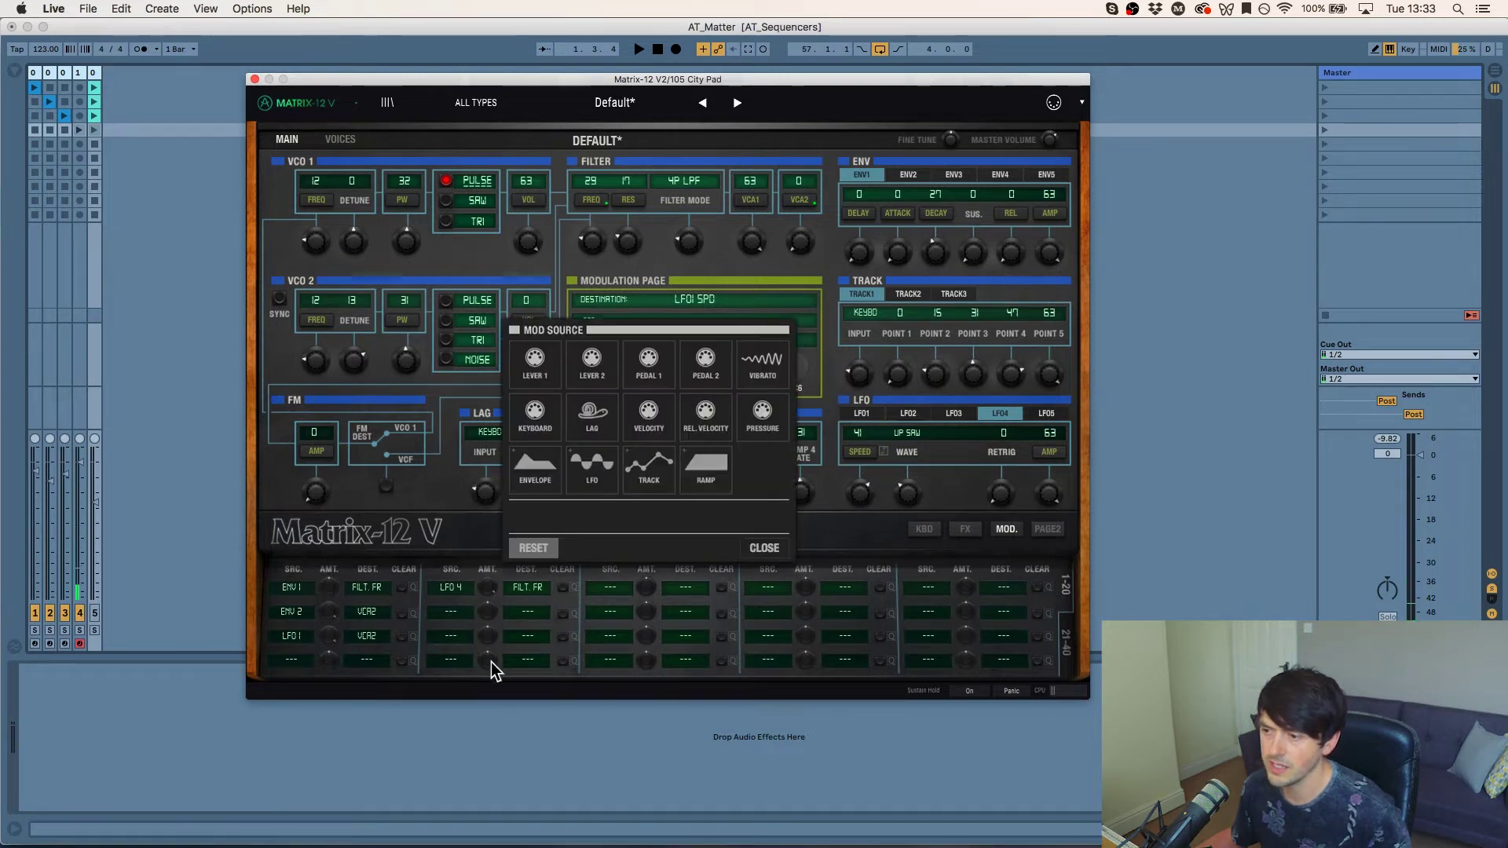
click(448, 617)
click(451, 619)
click(586, 471)
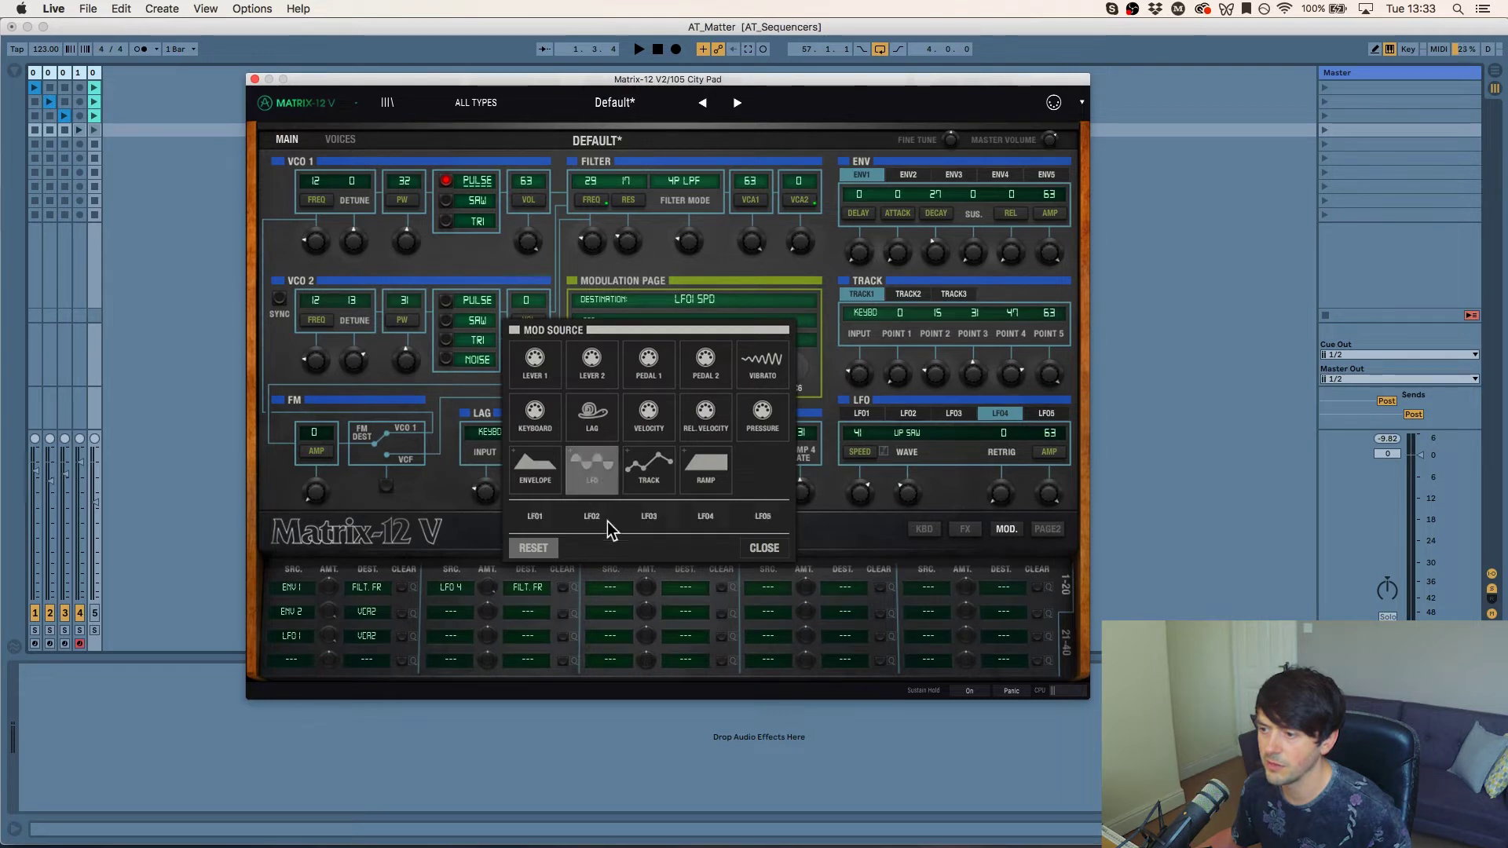
click(719, 515)
click(528, 614)
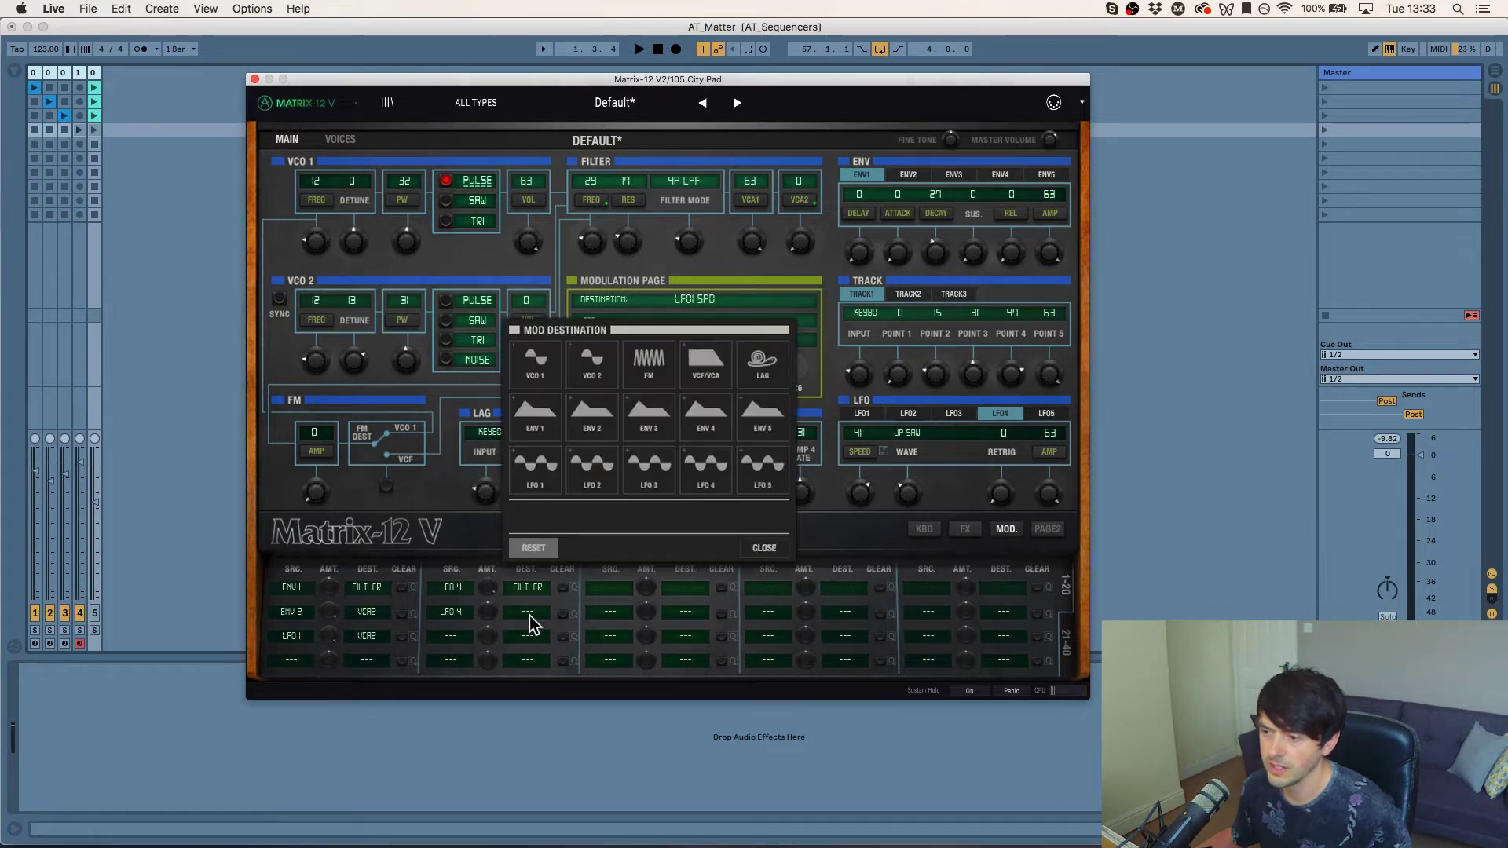
click(538, 366)
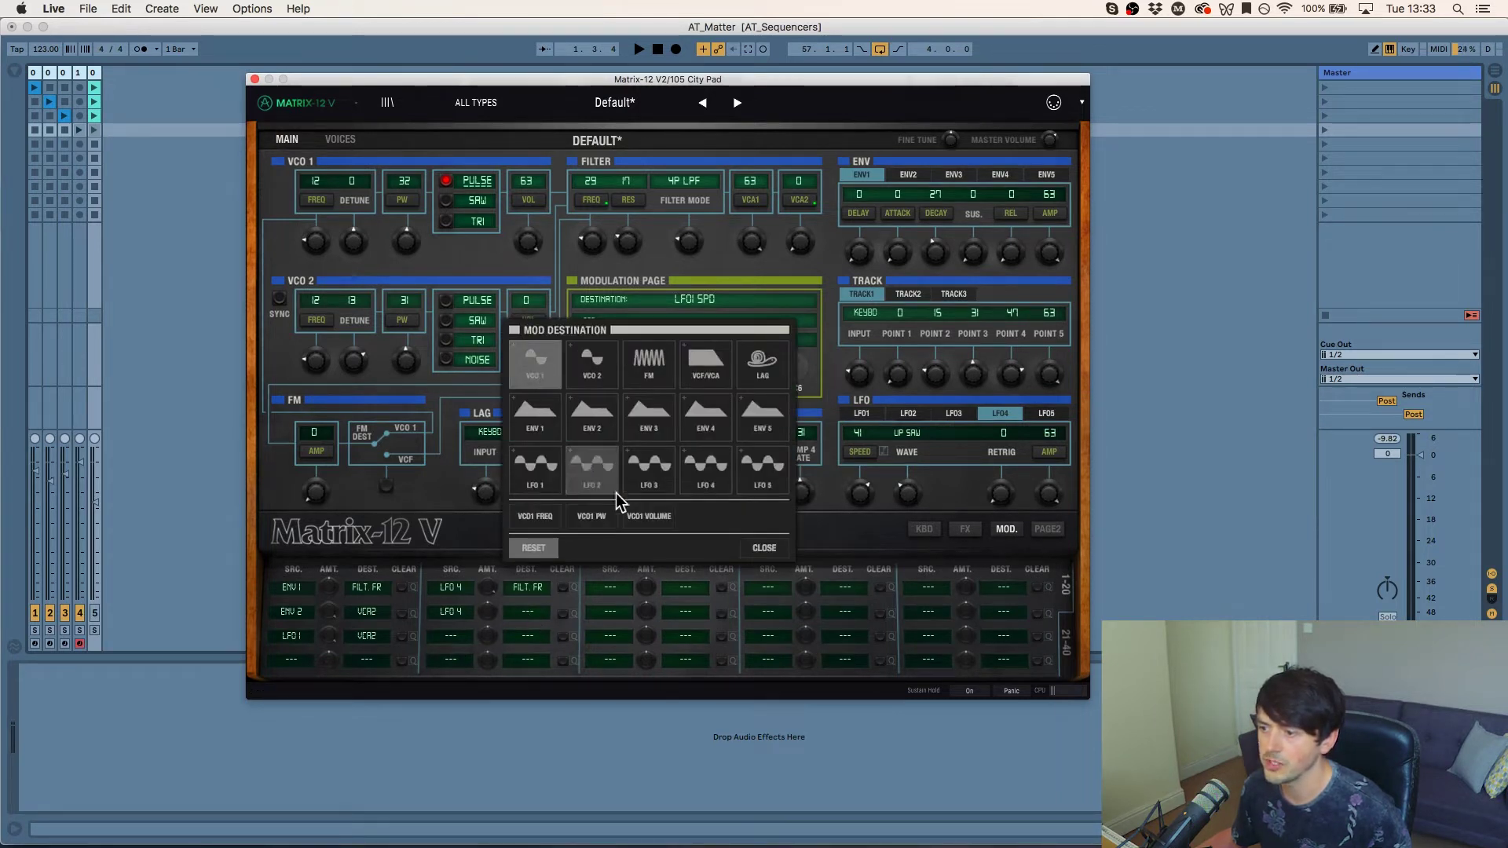
click(544, 523)
Step: Adjust modulation slot 6's amount and set LFO 4's speed to 50
drag(484, 624, 486, 610)
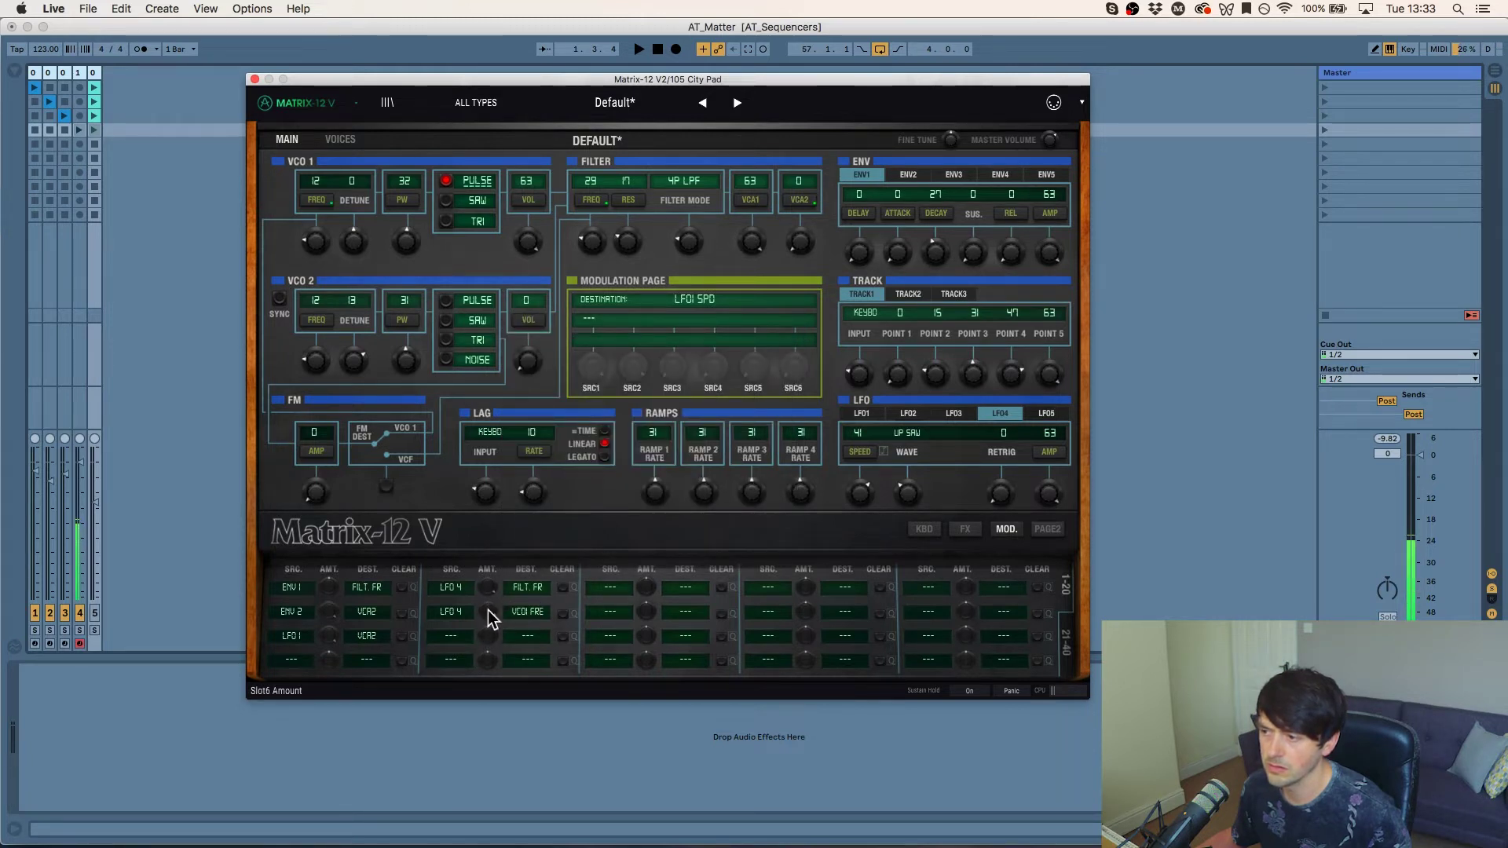
drag(863, 484, 859, 498)
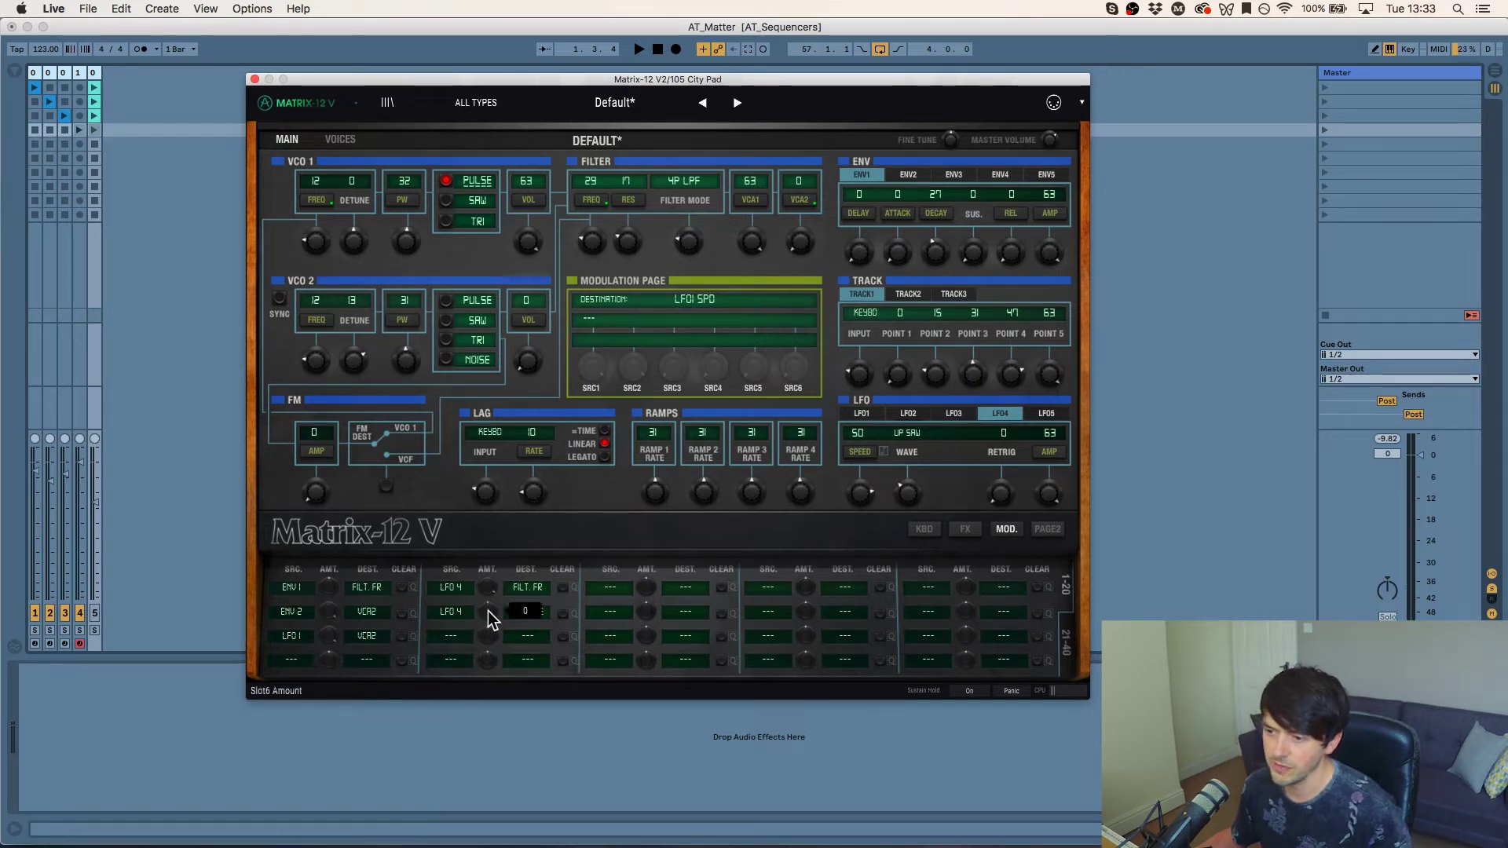
Step: Change modulation slot 6's source to LFO 5 and set LFO 5's speed to 19
click(452, 611)
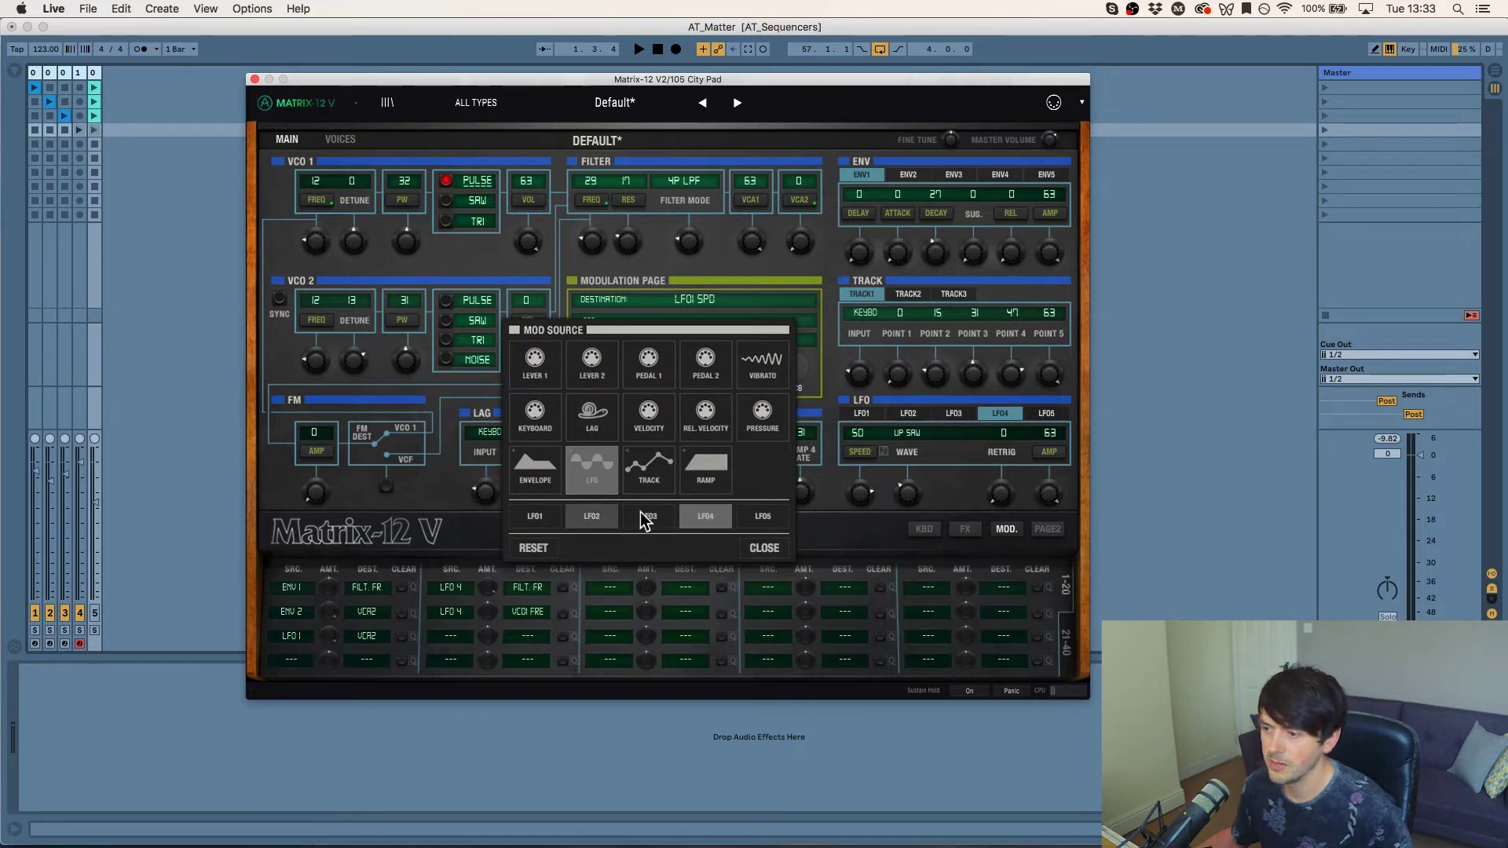
click(776, 515)
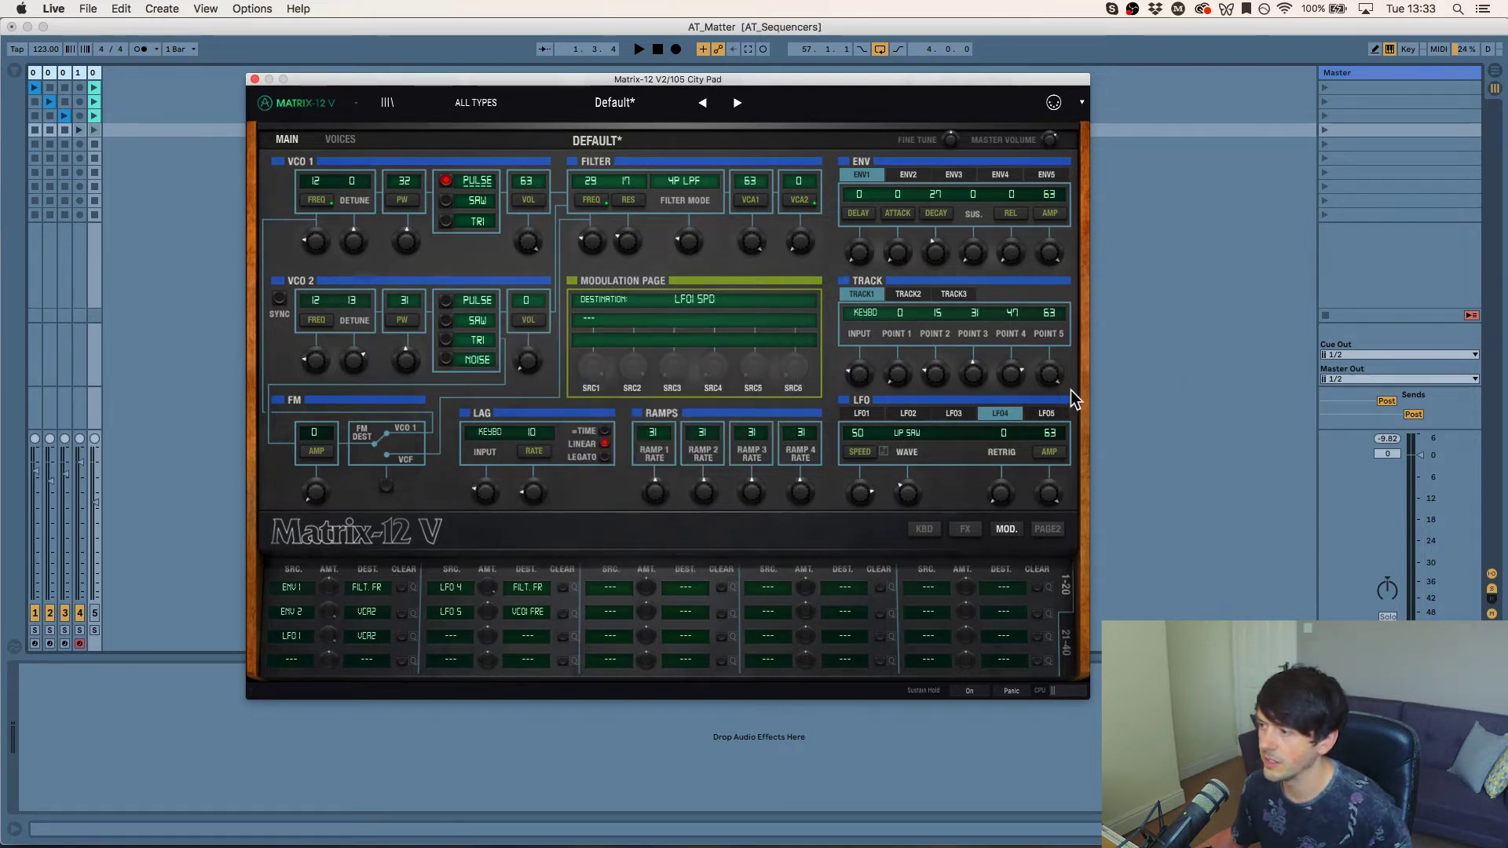
click(1044, 414)
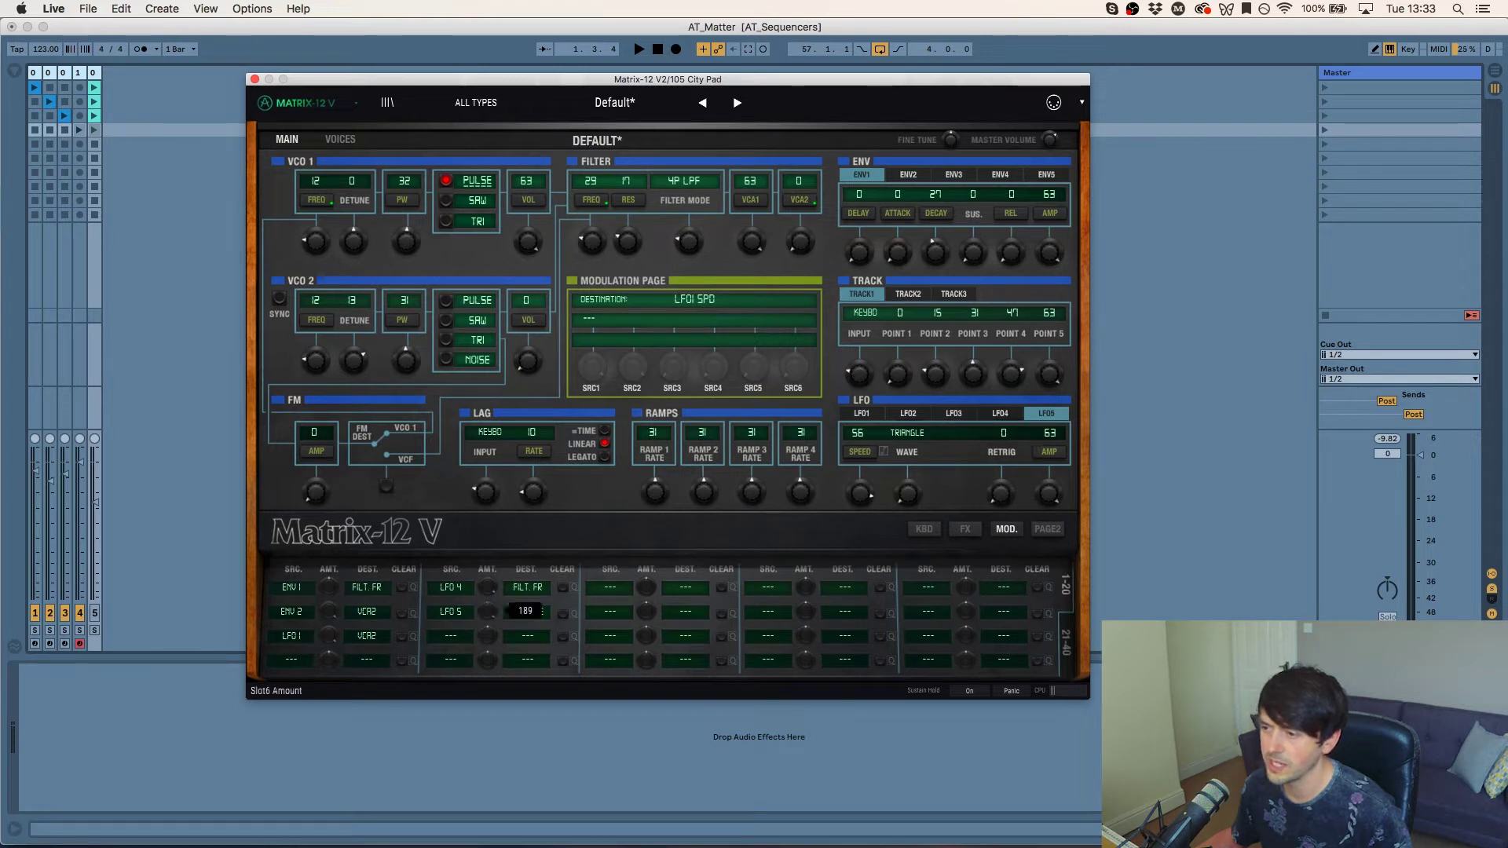
mouse_move(861, 493)
mouse_down()
mouse_move(854, 581)
mouse_move(862, 499)
mouse_up()
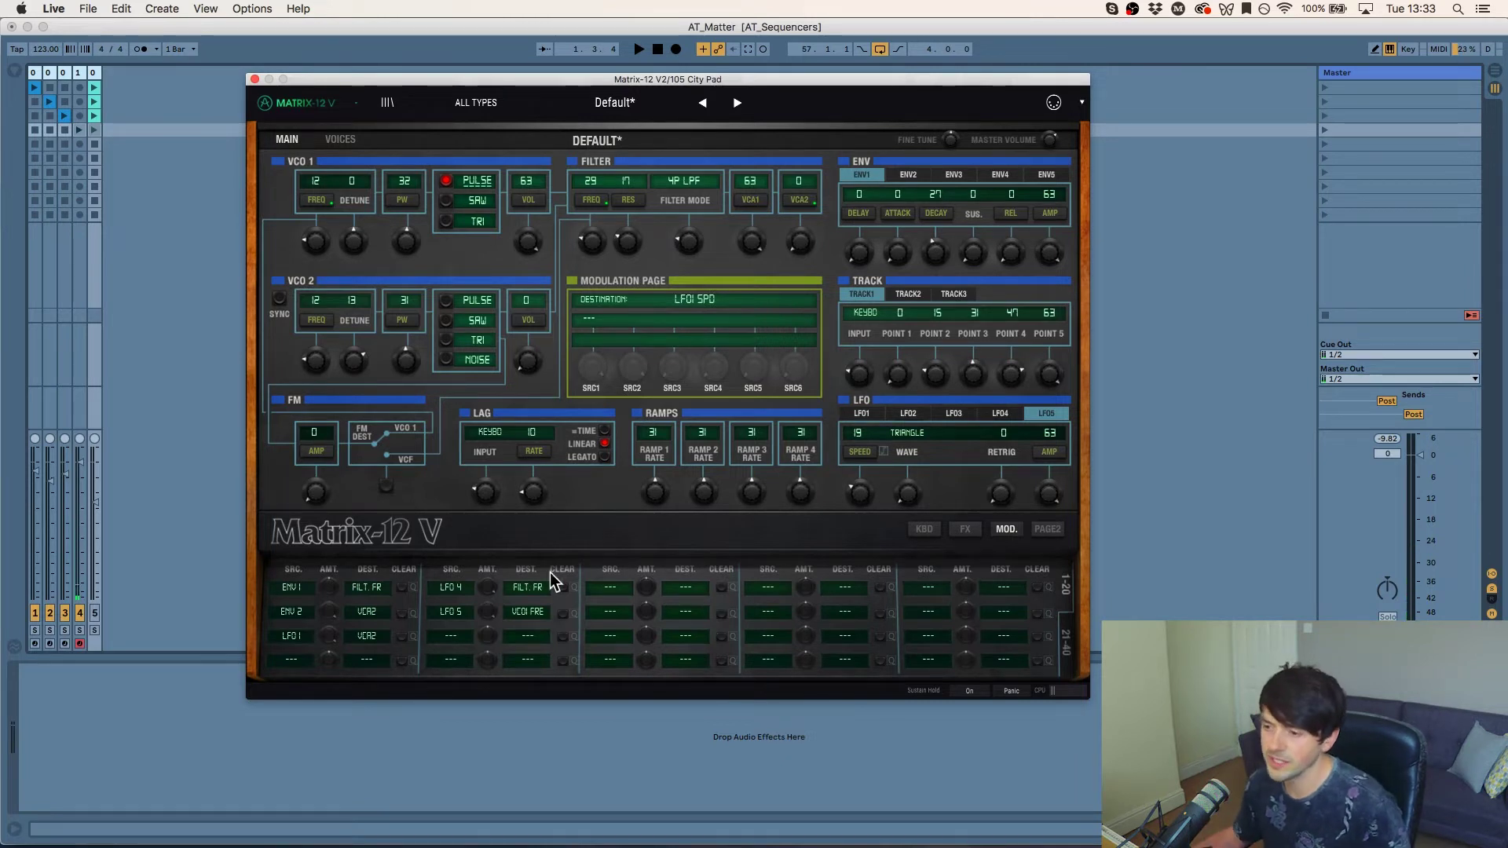
click(483, 587)
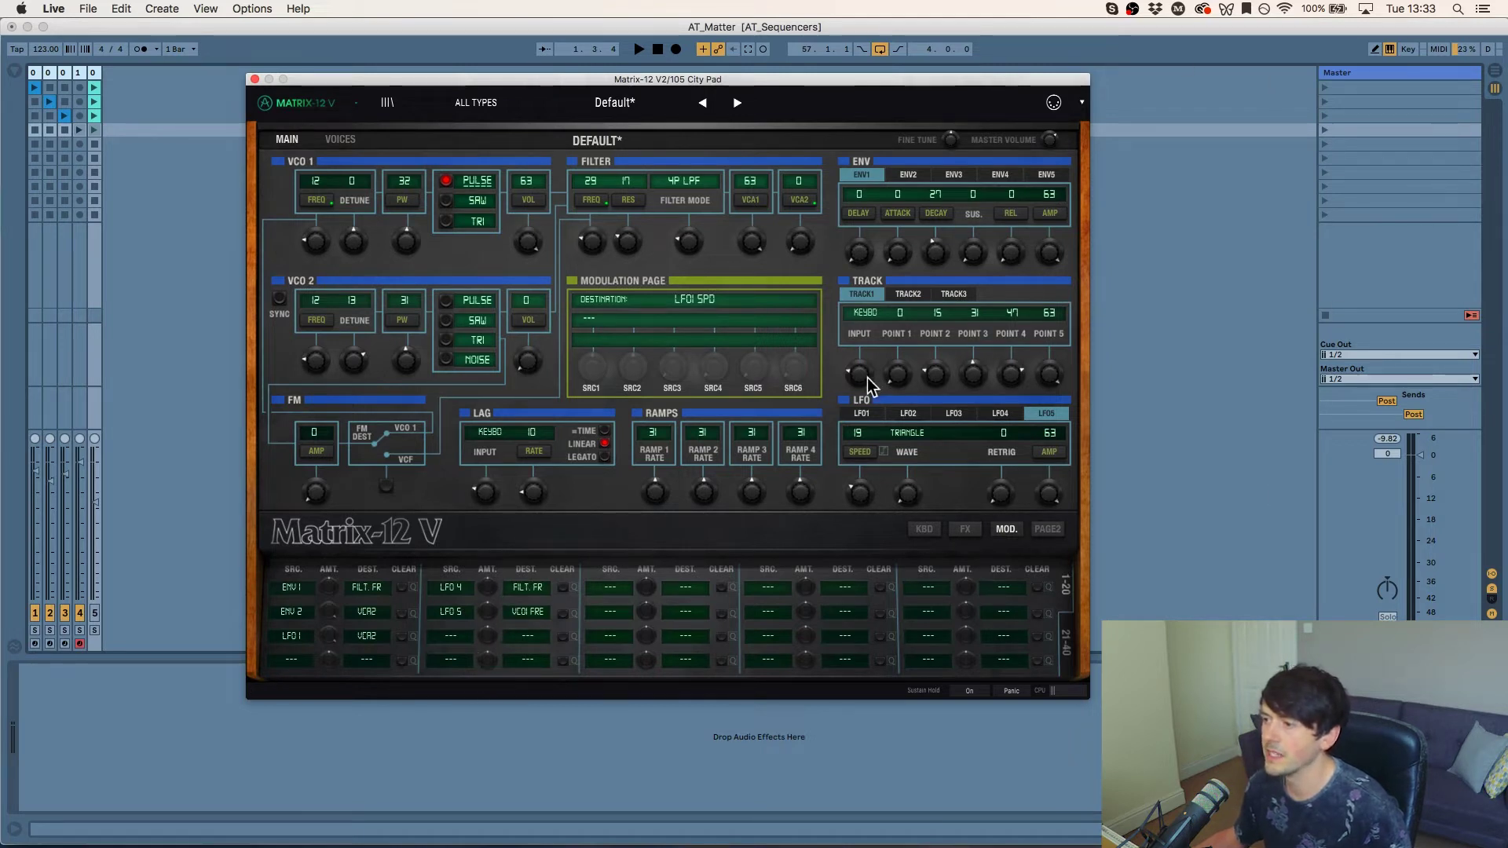
Step: Examine the available modulation sources and destinations for slot 7, including the Track and Ramp sources, without assigning any
click(438, 650)
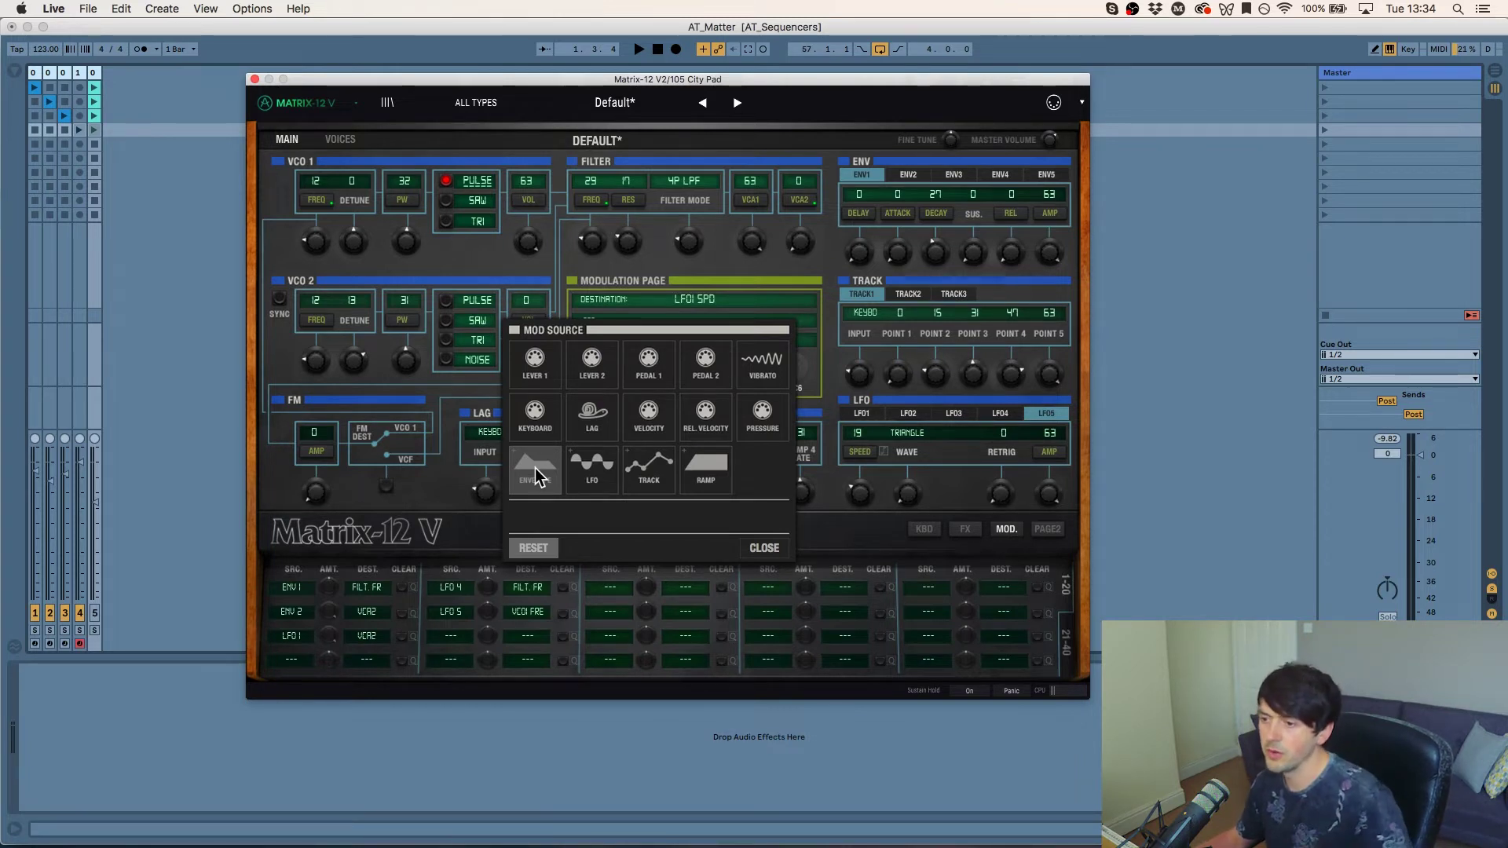
click(638, 478)
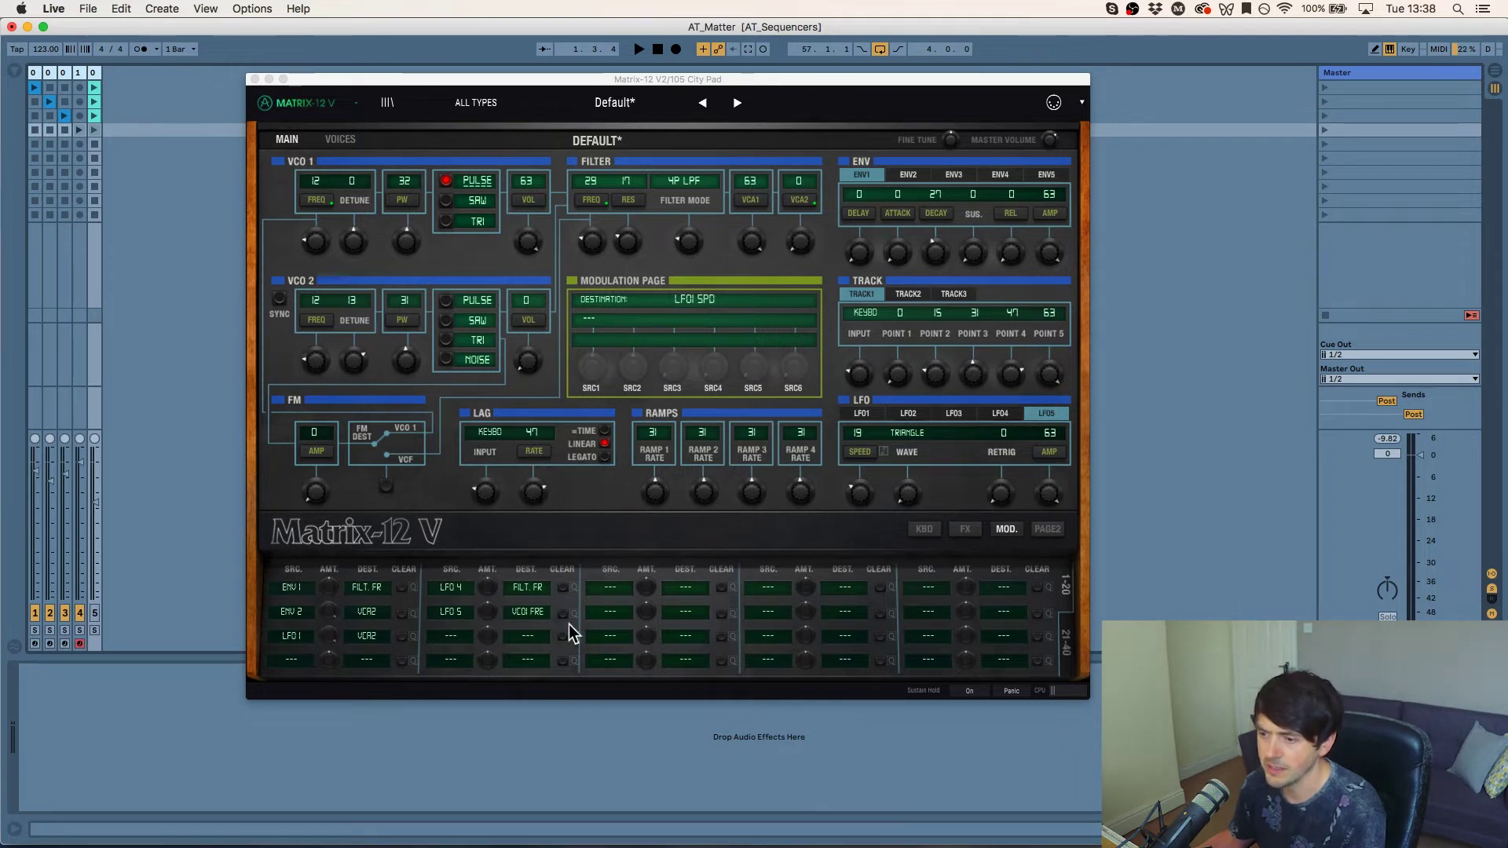
click(525, 637)
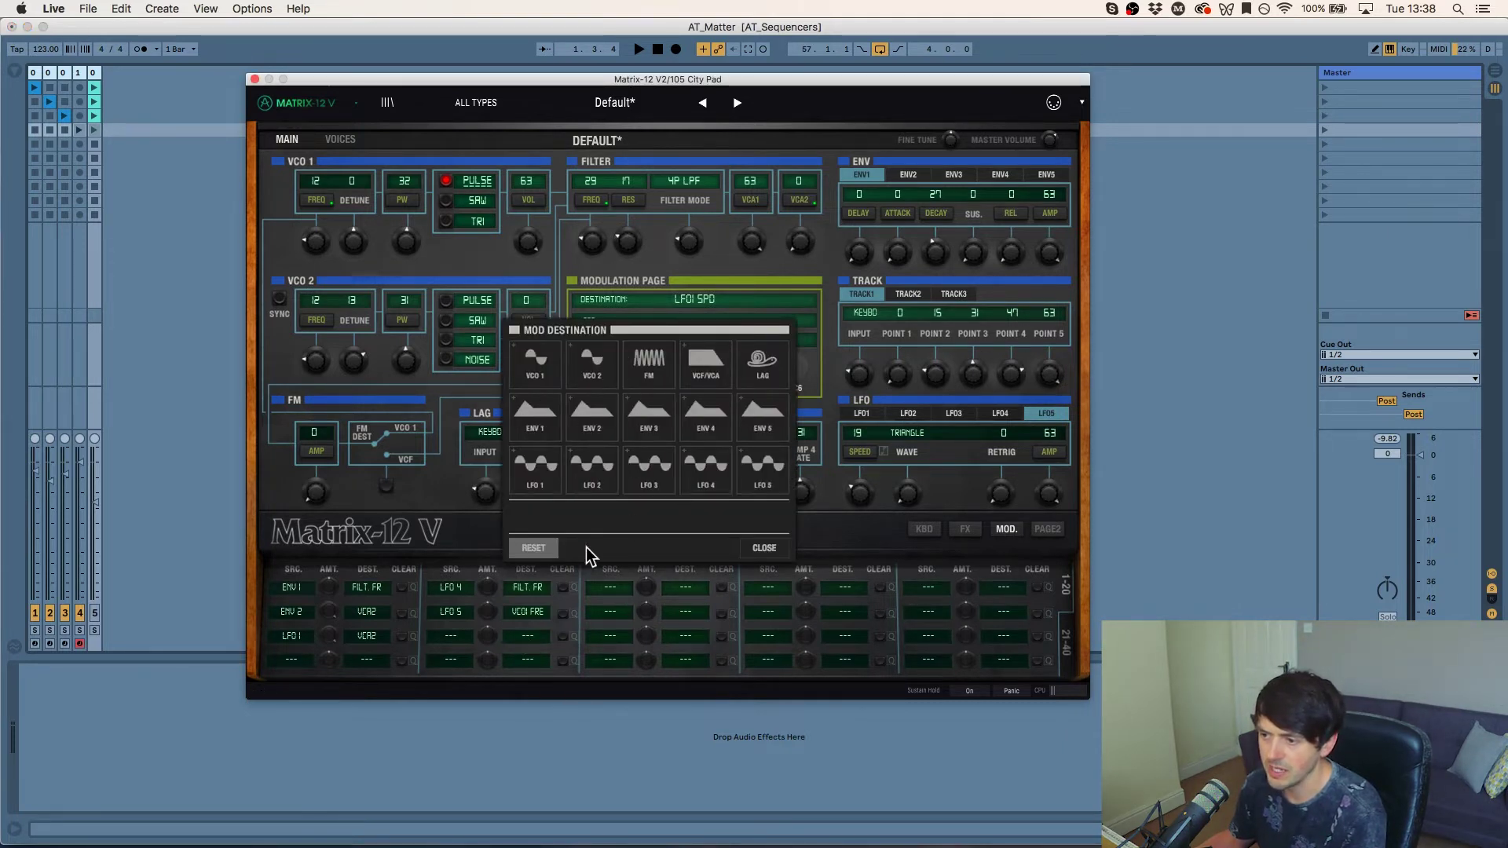
click(469, 532)
click(447, 635)
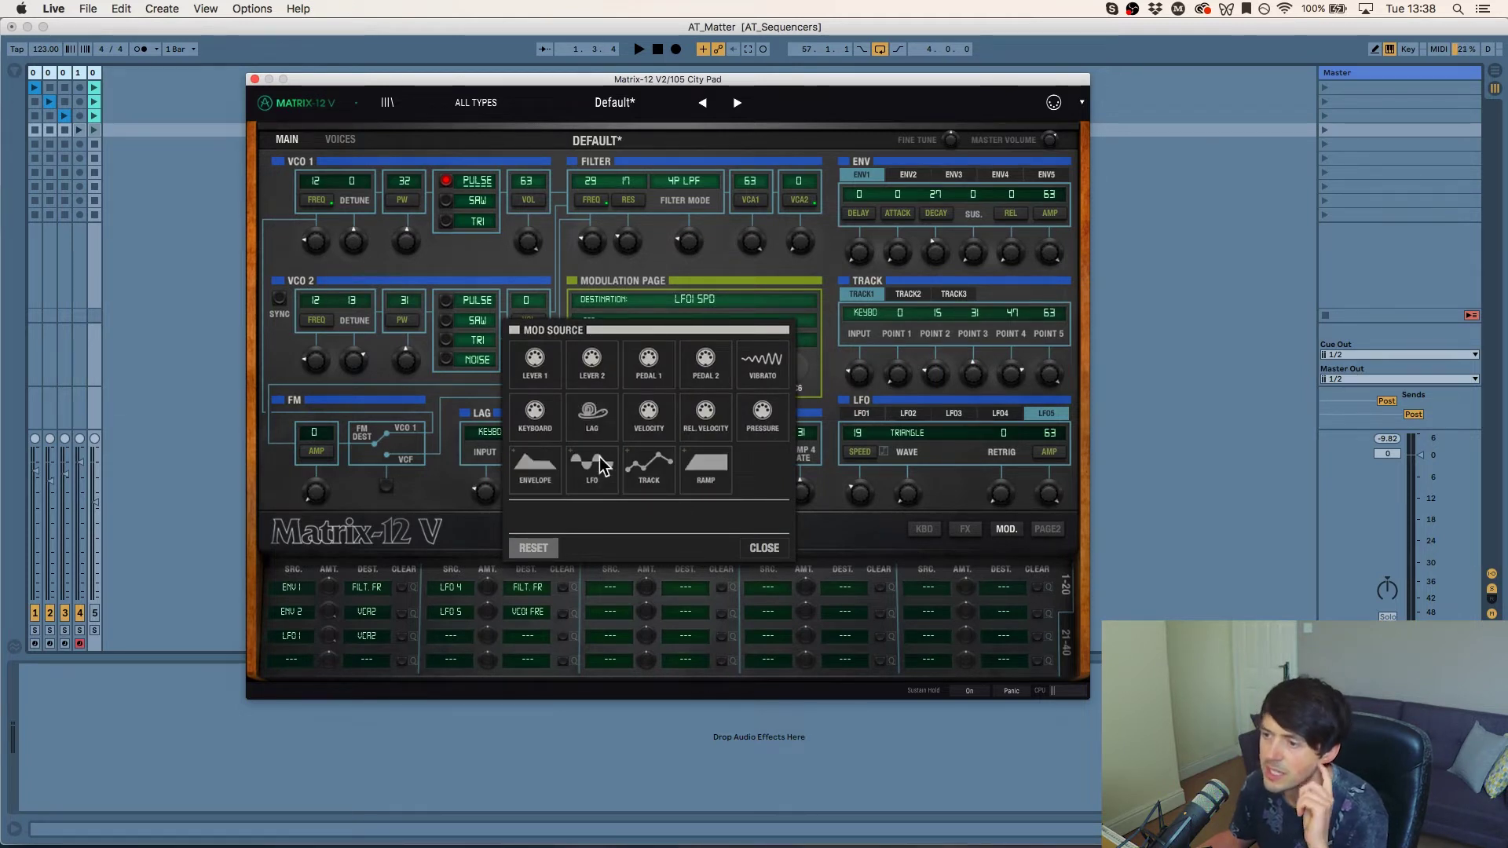
click(418, 492)
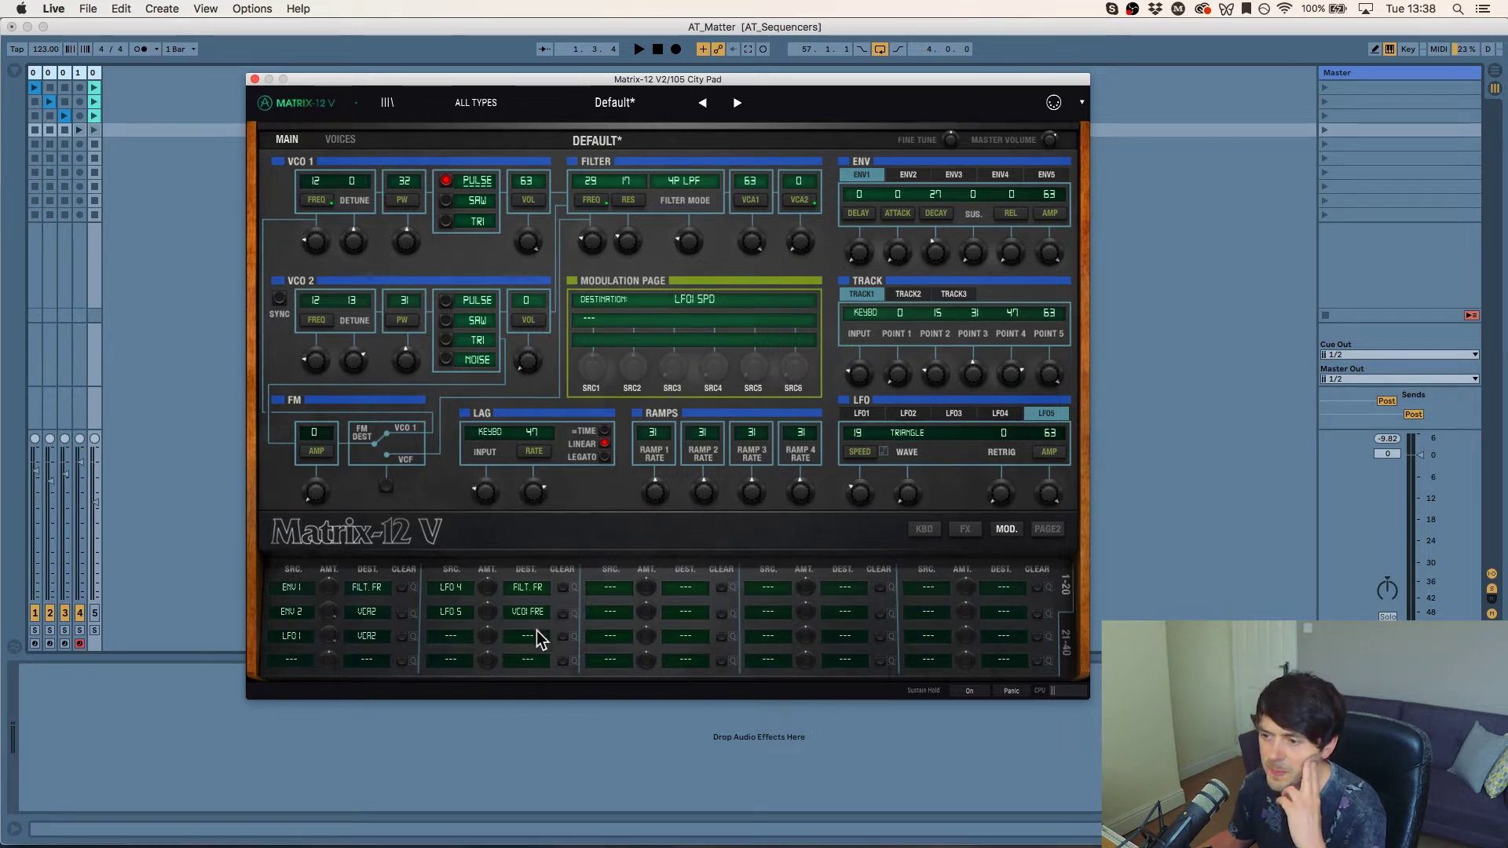
click(443, 637)
click(700, 473)
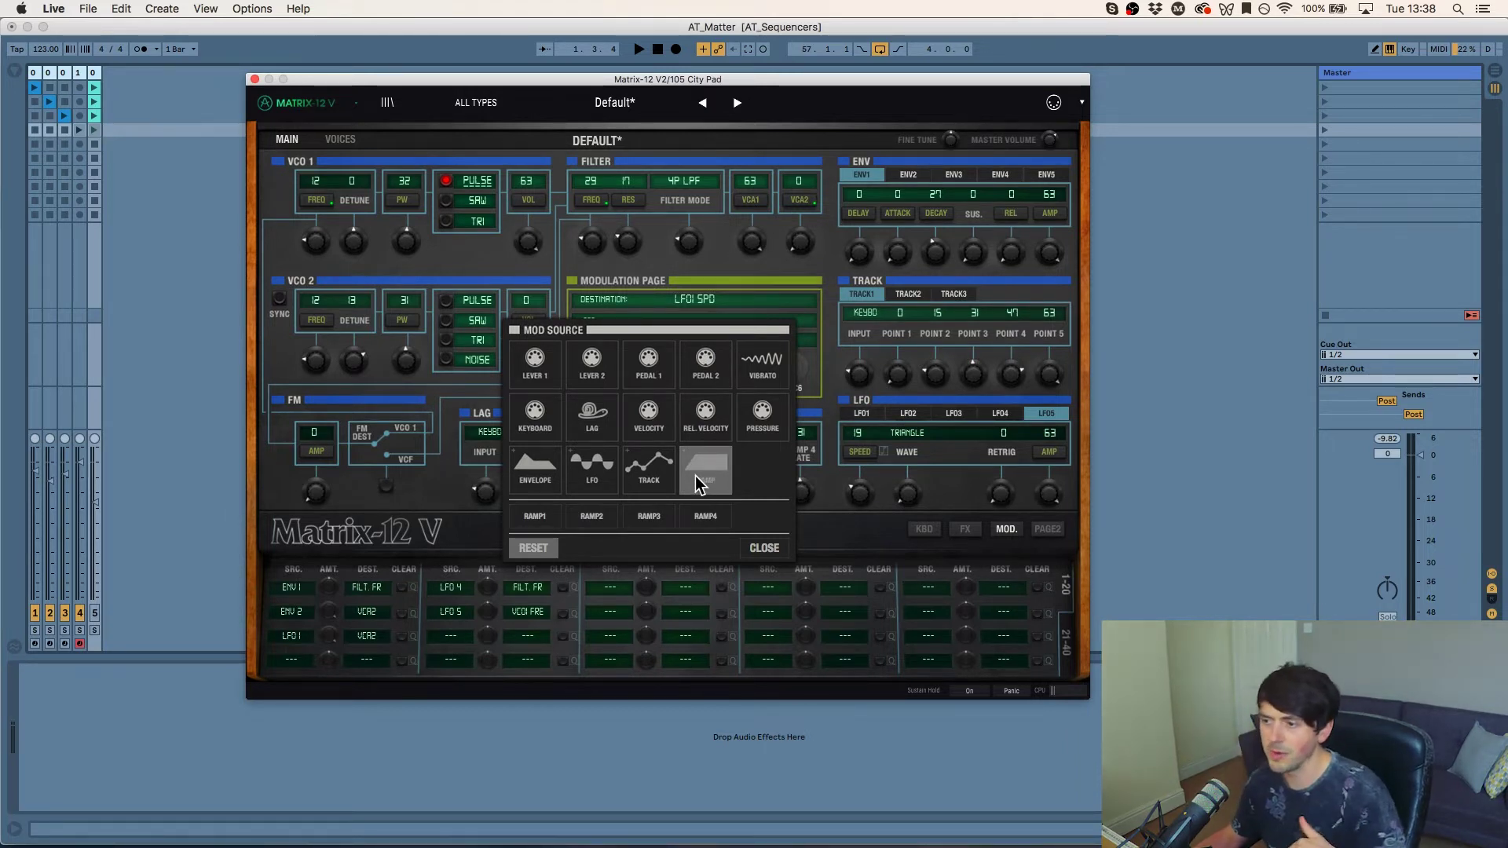
click(828, 485)
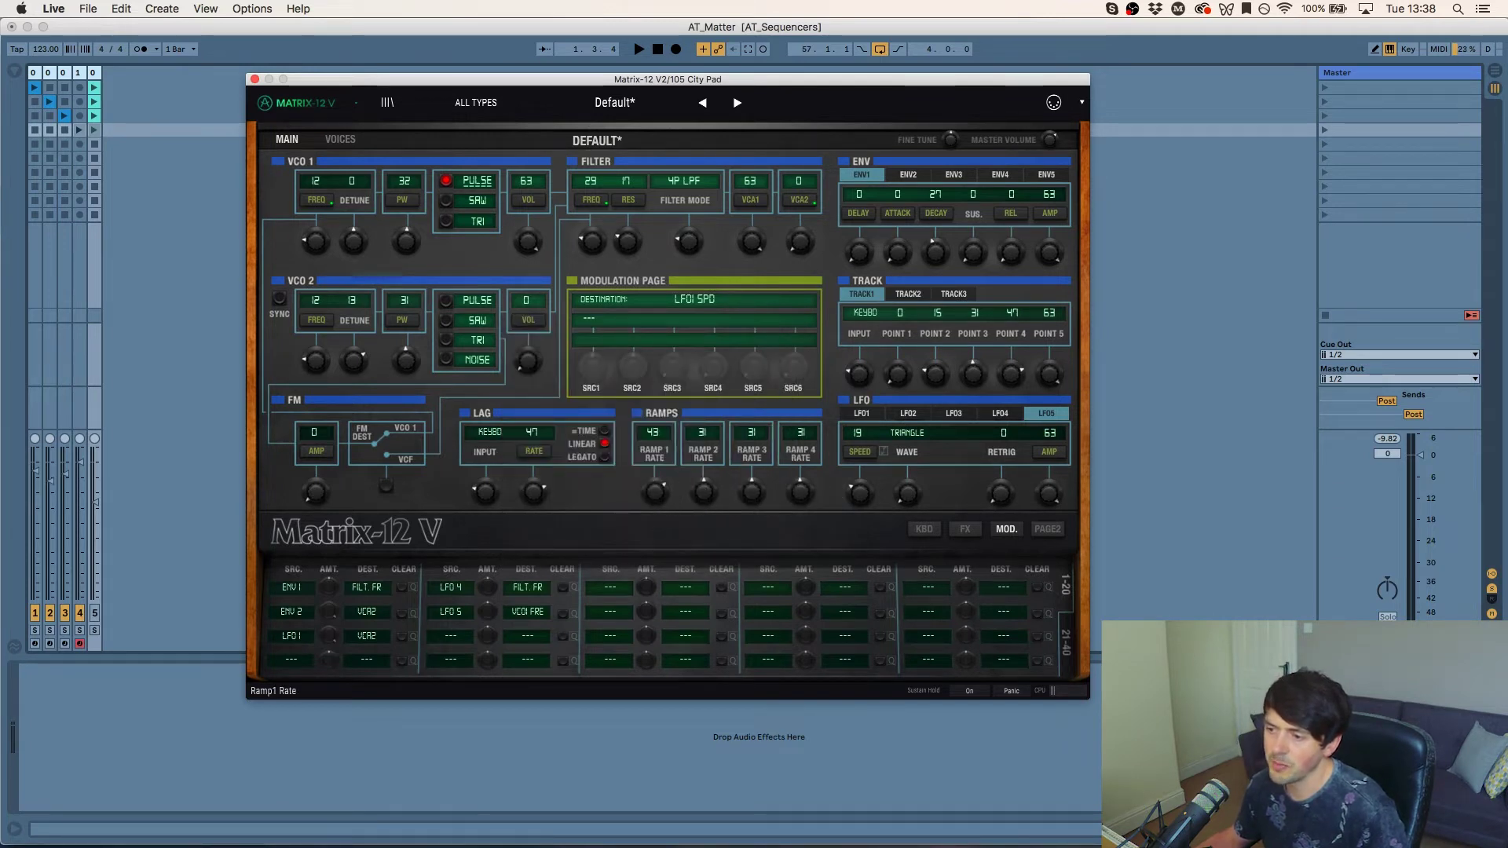
Step: Set Ramp 1's rate to 40 and LFO 5's amplitude to 15
drag(654, 492, 657, 497)
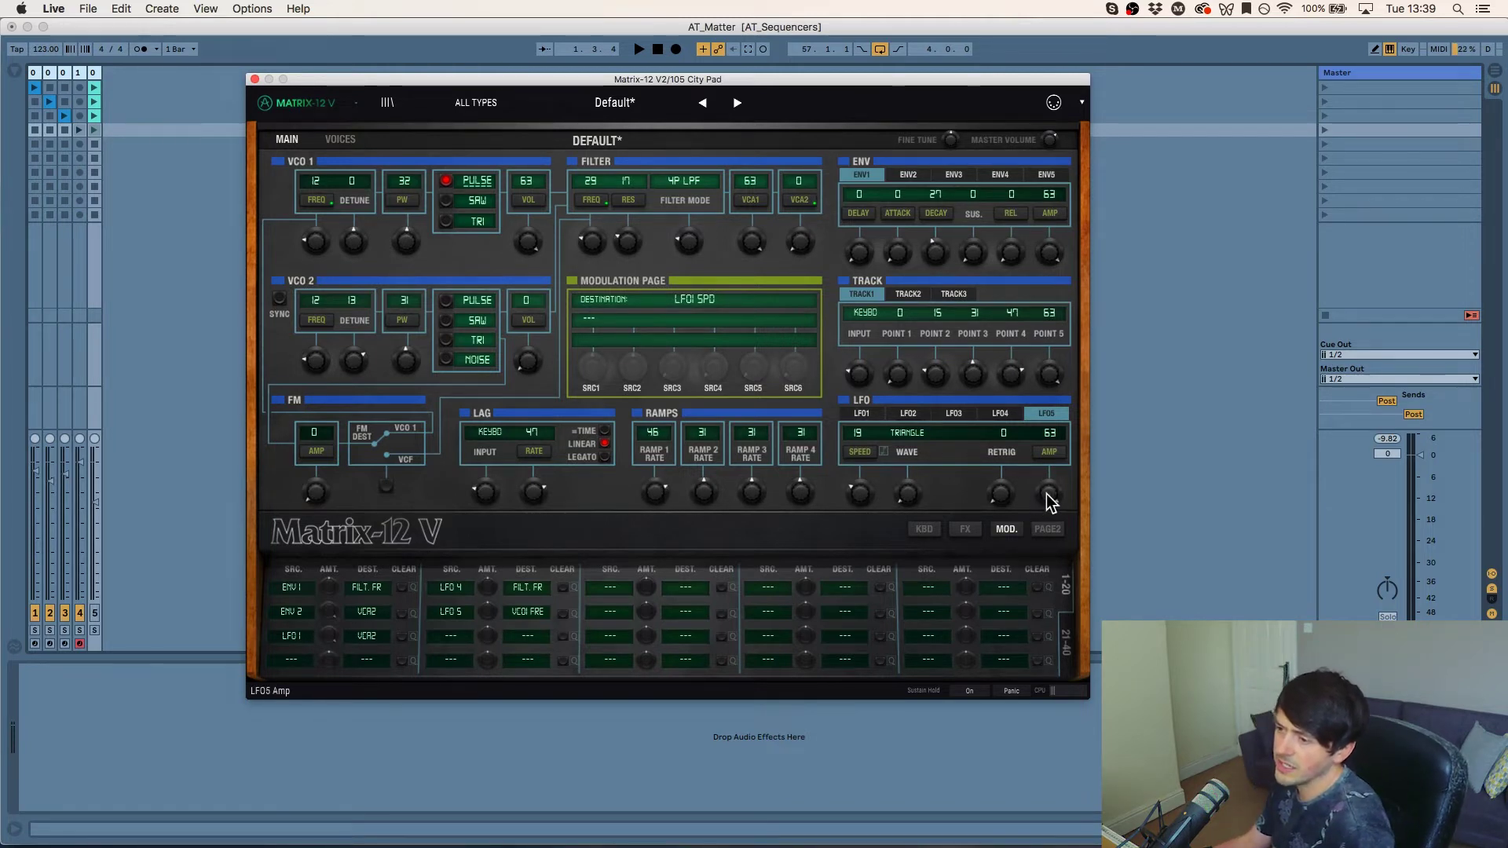
mouse_move(1048, 493)
mouse_down()
mouse_move(1048, 507)
mouse_move(1049, 477)
mouse_move(1048, 490)
mouse_up()
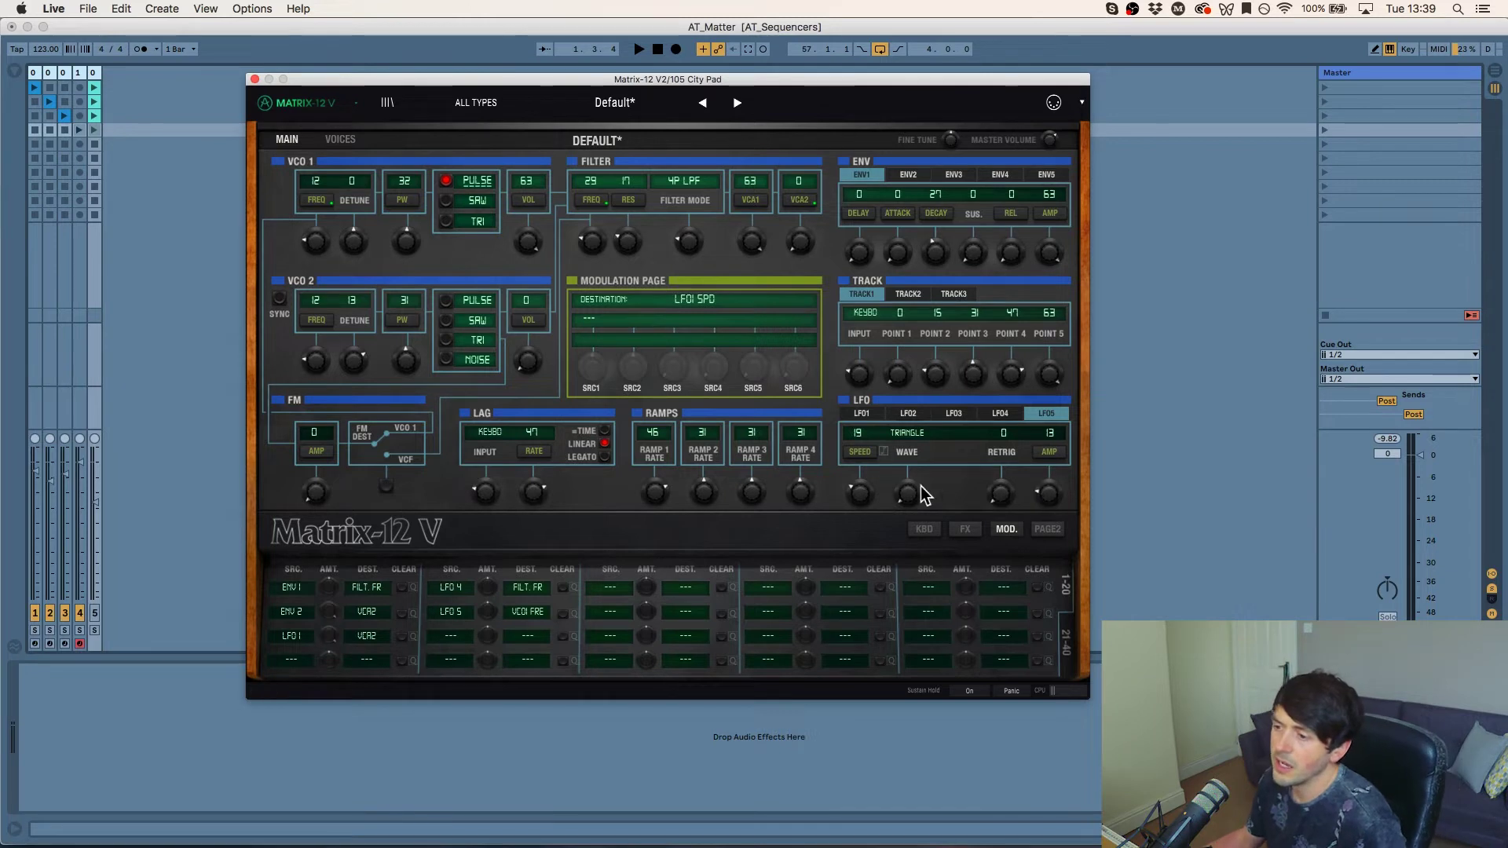
scroll(652, 492, down, 6)
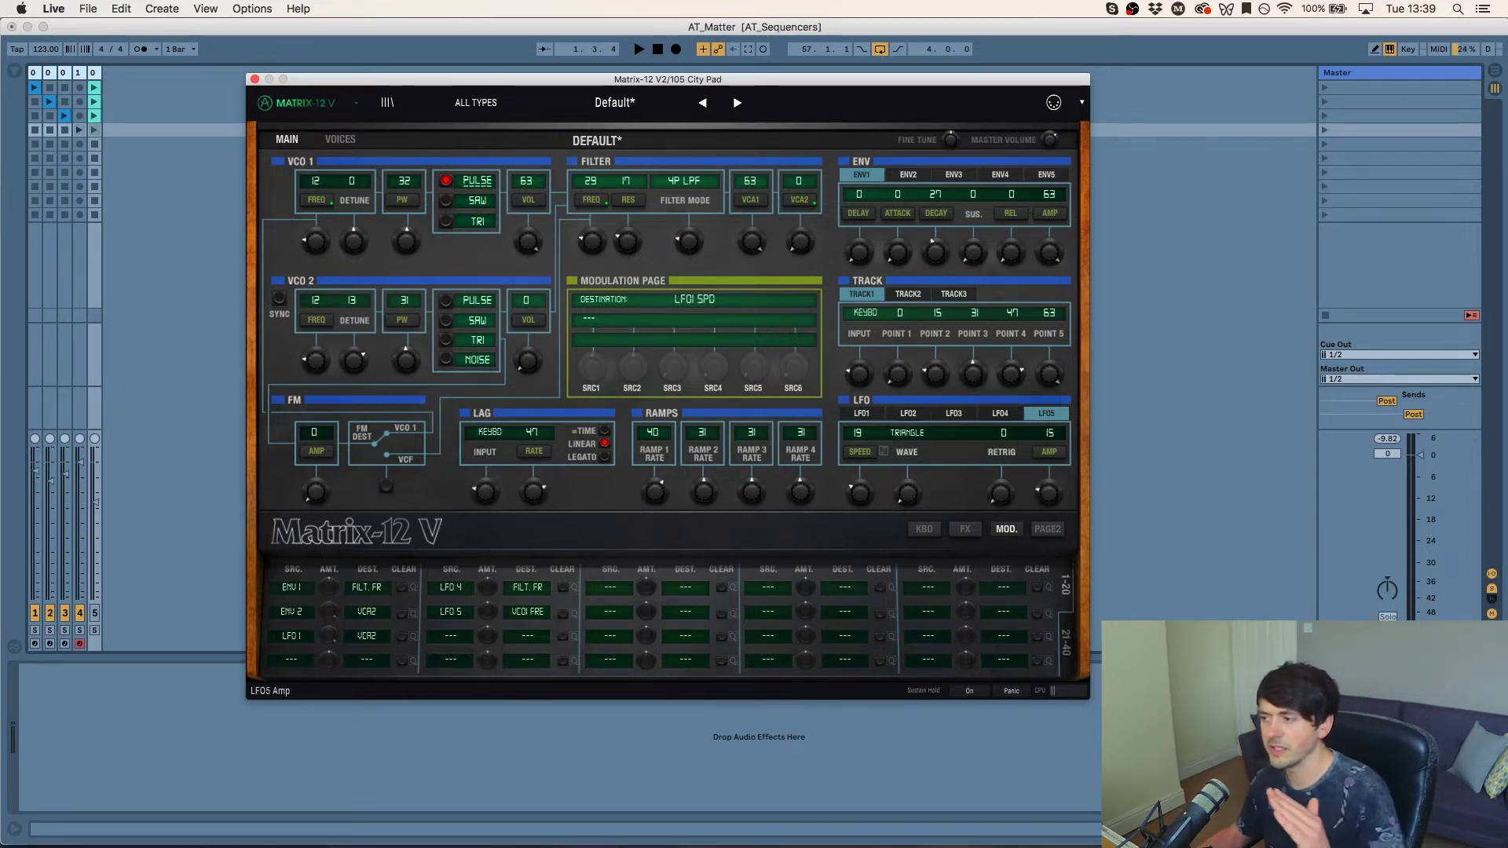
Step: Raise LFO 5's amplitude to 57, then reset both it and Ramp 1's rate to 0
scroll(1049, 493, up, 10)
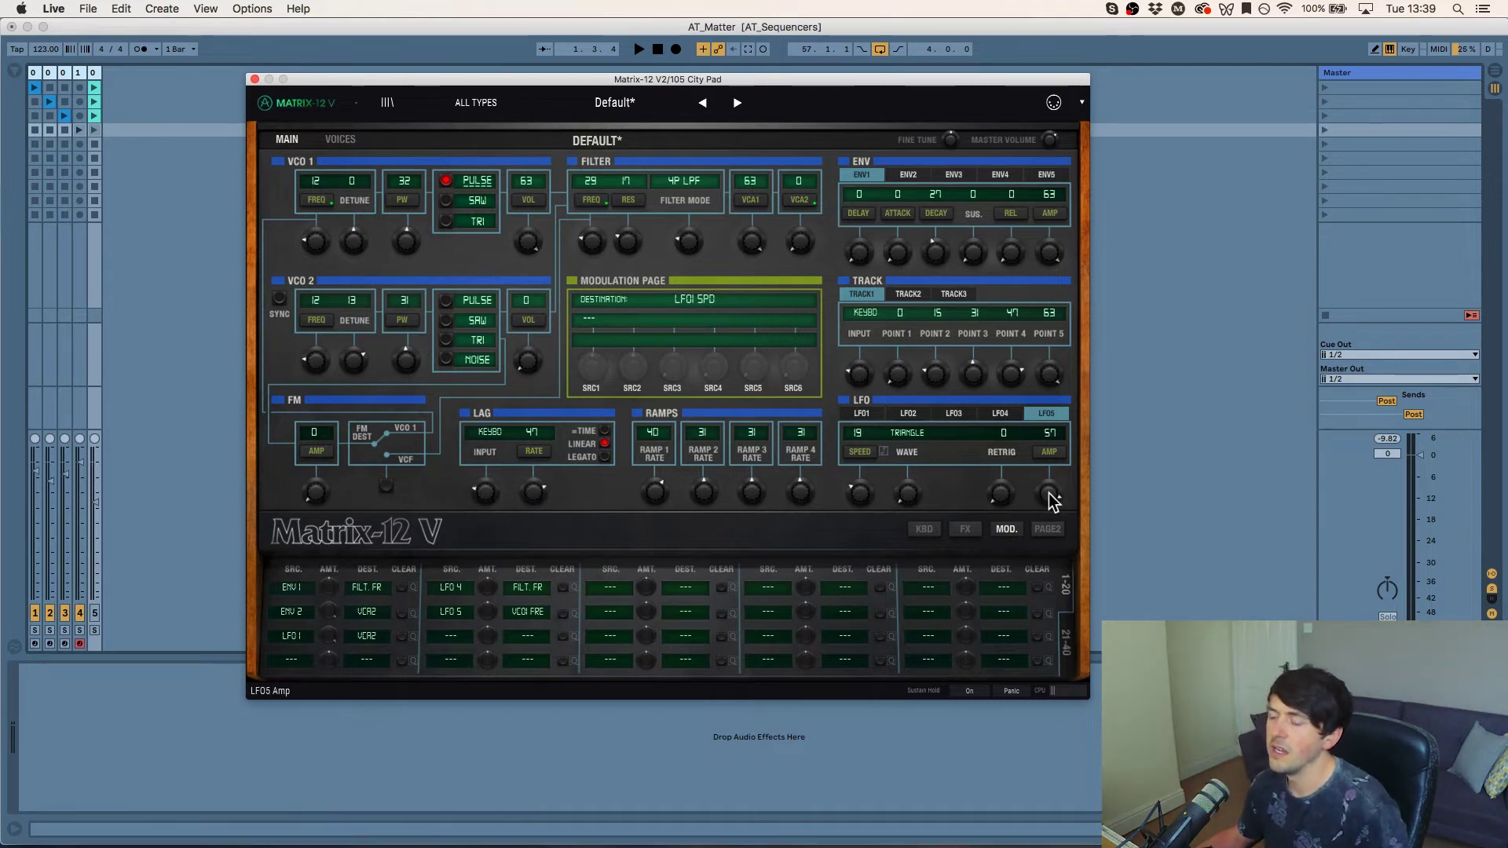
double_click(1049, 493)
double_click(654, 493)
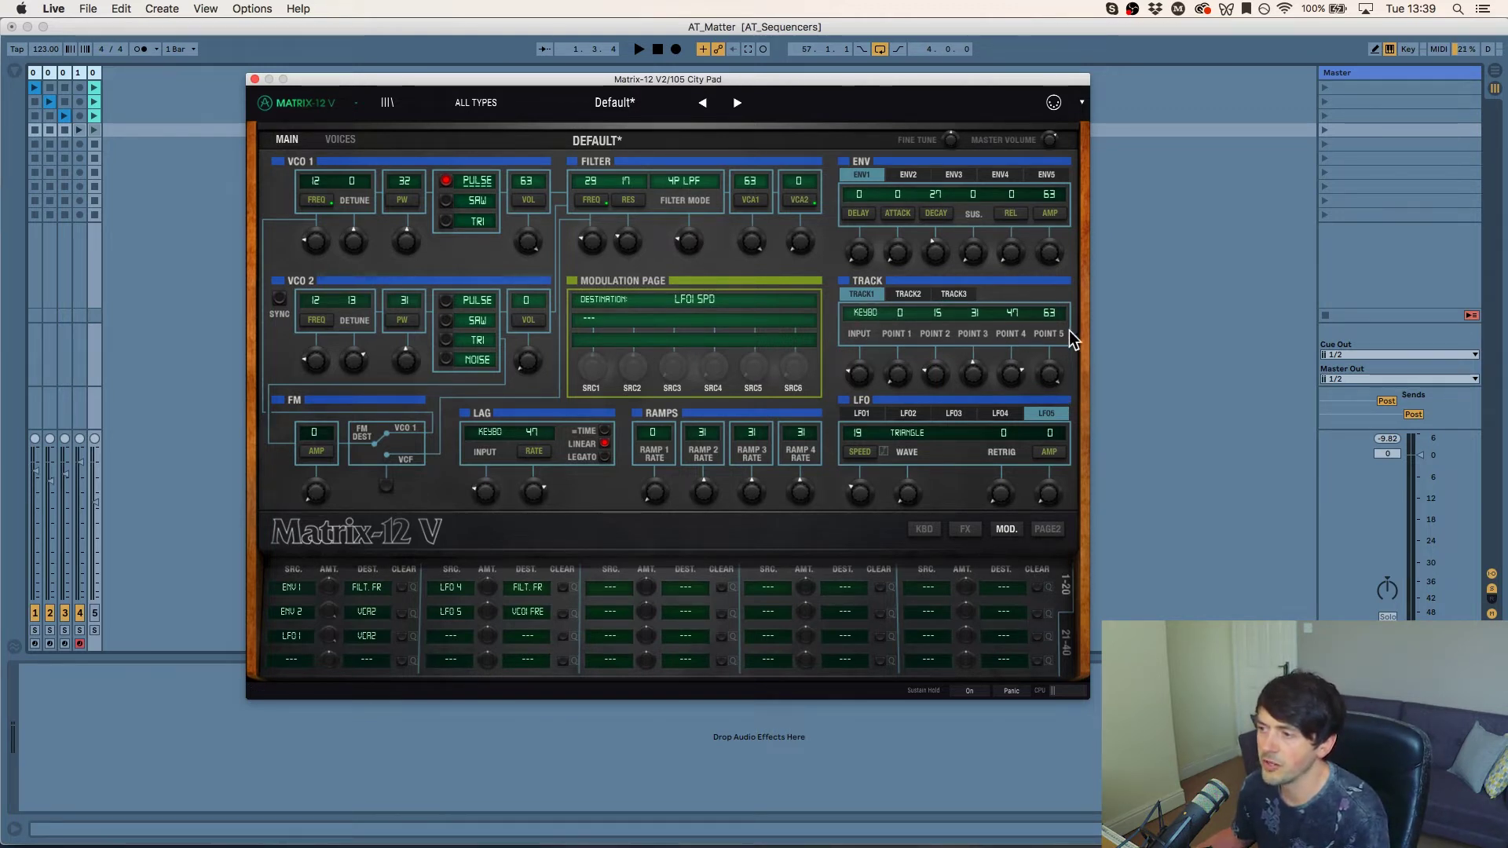
Step: Route Track 1 to the filter frequency in modulation slot 7 and adjust the slot's amount
click(865, 312)
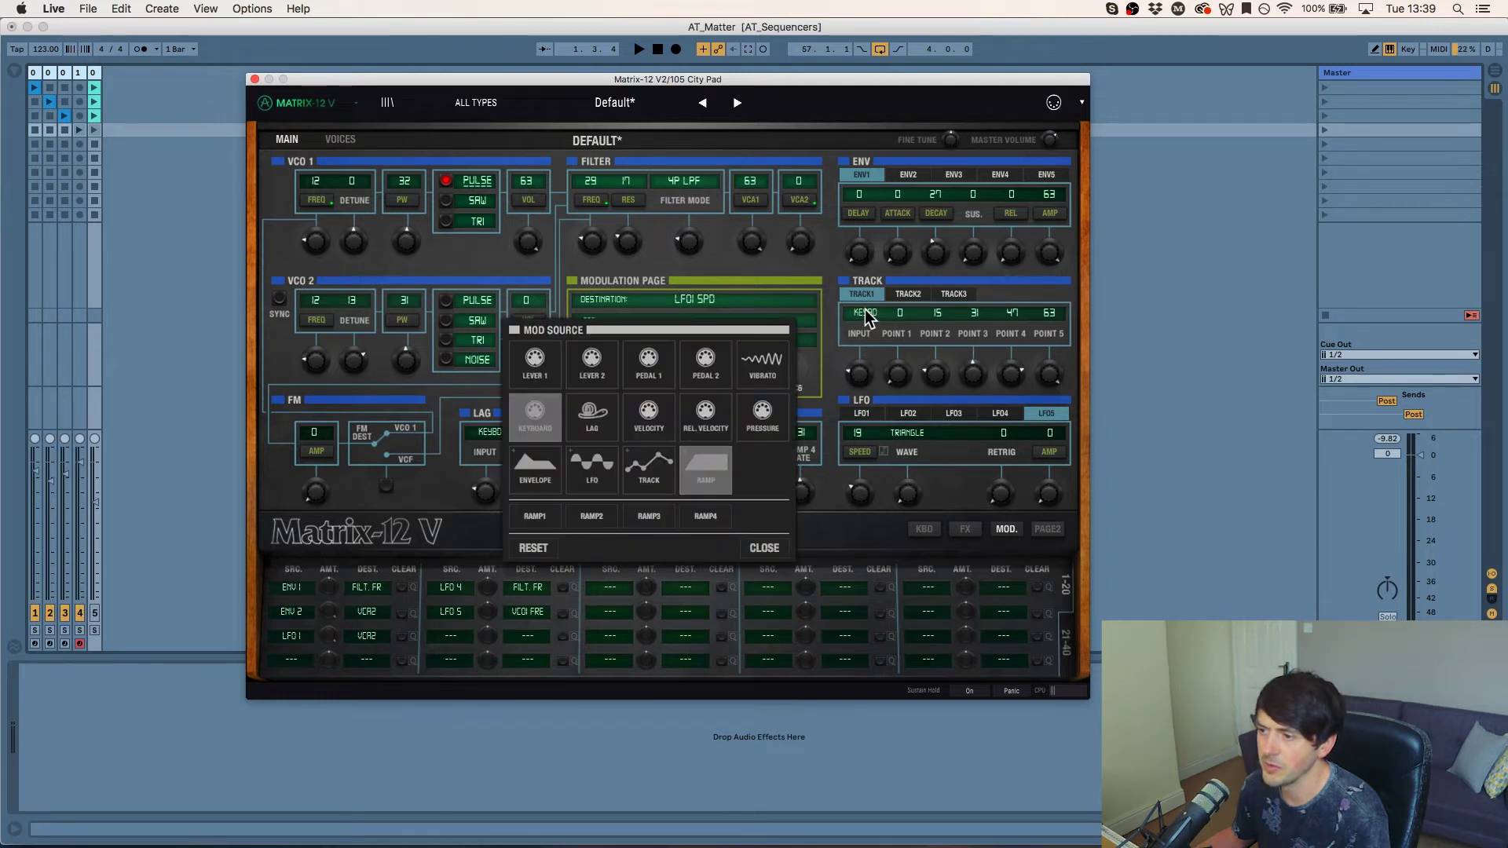
click(843, 306)
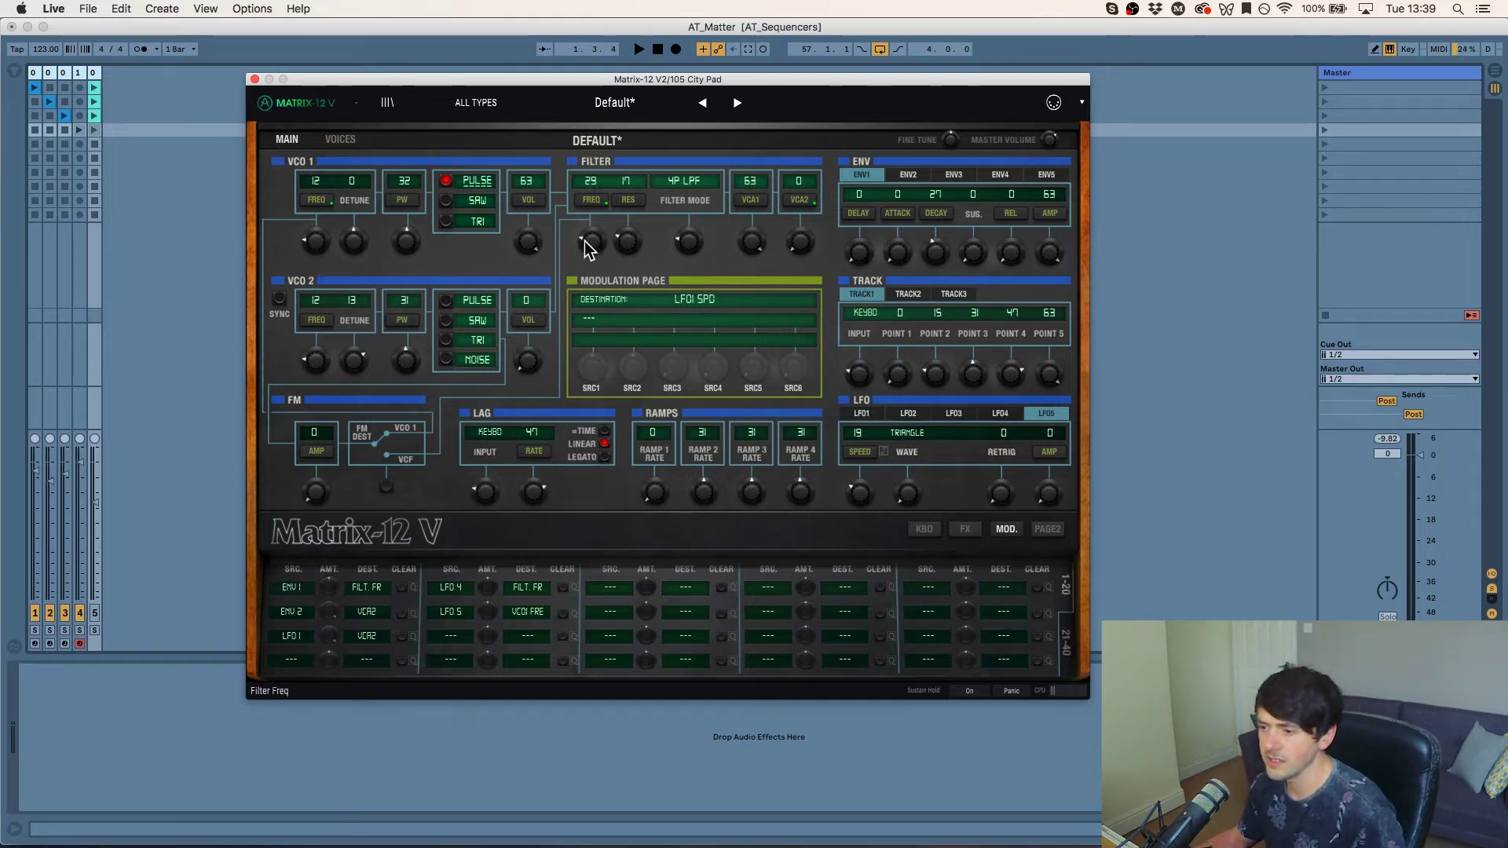
click(454, 636)
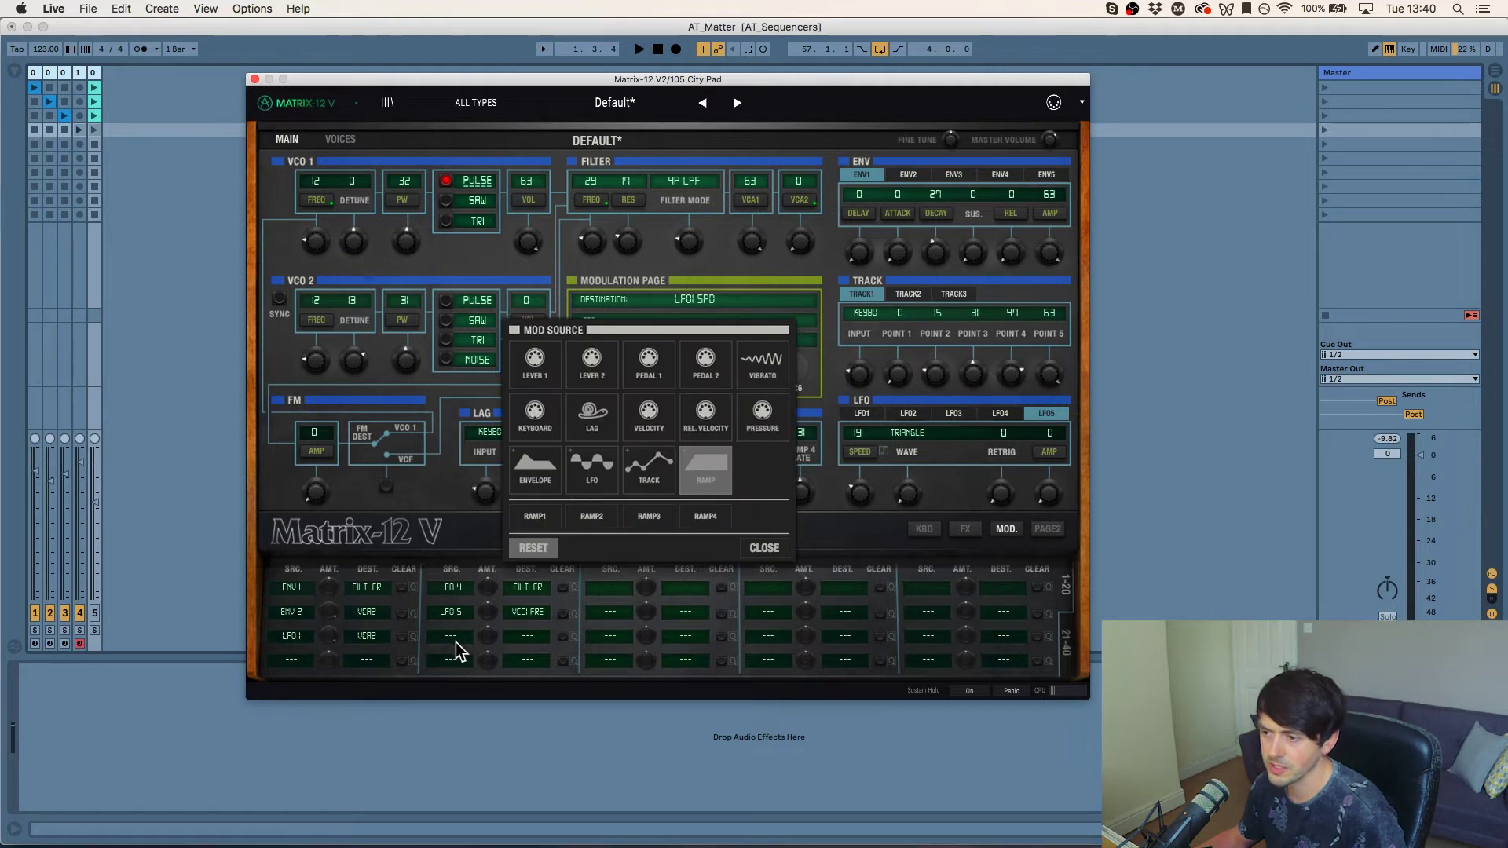
click(647, 474)
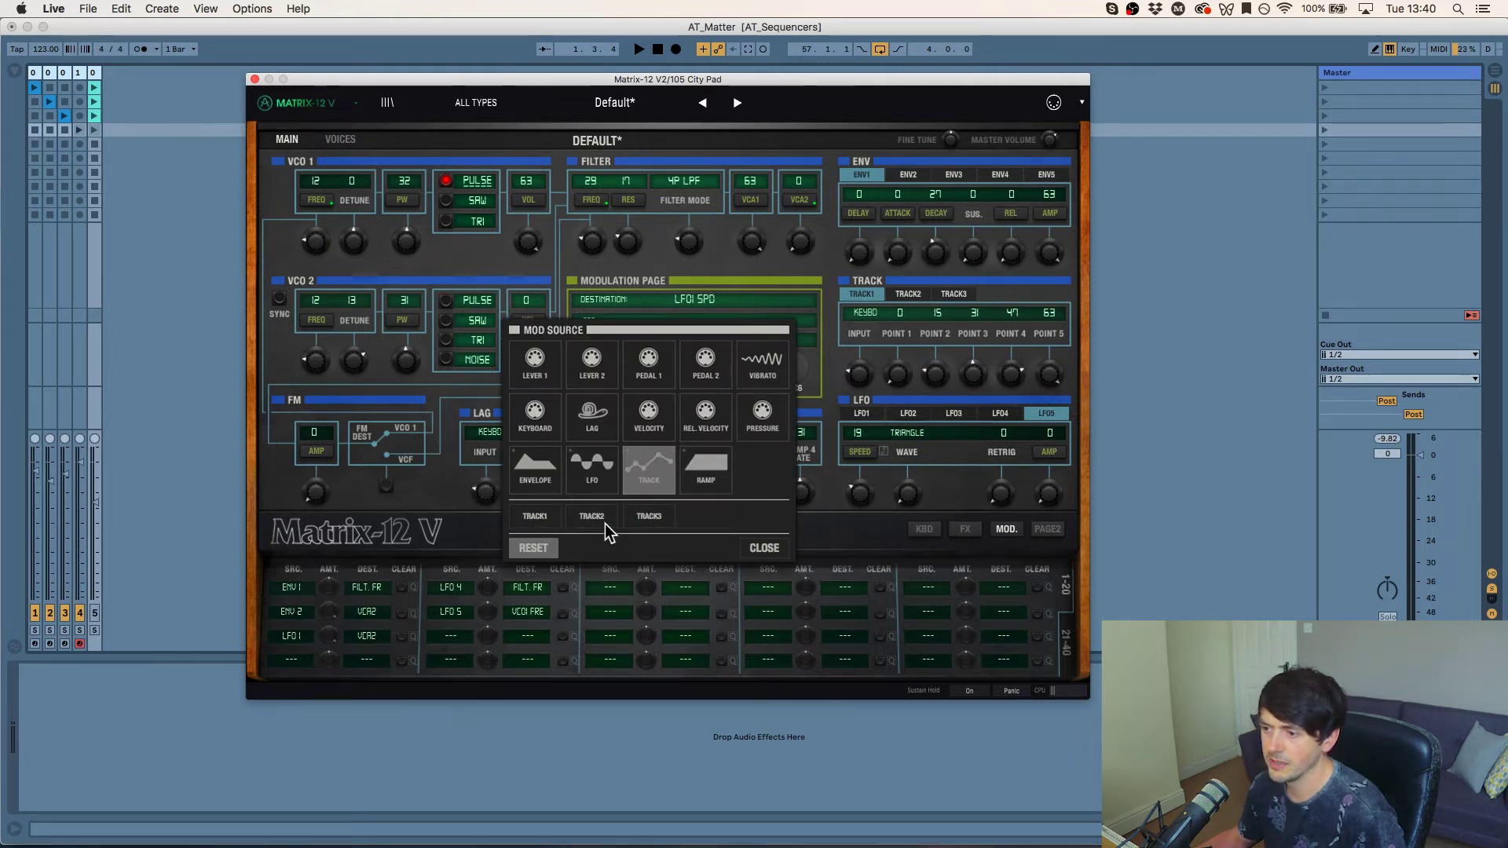
click(535, 522)
click(525, 635)
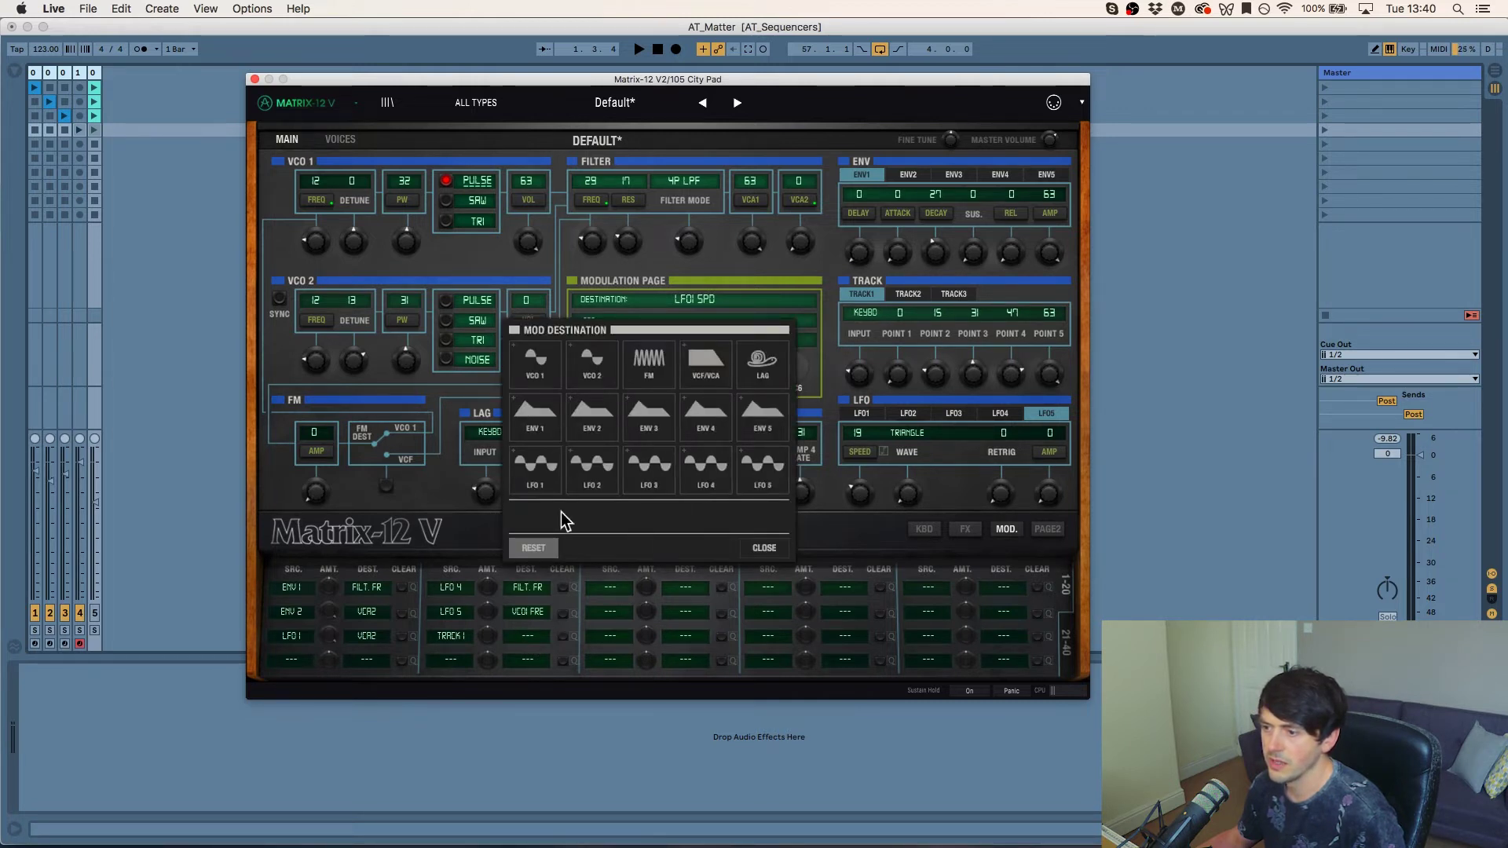
click(704, 372)
click(545, 516)
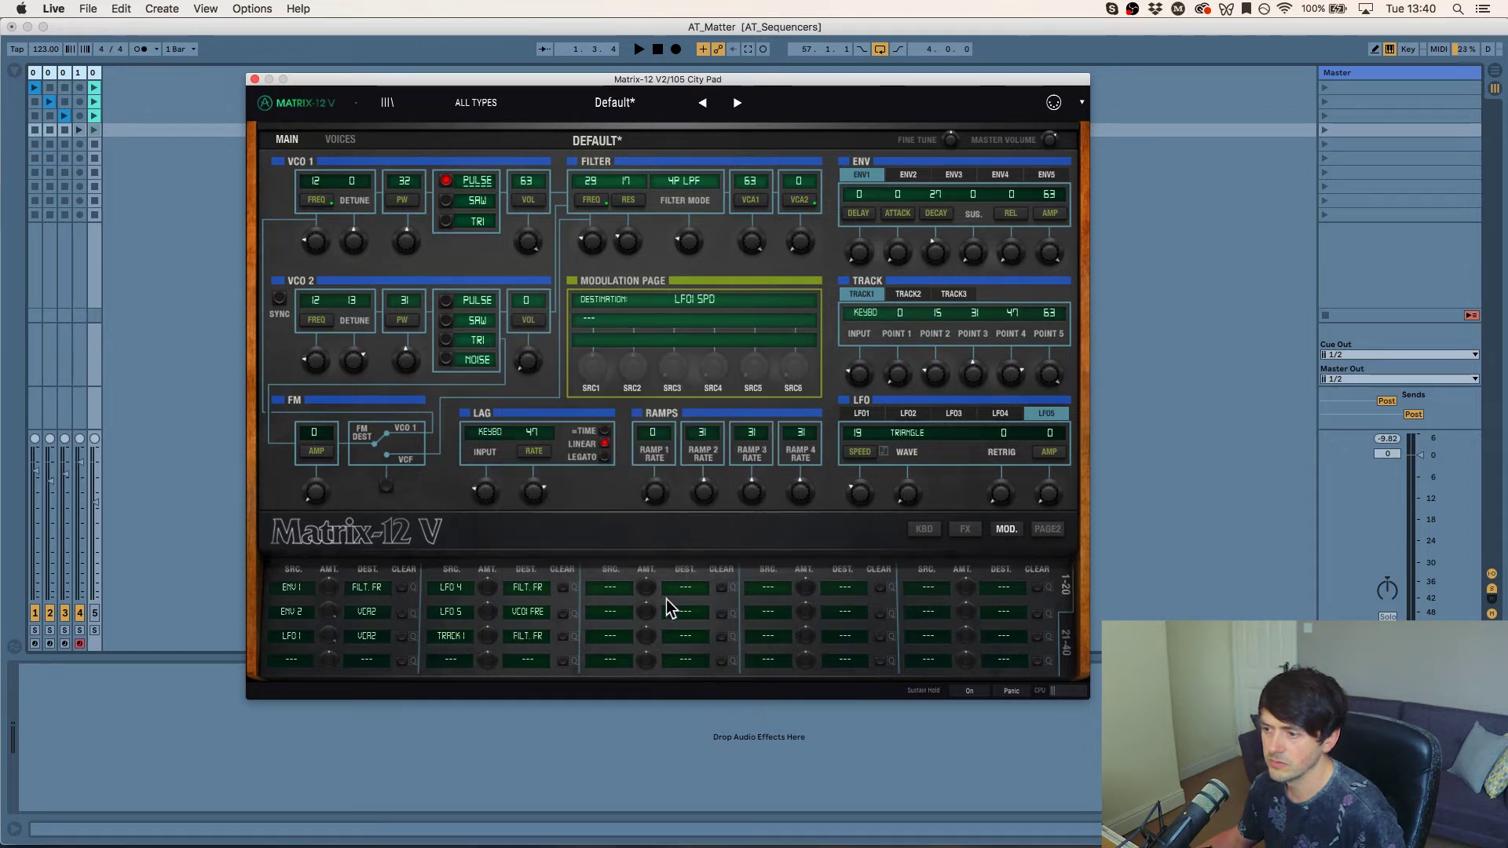
mouse_move(485, 639)
mouse_down()
mouse_move(483, 652)
mouse_move(485, 636)
mouse_up()
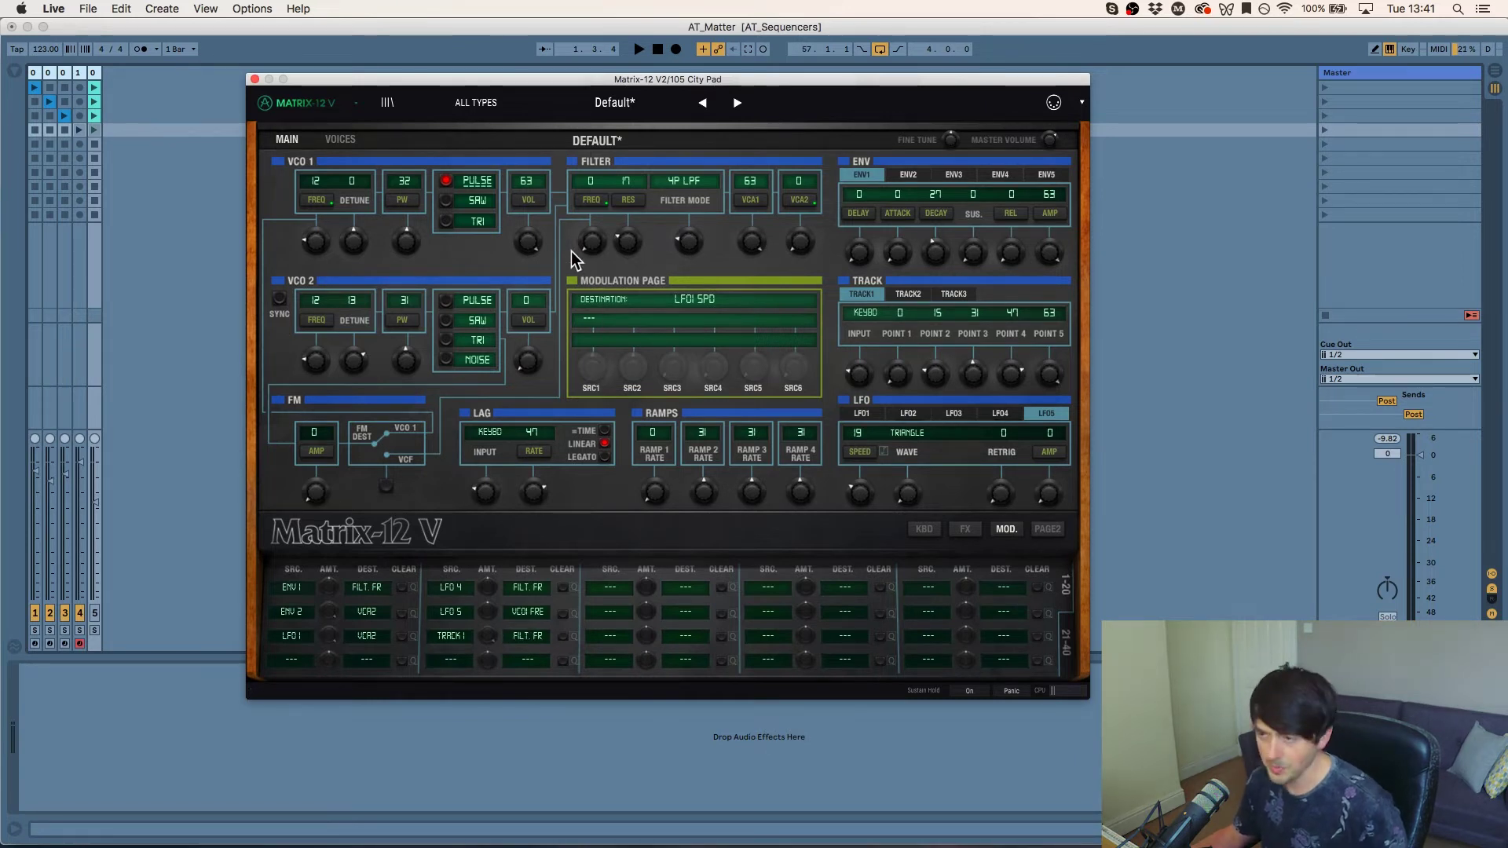
Step: Play notes in low and high octaves with the filter frequency at 0, and raise the frequency to 127
key(z)
key(a)
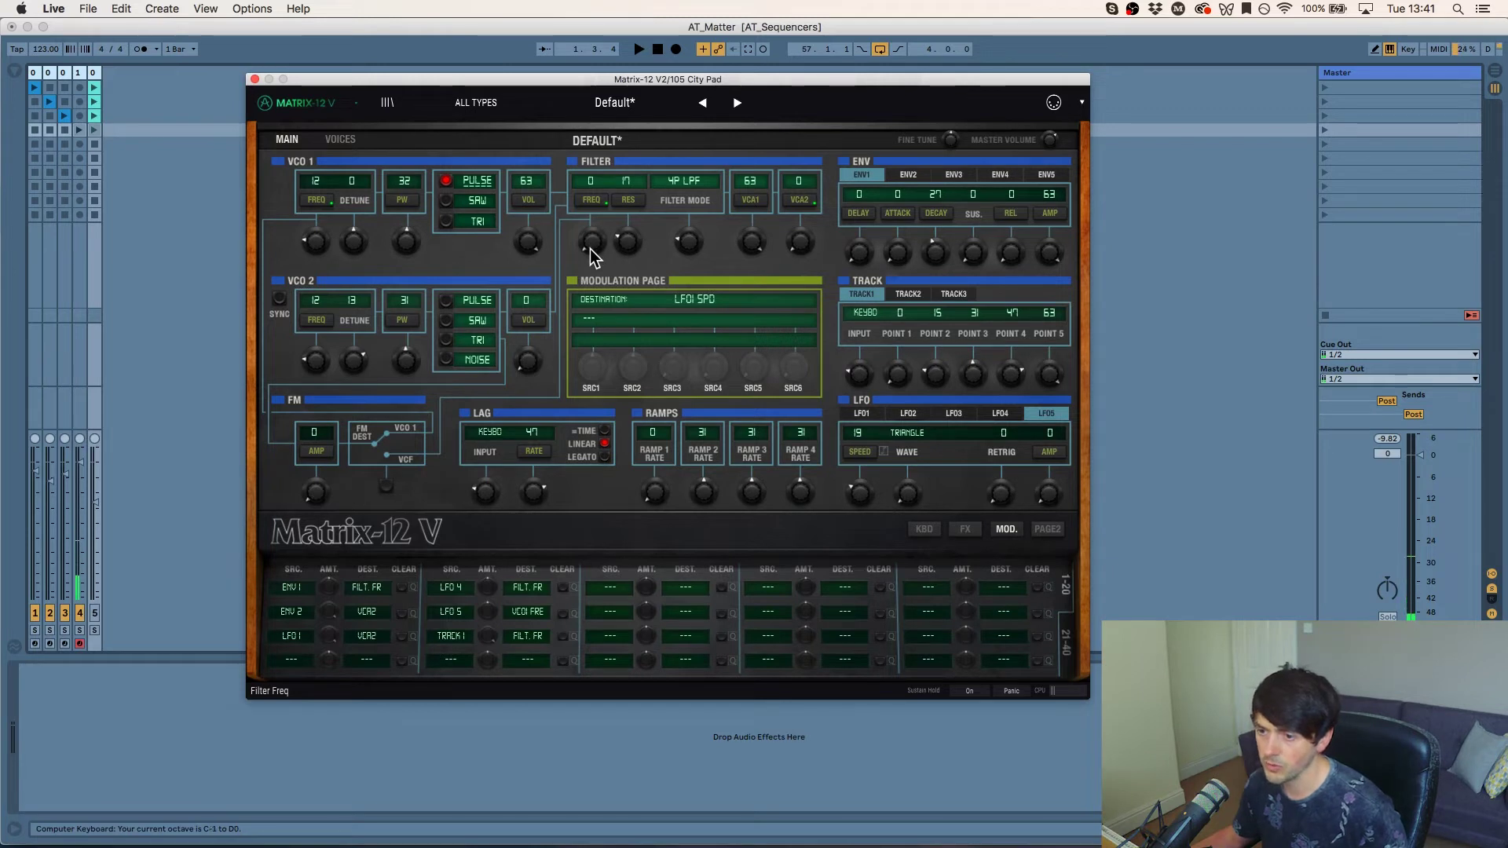
key(x)
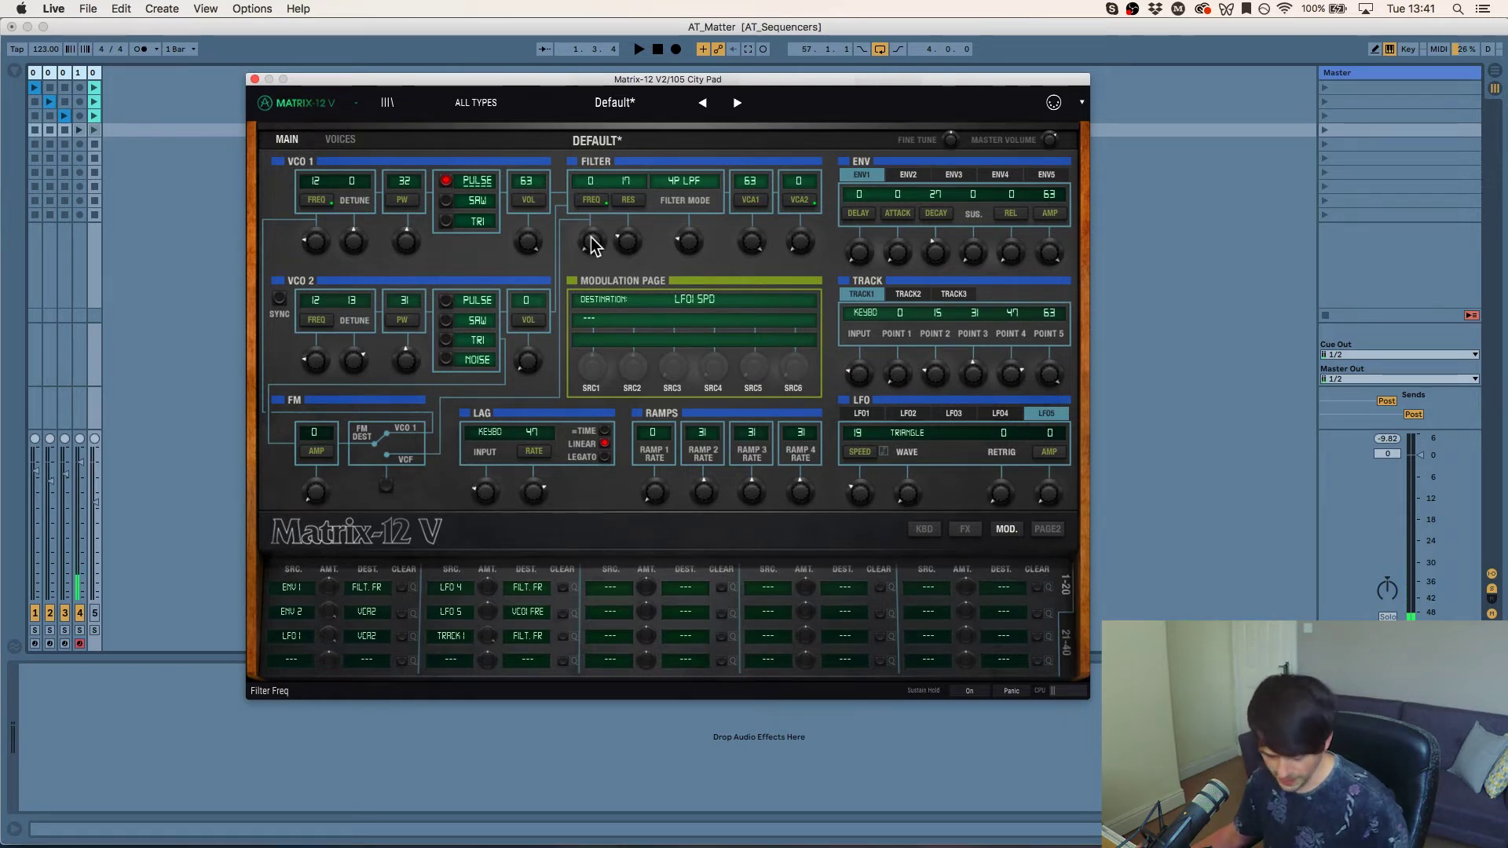
key(z)
key(x)
key(x)
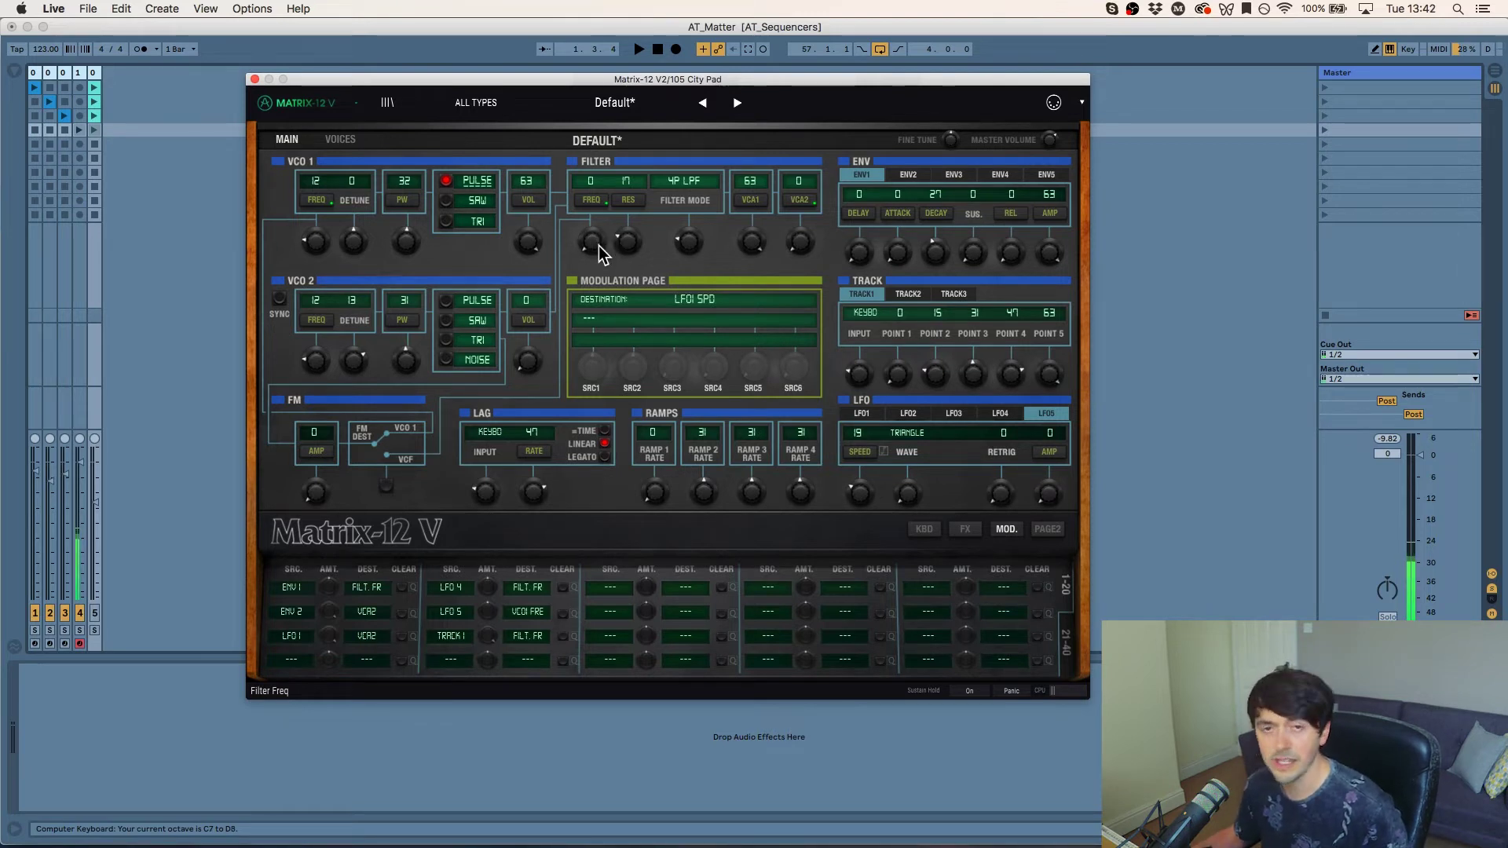
drag(591, 242, 591, 206)
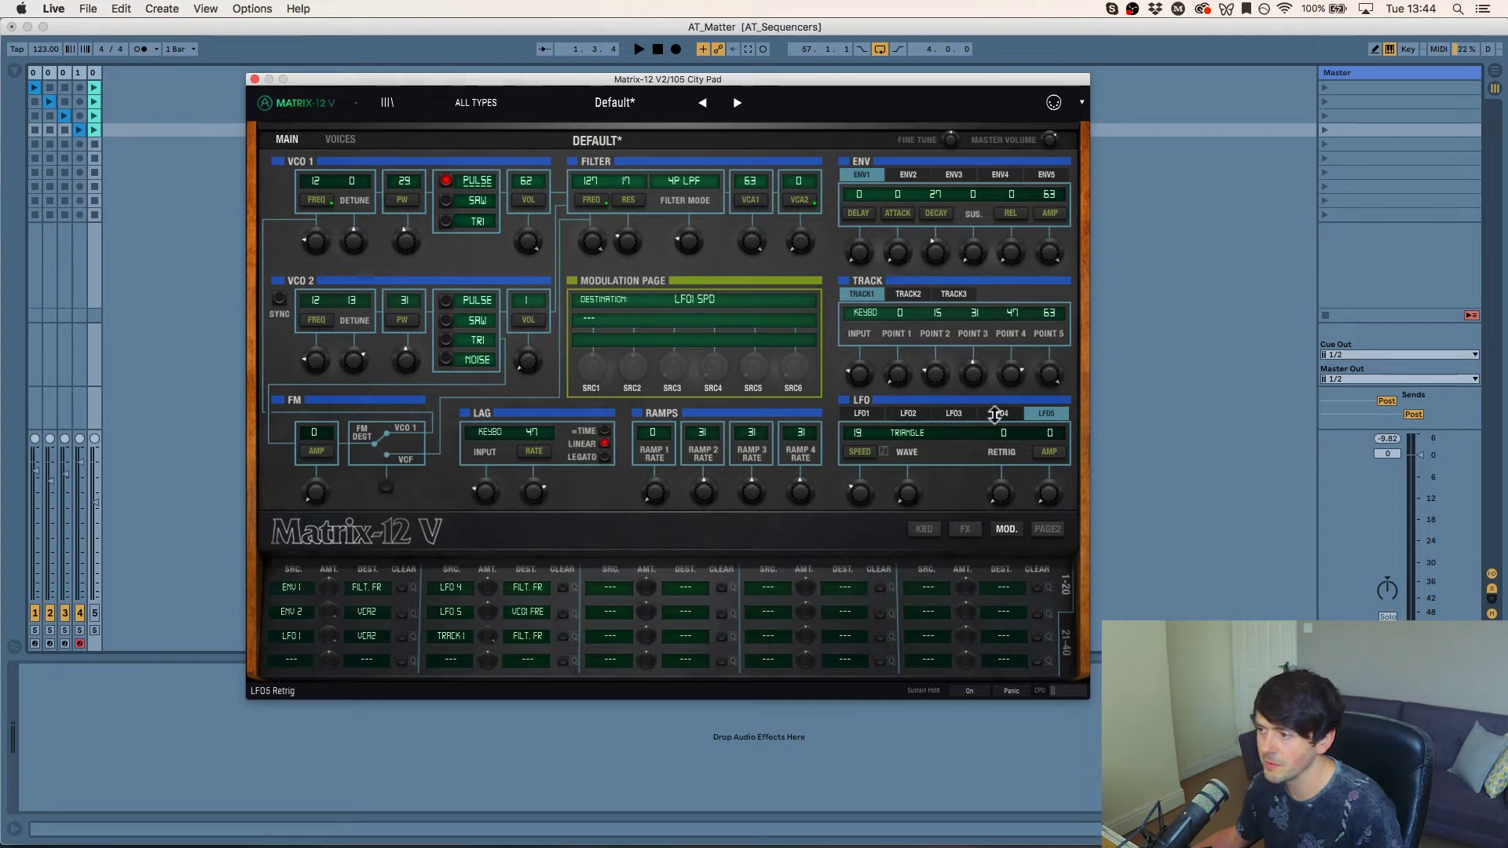
Step: Examine the available input sources for Track 1 and the voice and zone settings
click(866, 313)
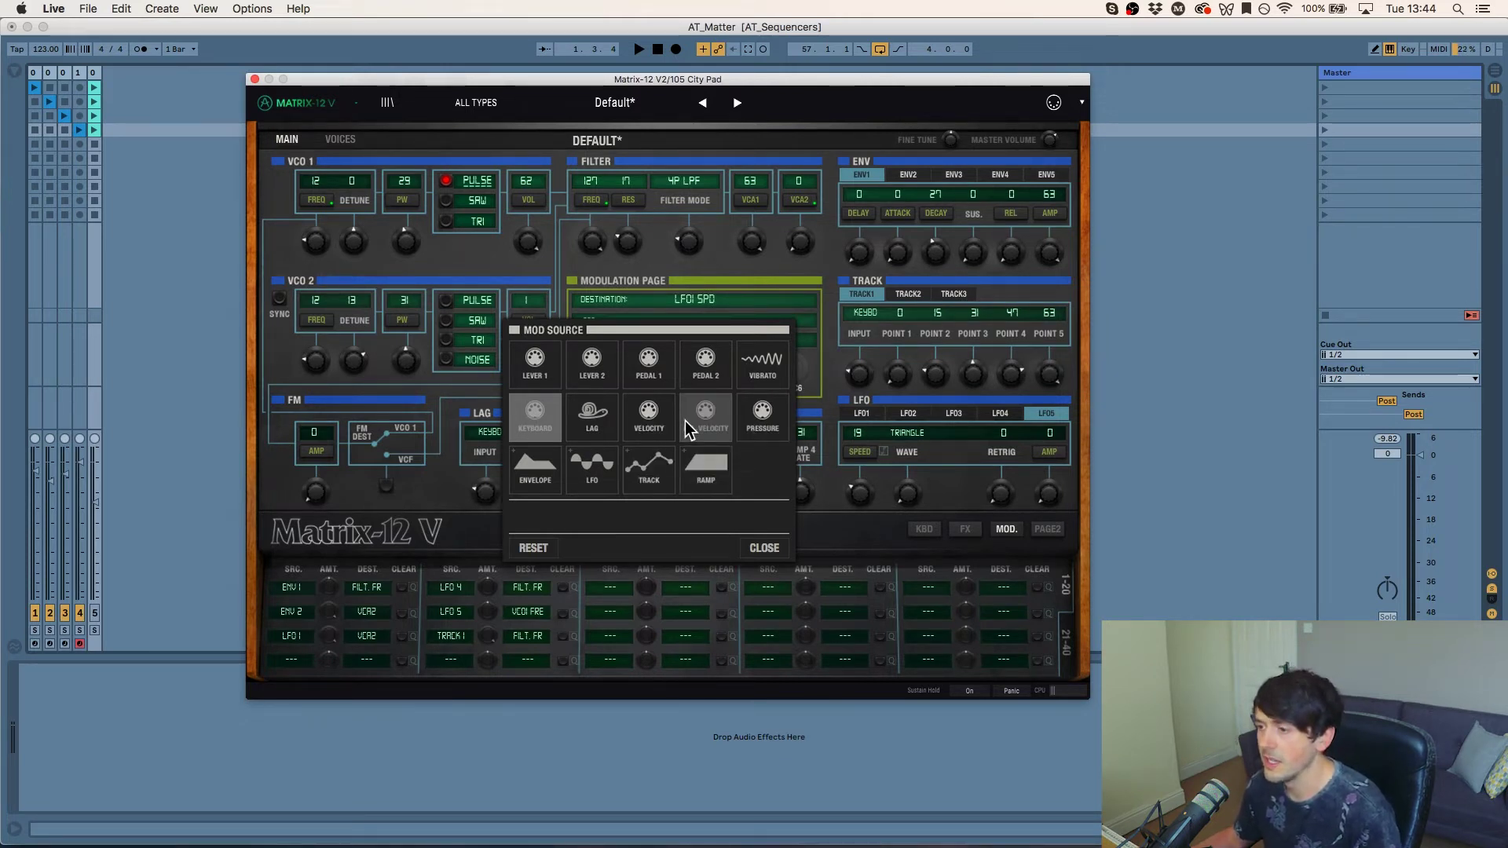
click(761, 548)
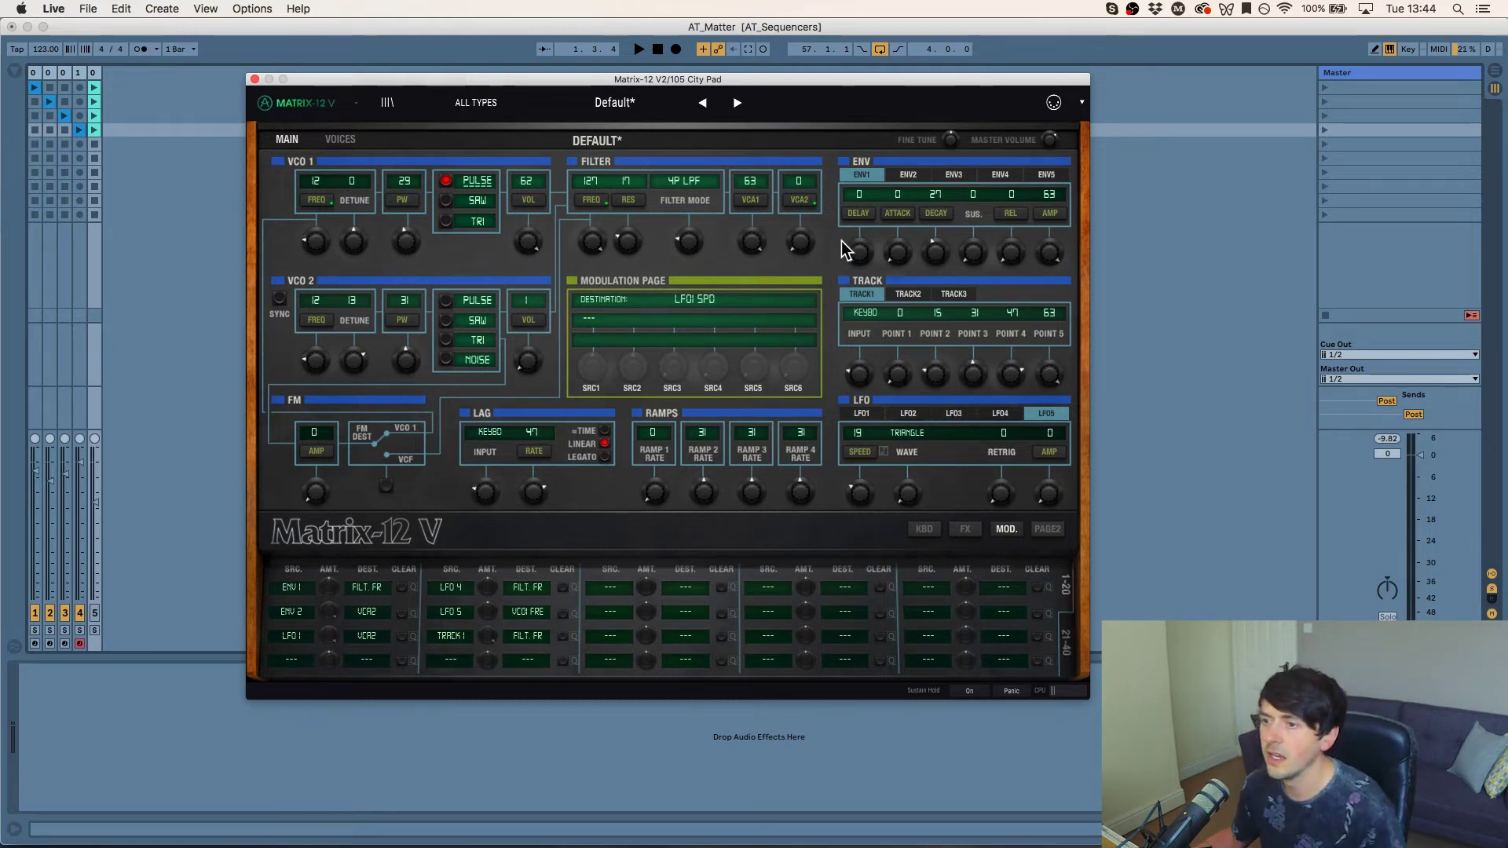
click(336, 140)
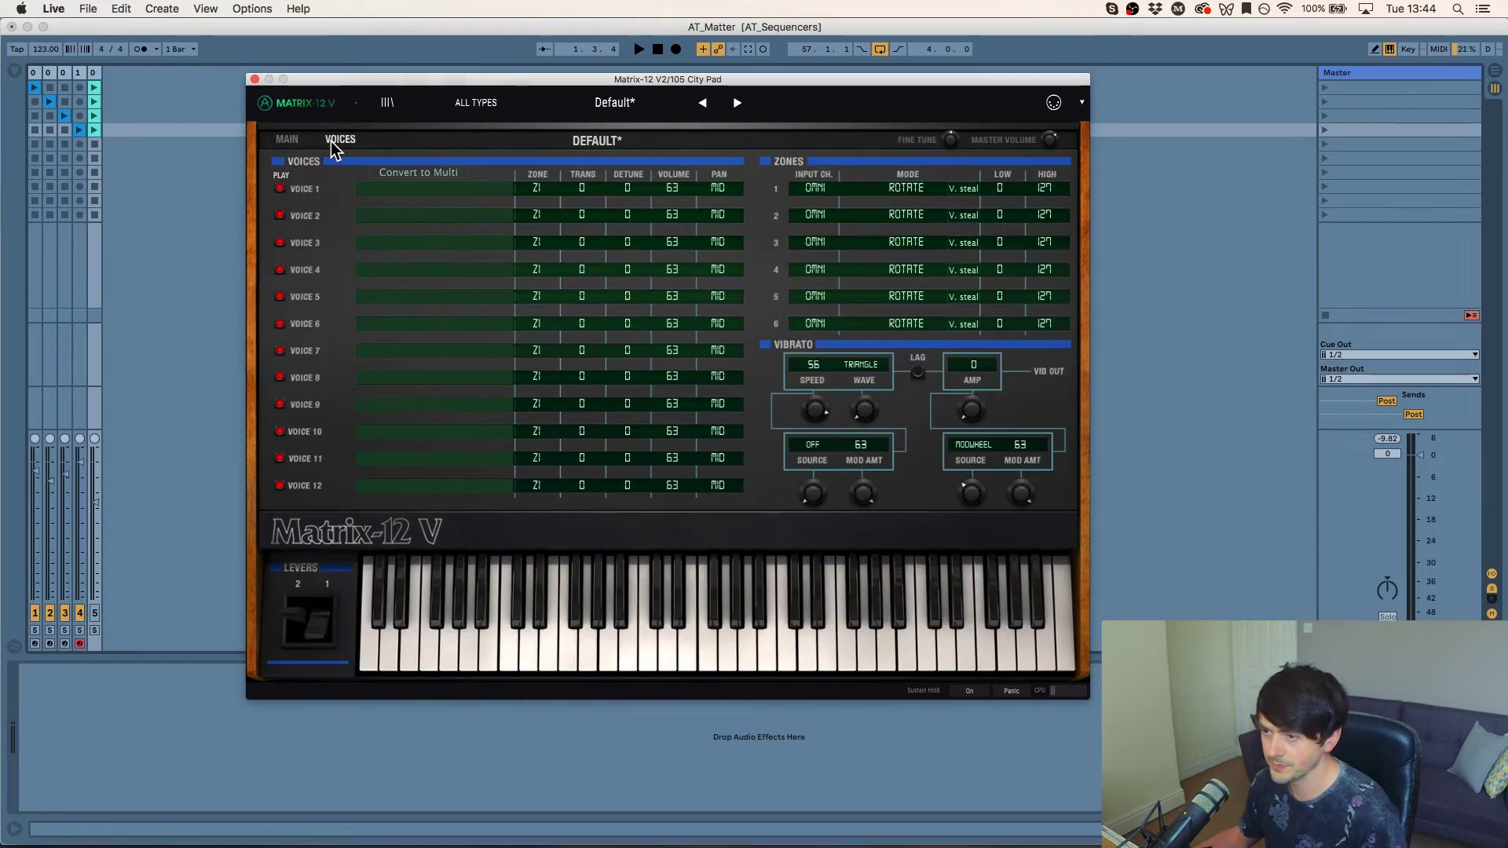
click(286, 138)
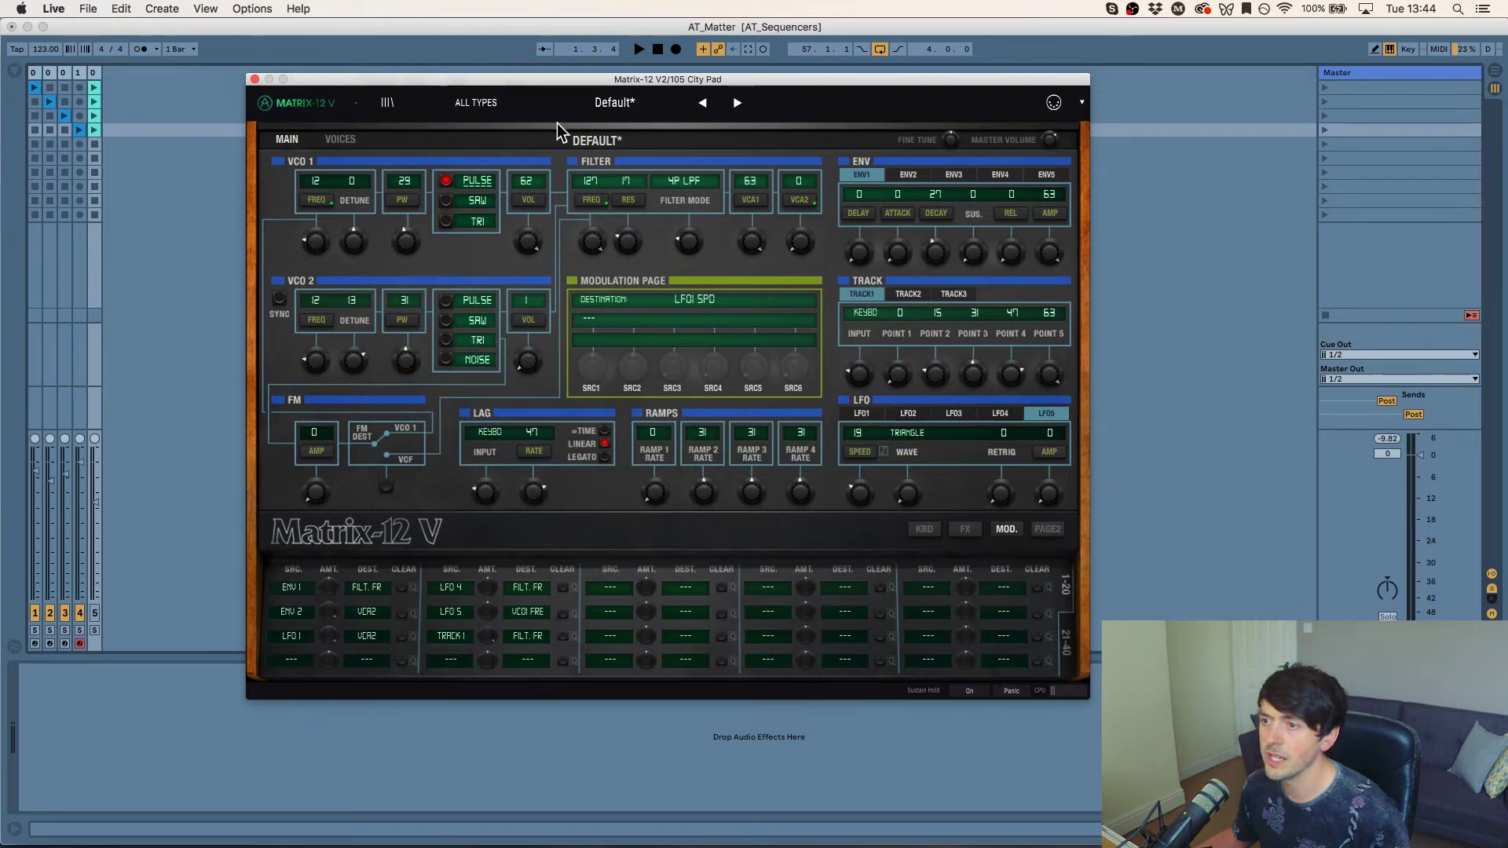
Step: Reset the synthesizer to a fresh Default preset, discarding all parameter and modulation edits
click(388, 104)
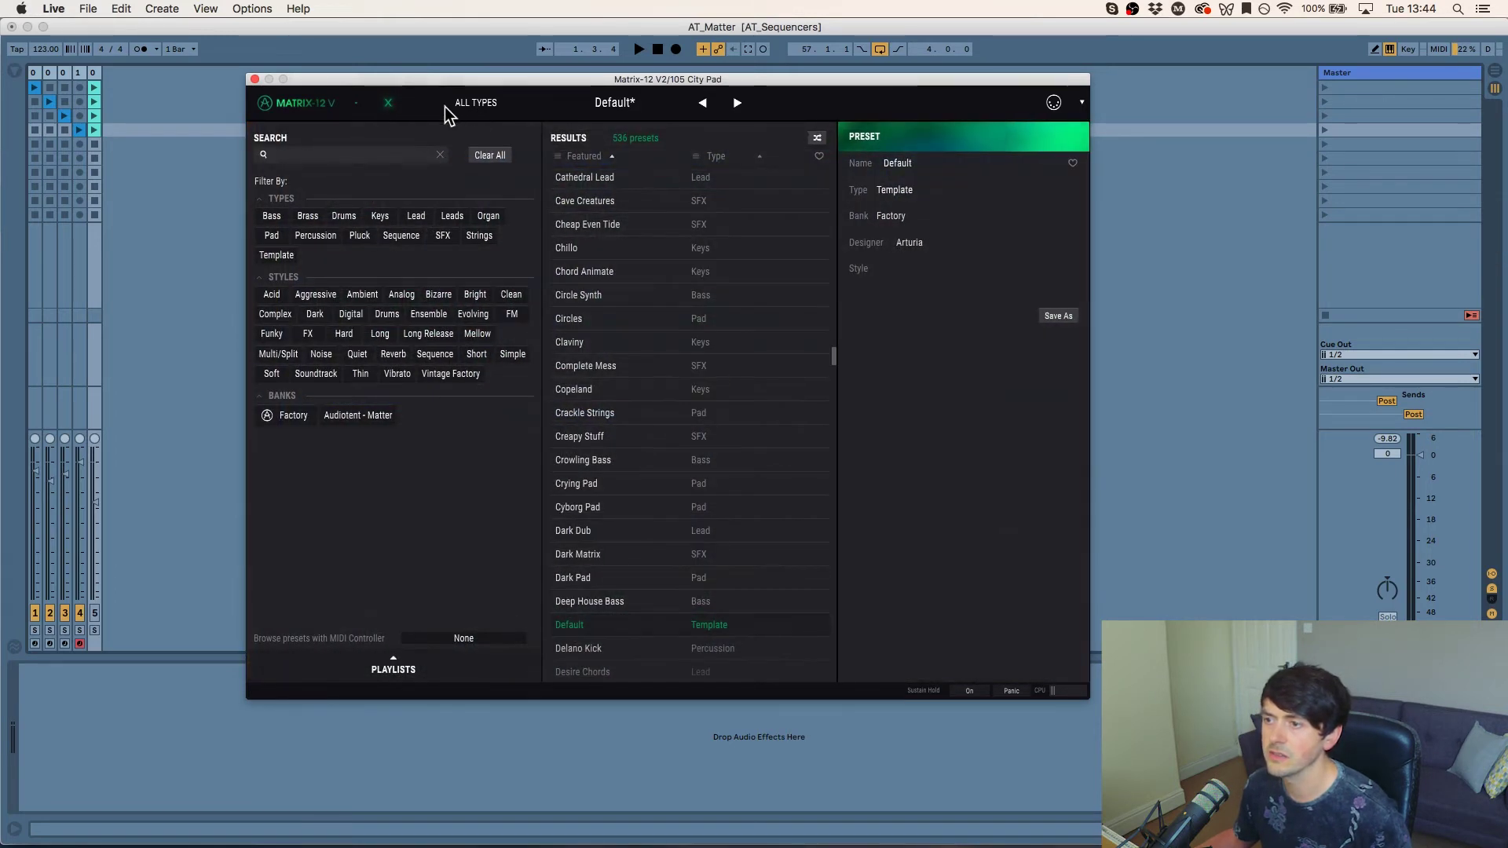
click(393, 103)
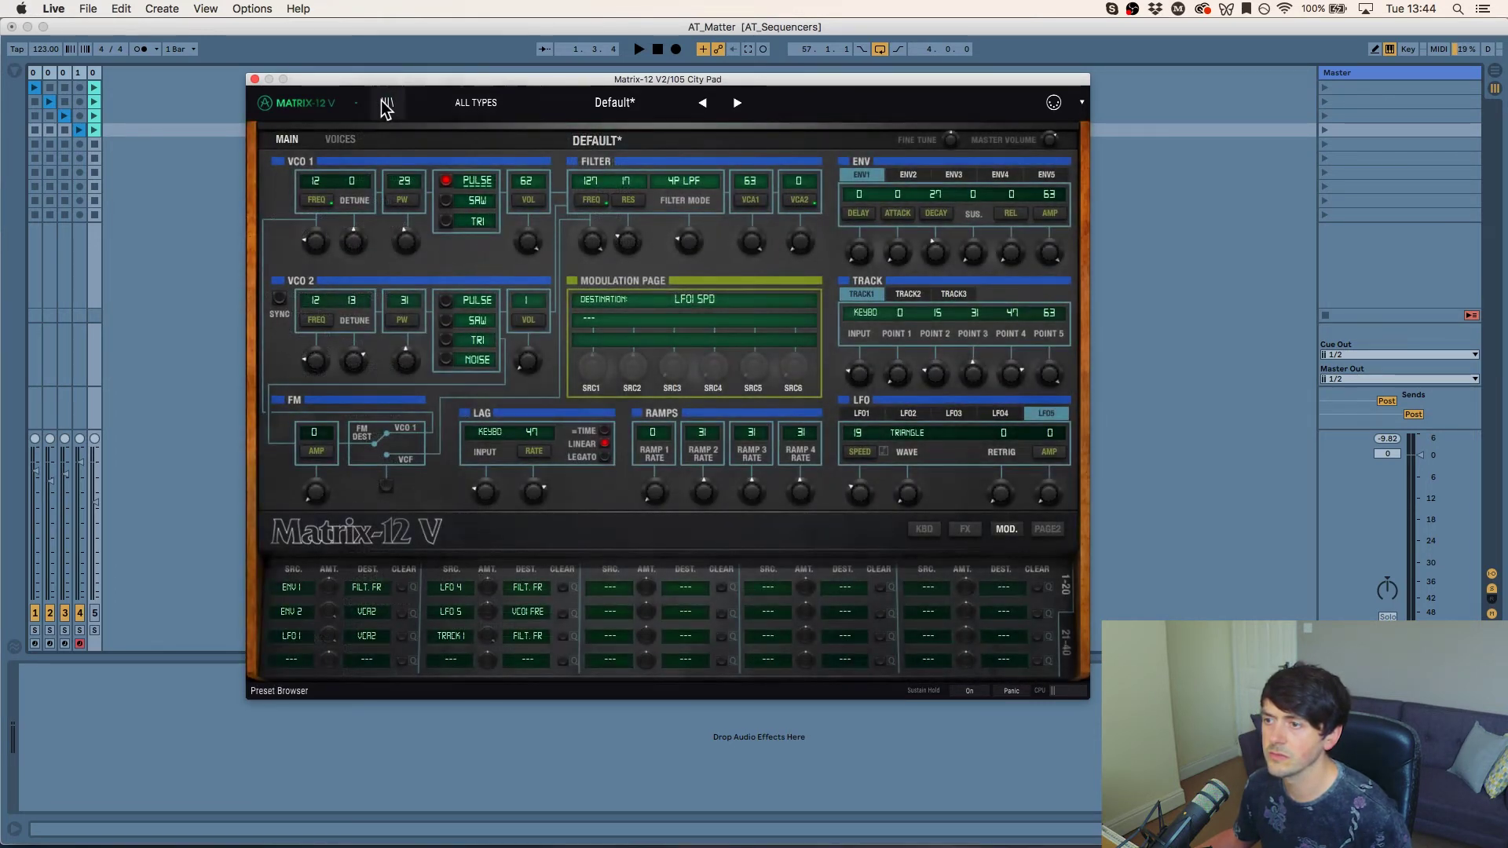
click(337, 102)
click(311, 203)
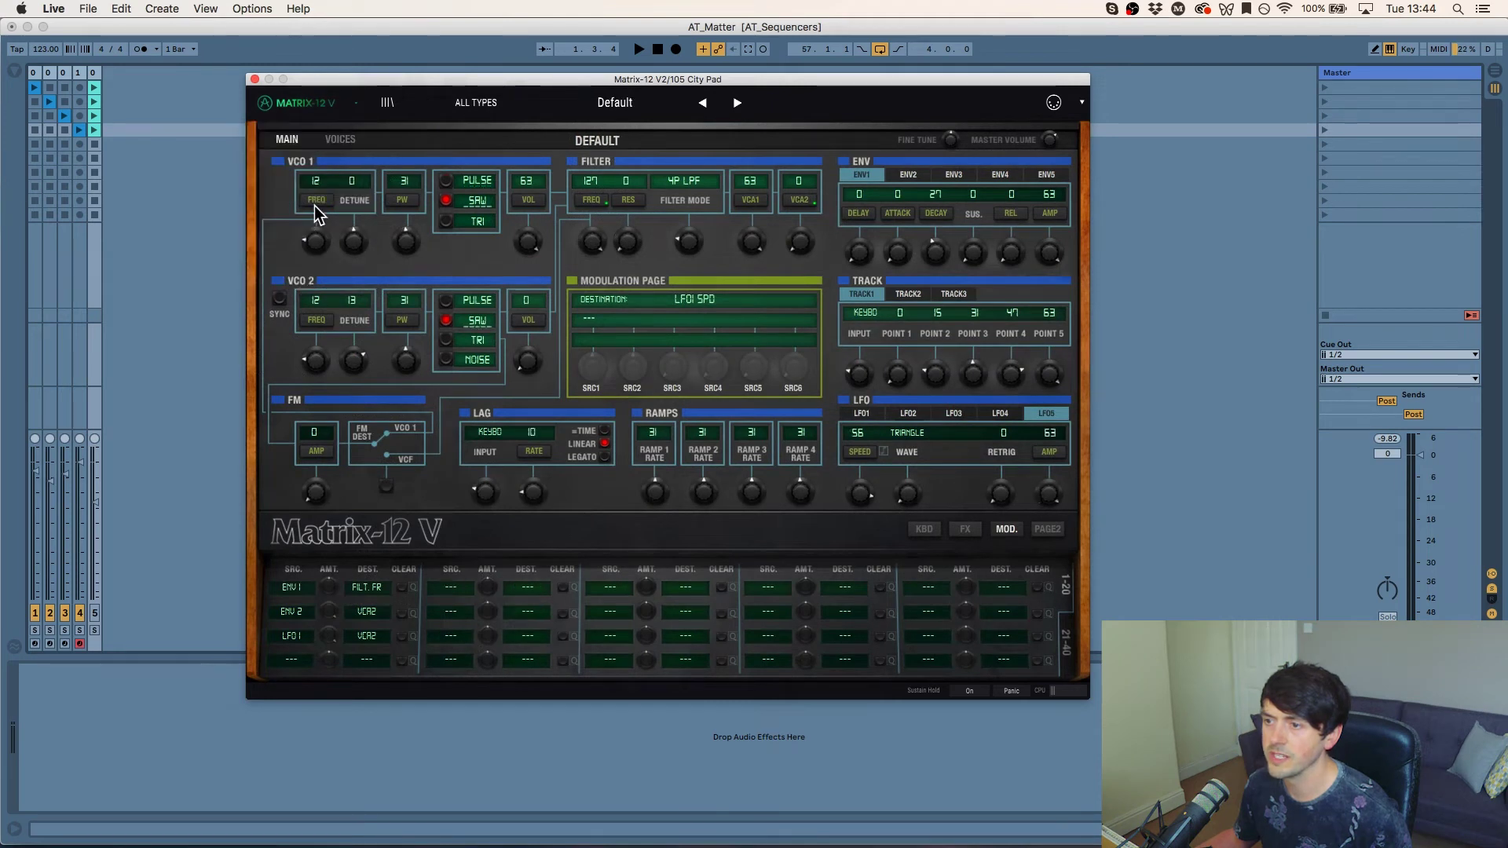
Step: Lower the computer keyboard's octave range to C2–D3, show the voice settings and play several notes
key(z)
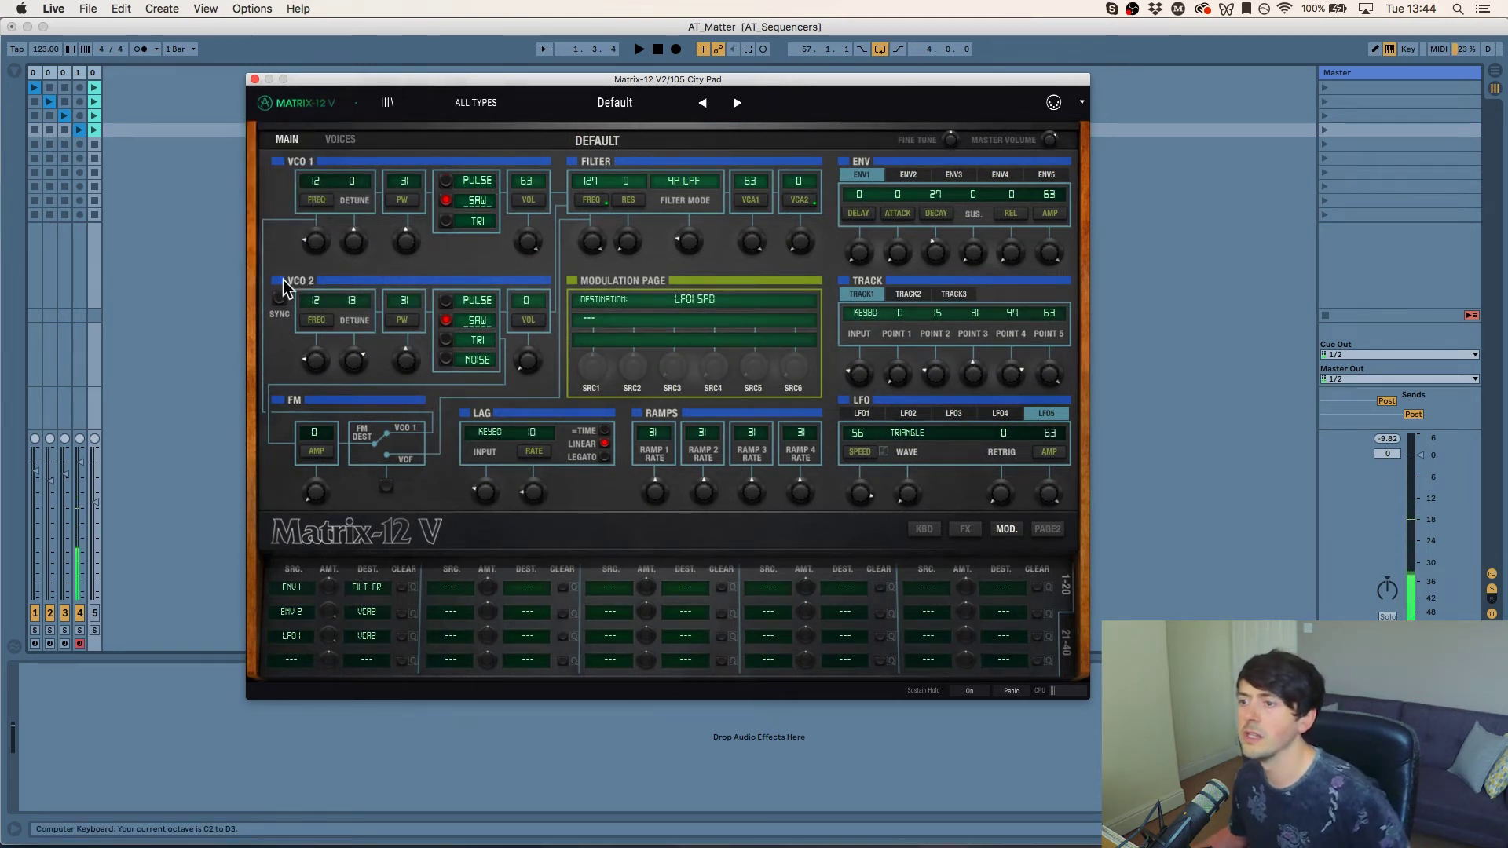
click(338, 139)
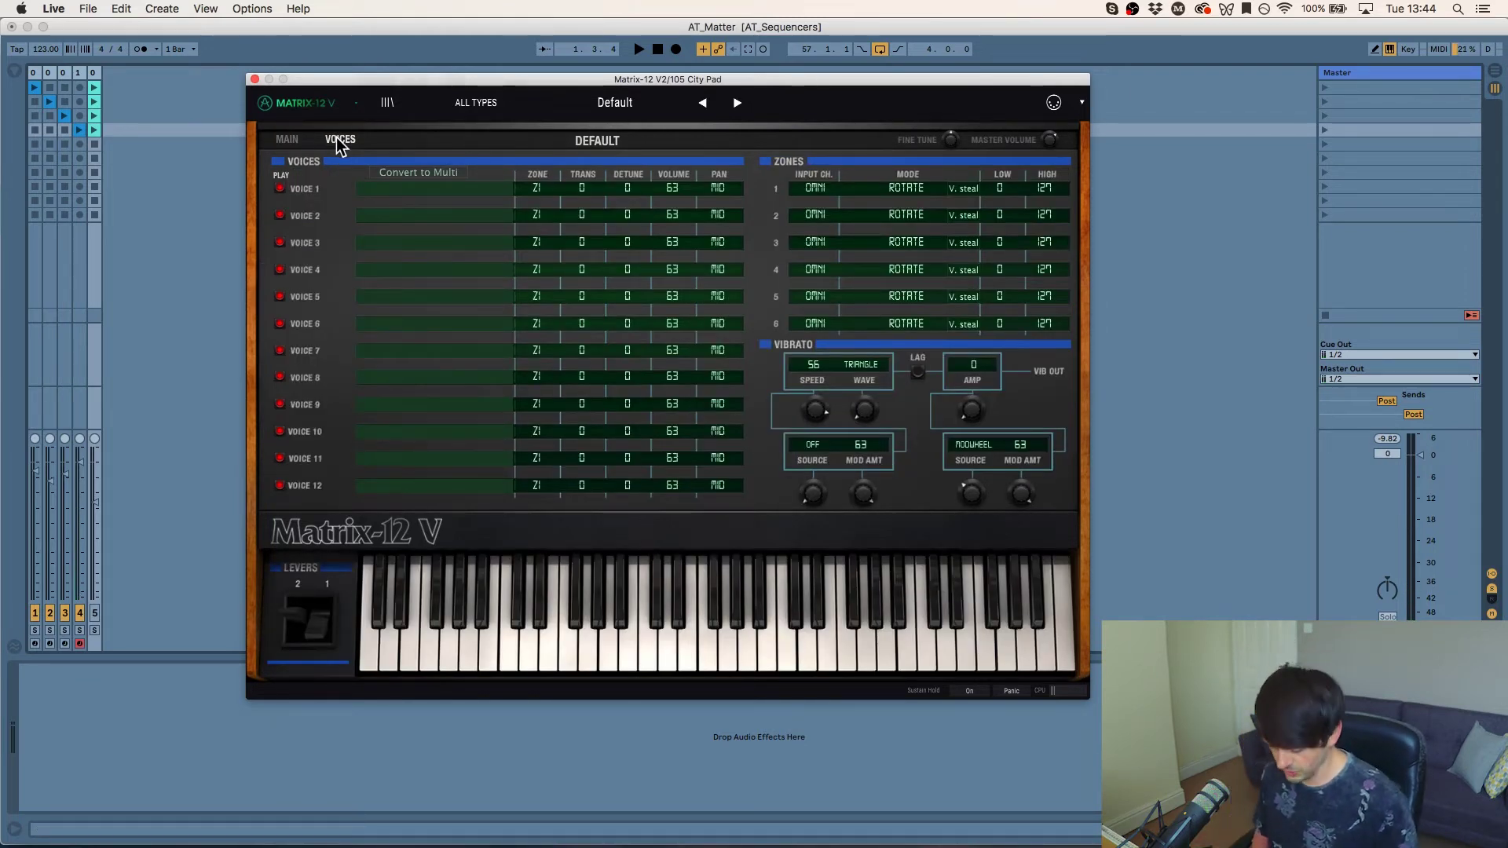
key(h)
key(k)
key(f)
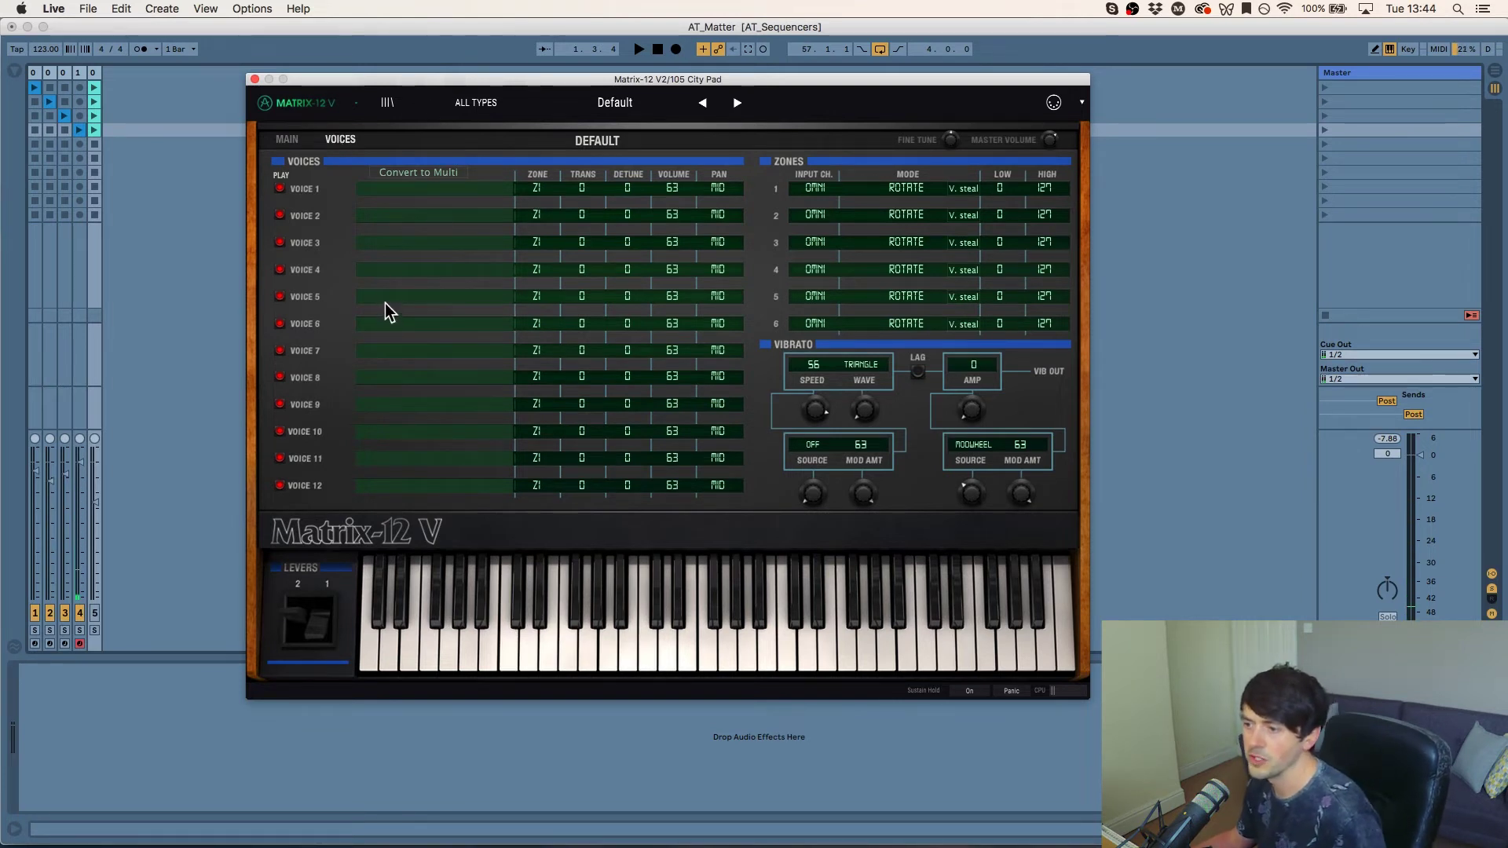
Step: Disable voices 2 through 12, leaving only voice 1 enabled
click(279, 215)
click(279, 242)
click(280, 270)
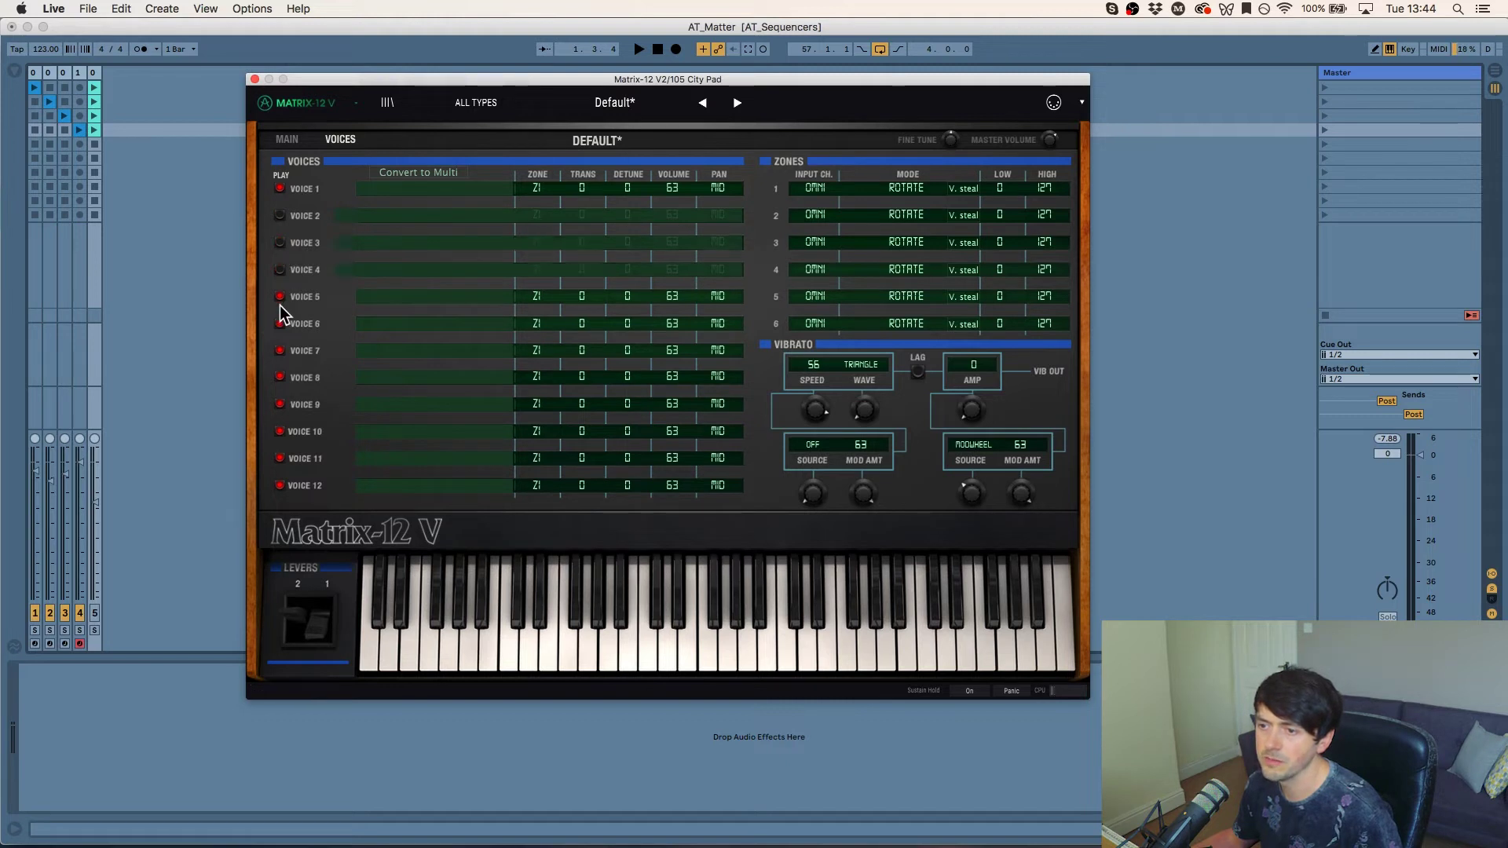
click(281, 296)
click(280, 324)
click(280, 351)
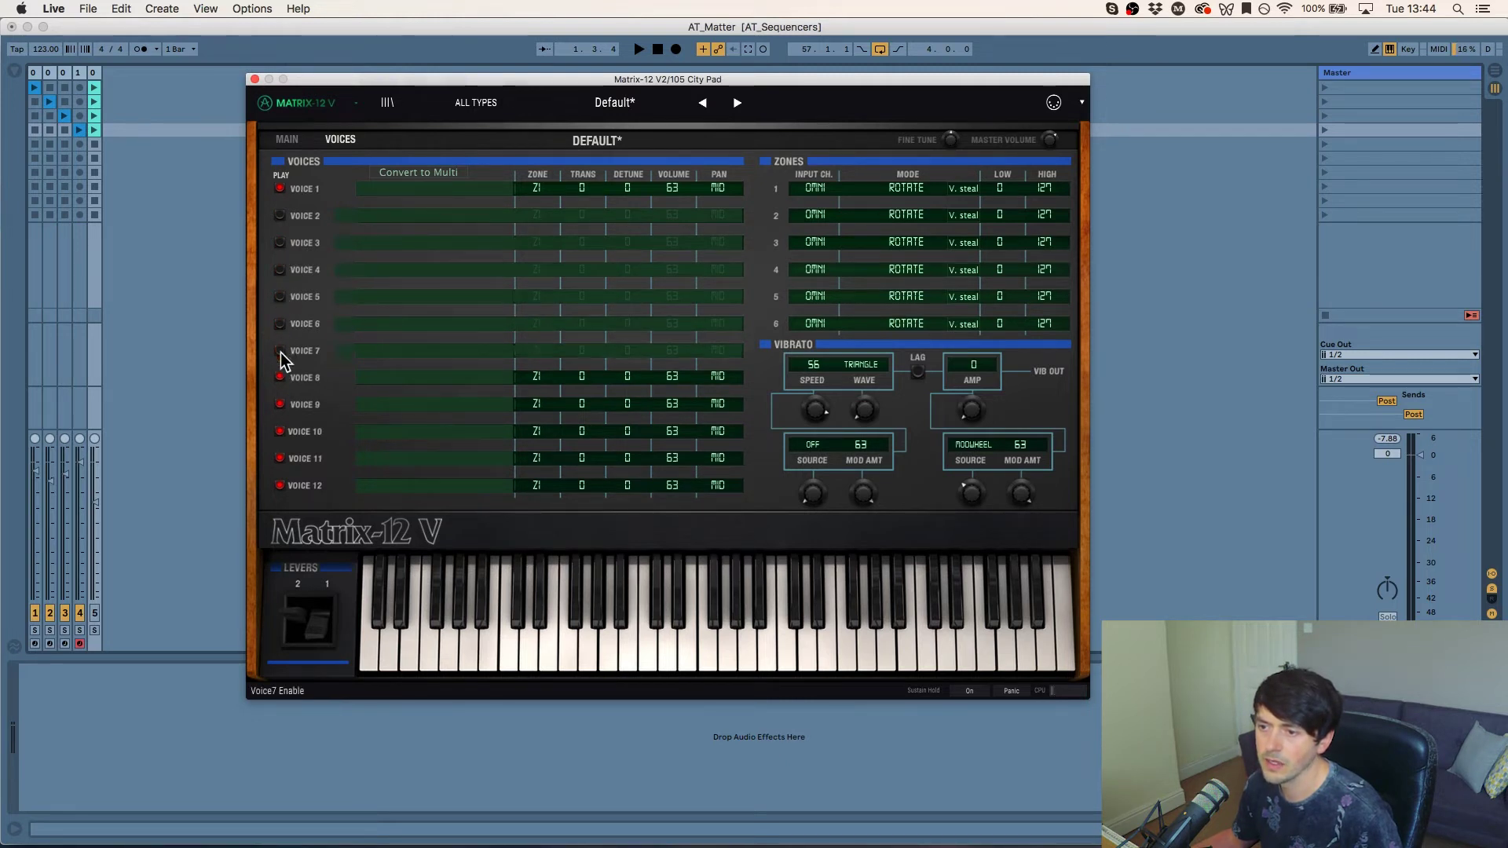
click(280, 378)
click(280, 404)
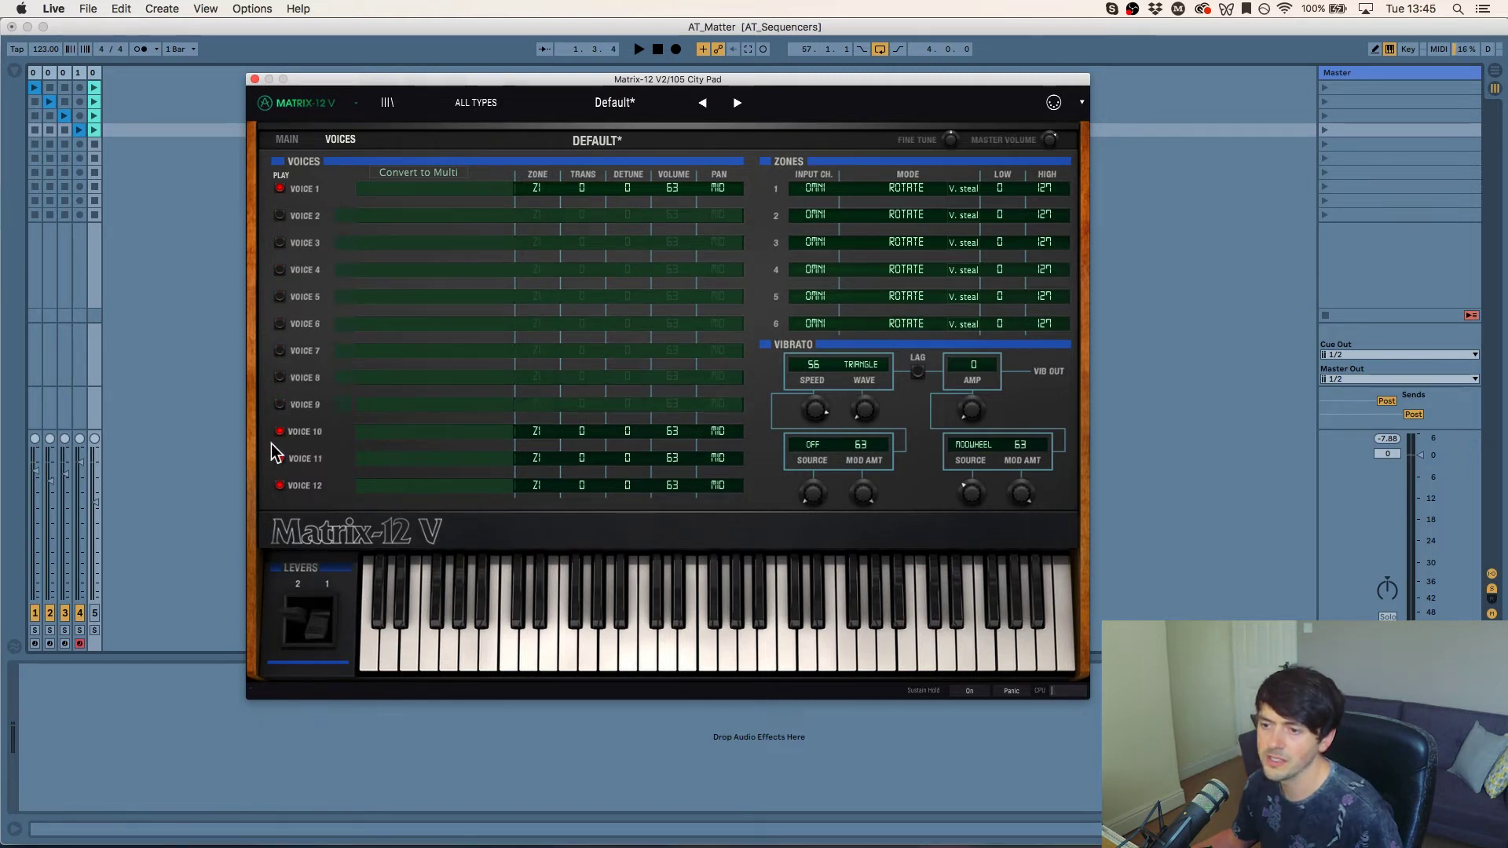
click(279, 431)
click(279, 458)
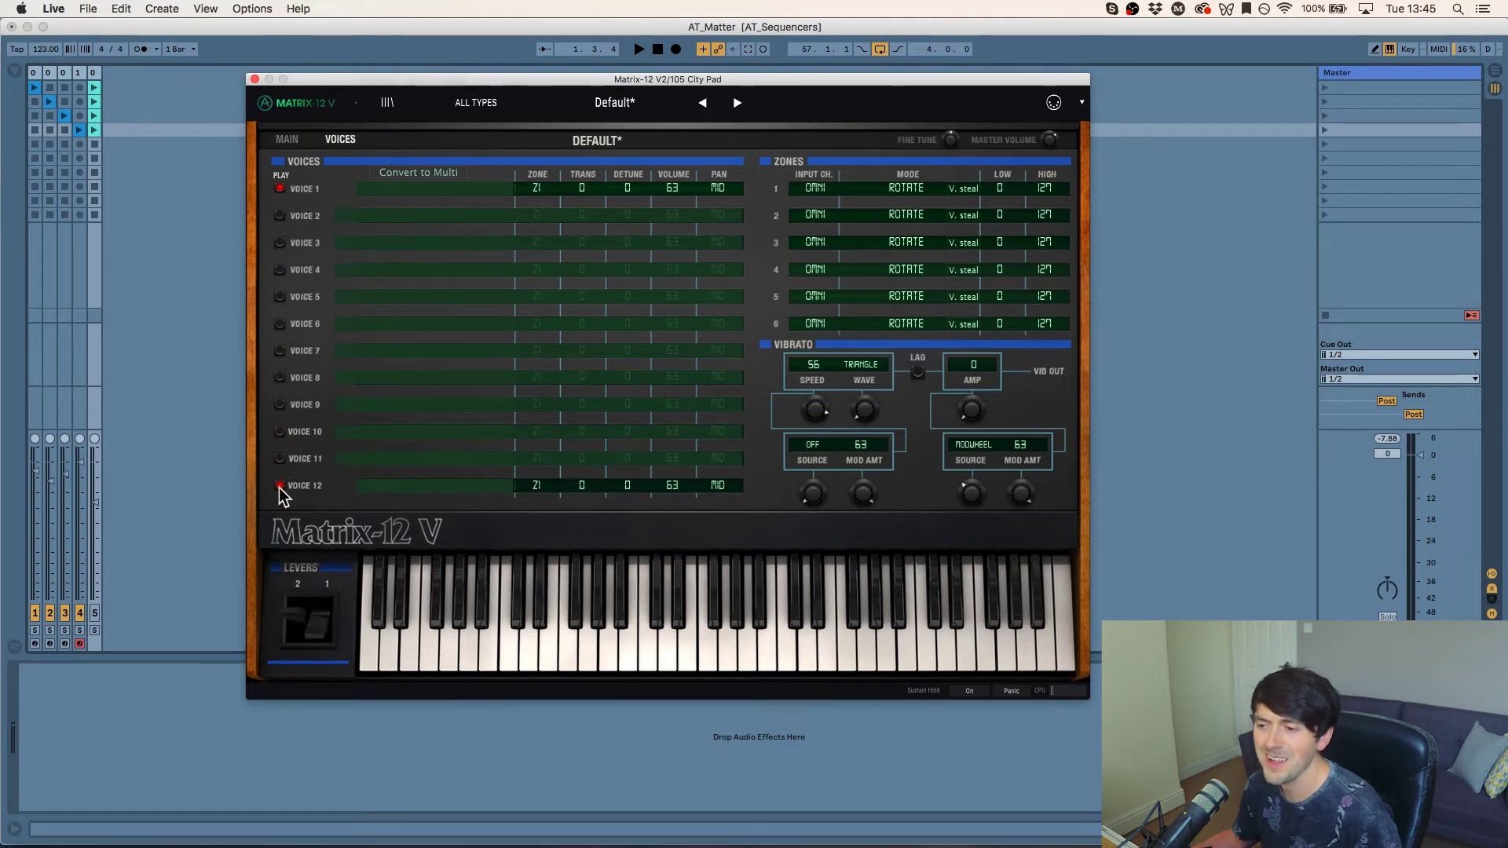
click(279, 486)
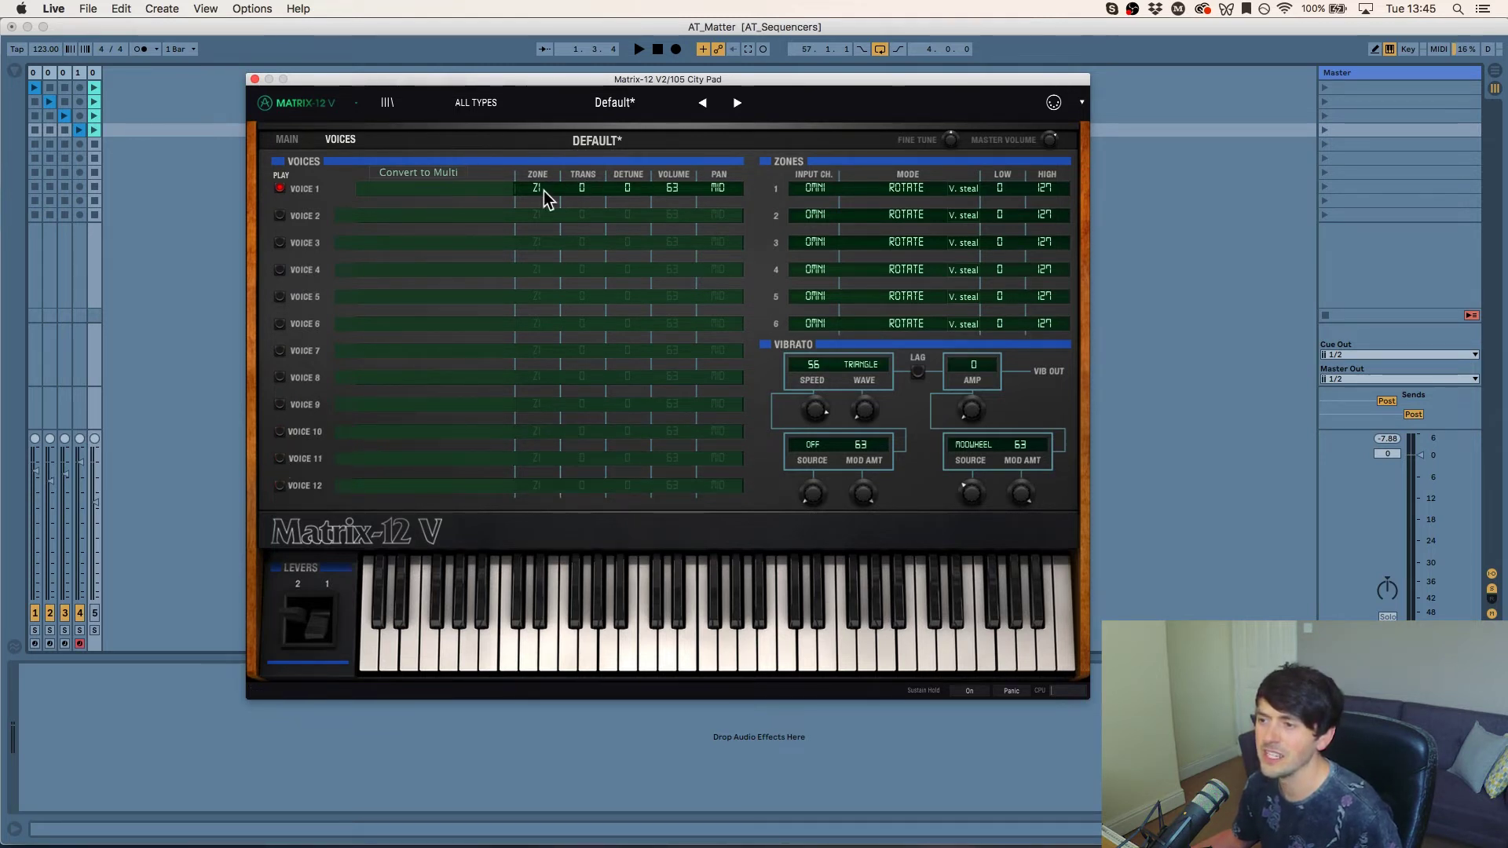
Step: Enable voice 2 and set the zone of voices 1 and 2 to Omni
click(279, 215)
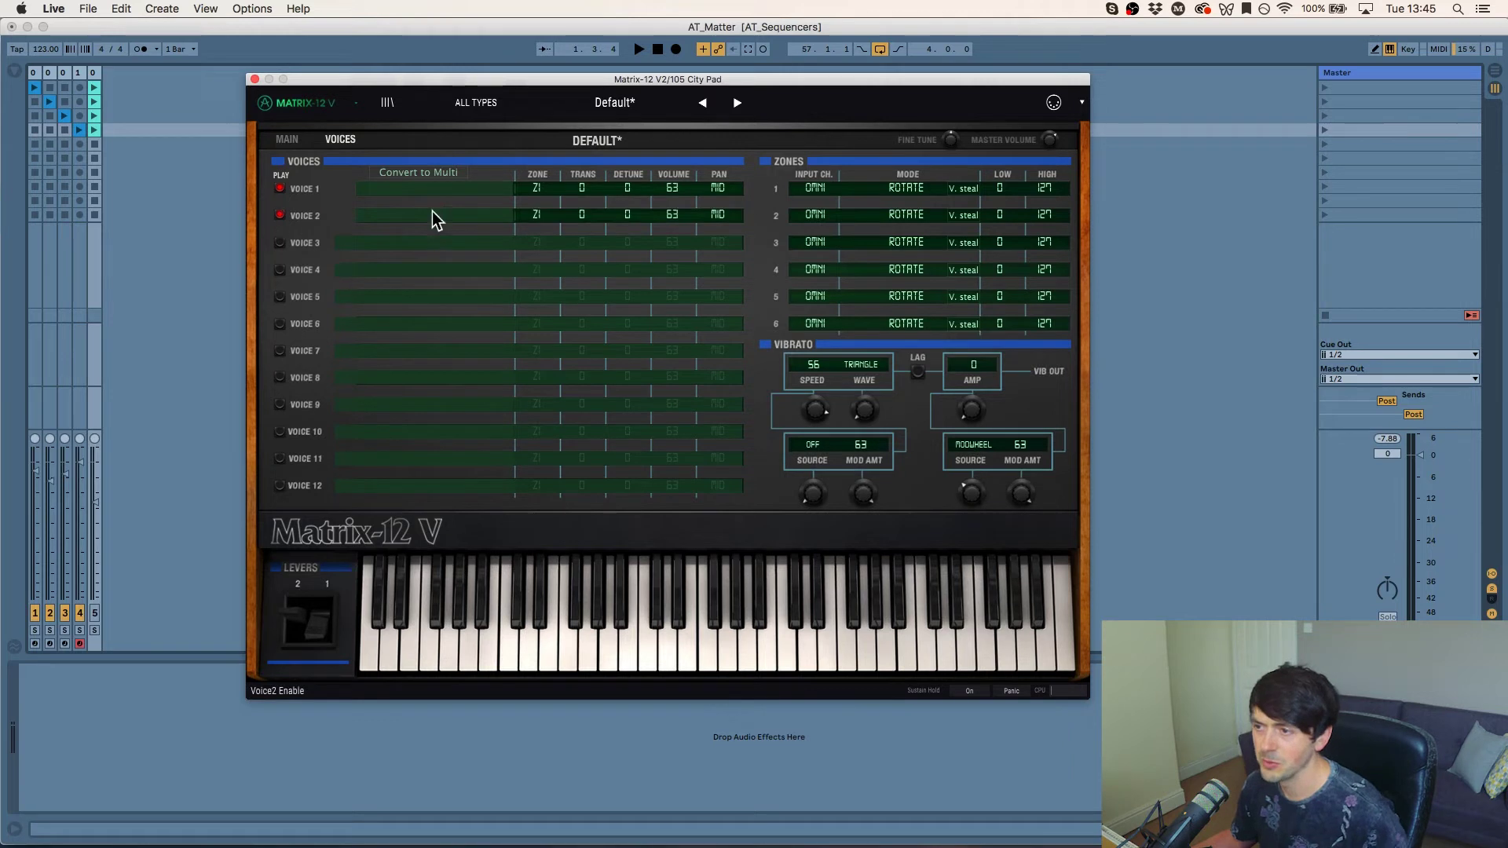
click(537, 187)
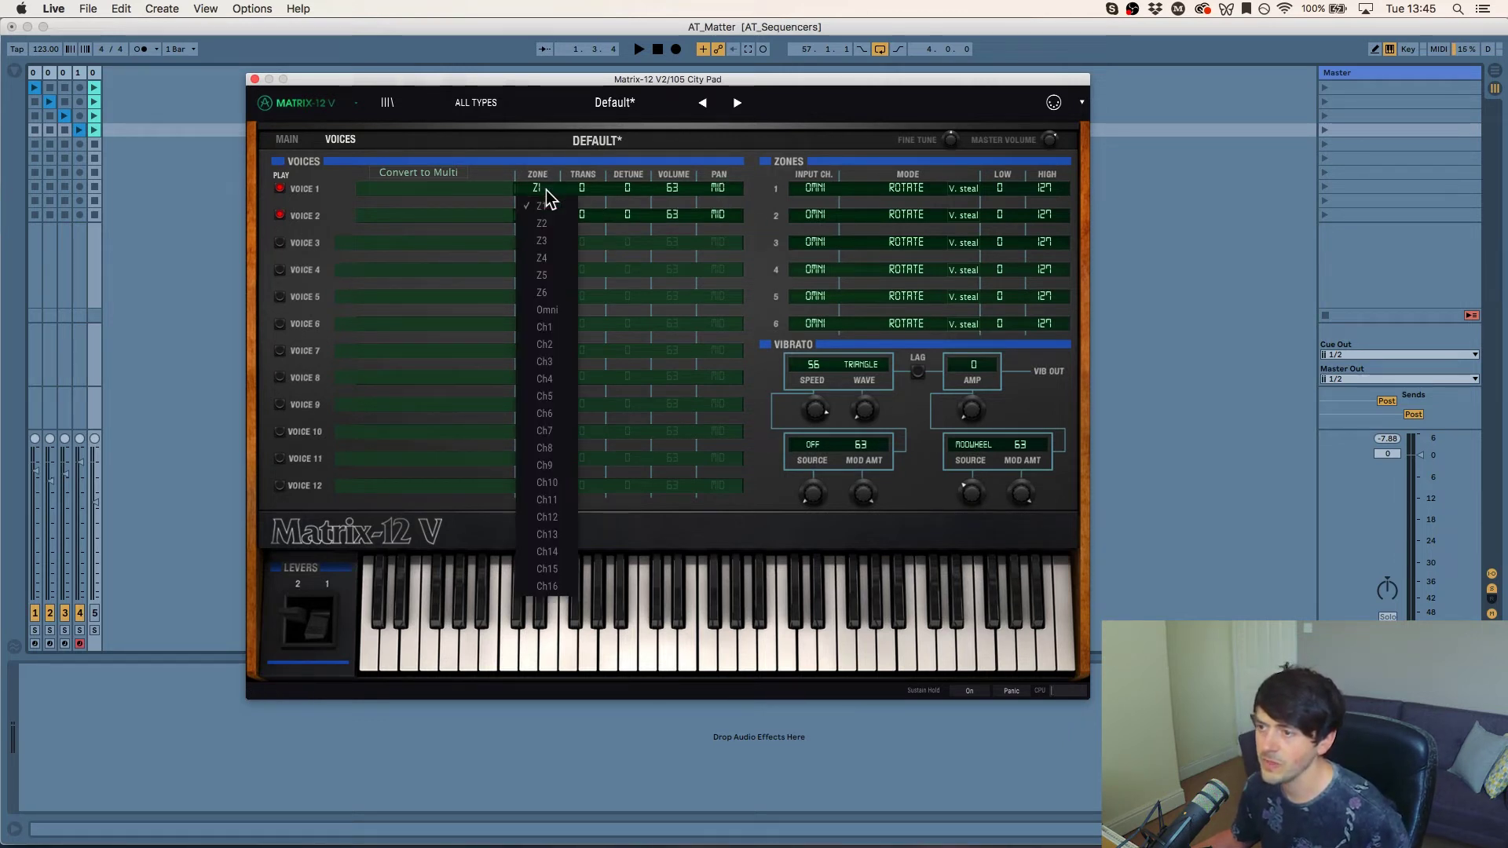
click(552, 311)
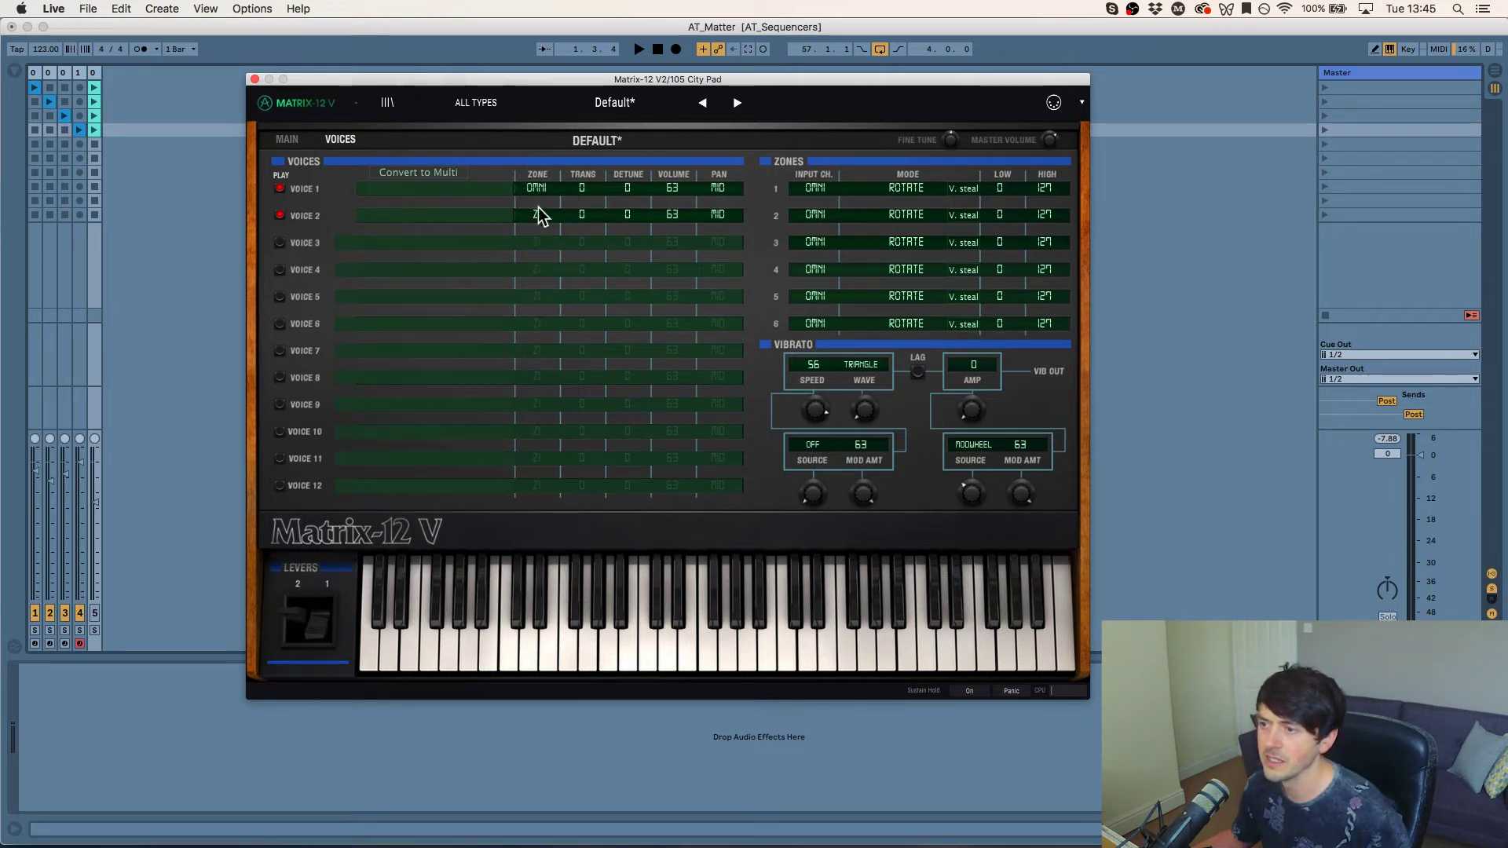
click(538, 213)
click(544, 338)
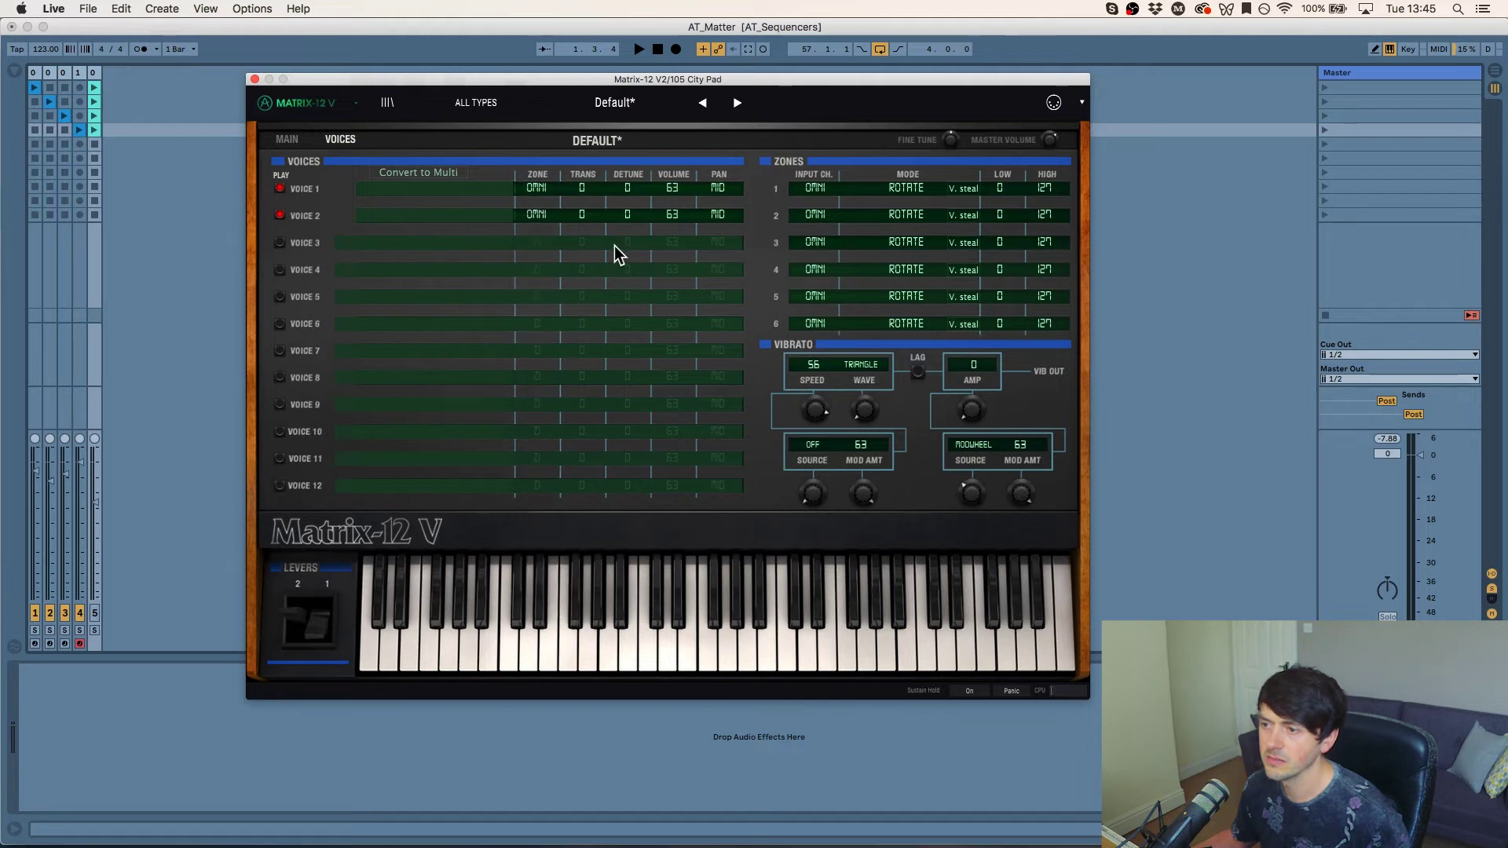
Step: Pan voice 2 to Left, then enable voice 3 and pan it to Right
click(717, 215)
click(744, 233)
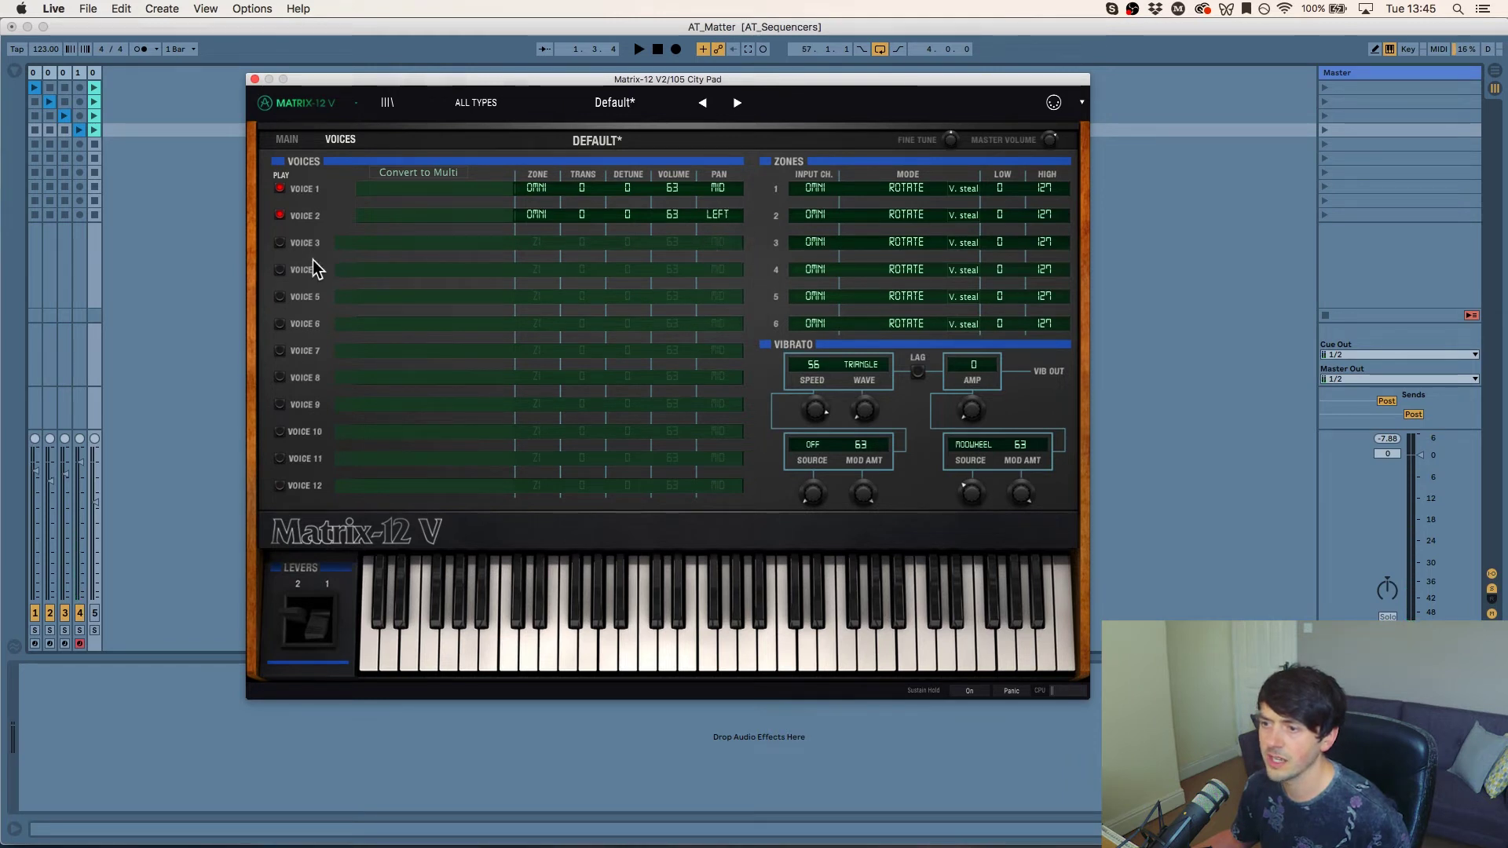
click(280, 243)
click(727, 243)
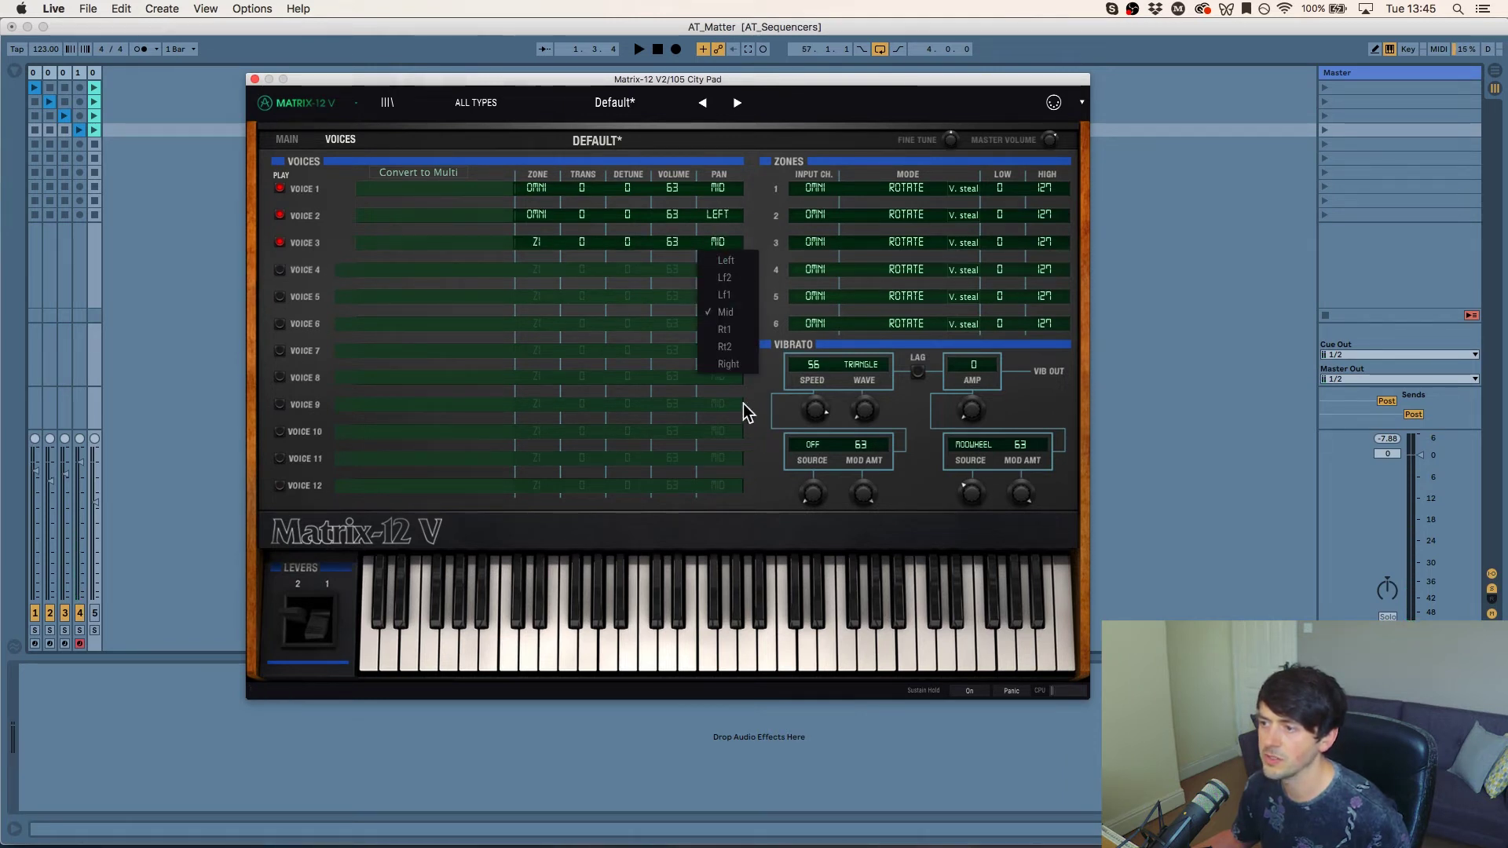
click(728, 364)
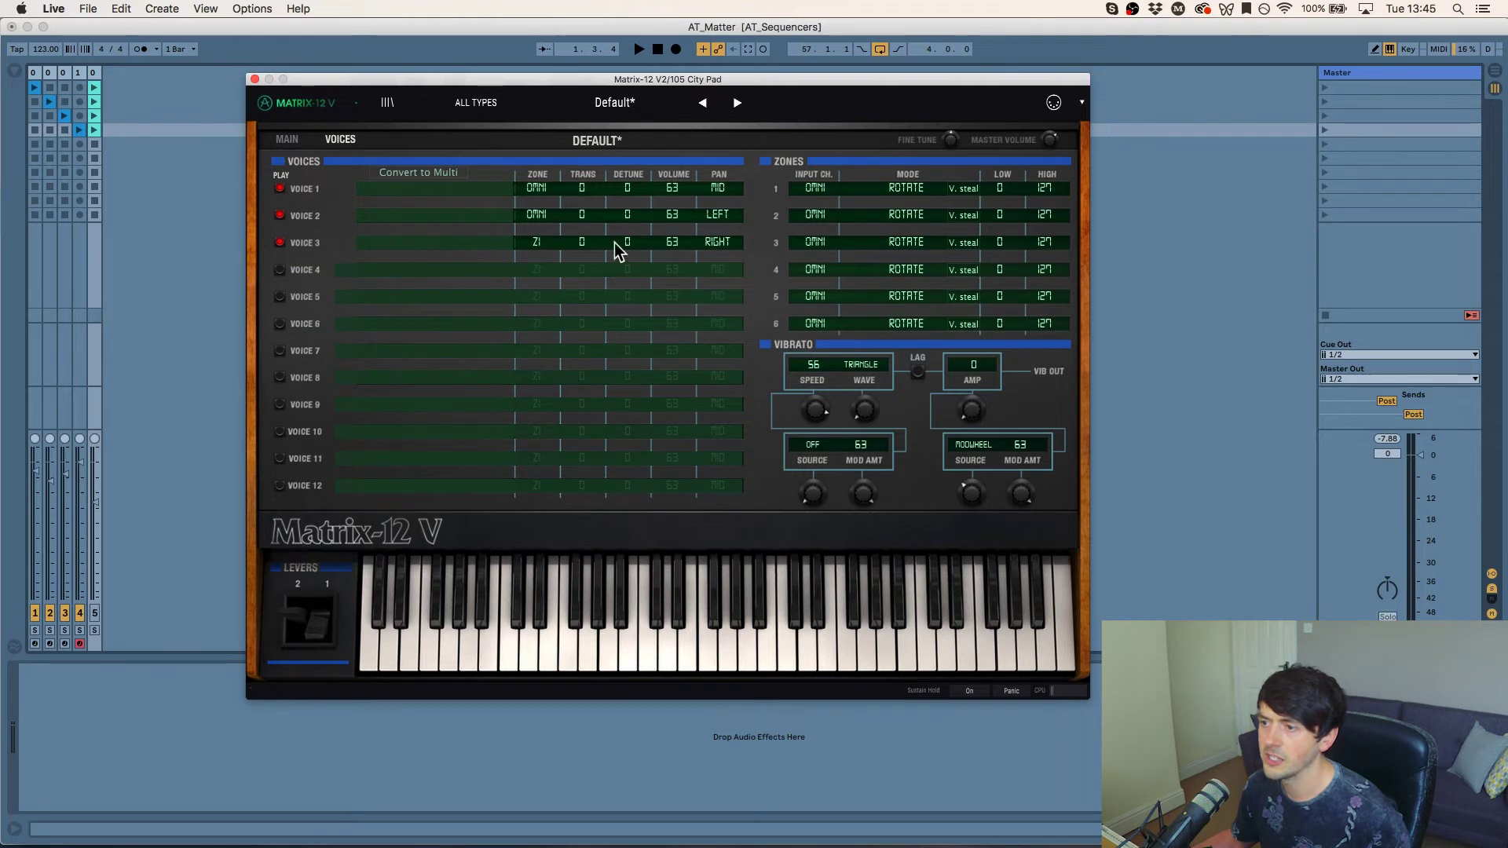
Step: Detune voice 2 to 15 and voice 3 to -31, and set voice 3's zone to Omni
drag(627, 214, 632, 177)
drag(620, 242, 620, 271)
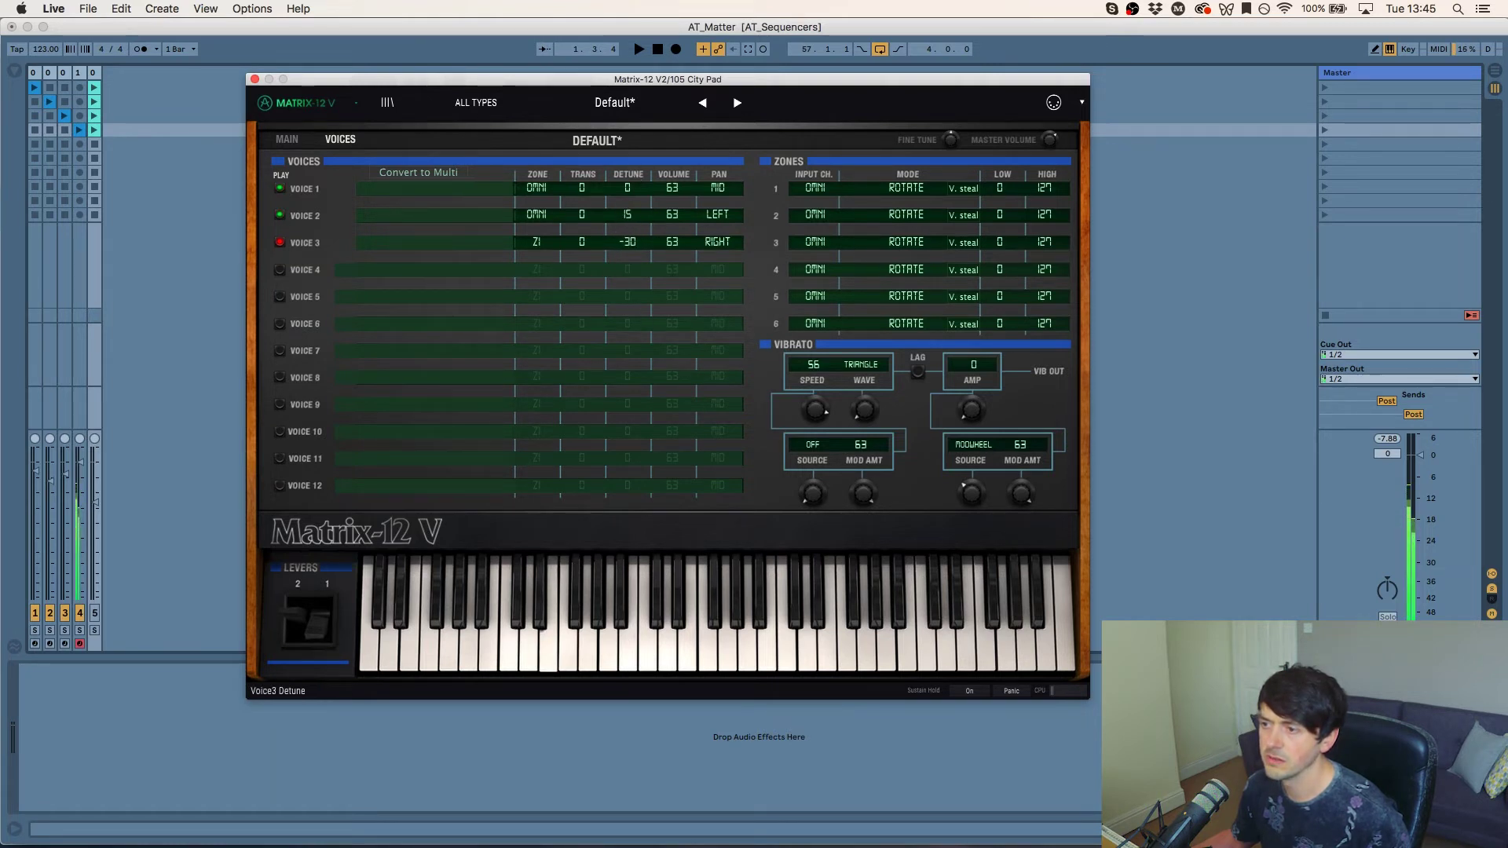
click(549, 245)
click(546, 365)
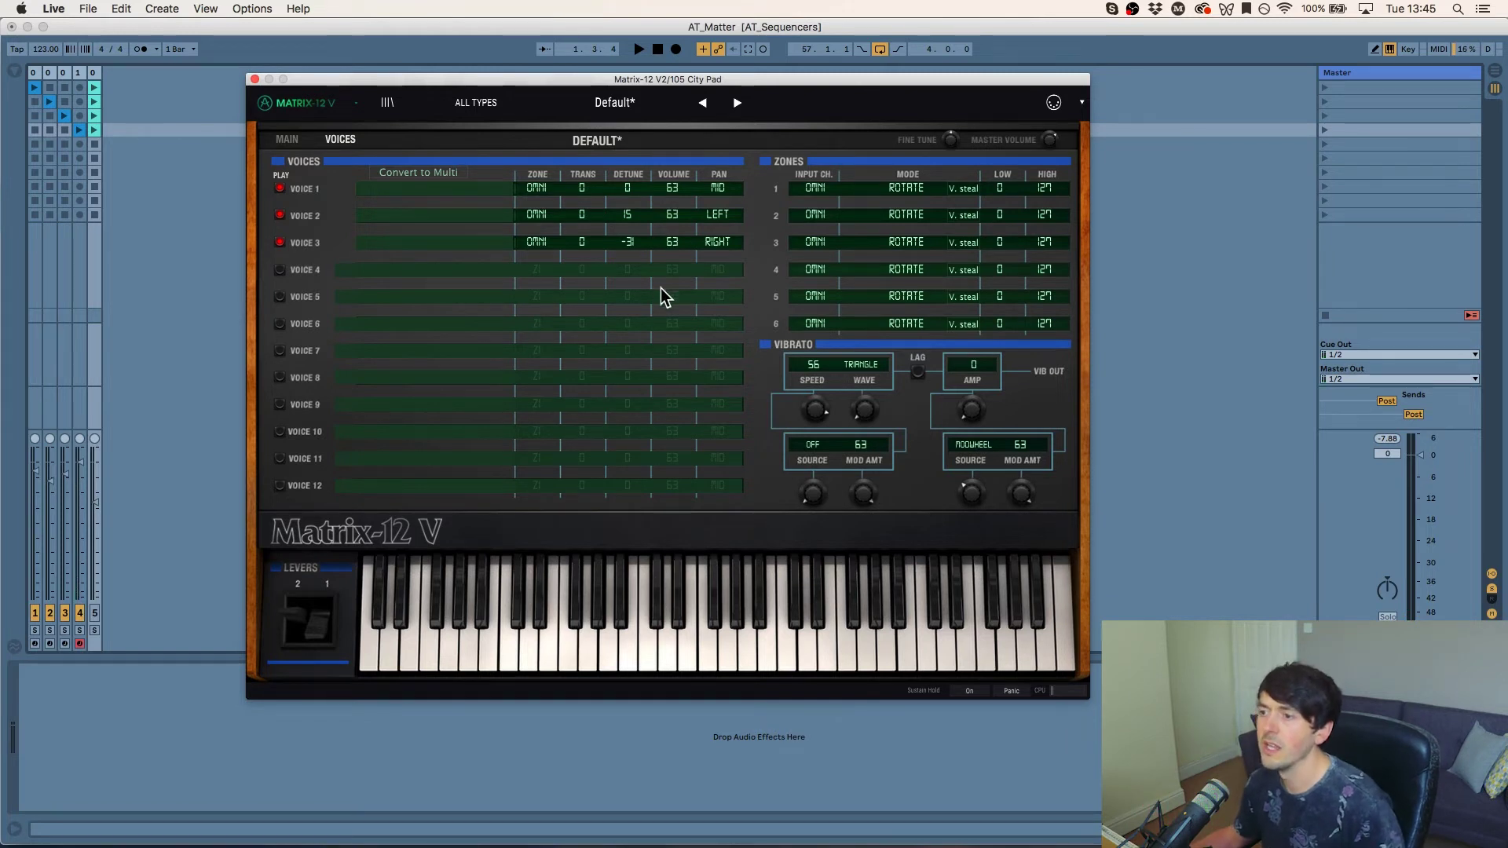
Step: Assign voices 1, 2 and 3 to zone Z1, and transpose voice 2 to 12 and voice 3 to -12
click(534, 222)
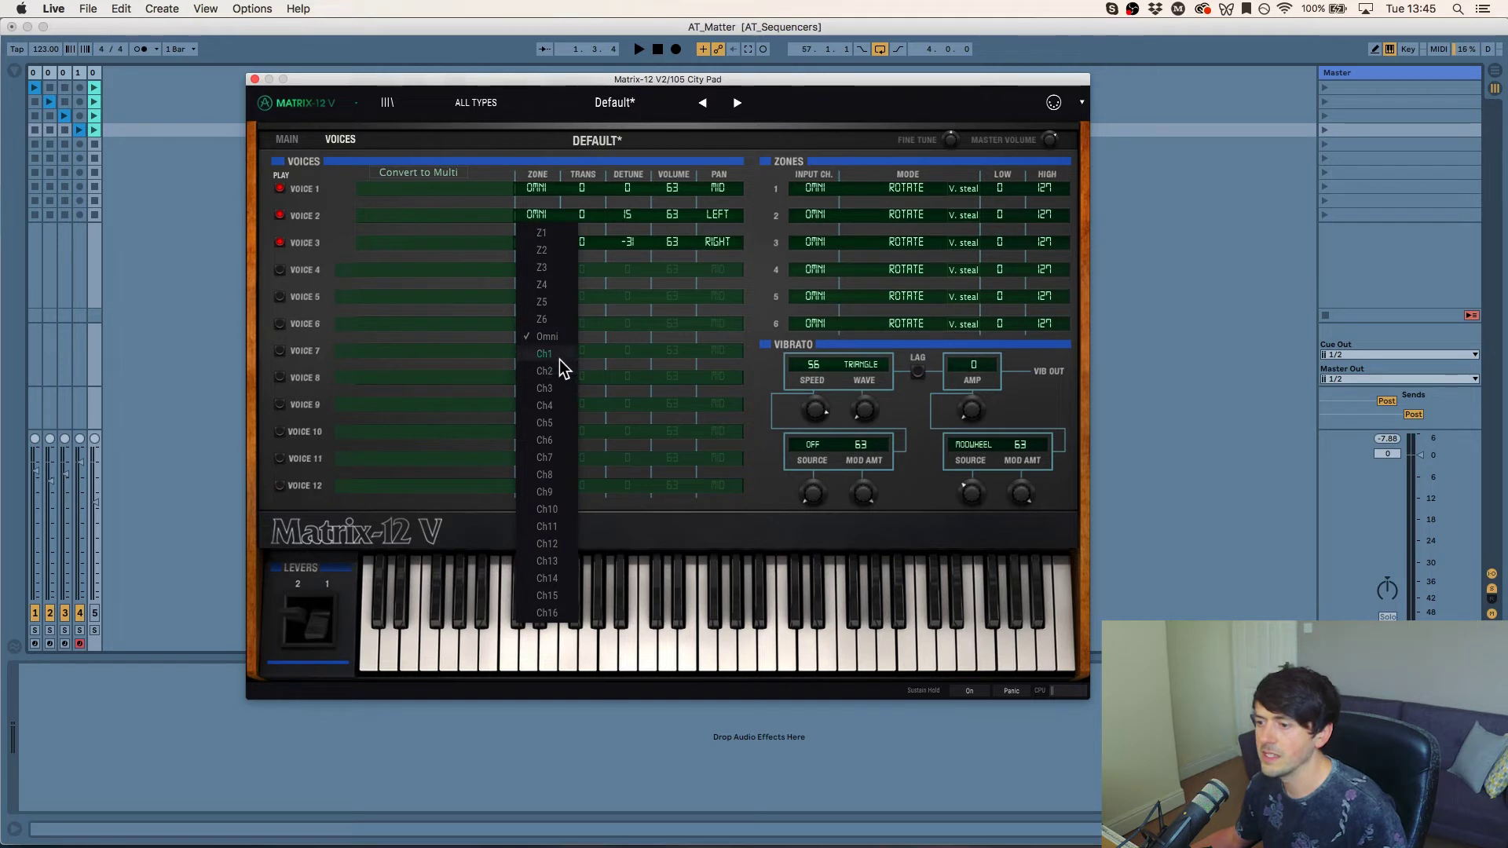
click(547, 230)
click(524, 191)
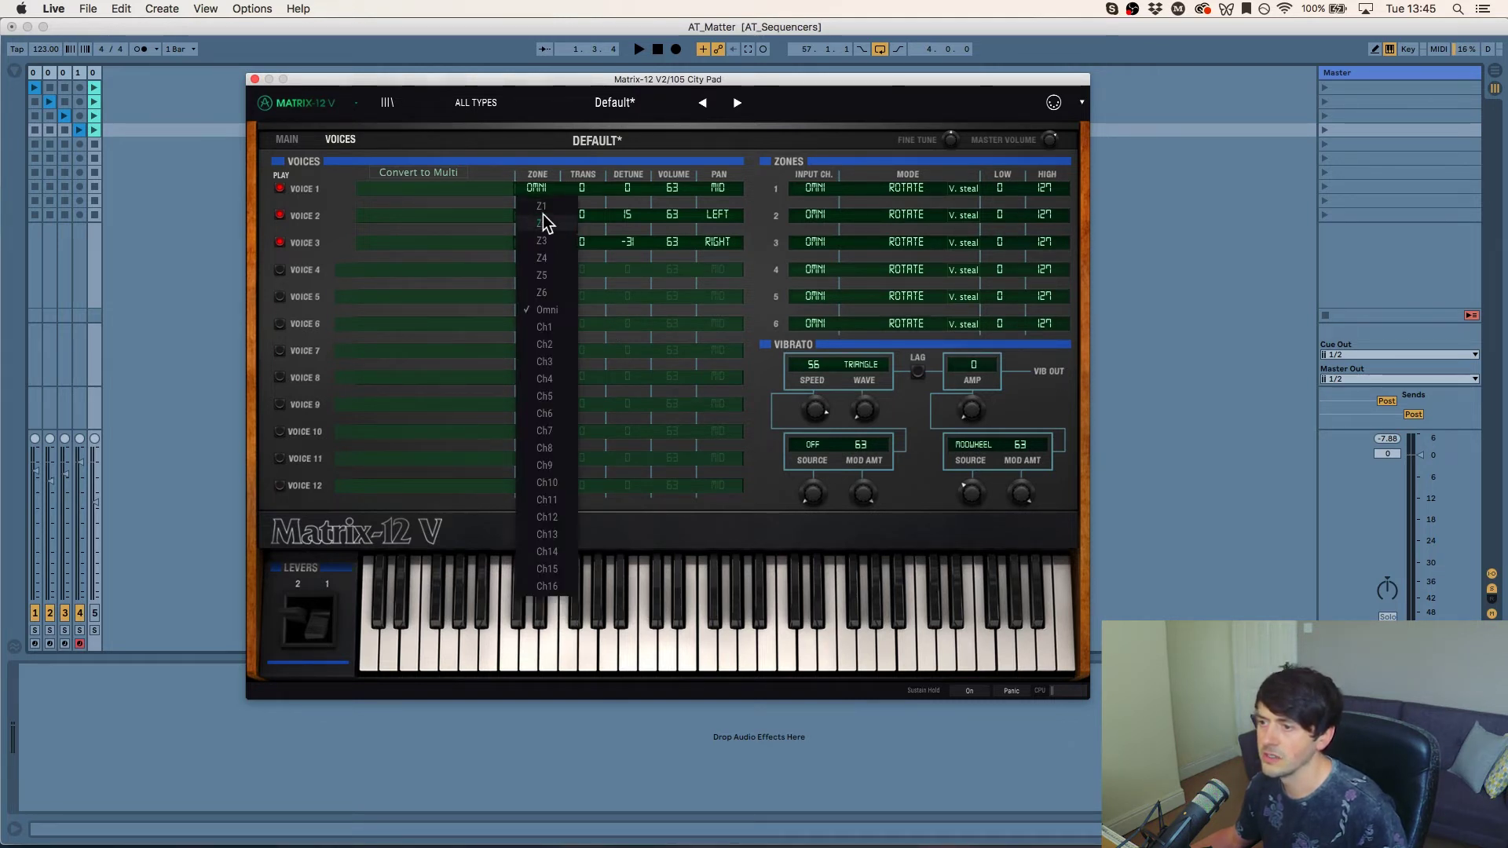
click(543, 208)
click(537, 241)
click(541, 260)
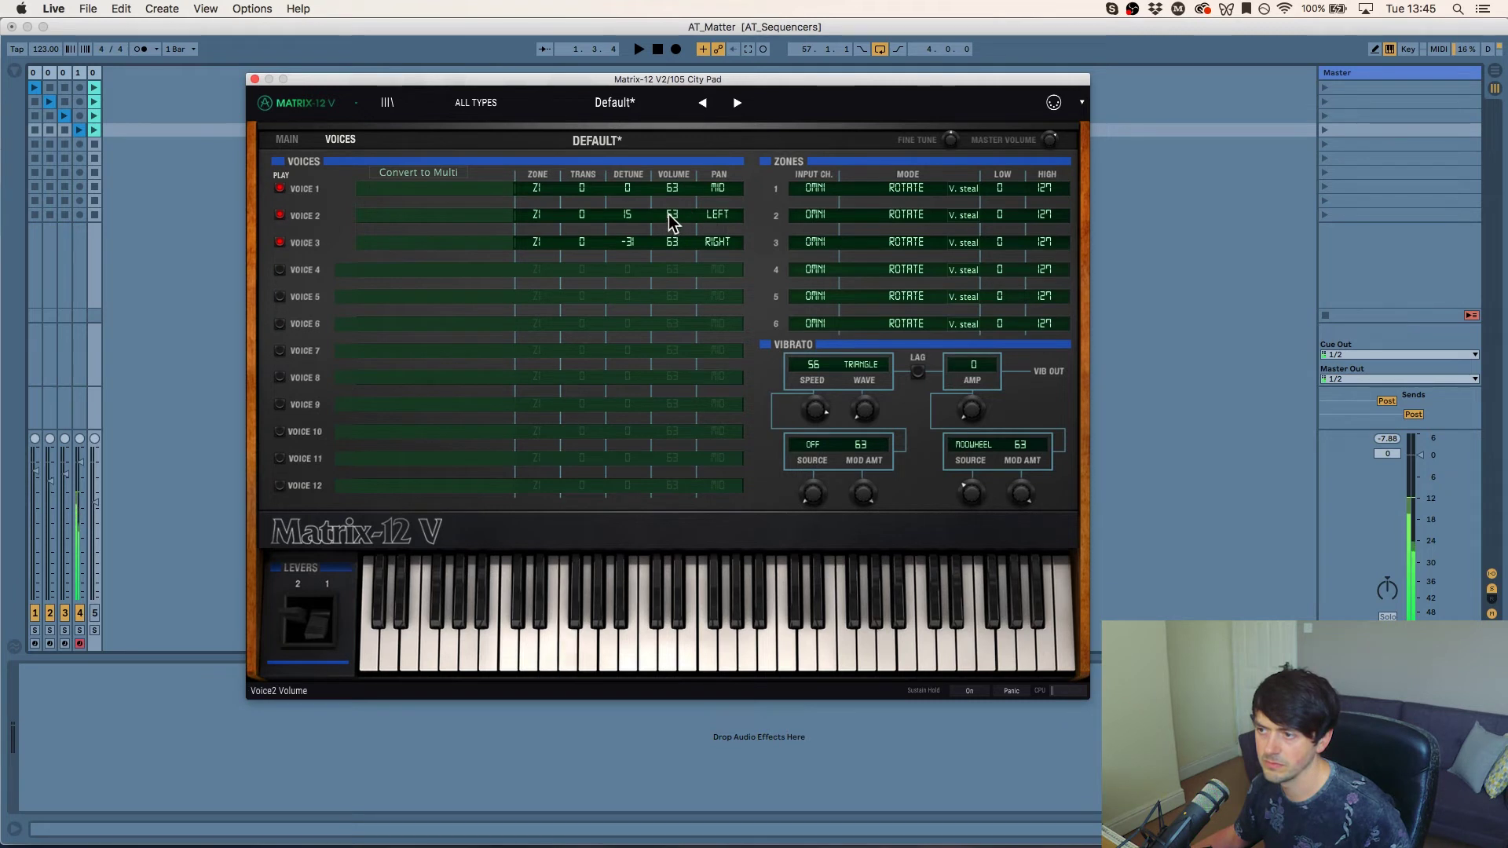
drag(582, 214, 583, 197)
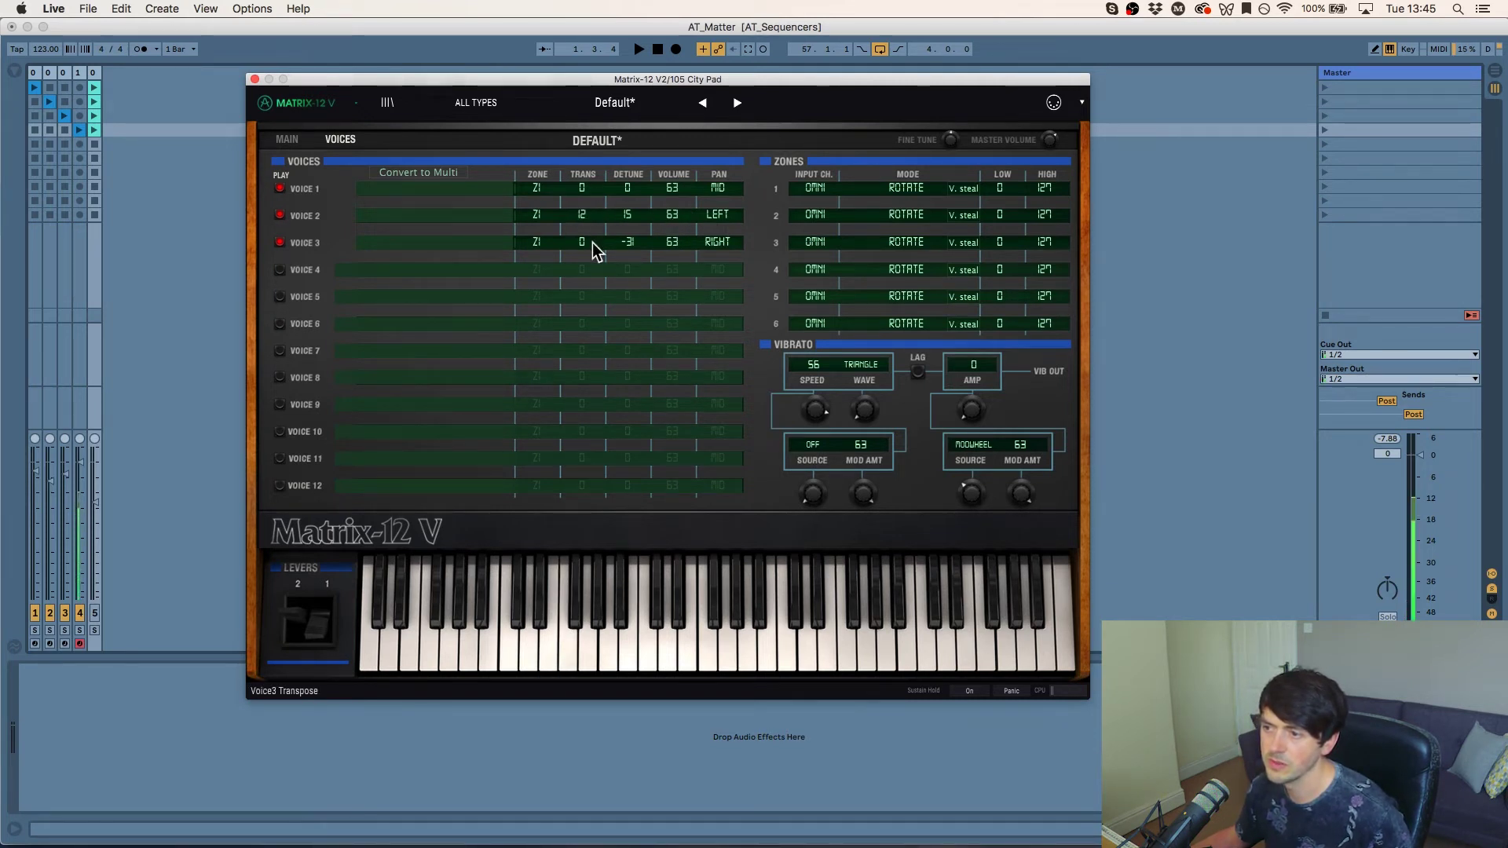
drag(590, 240, 590, 275)
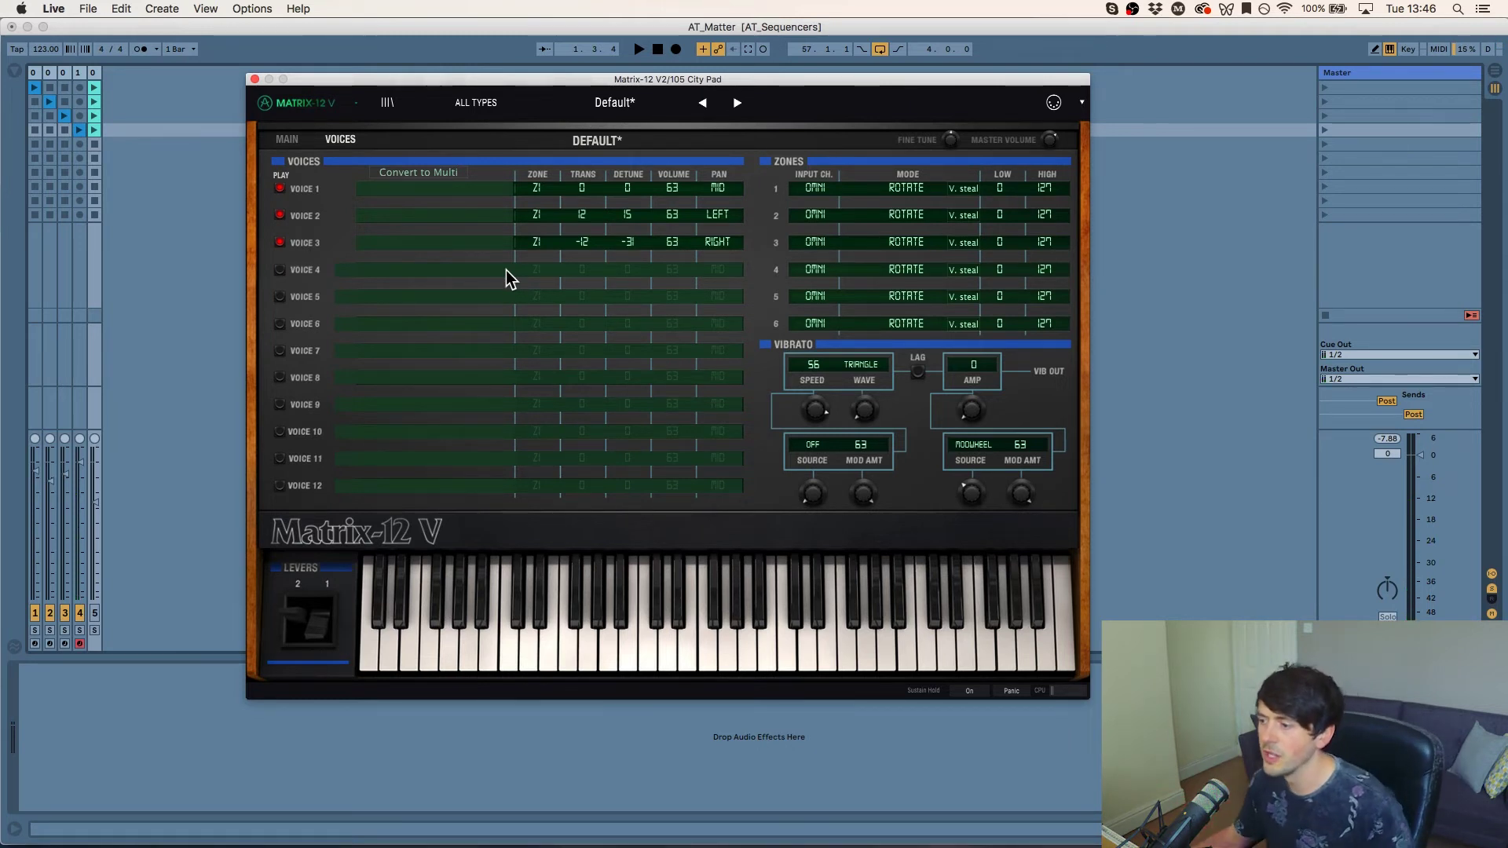
Step: Return to the main sound modules and load a Delay in the first effect slot
click(295, 140)
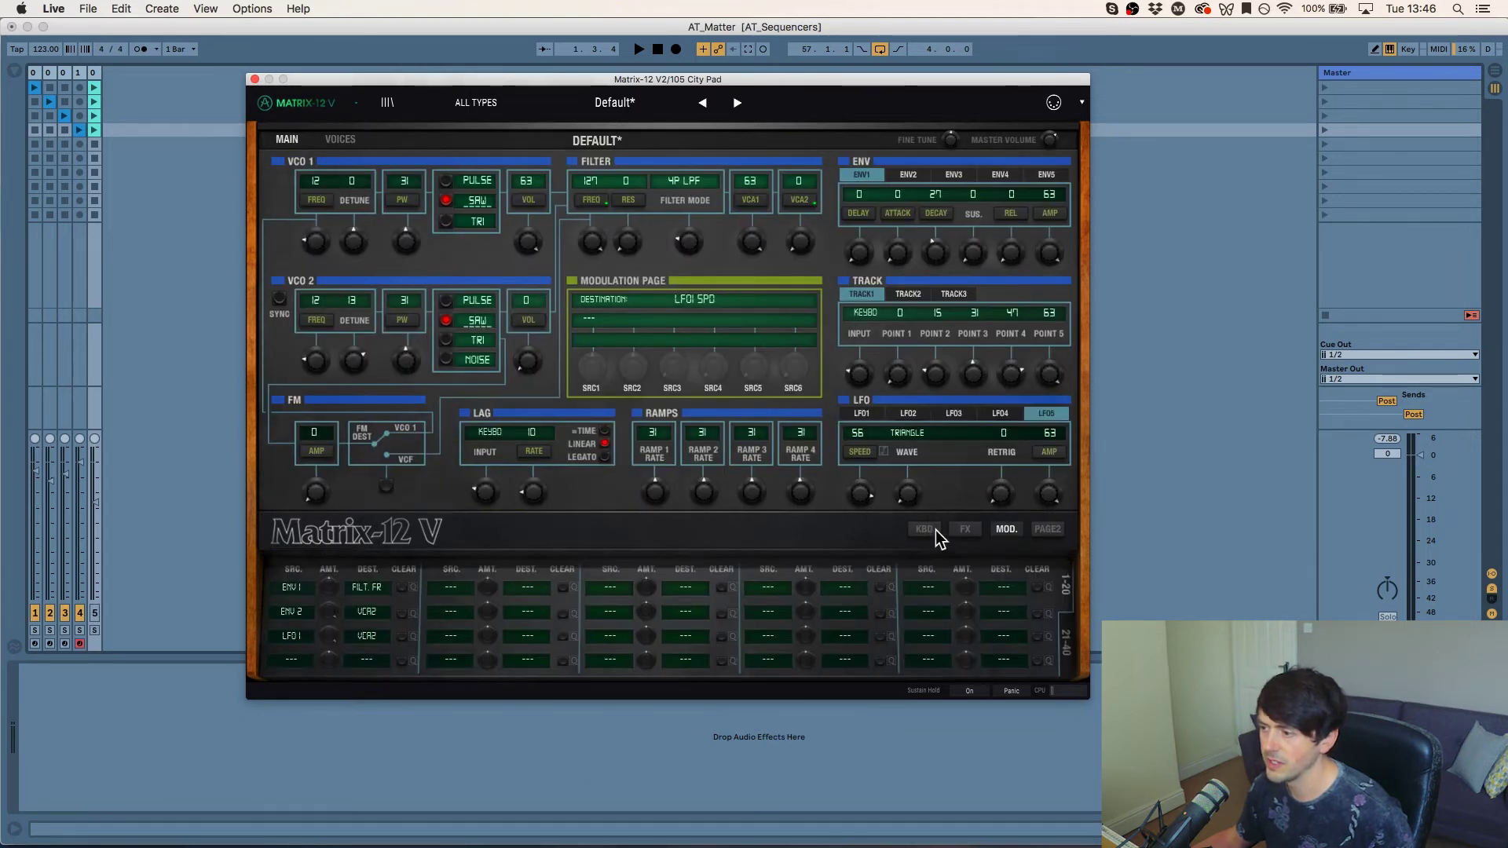
click(961, 529)
click(343, 575)
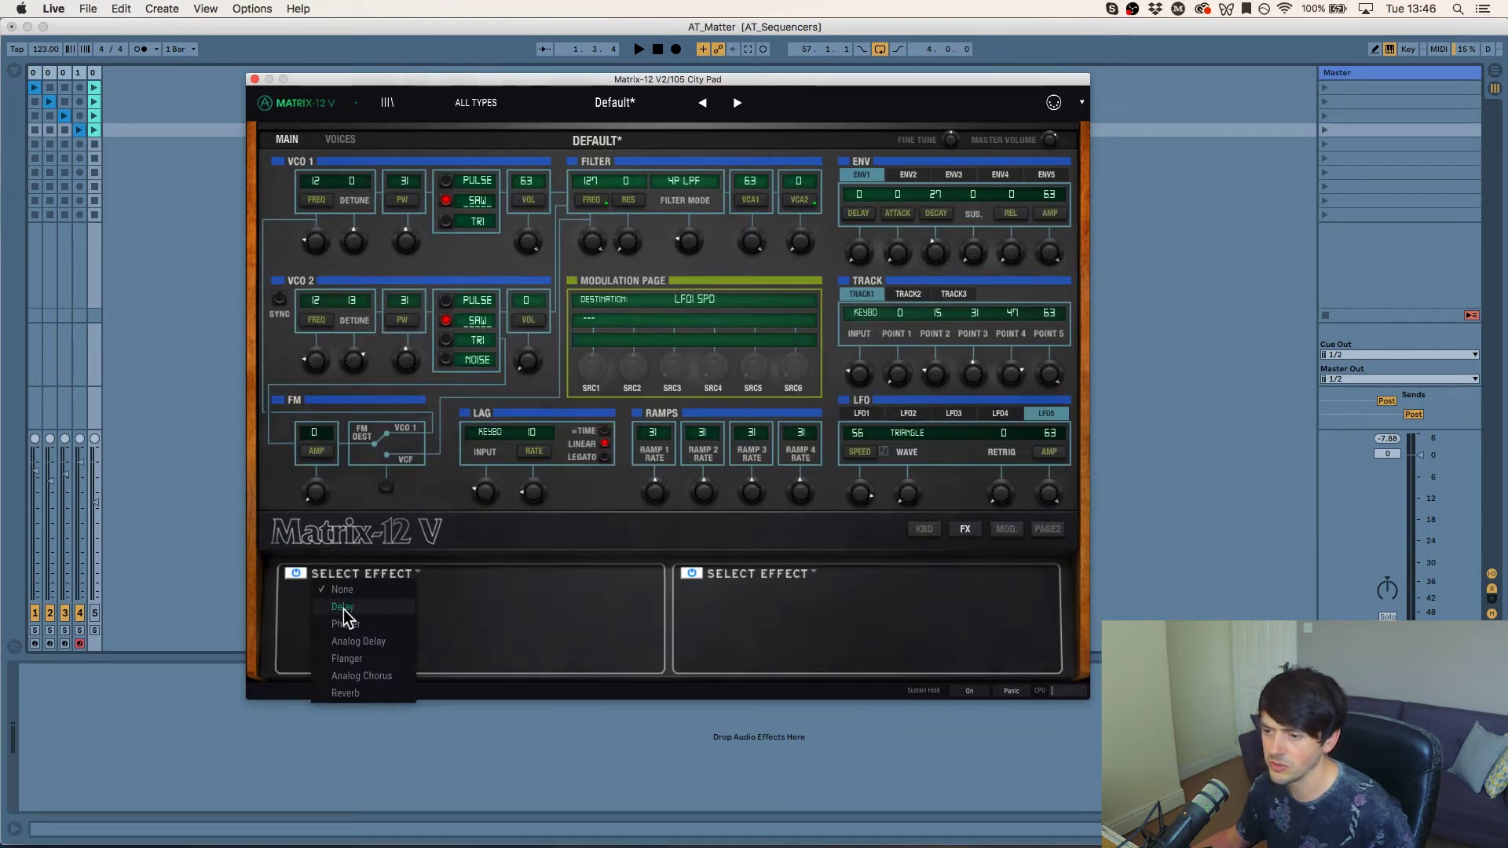
click(364, 608)
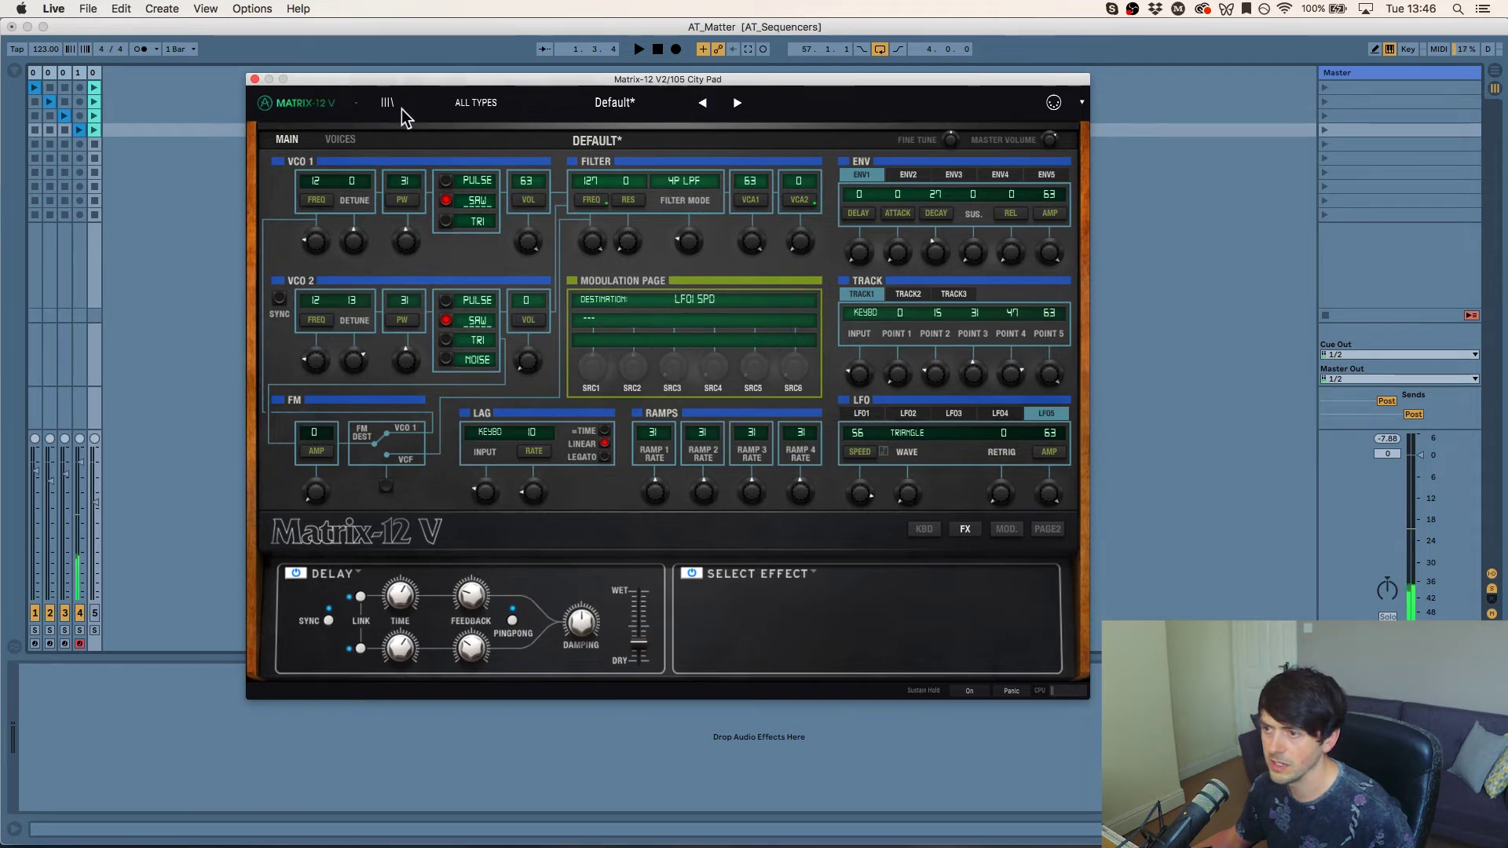
Step: Compare the voice settings with the main modules and try the performance levers beside the keyboard
click(342, 139)
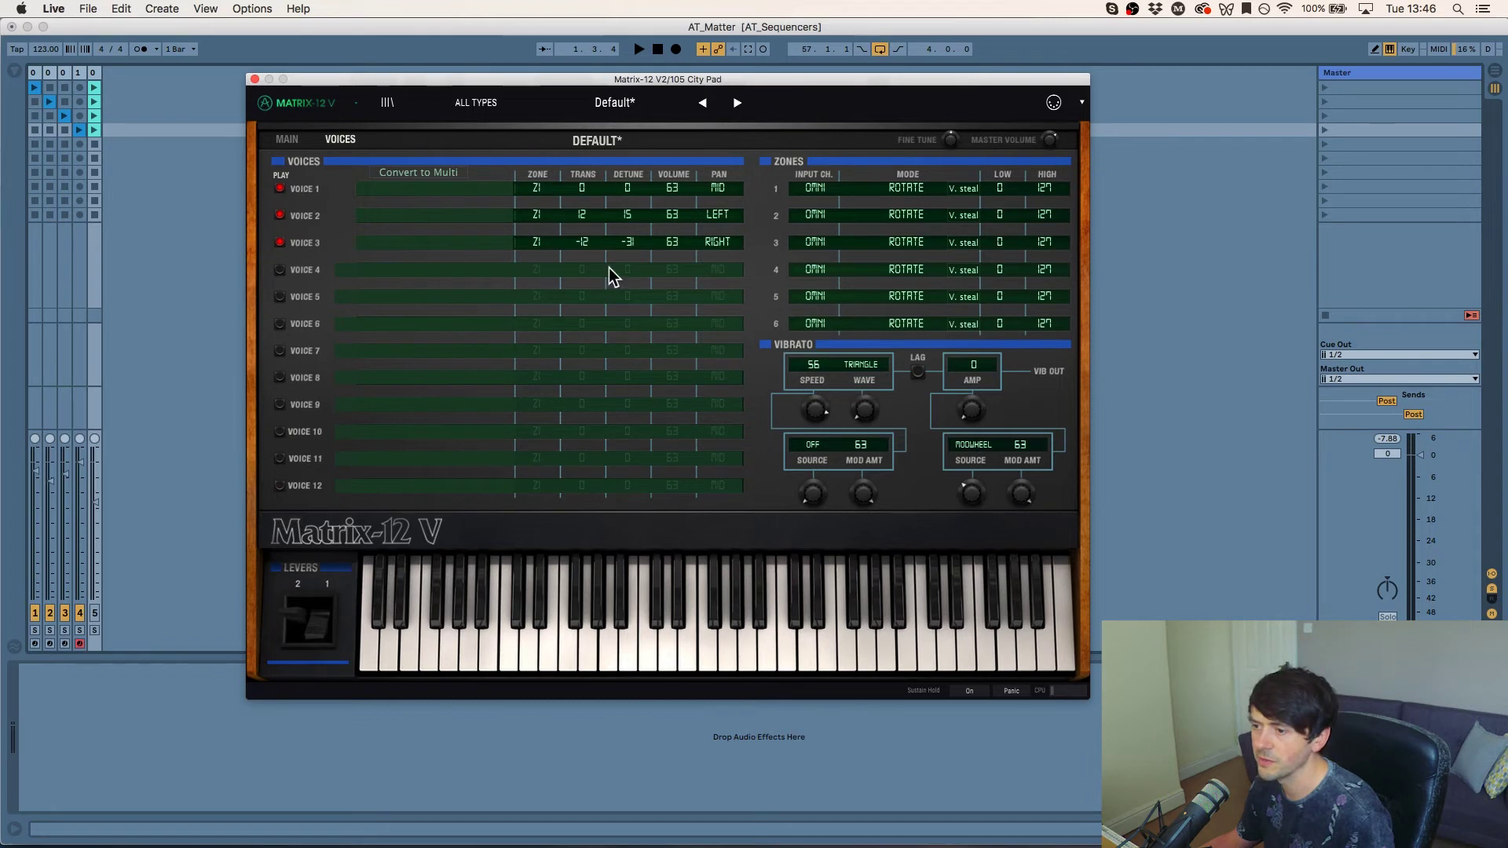
click(288, 141)
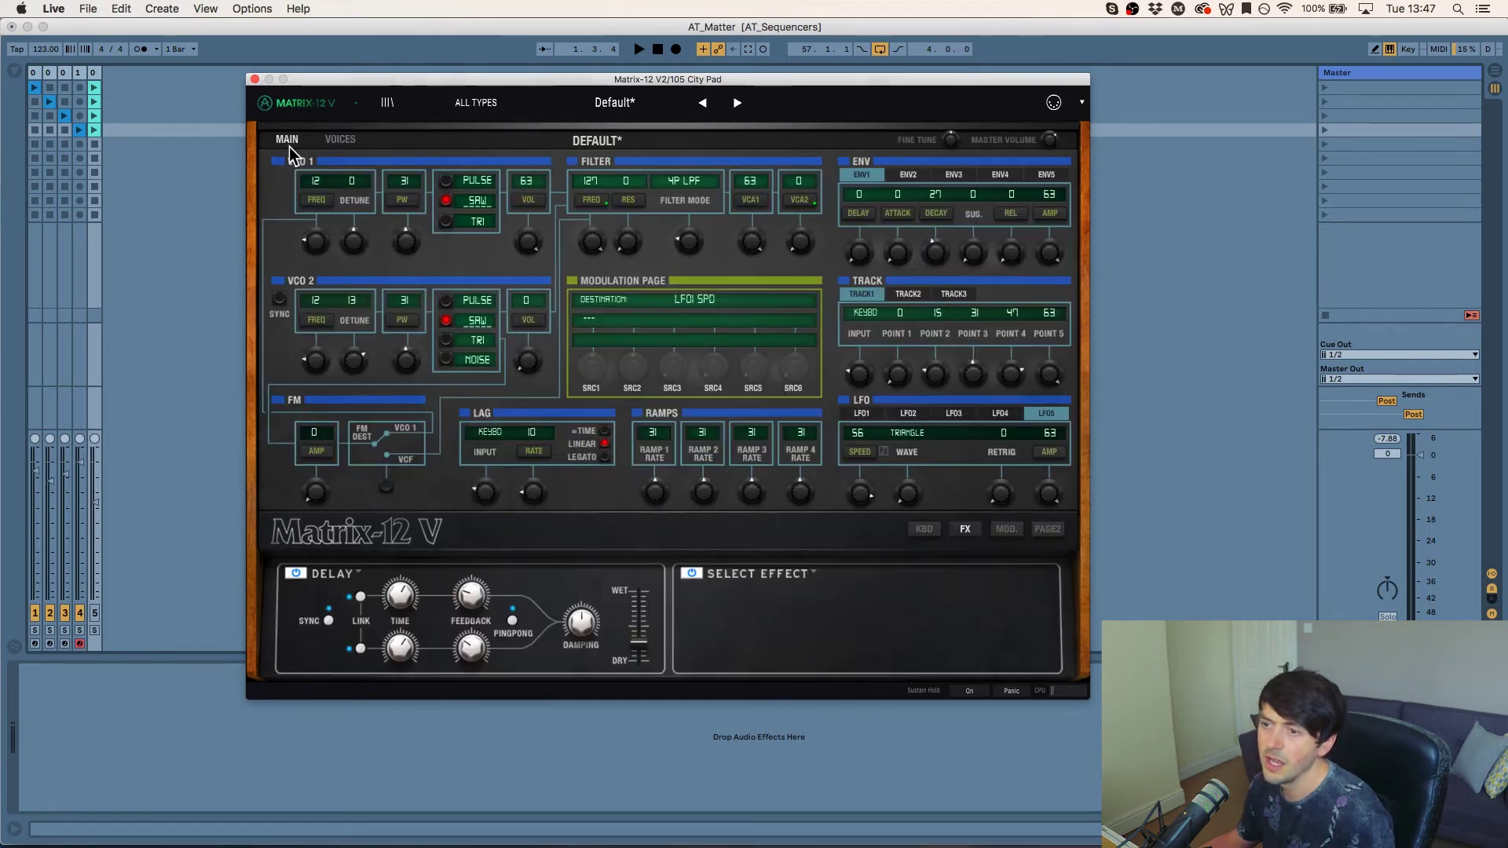
click(338, 140)
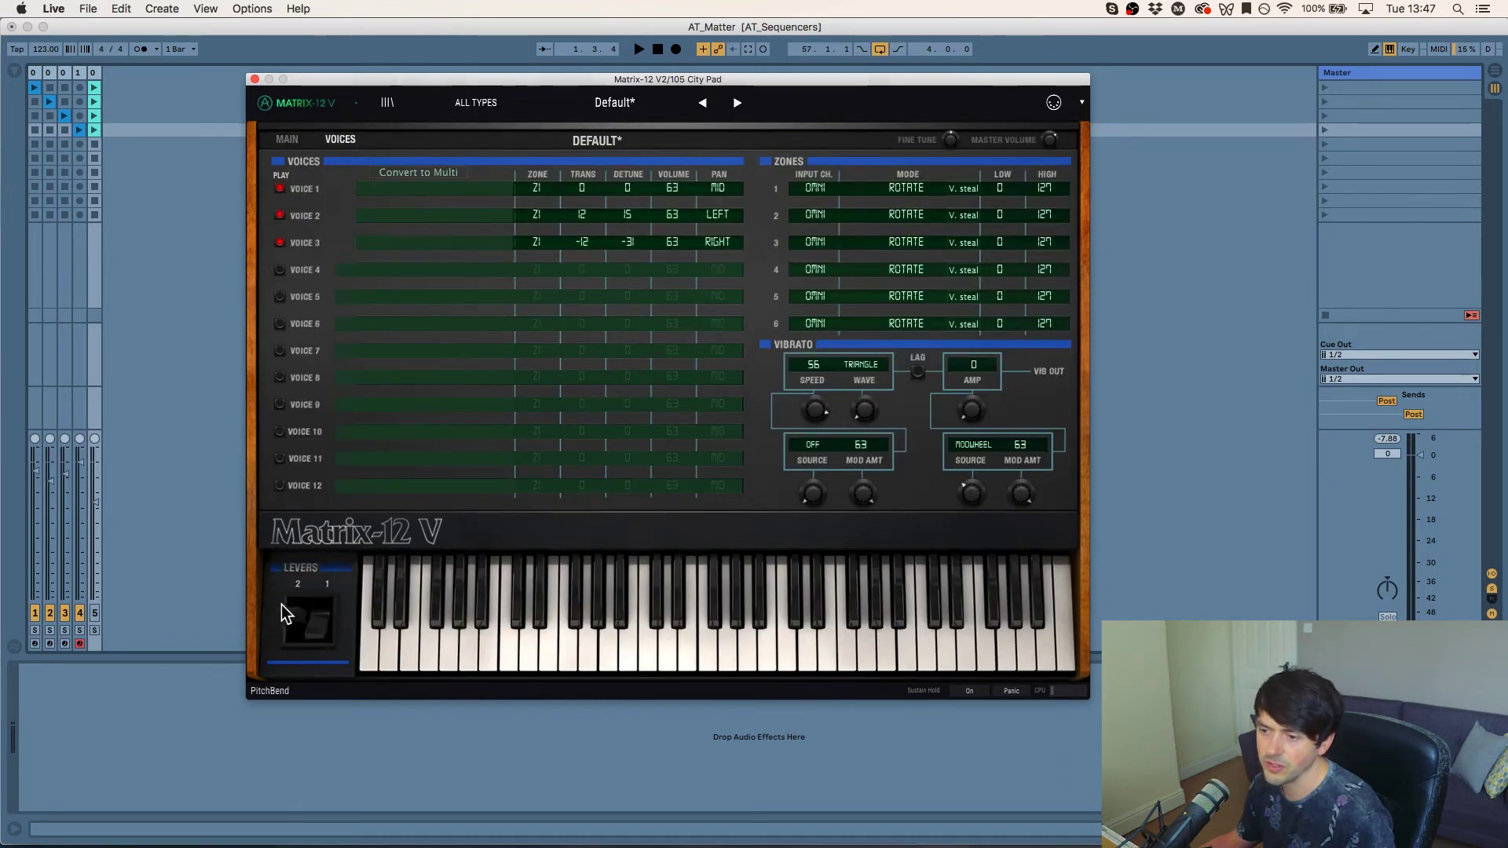
drag(304, 594, 314, 620)
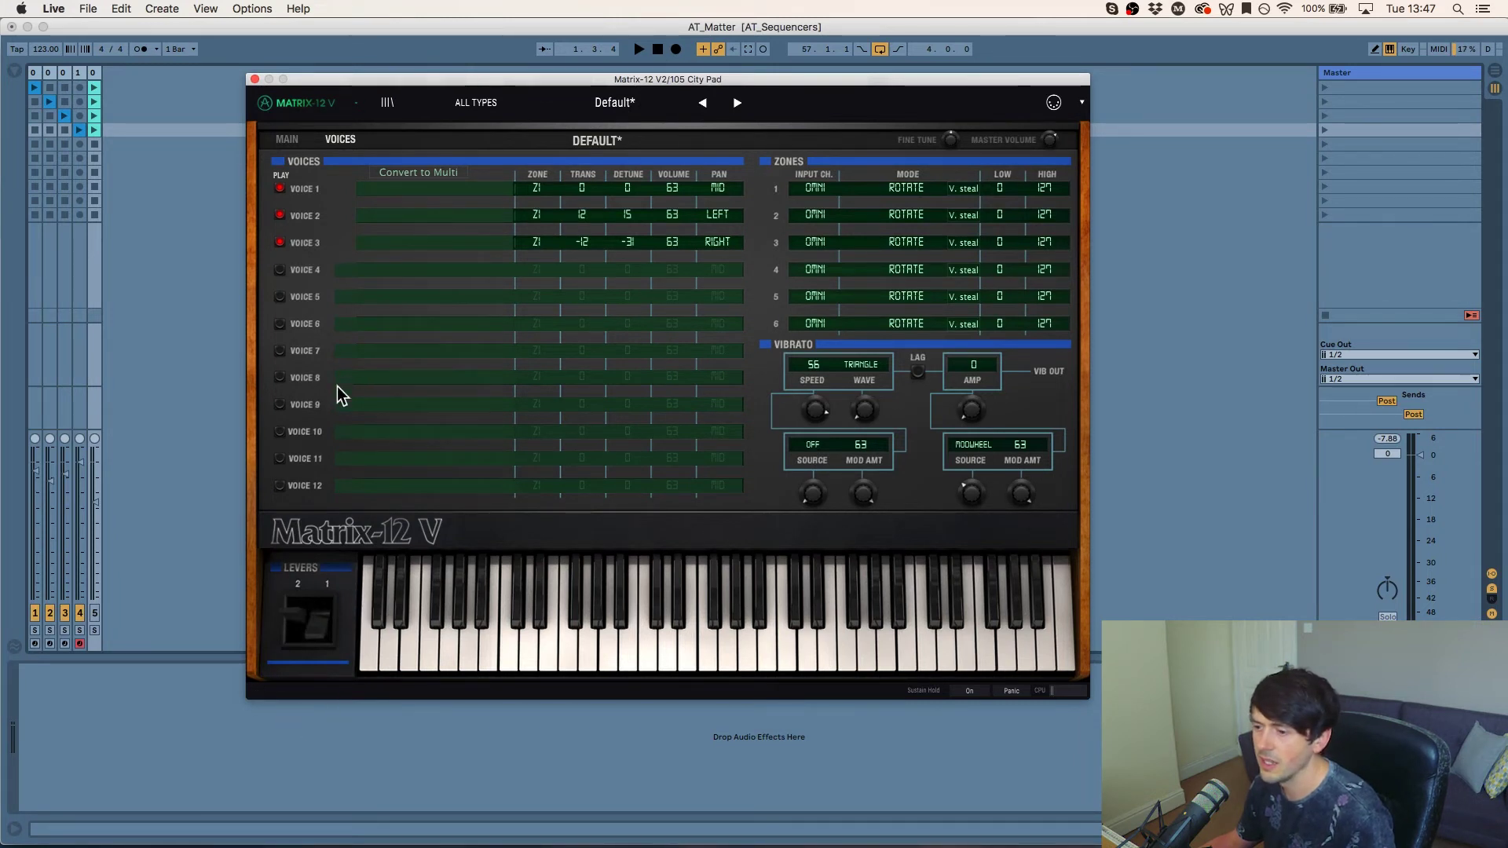
drag(300, 609, 314, 619)
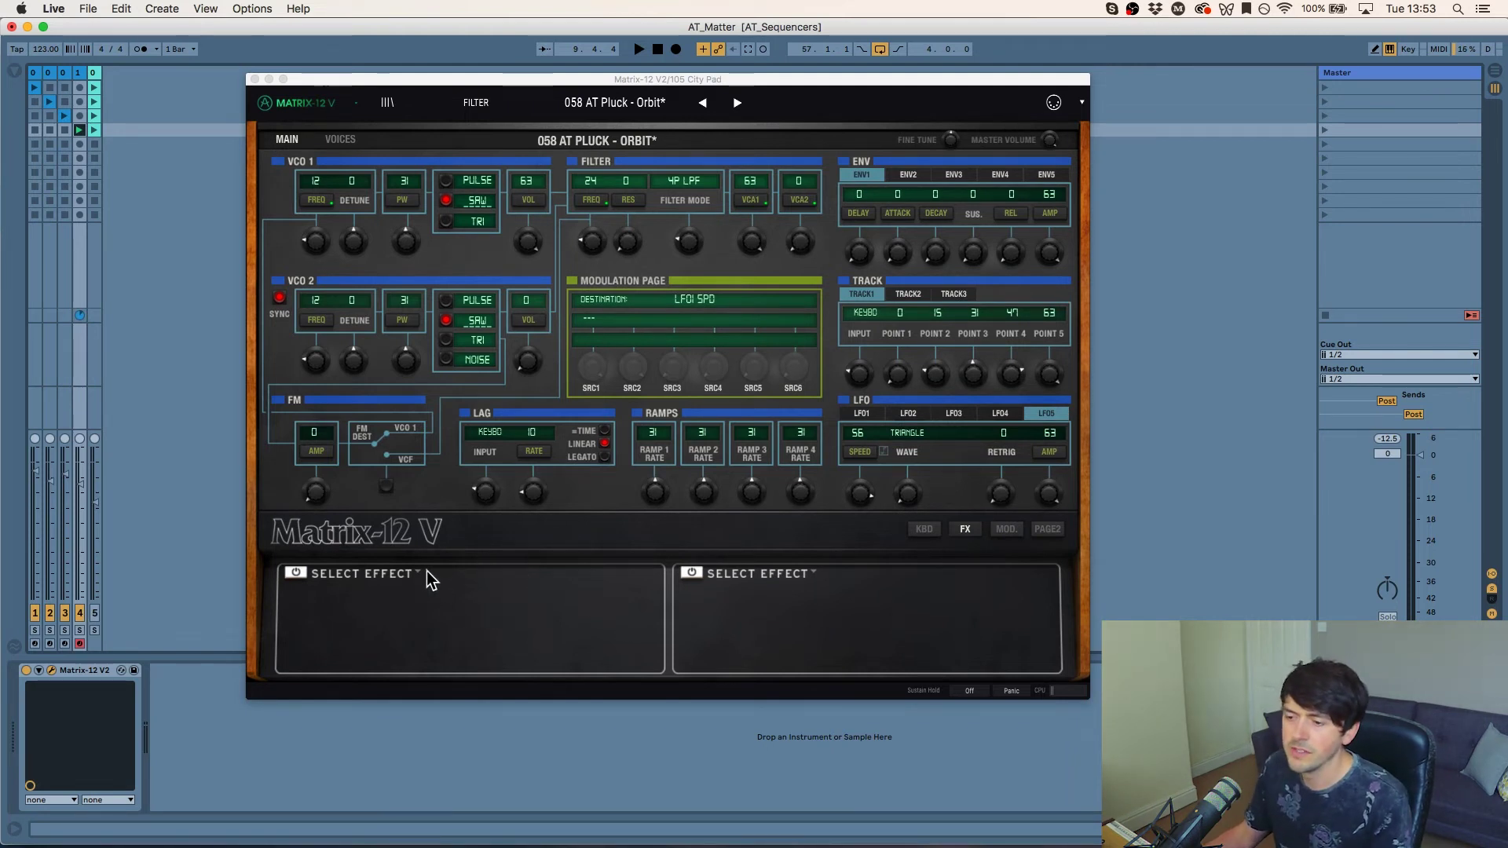
Step: Load a Delay in the first effect slot of the 058 AT Pluck - Orbit preset
click(325, 573)
click(345, 573)
click(407, 574)
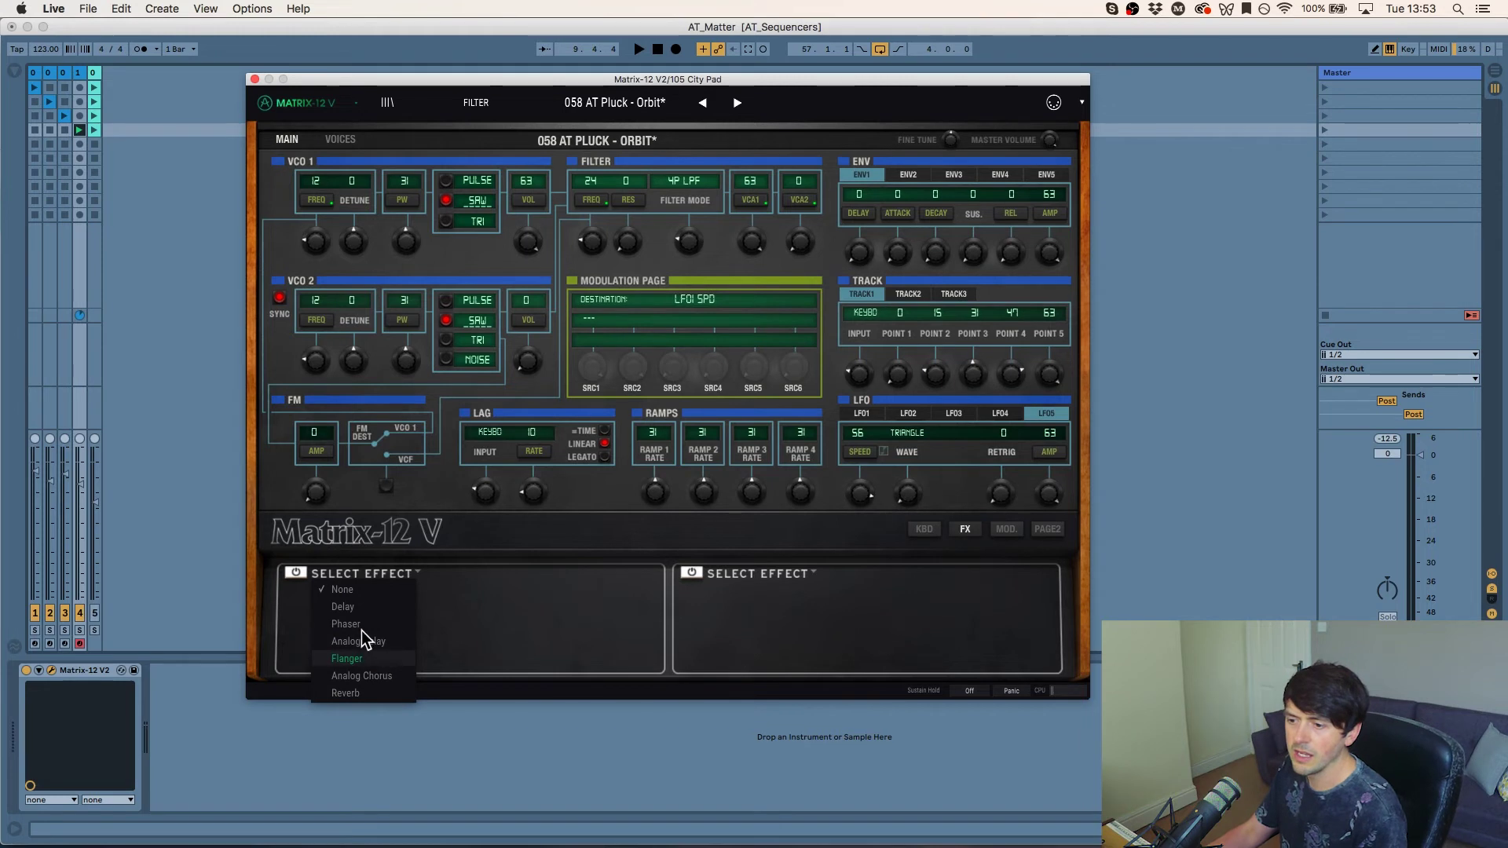
click(369, 608)
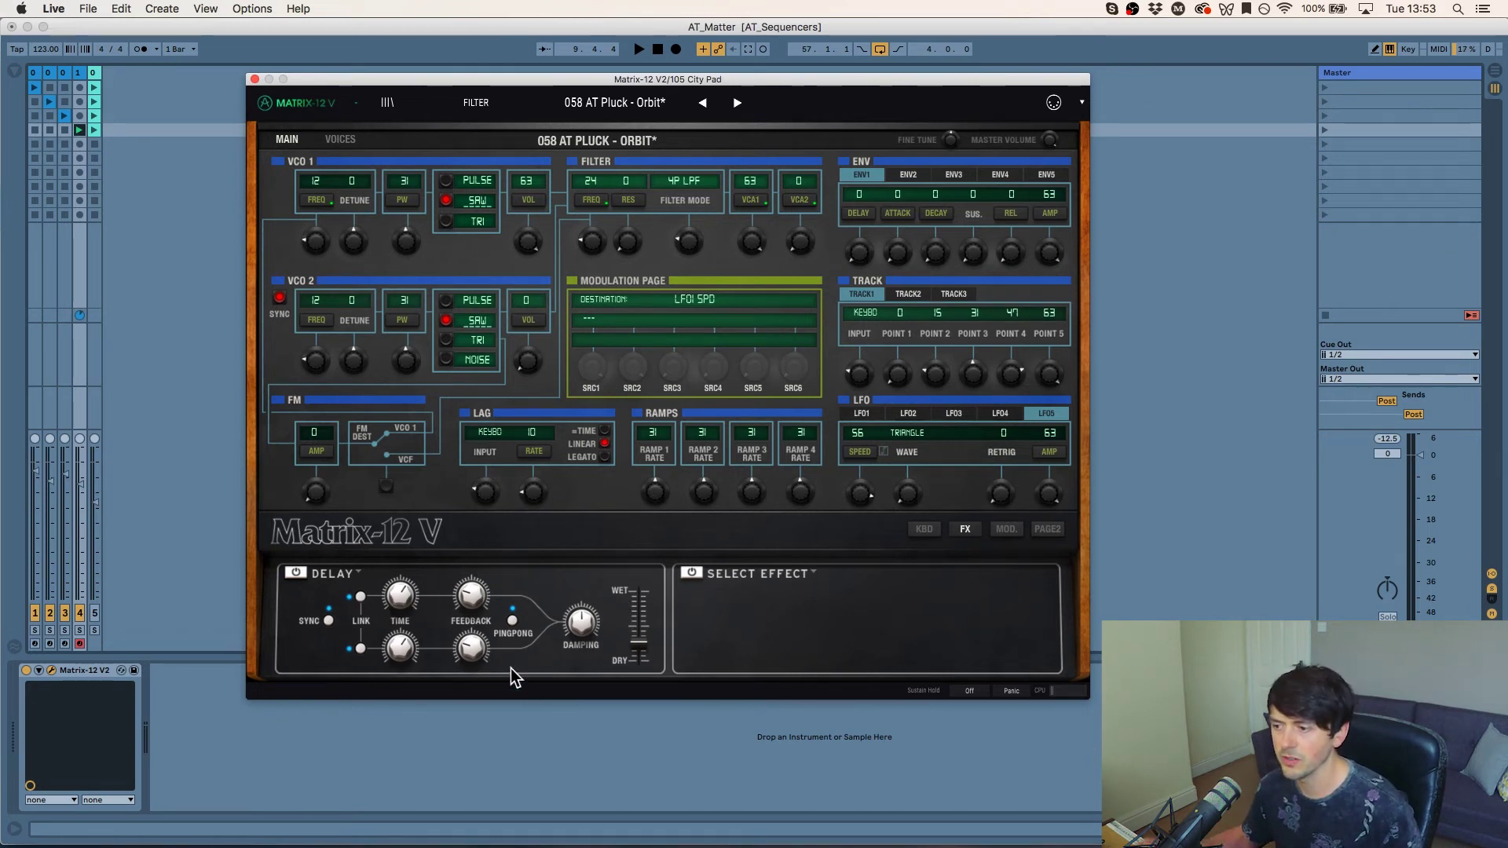
Step: Play the sequence with the first effect slot enabled and adjust the delay's feedback, time and dry/wet mix
key(space)
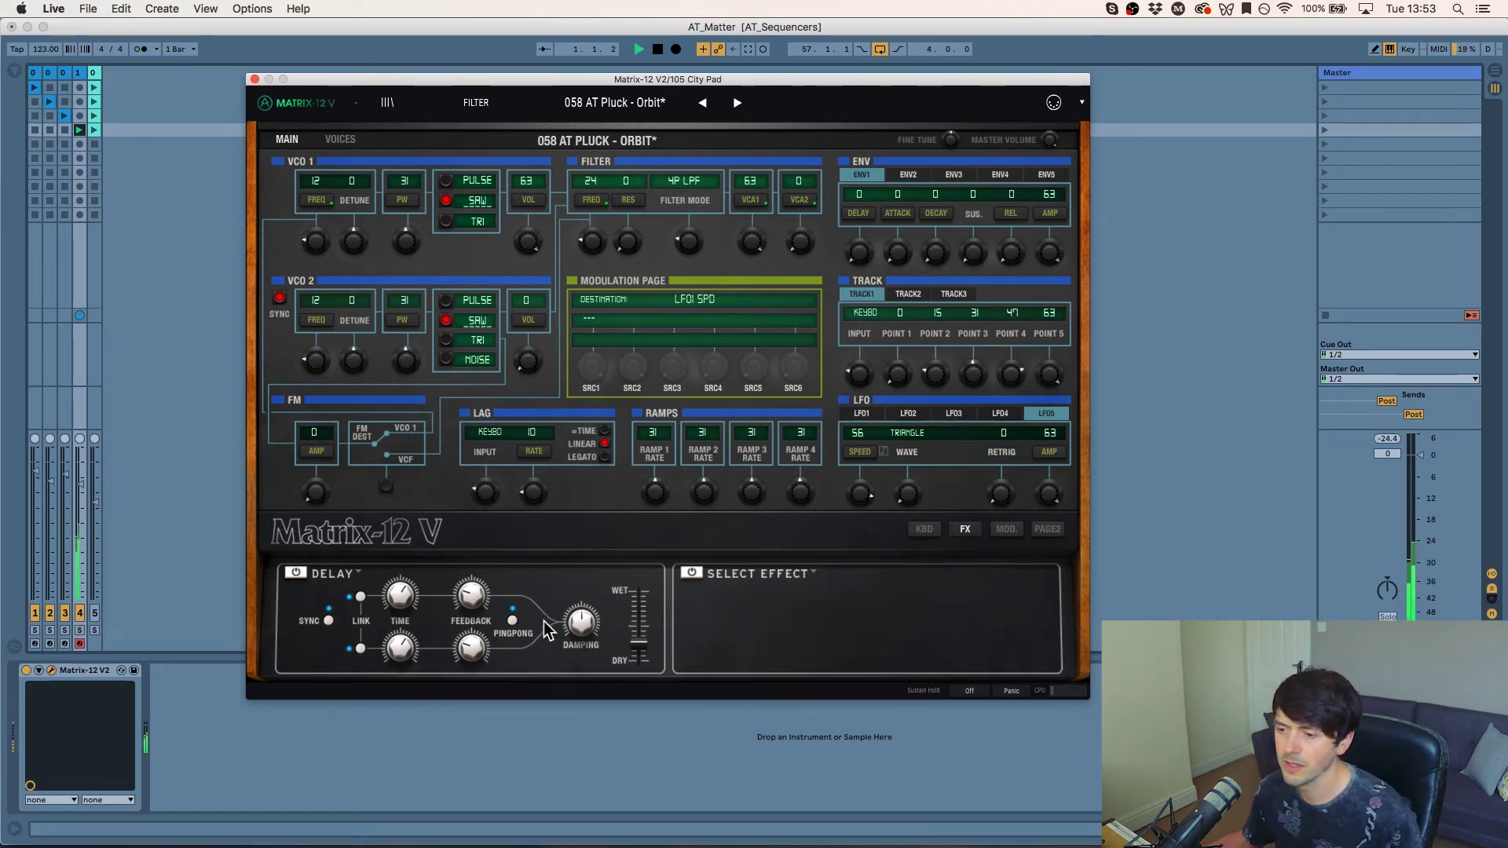
mouse_move(638, 645)
mouse_down()
mouse_move(638, 662)
mouse_move(638, 629)
mouse_up()
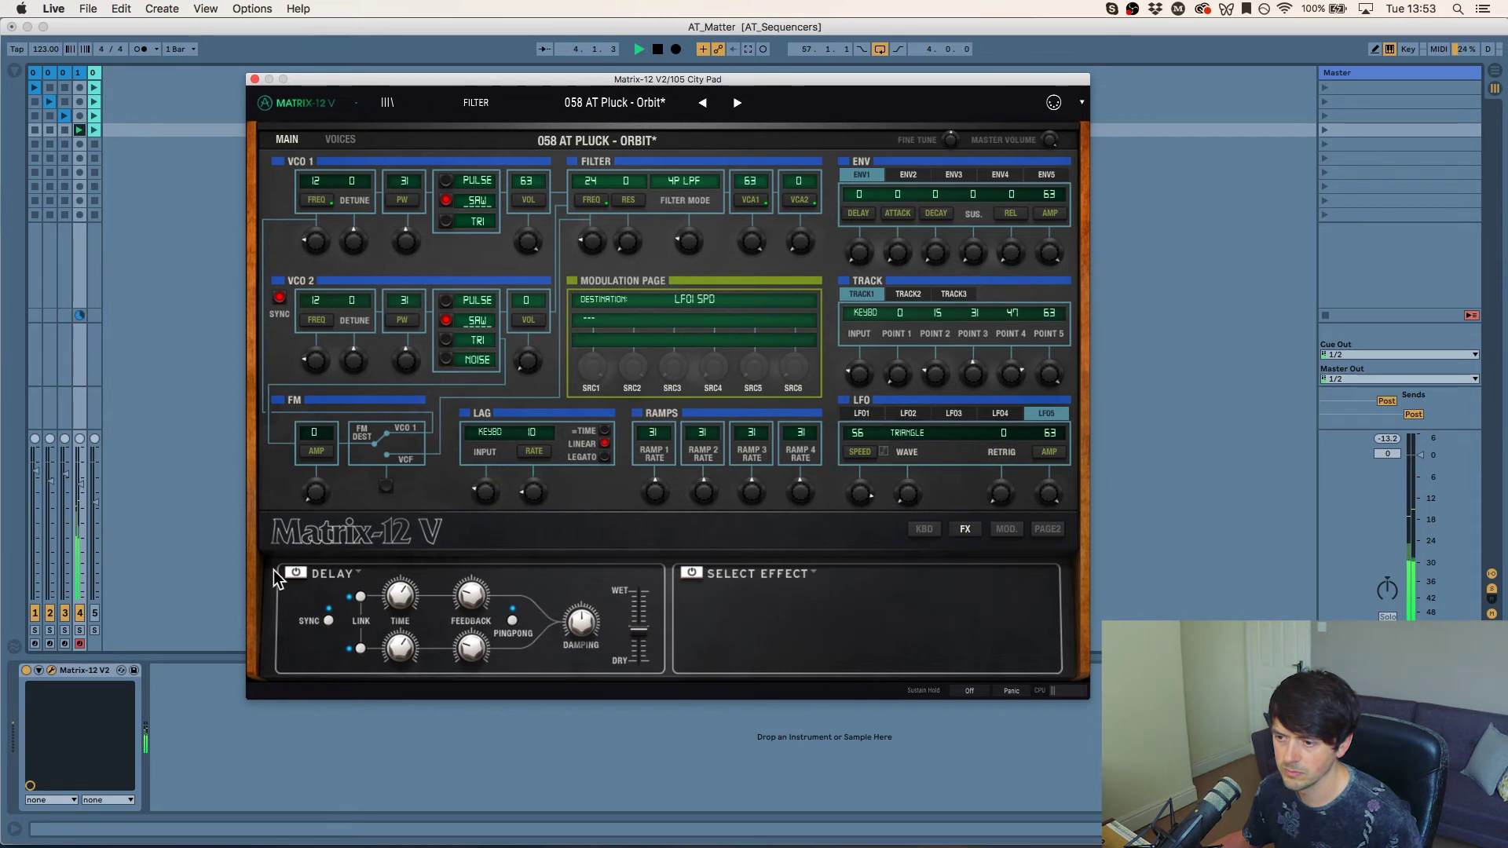
drag(638, 635, 639, 641)
drag(472, 595, 399, 588)
drag(638, 641, 639, 633)
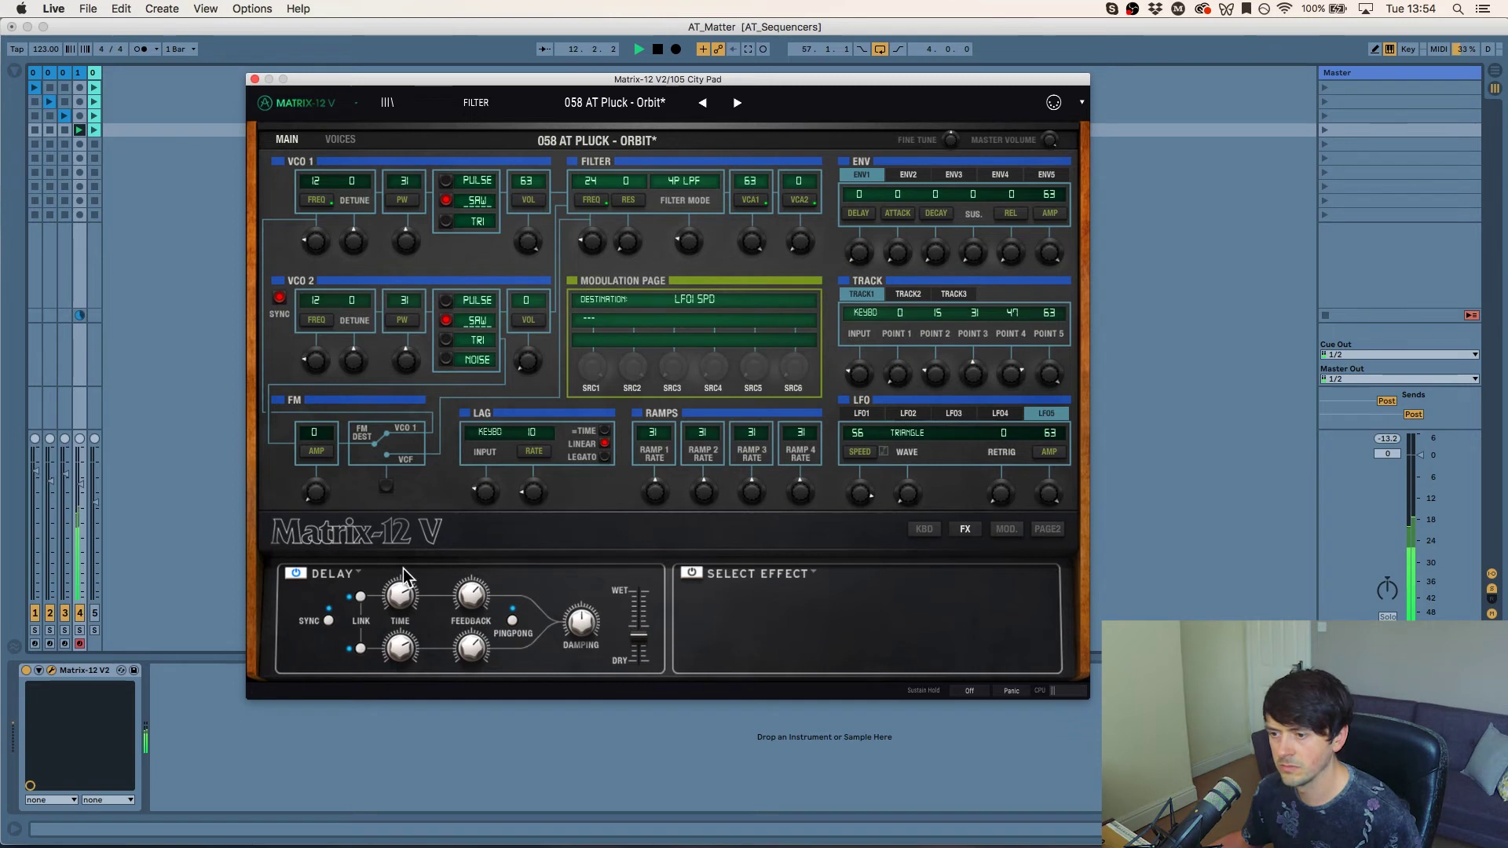
Step: Replace the Delay with an Analog Delay and adjust its delay time while the sequence plays
click(360, 573)
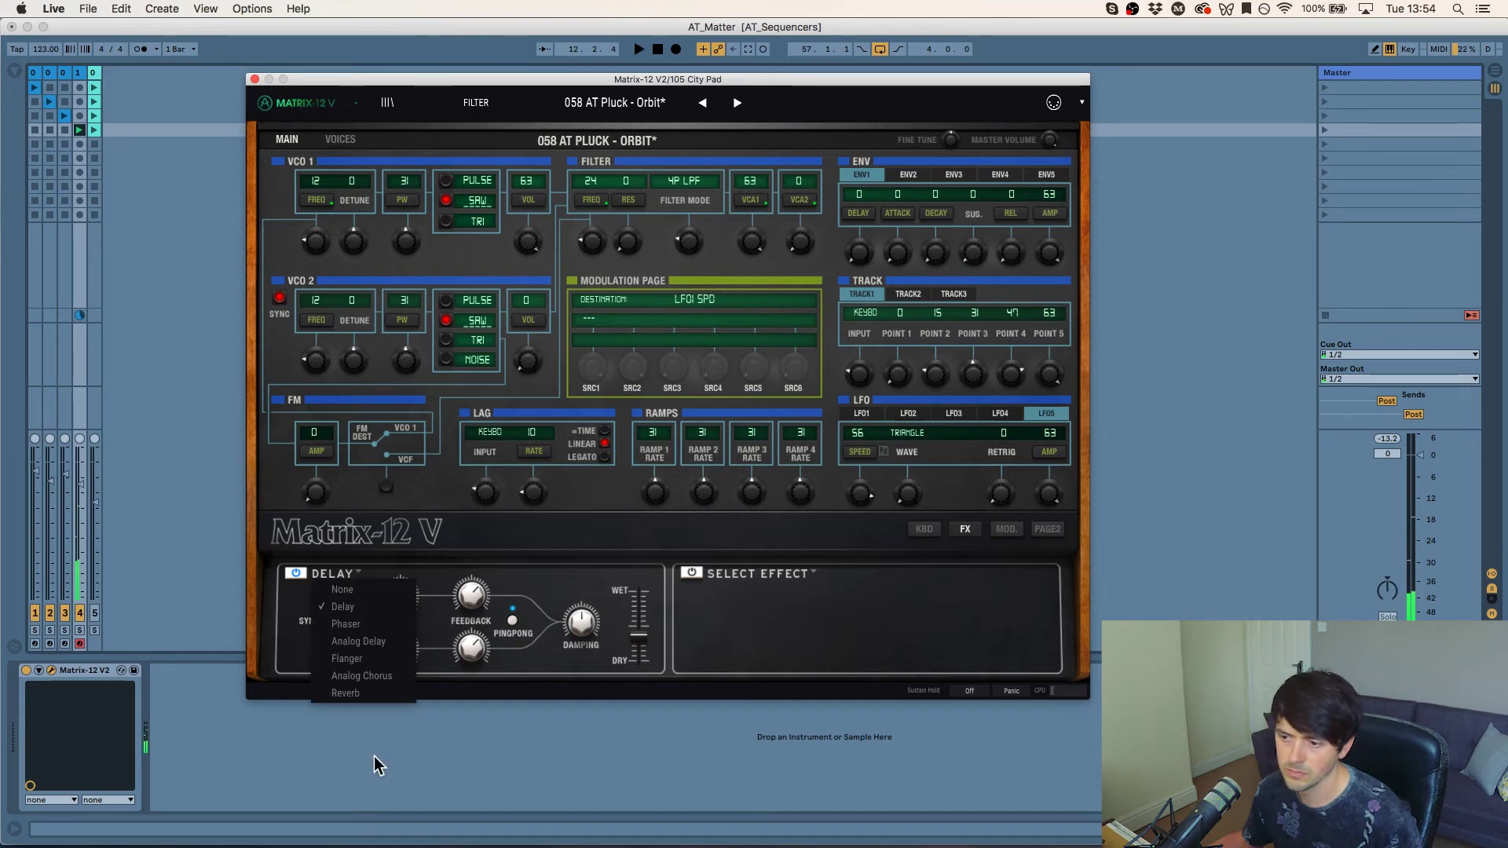
click(376, 641)
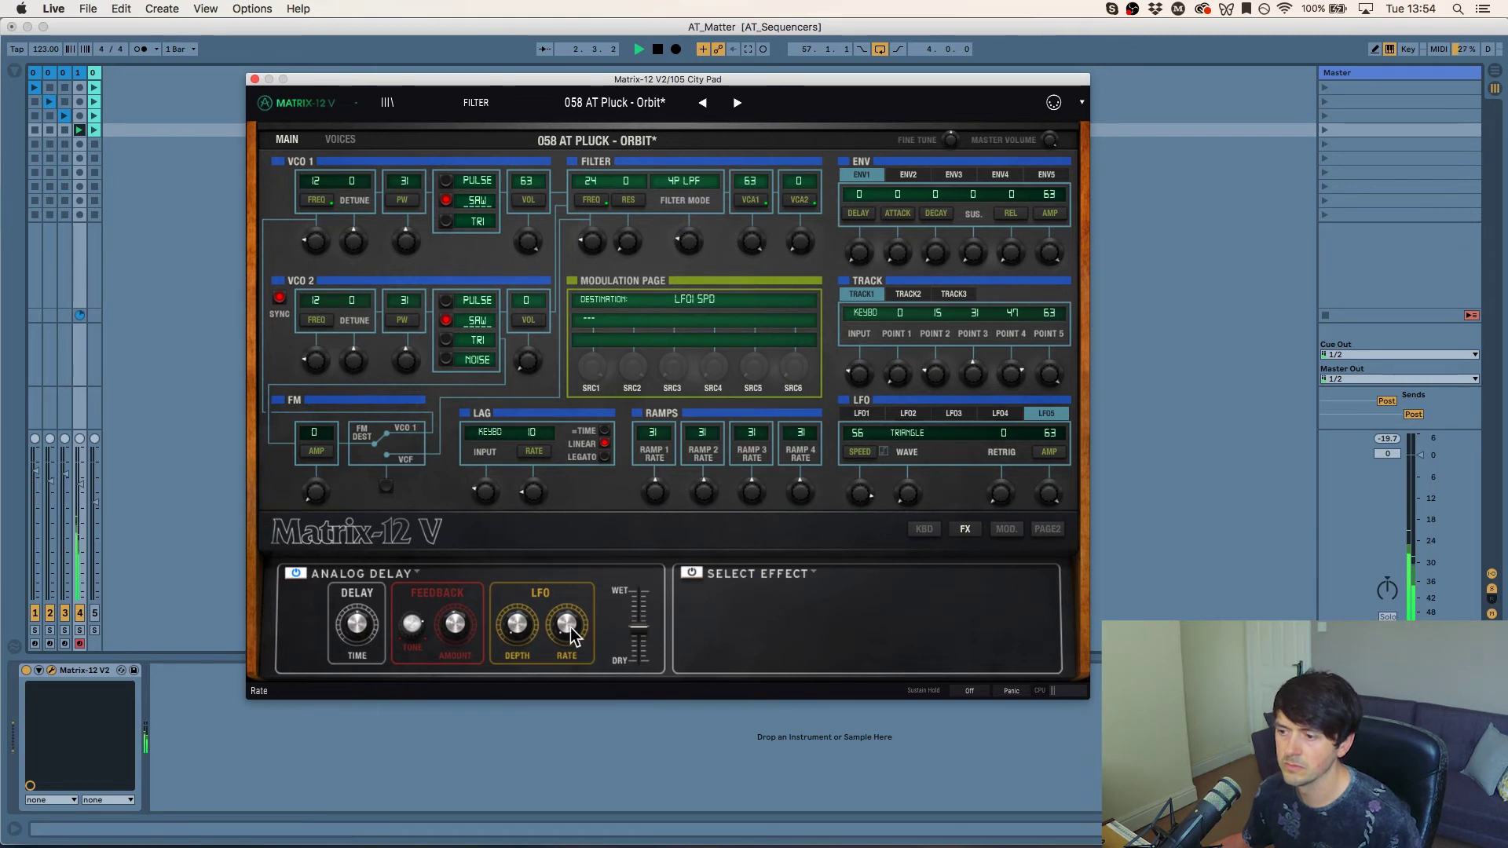
drag(356, 625, 356, 622)
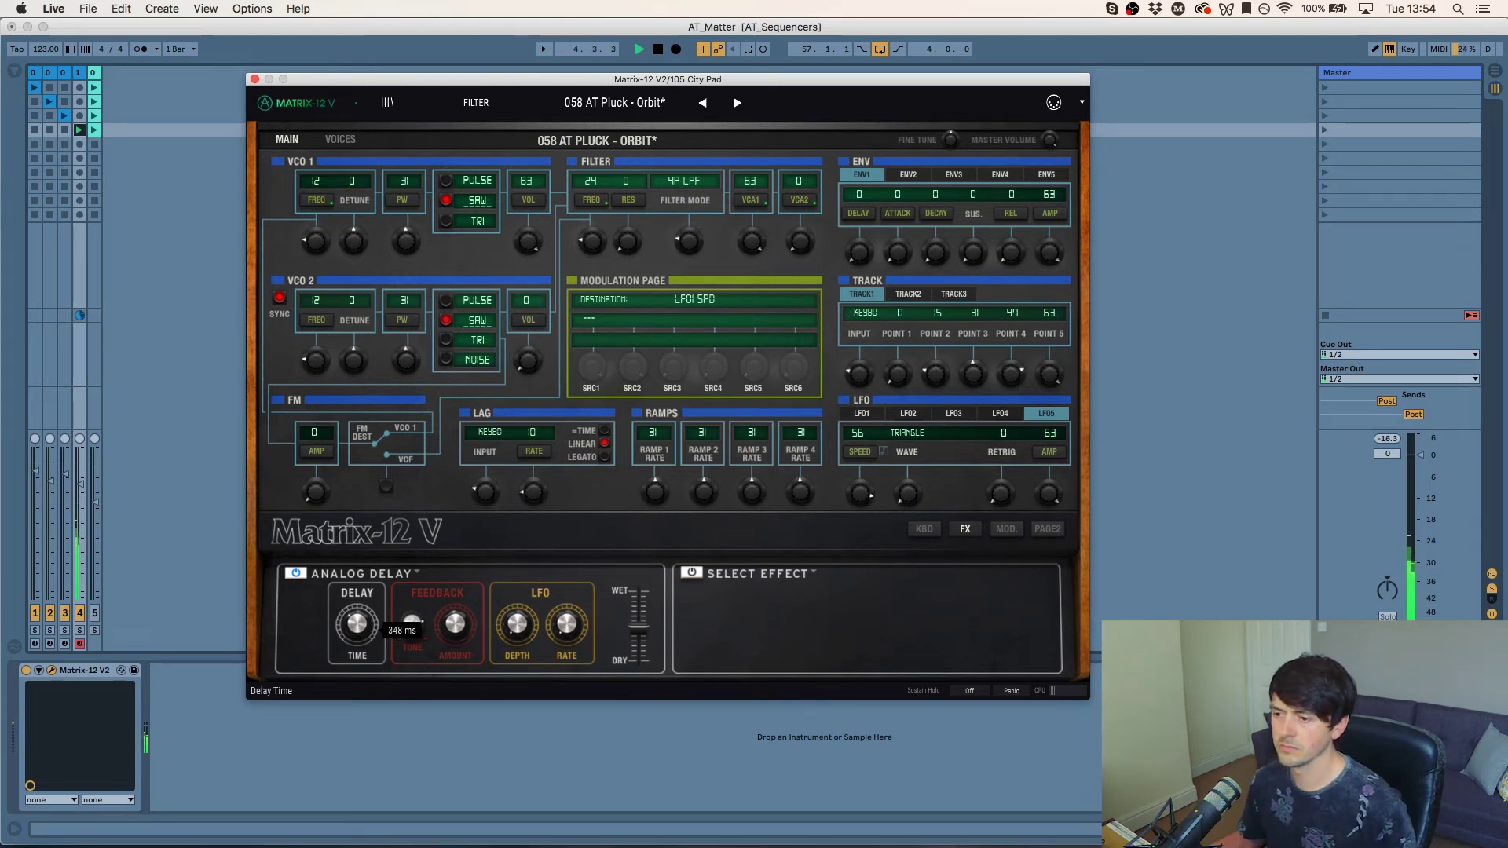
drag(356, 622, 369, 630)
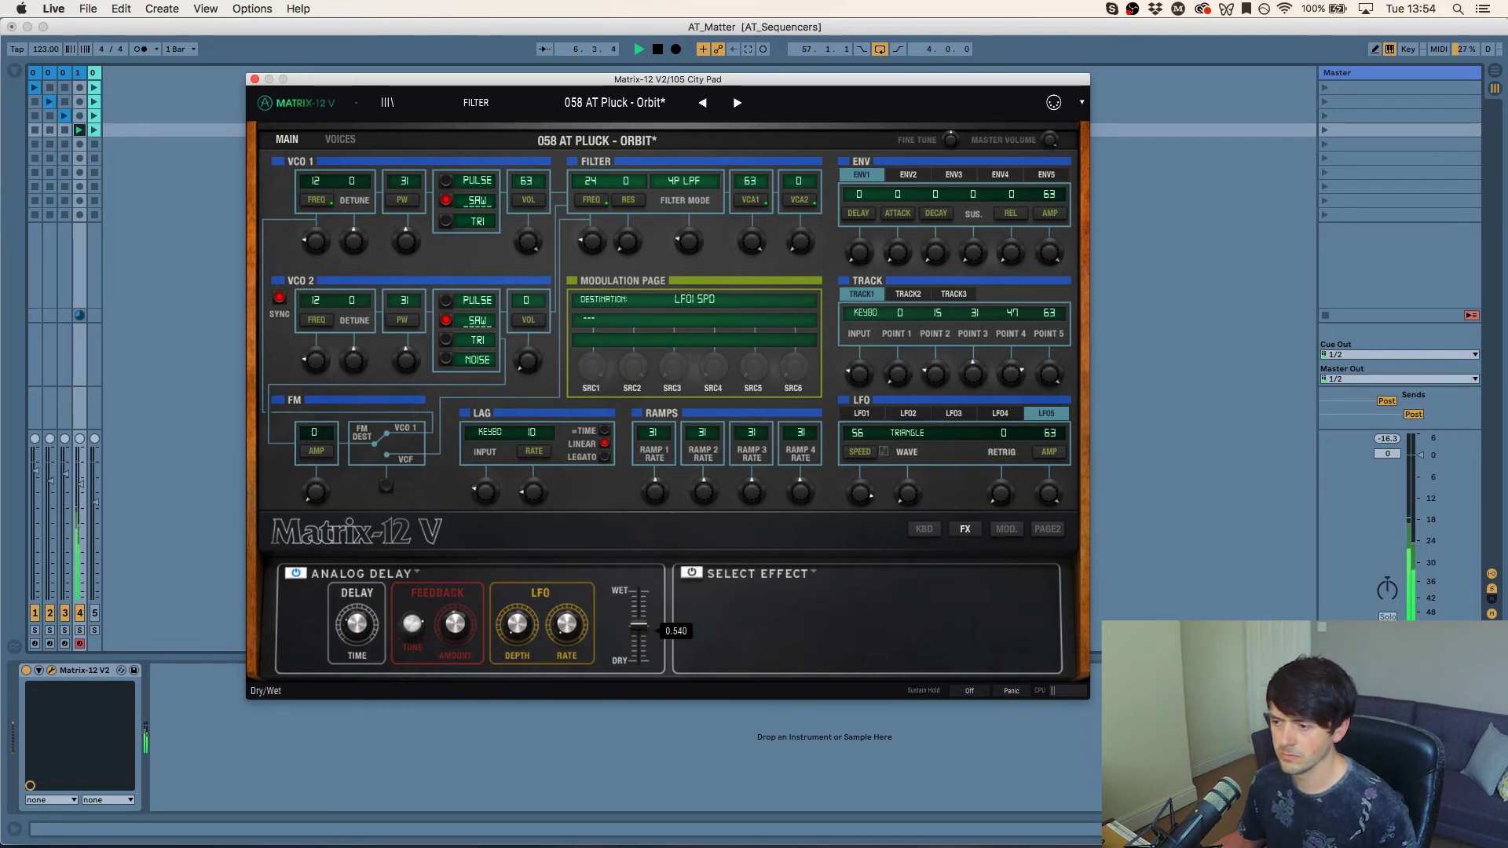
Step: Adjust the Analog Delay's LFO depth and rate, feedback amount and dry/wet mix
drag(516, 636, 566, 619)
drag(464, 630, 459, 637)
mouse_move(640, 626)
mouse_down()
mouse_move(640, 596)
mouse_move(638, 638)
mouse_up()
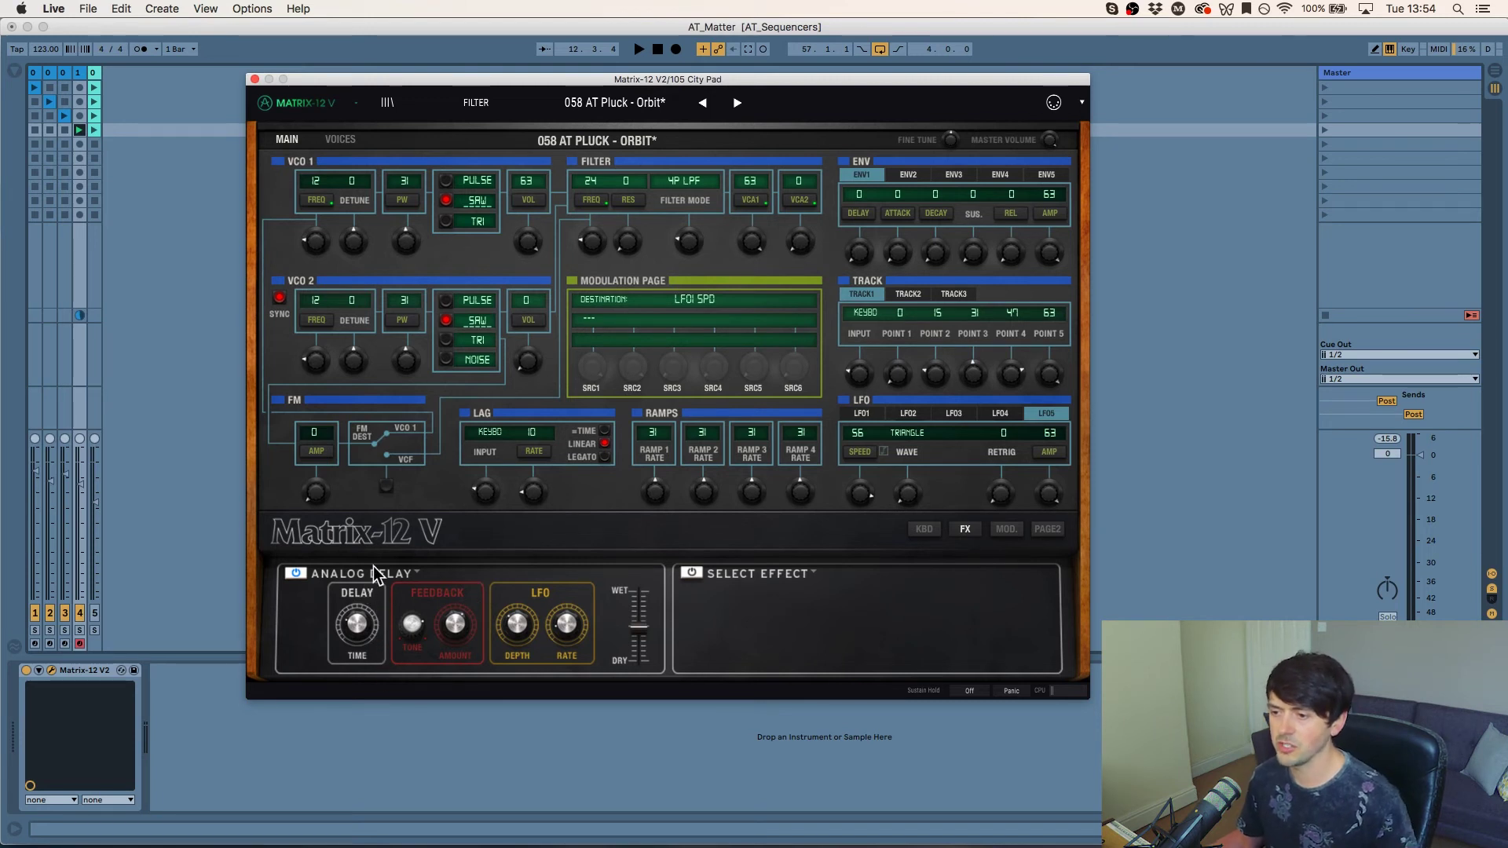
Step: Replace the Analog Delay with a Phaser and slightly lower its dry/wet mix
click(394, 575)
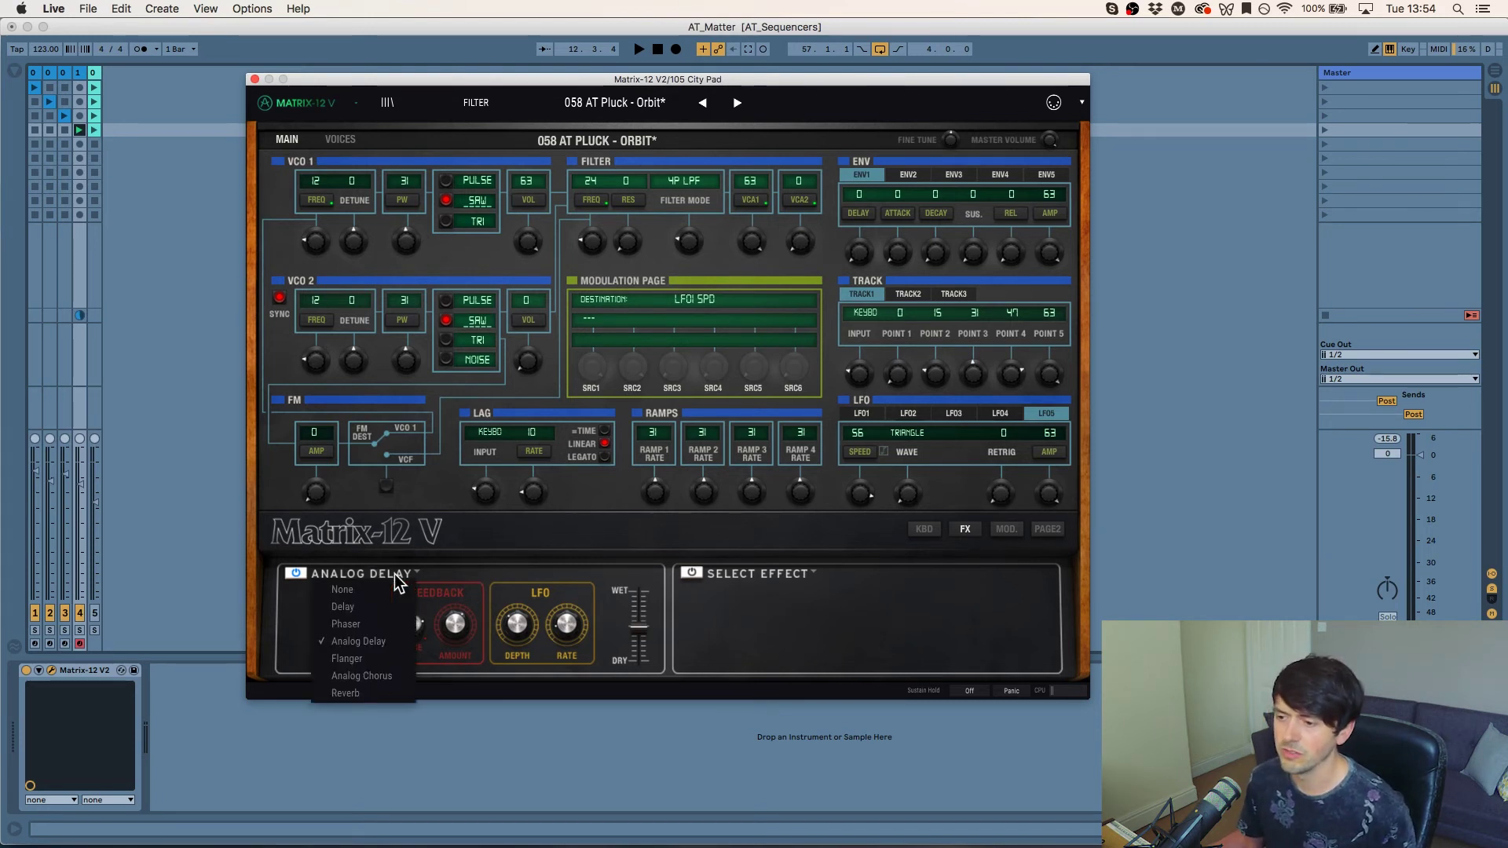
click(365, 624)
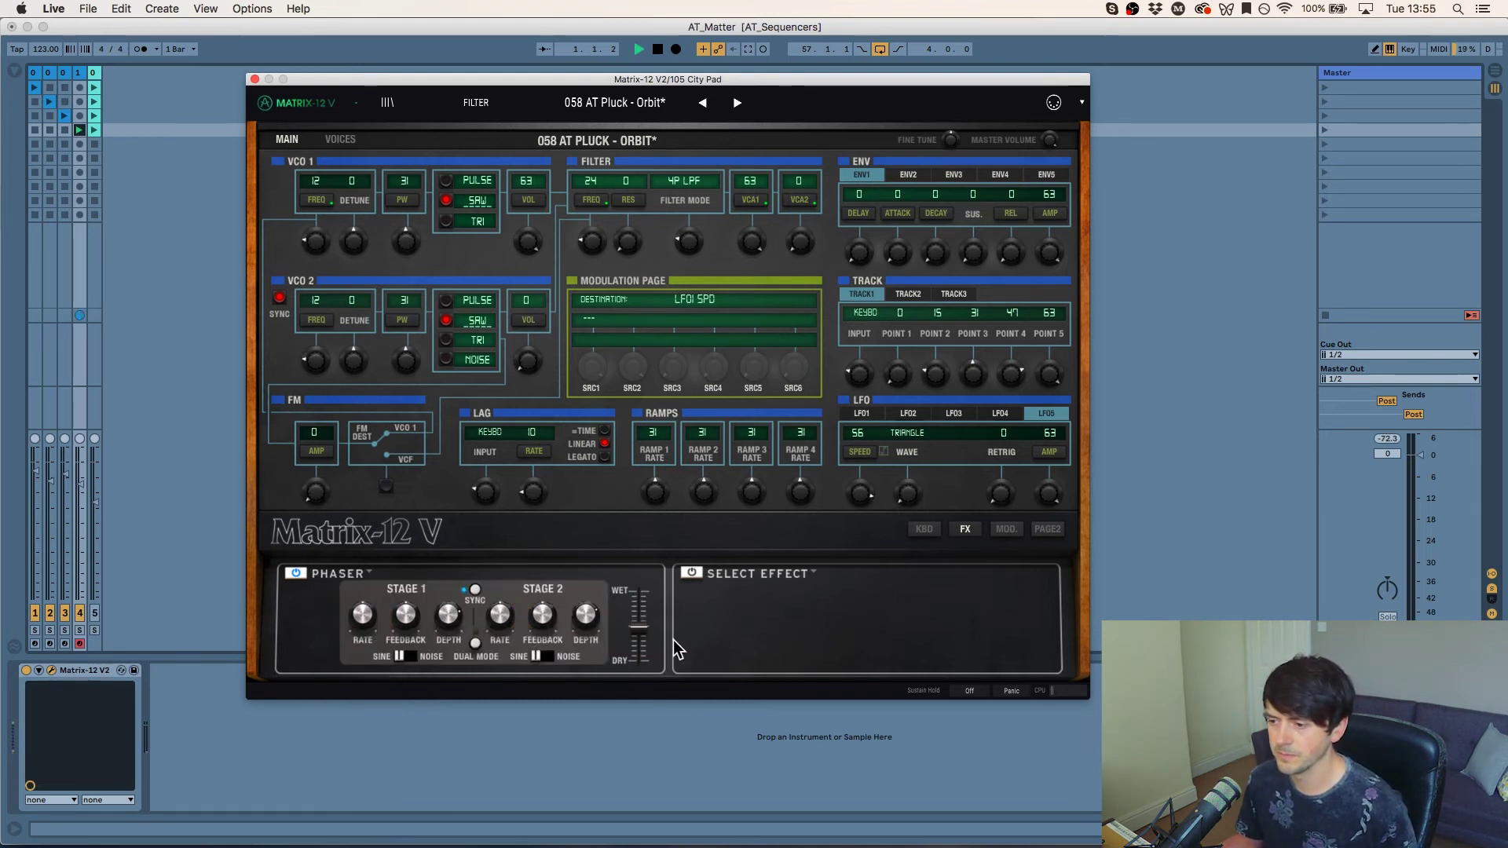
drag(638, 626, 638, 631)
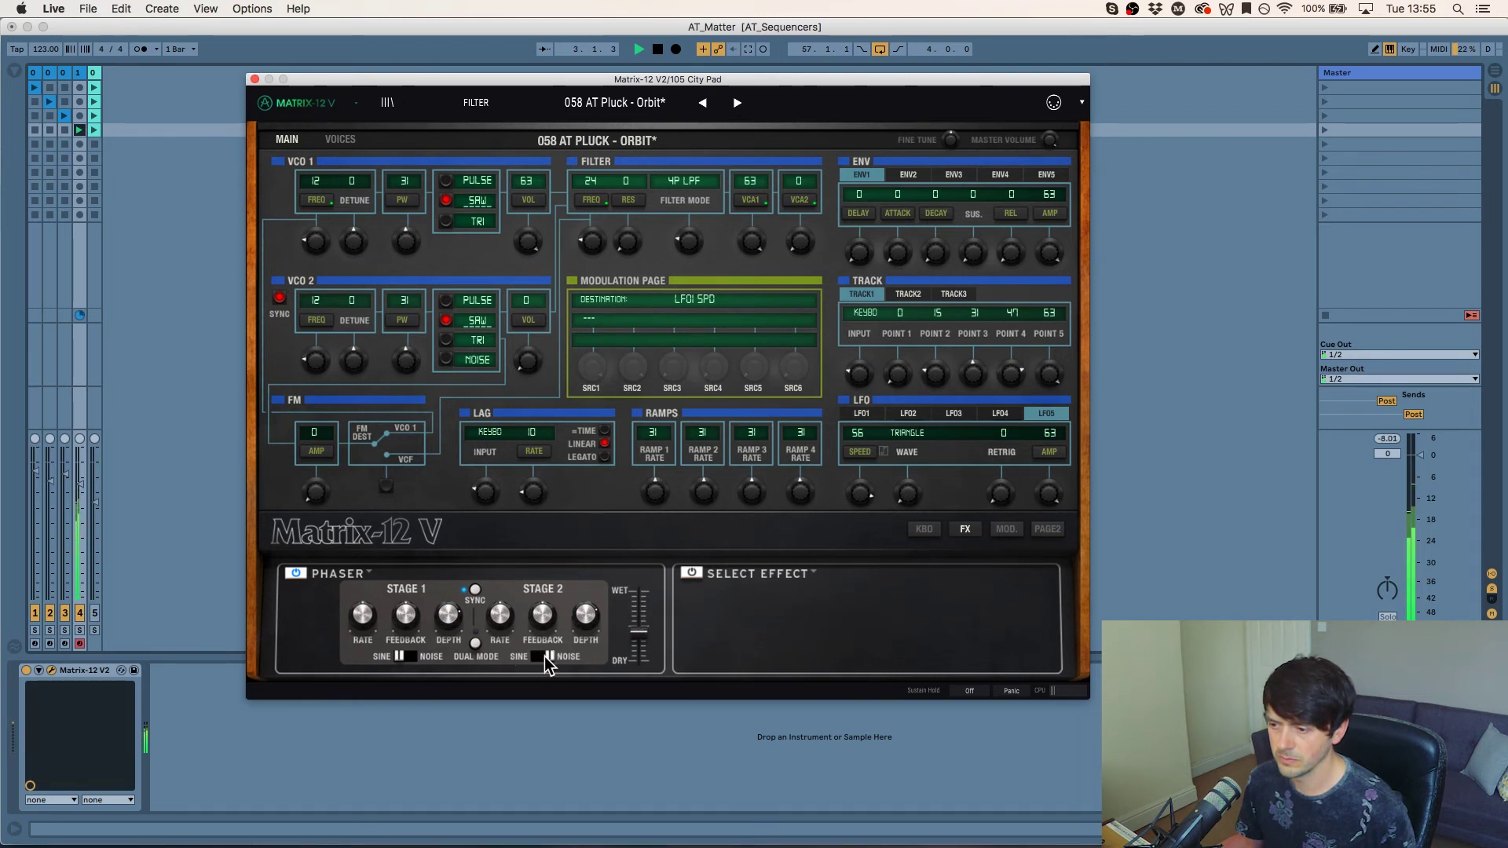
Step: Adjust the rate, feedback and depth of the Phaser's stage 1
click(362, 615)
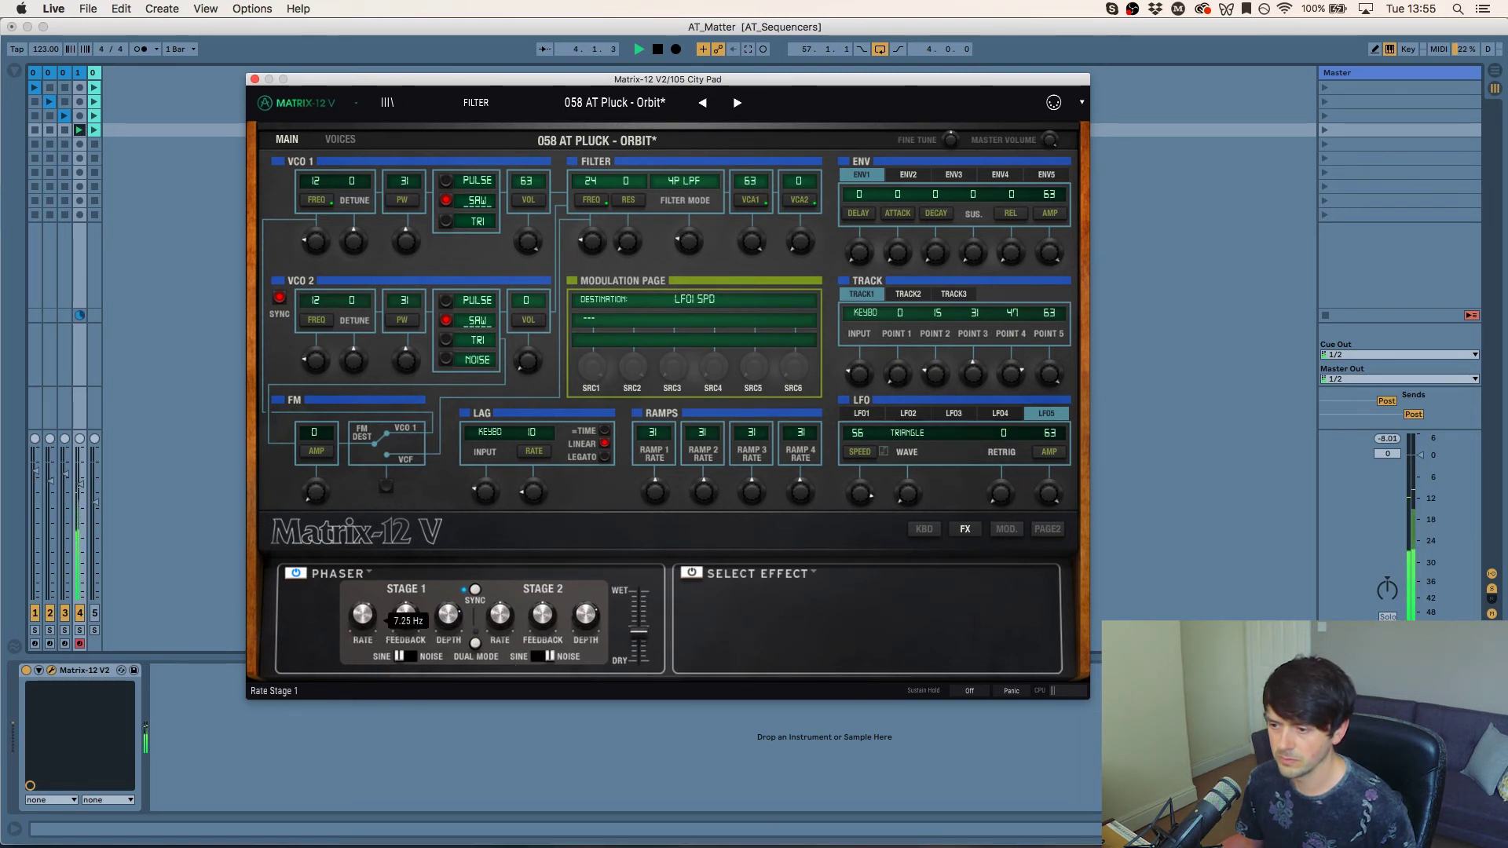
drag(362, 615, 412, 640)
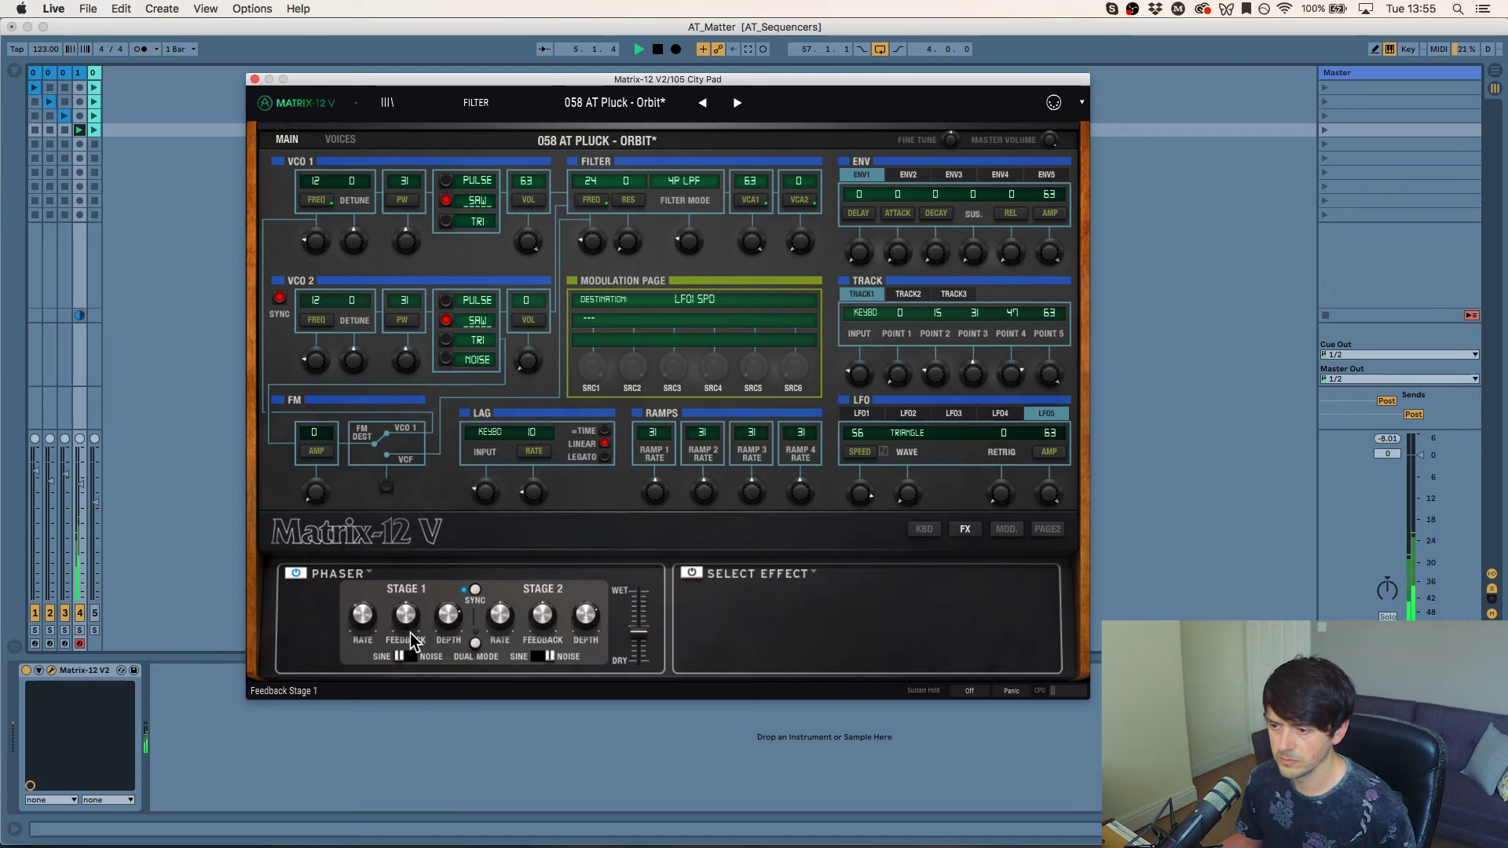
click(448, 615)
drag(448, 615, 448, 614)
Step: Enable the Phaser's dual mode, lower its wet level and set the stage 2 depth to 0.548
click(476, 643)
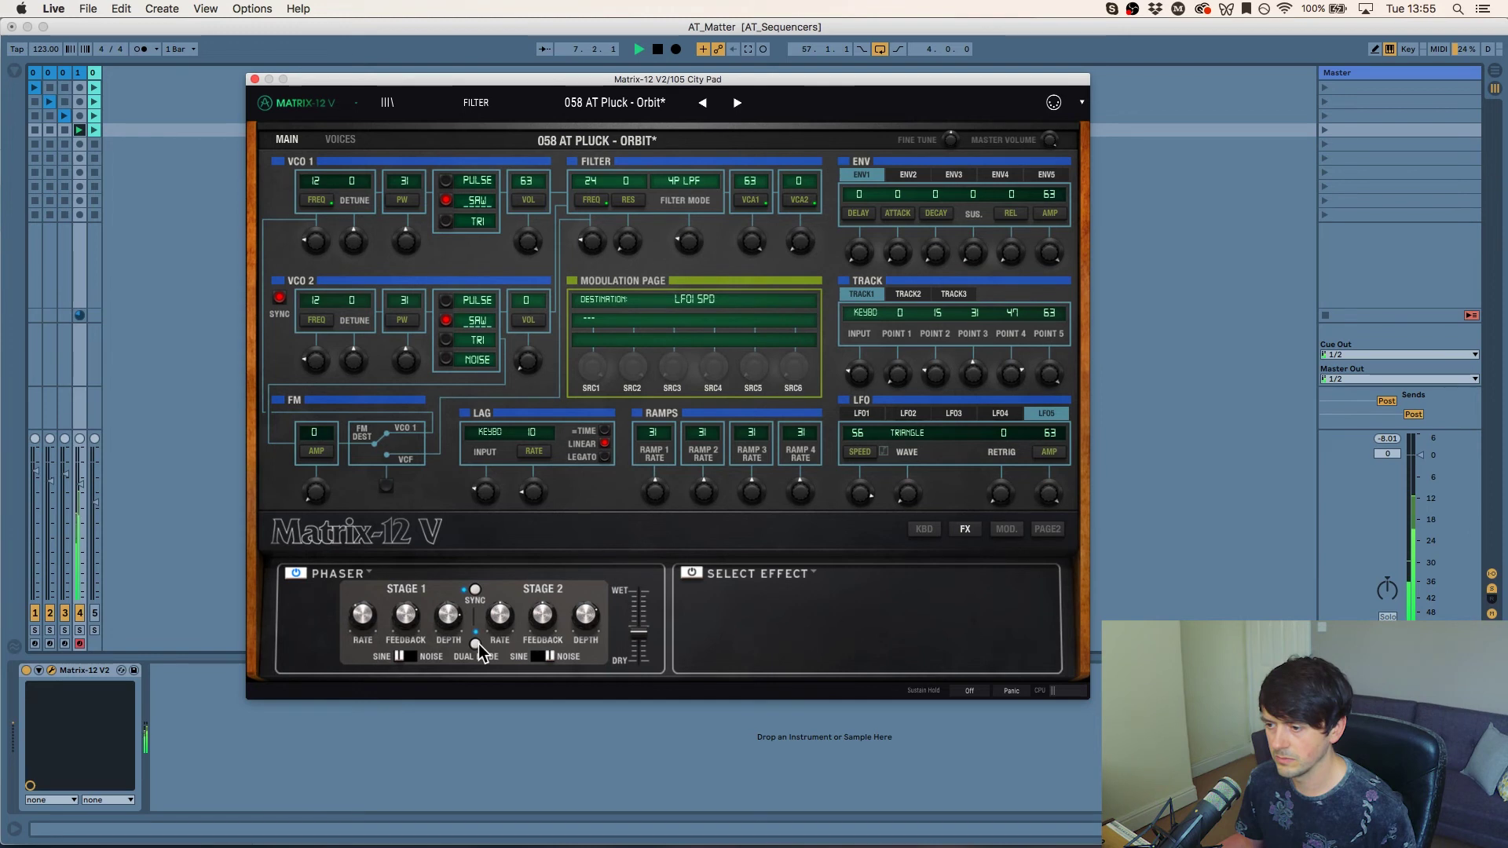
drag(638, 632, 638, 640)
click(402, 655)
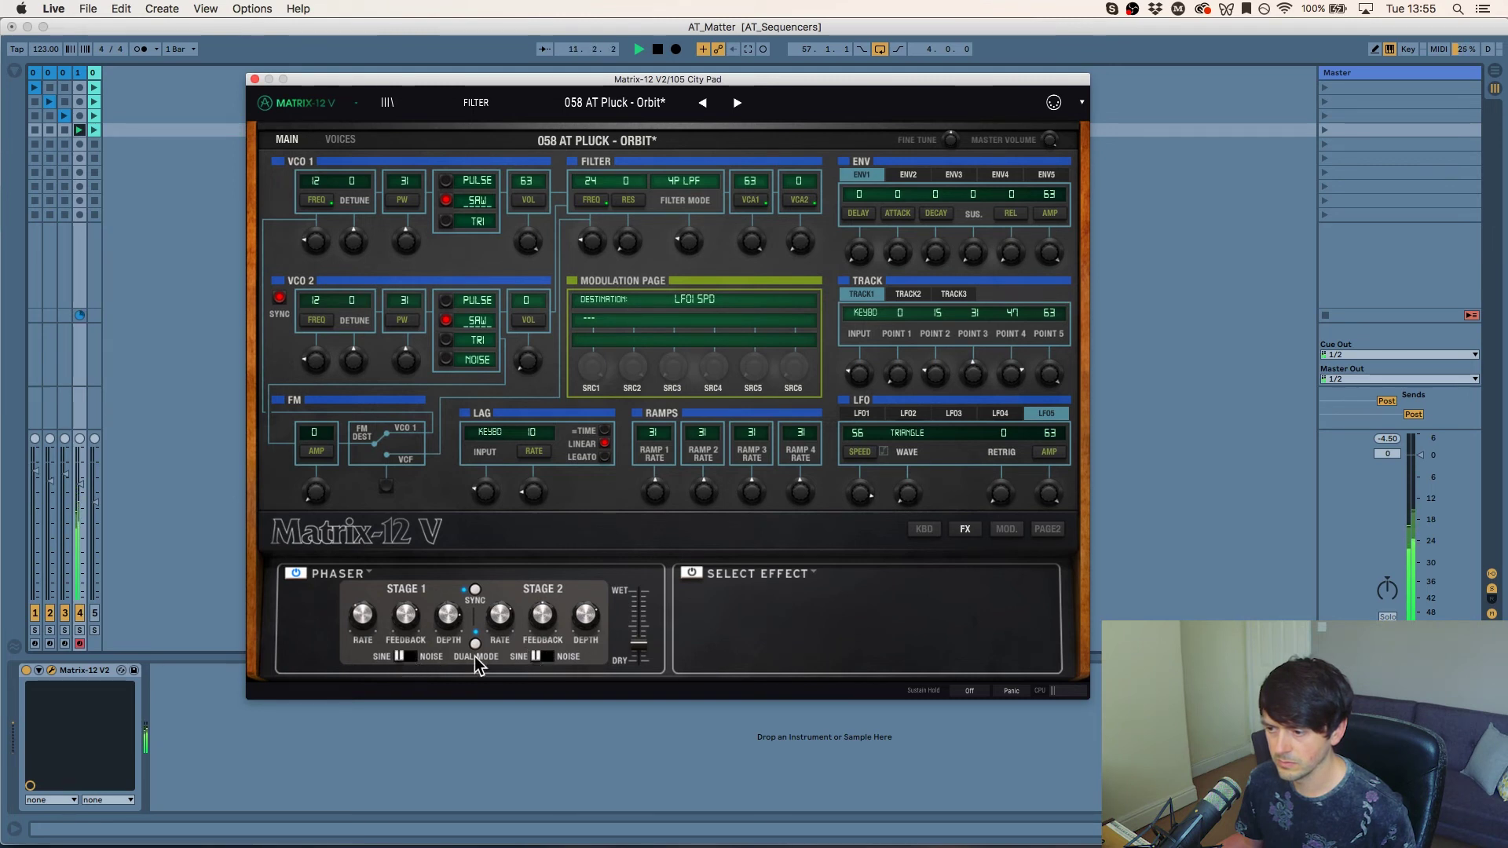
click(585, 617)
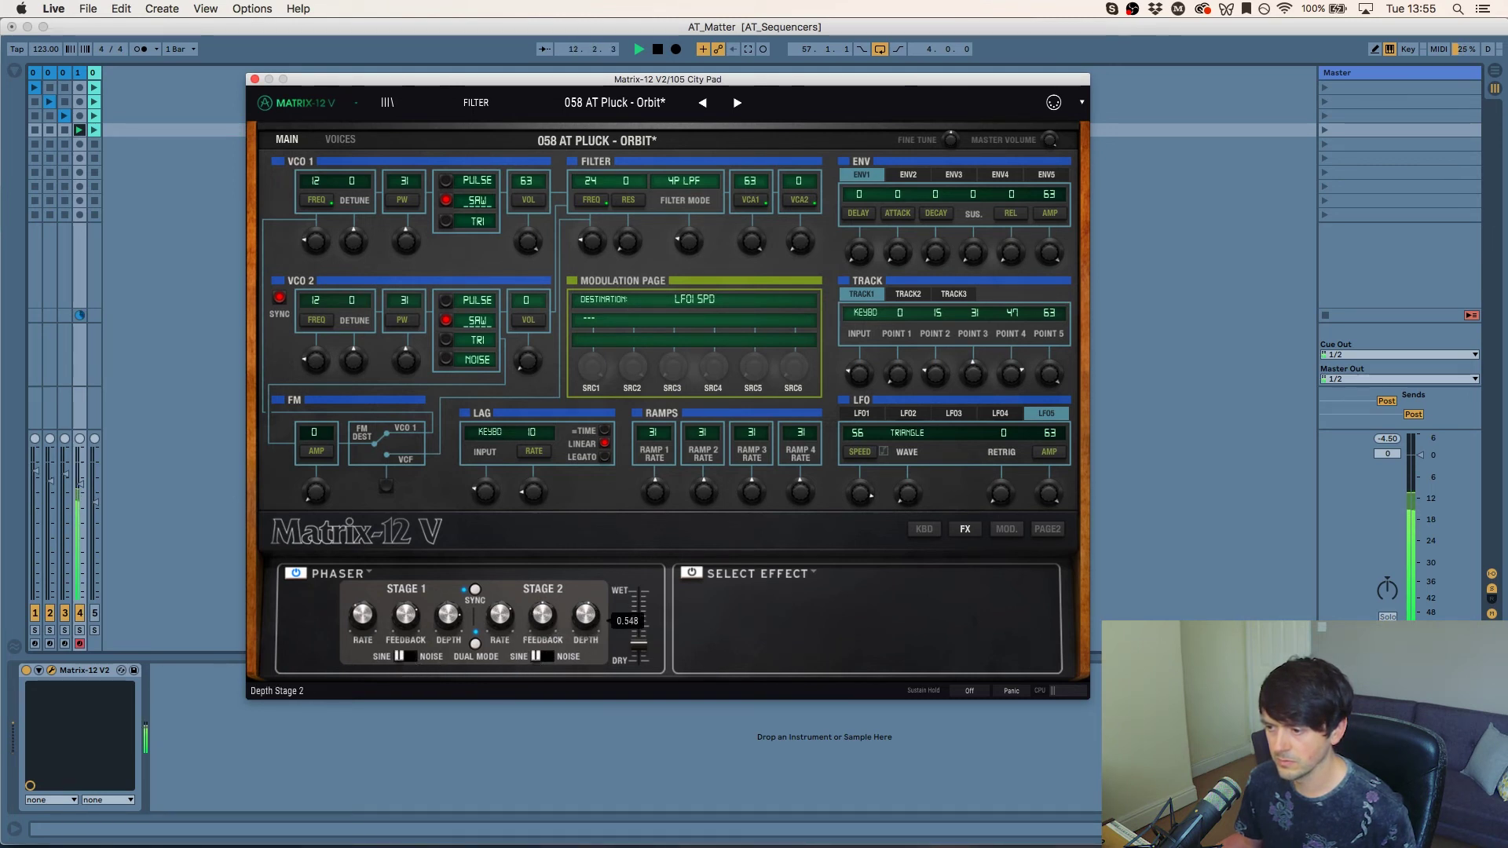
Step: Replace the Phaser with a Flanger in the first effect slot
click(329, 572)
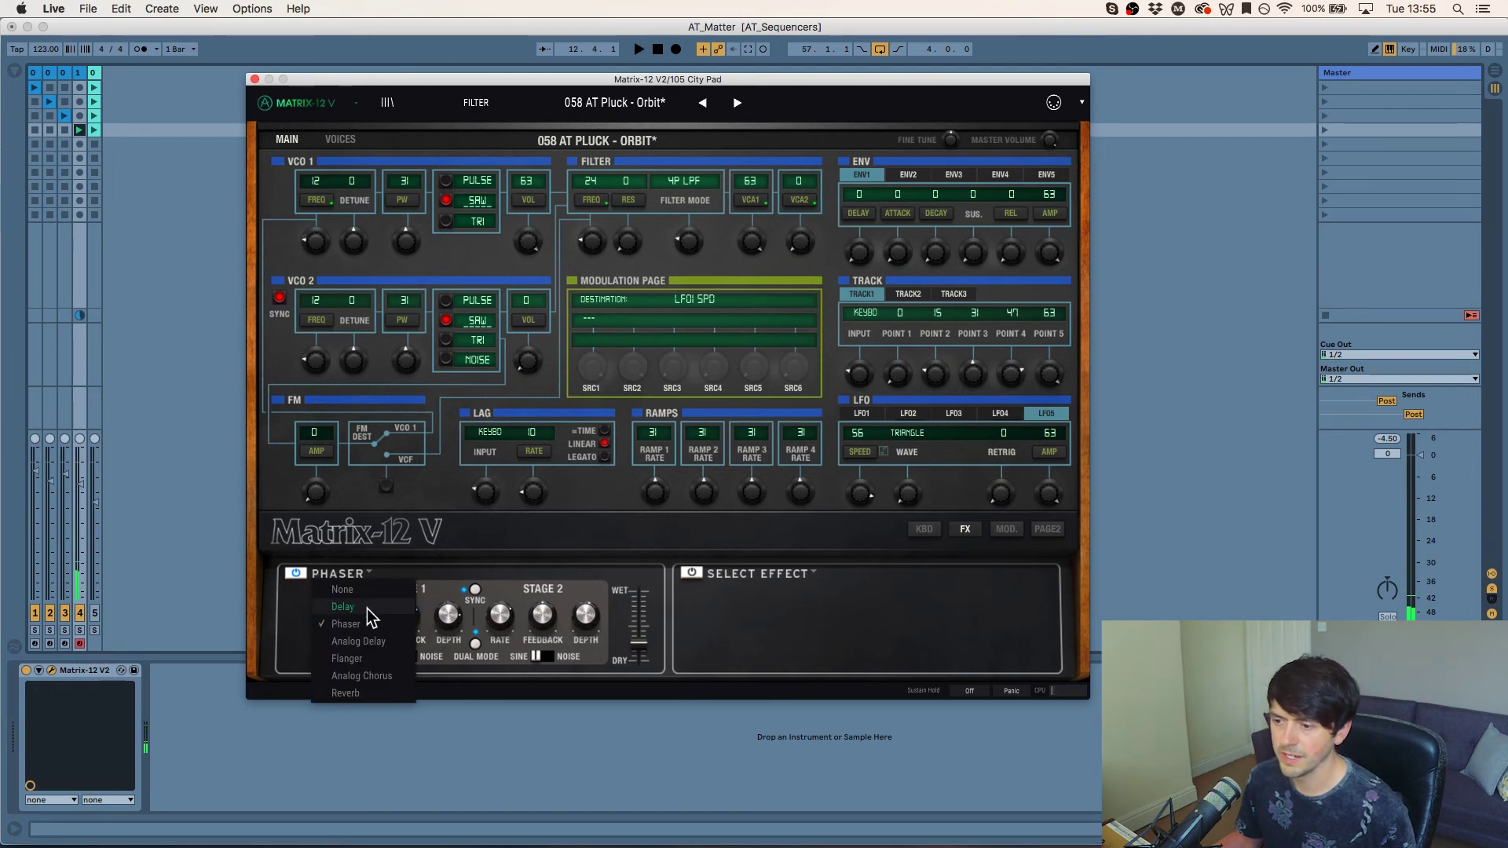
click(356, 659)
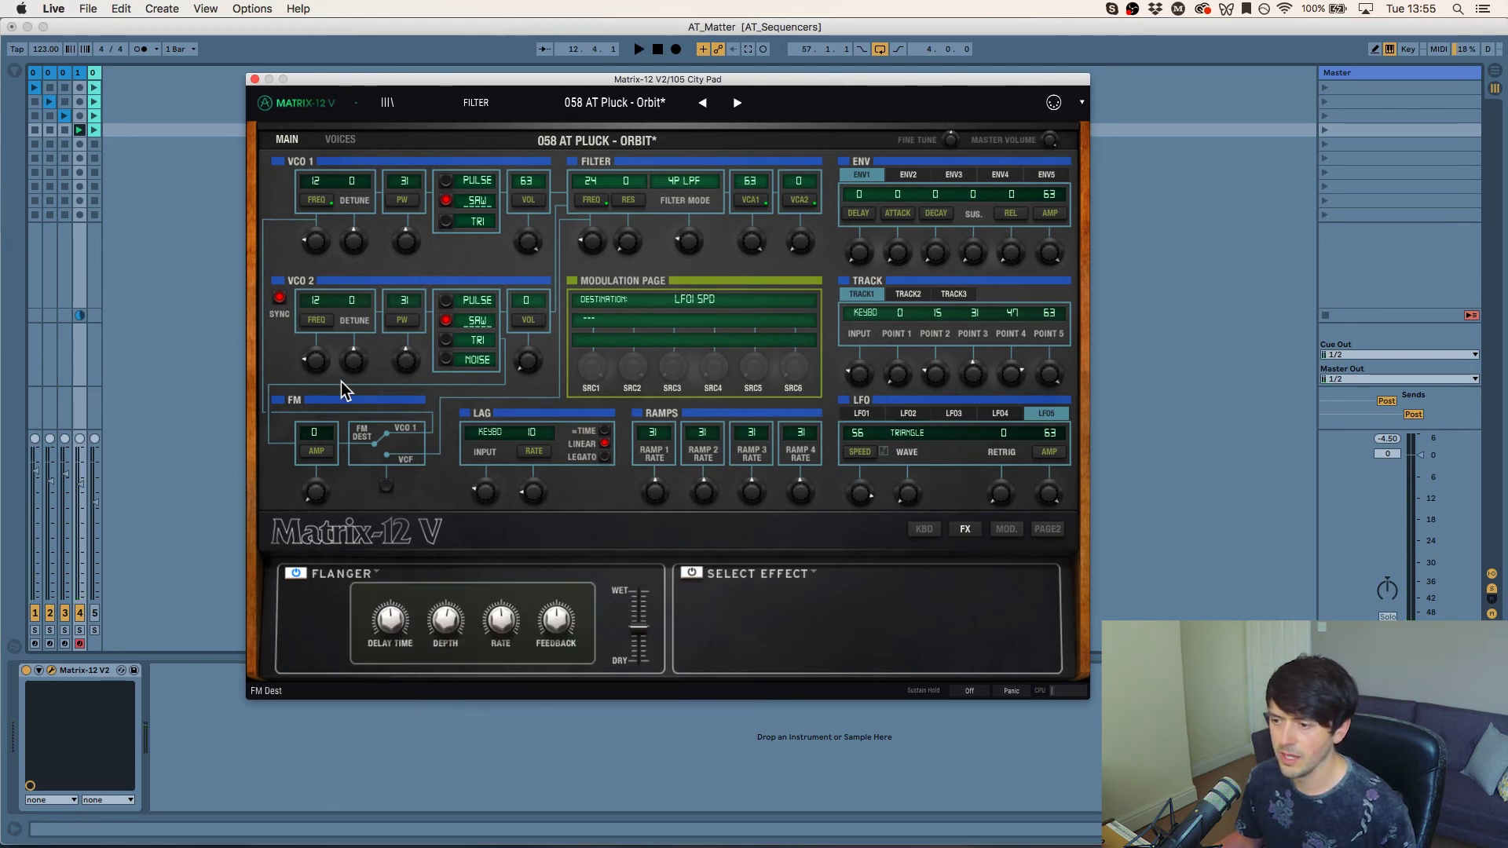
Step: Start playback and adjust the Flanger's dry/wet mix, depth and feedback
key(space)
mouse_move(643, 627)
mouse_down()
mouse_move(643, 590)
mouse_move(643, 626)
mouse_up()
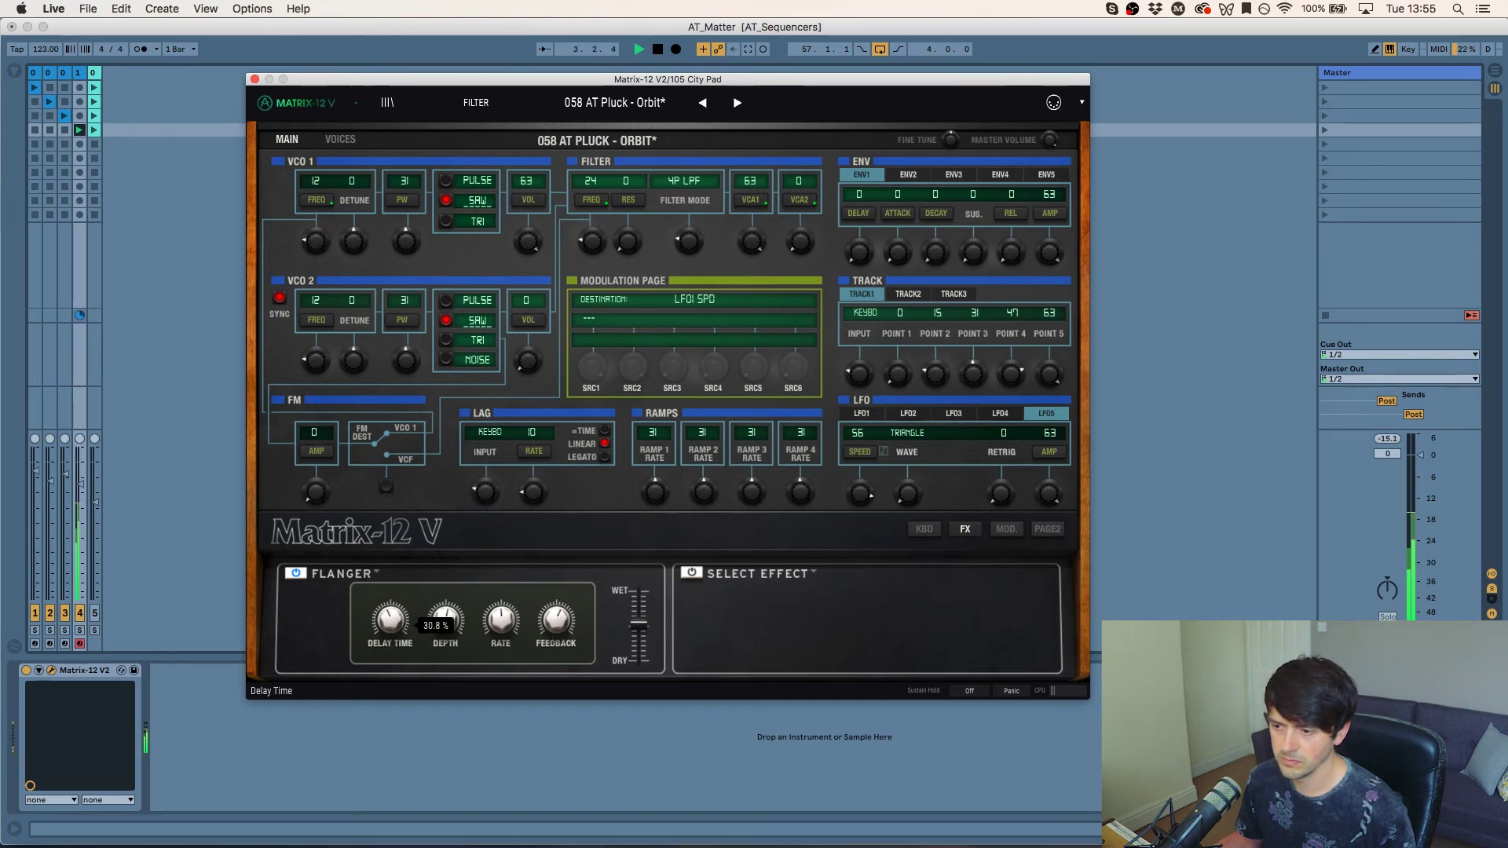
drag(444, 620, 495, 633)
drag(643, 619, 553, 632)
click(554, 622)
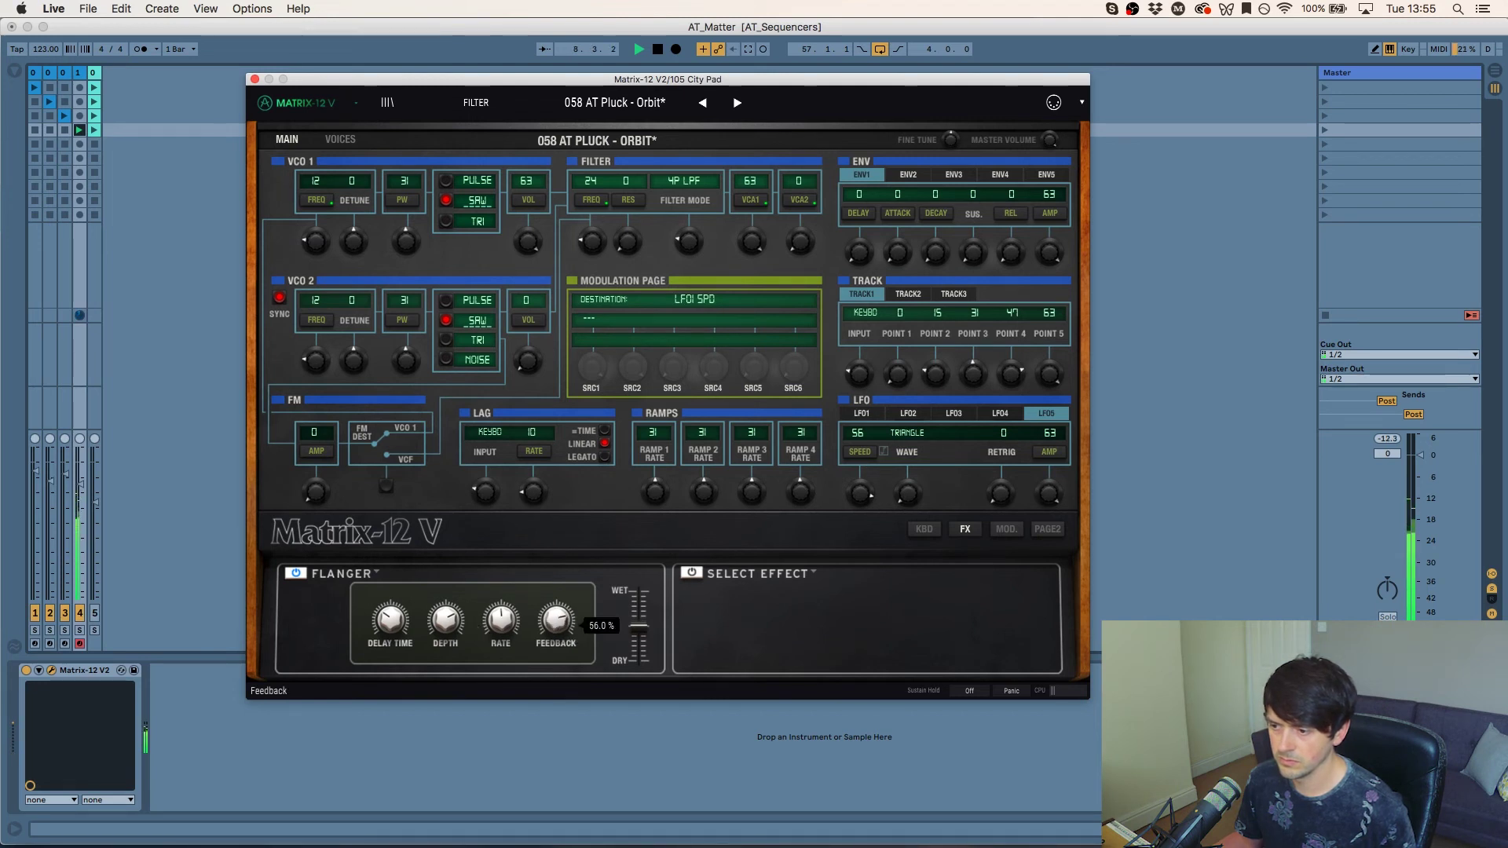
Step: Adjust the Flanger's rate and delay time and set its depth to 0.928
click(500, 623)
click(393, 626)
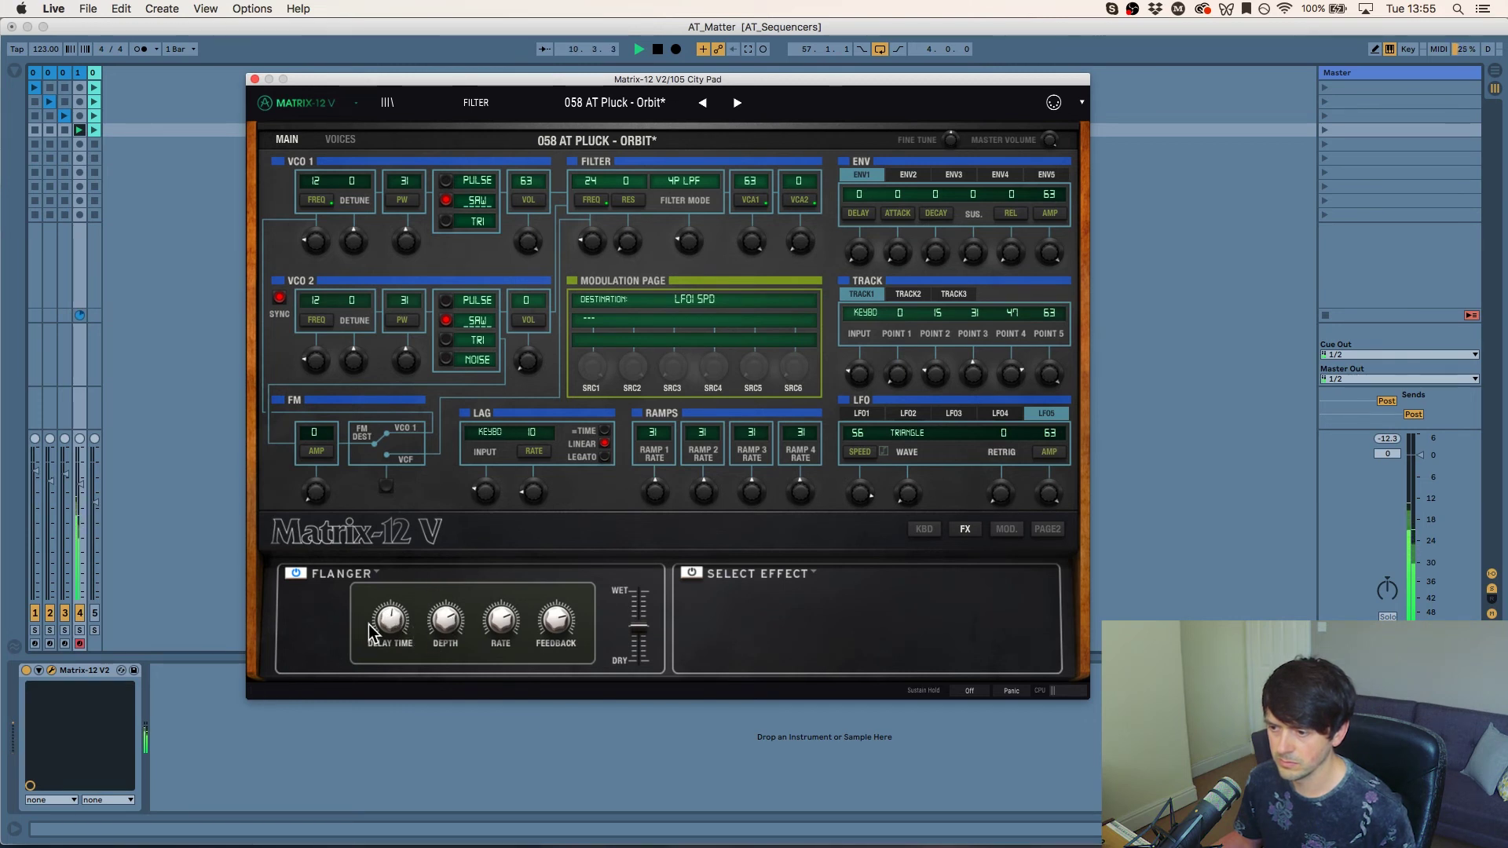
click(445, 620)
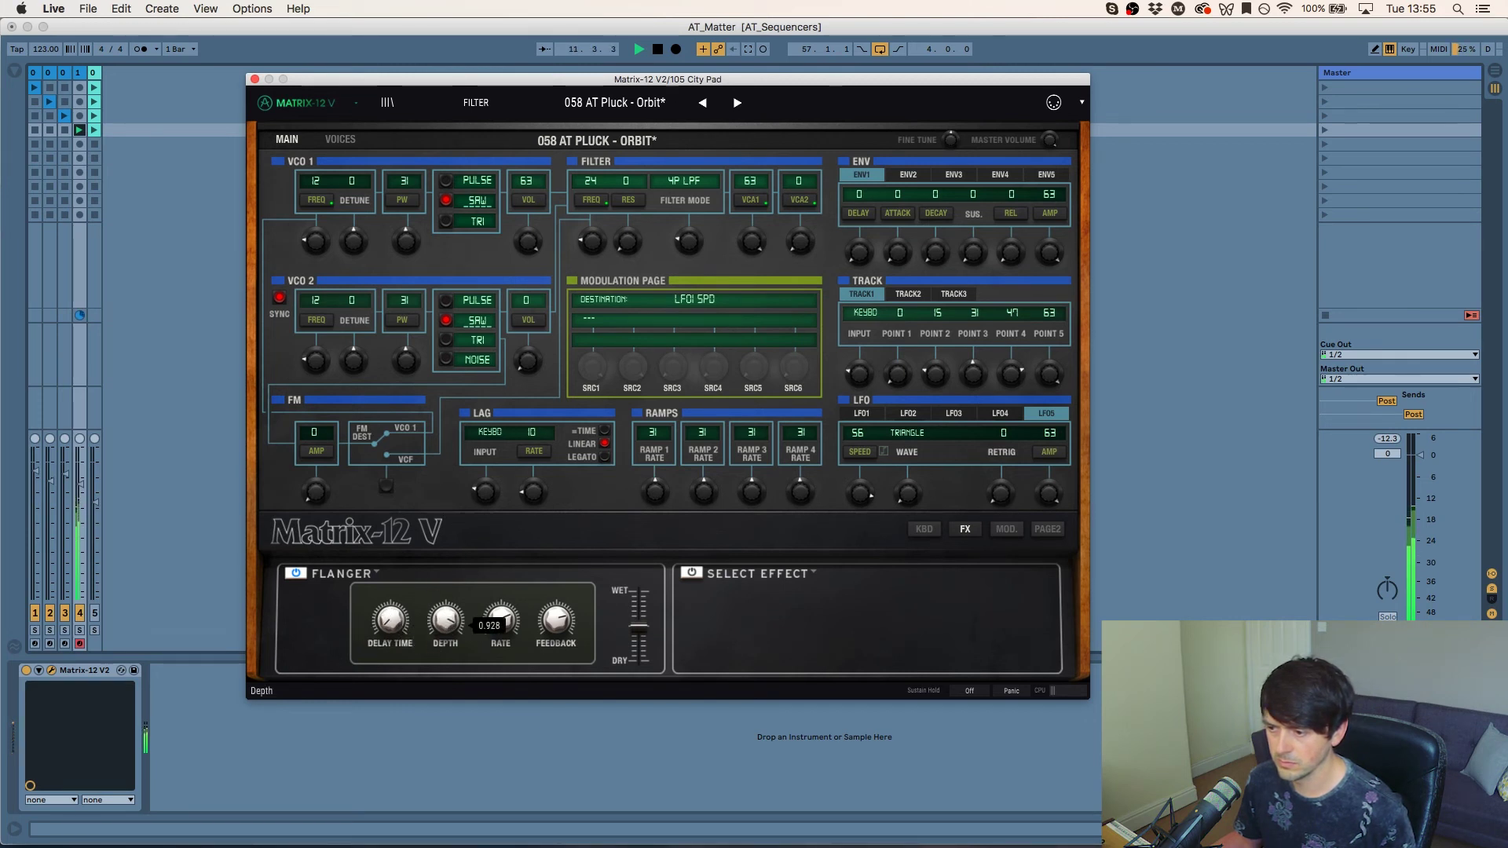
Step: Replace the Flanger with an Analog Chorus and audition it with a higher wet level and a stereo rate of 0.165 Hz
click(370, 571)
click(369, 675)
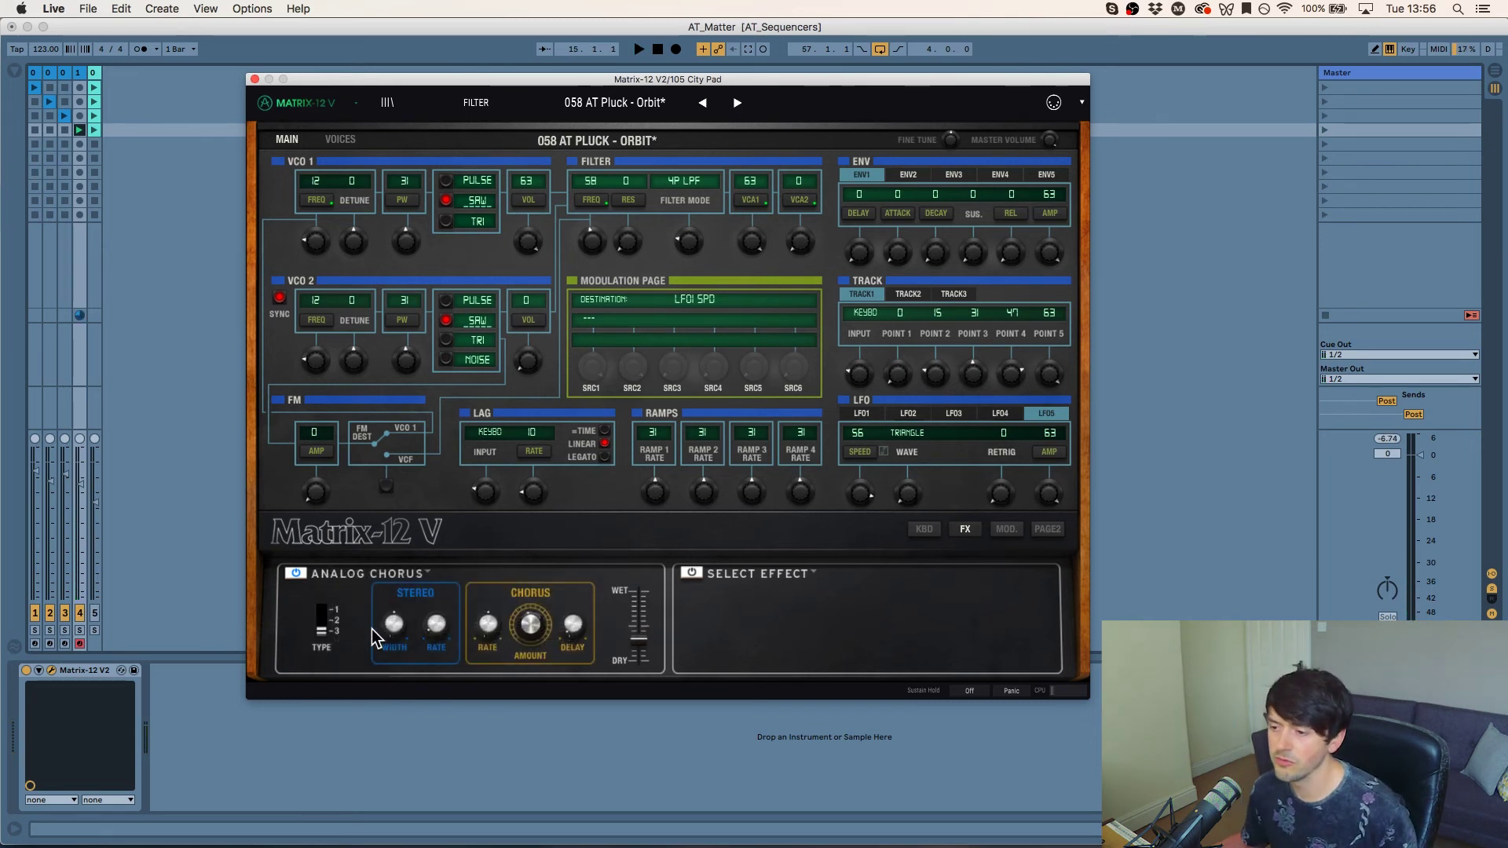
key(space)
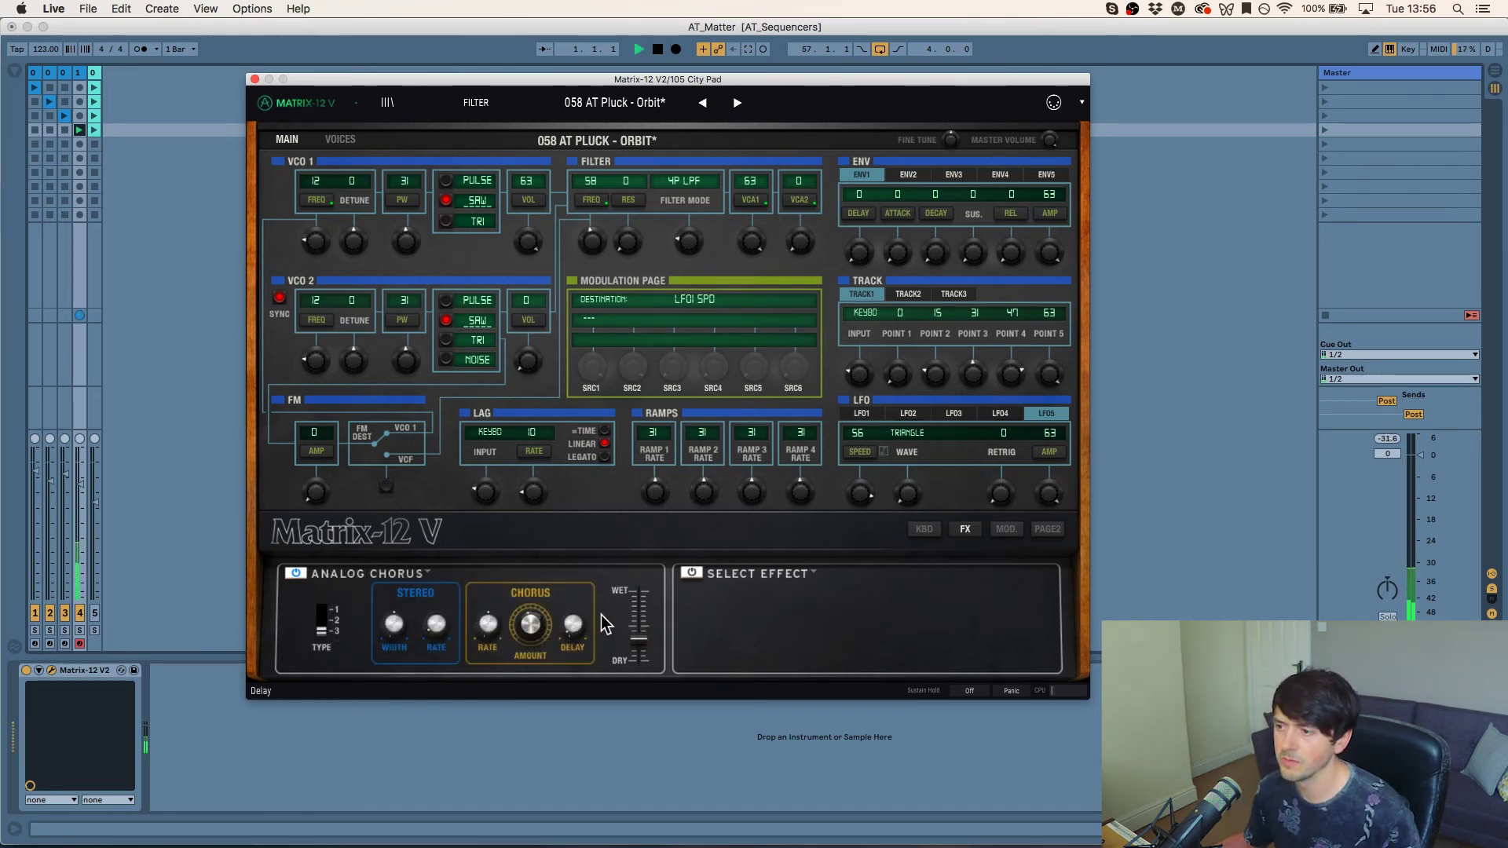
drag(639, 648, 638, 626)
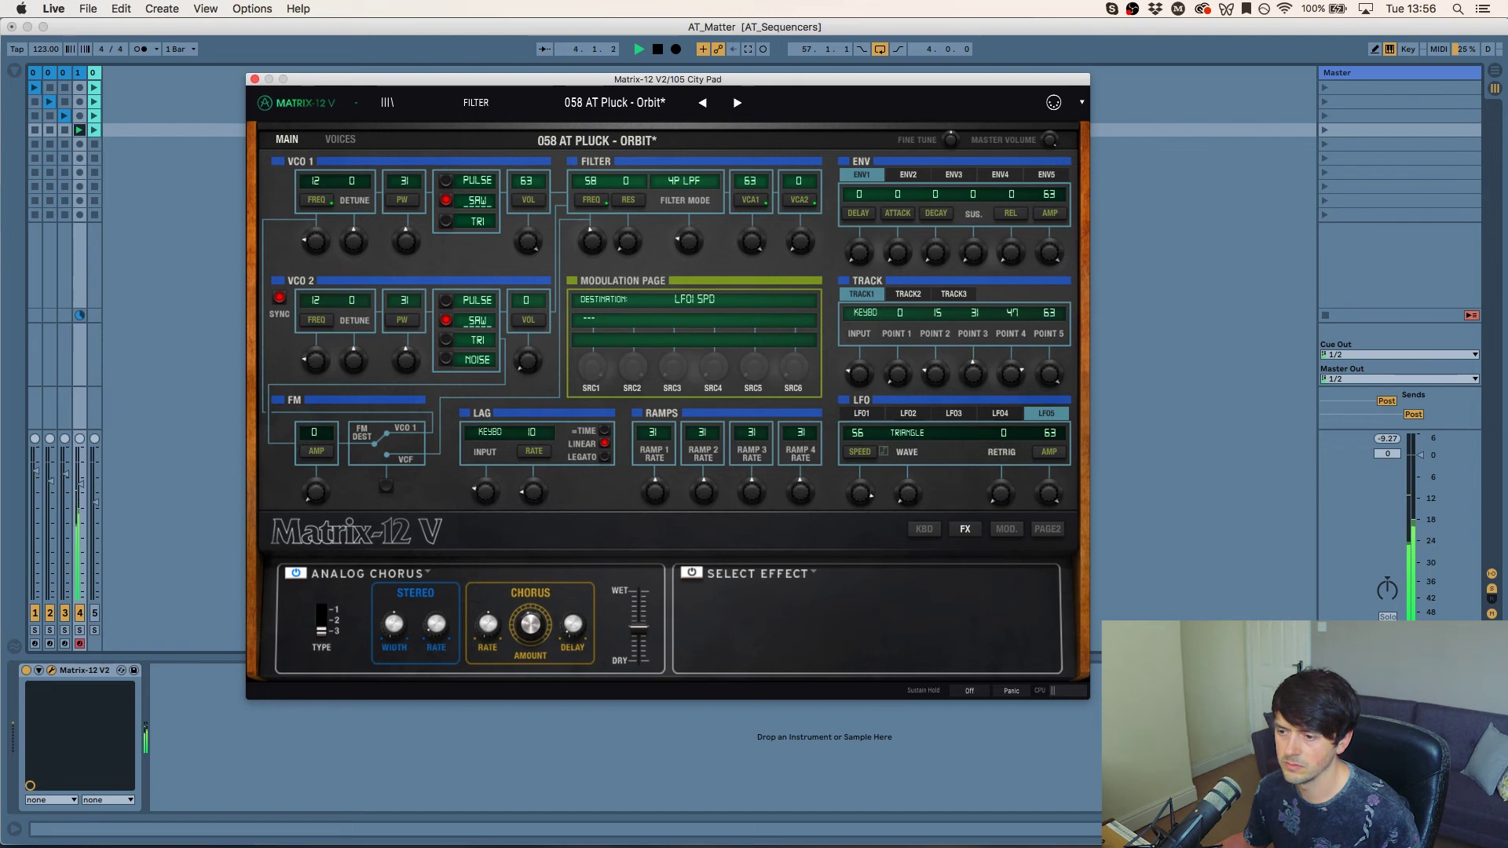
drag(436, 625, 435, 624)
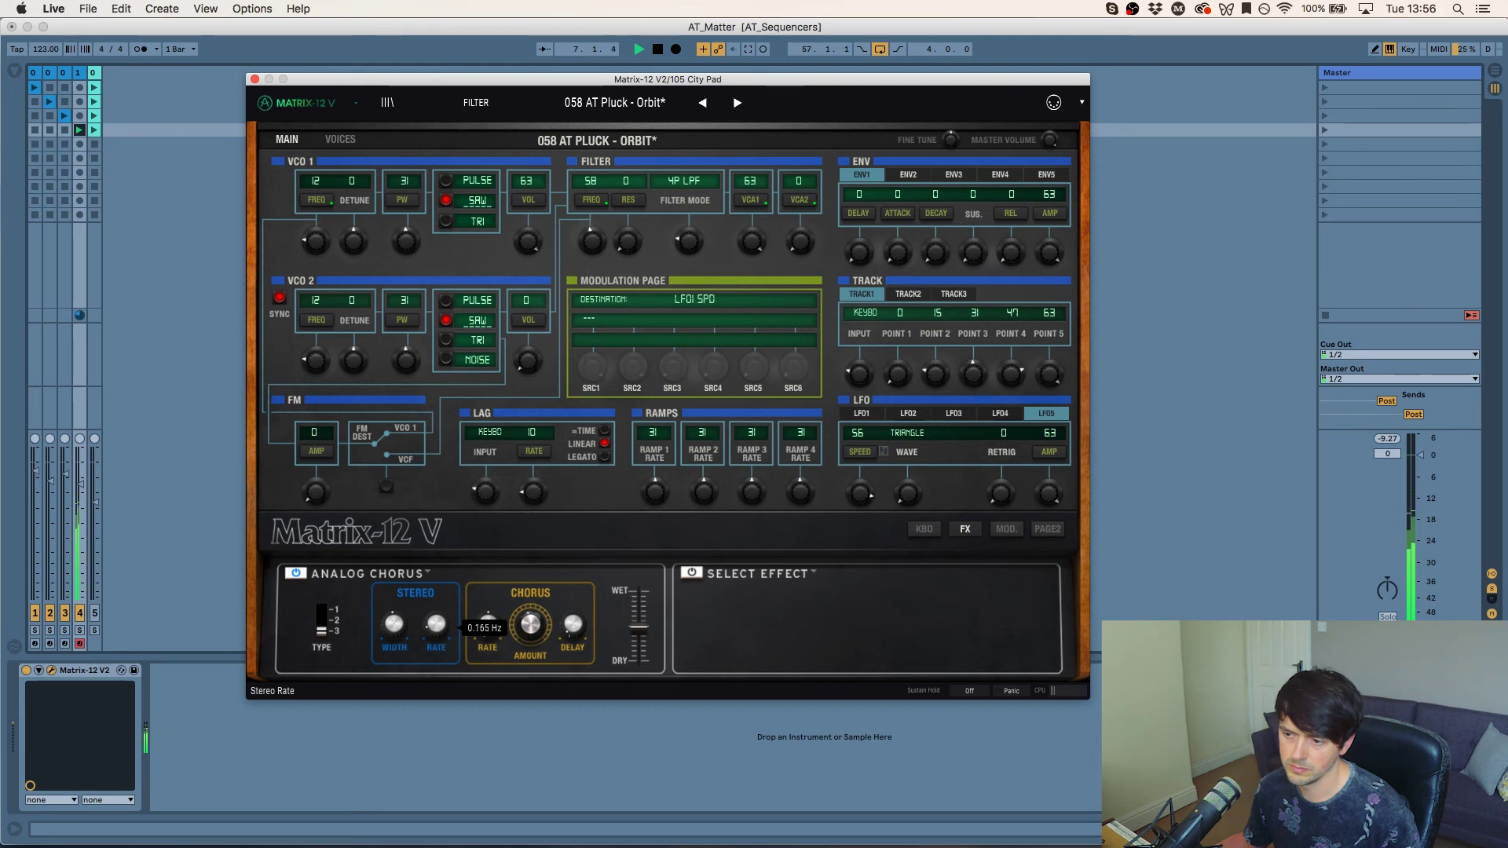
key(space)
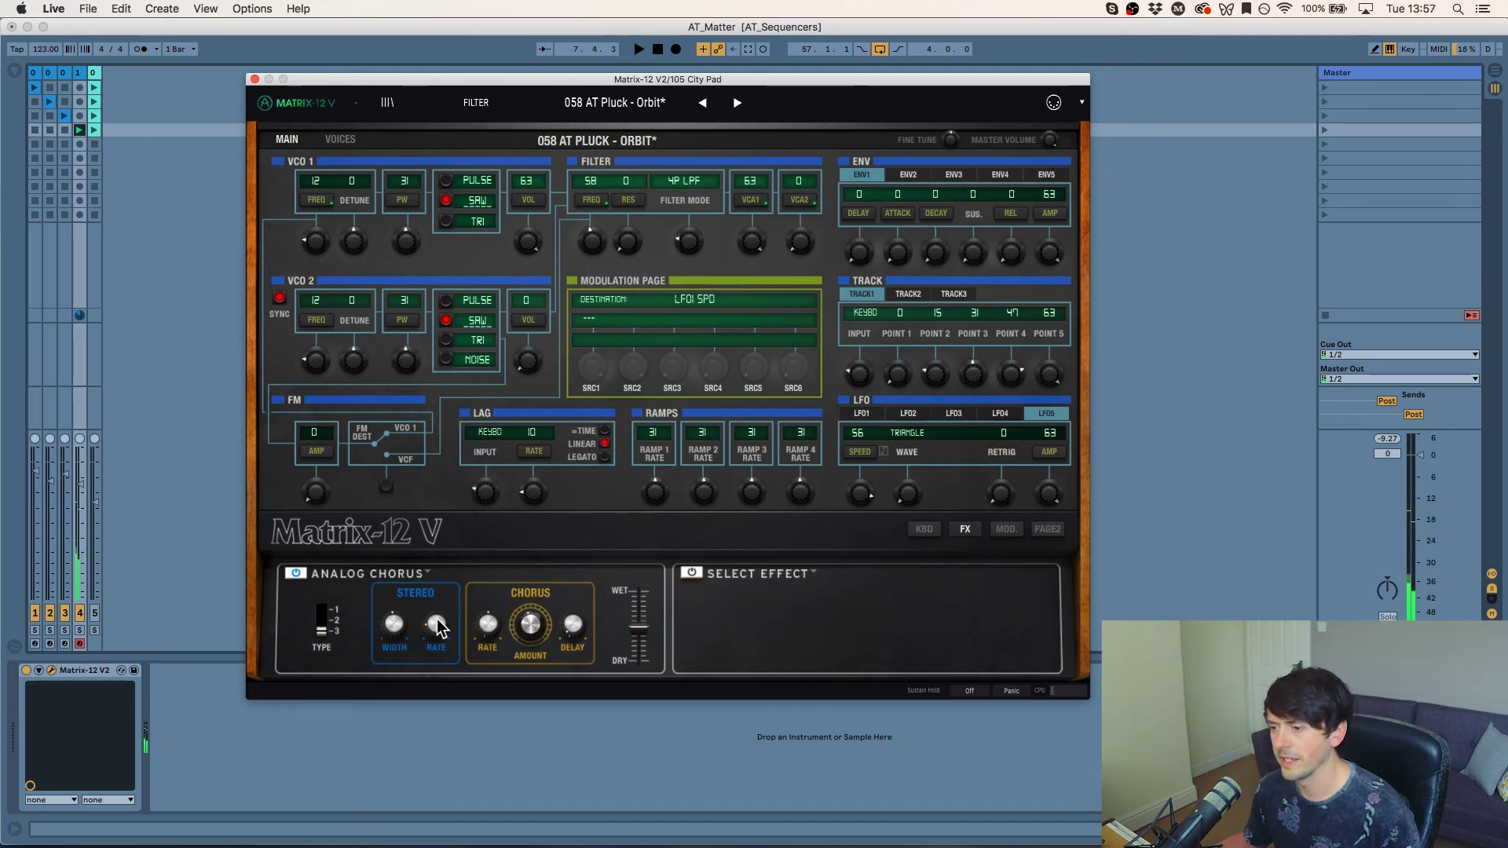
Step: Switch the first effect slot from Analog Chorus to Analog Delay and on to Reverb
click(400, 576)
click(364, 637)
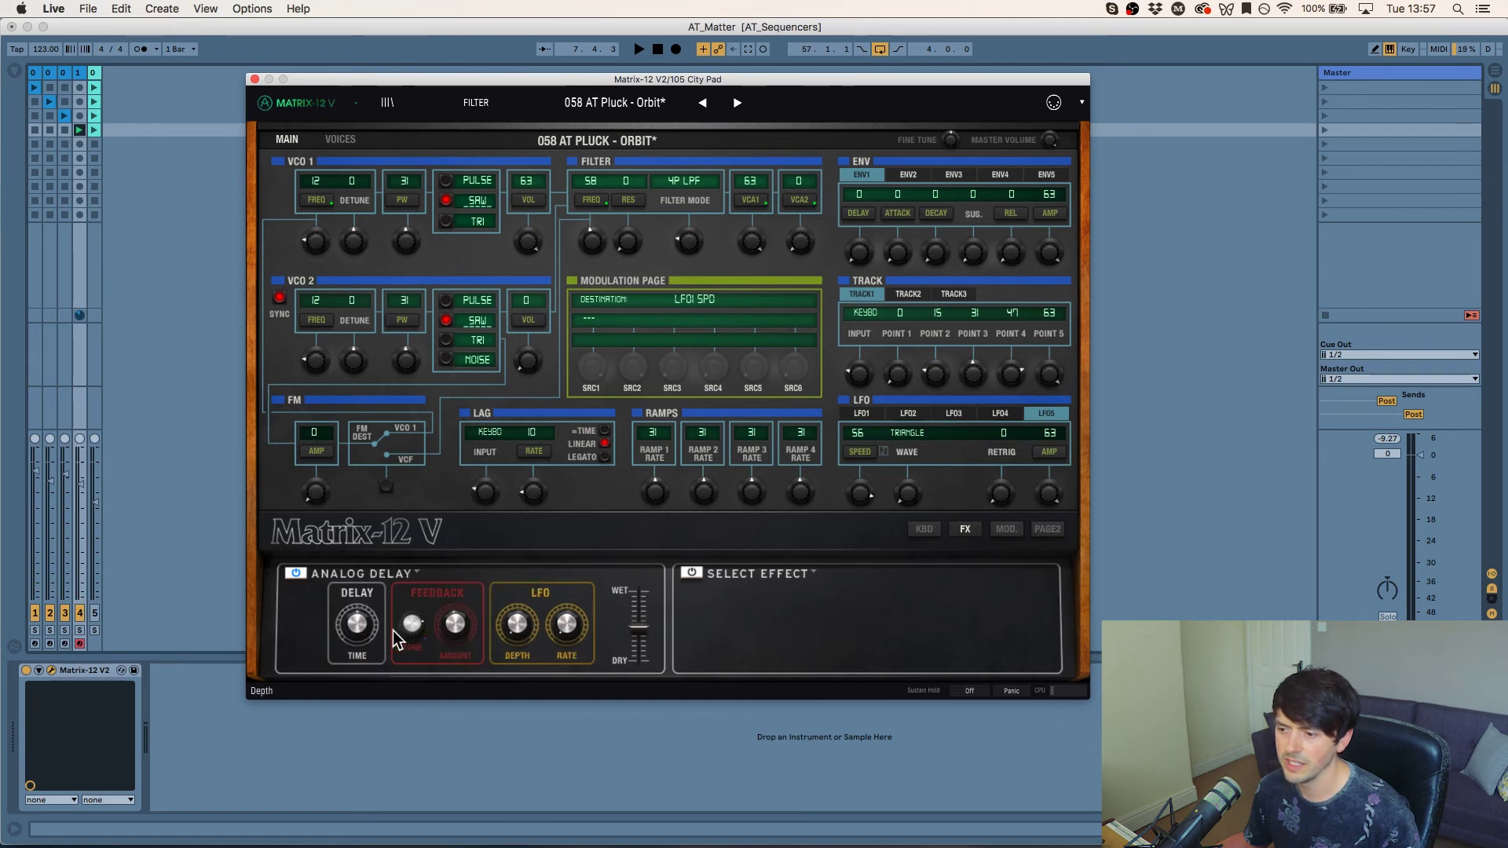
click(359, 577)
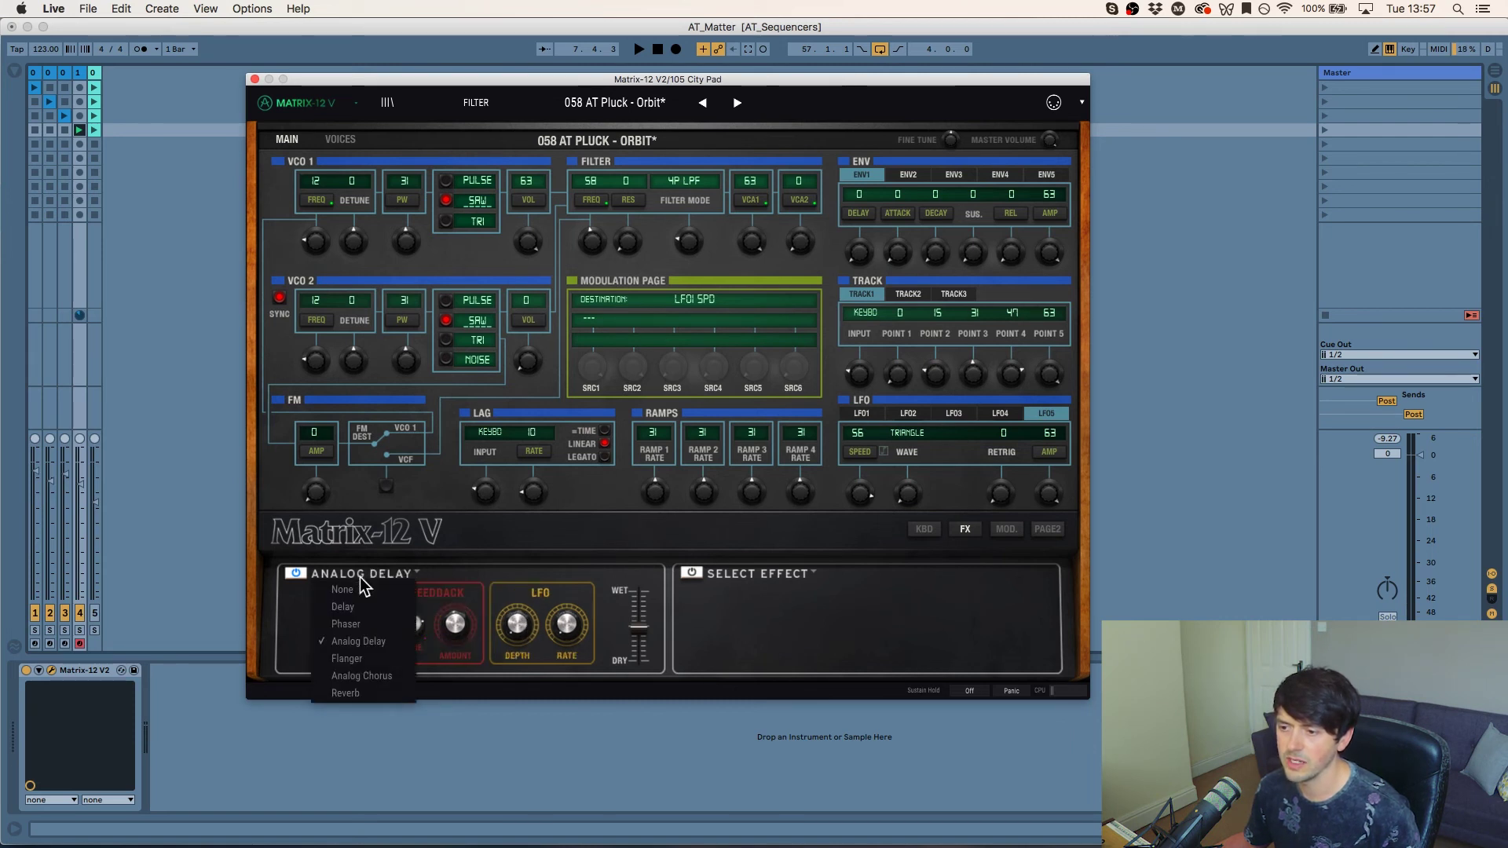
click(376, 691)
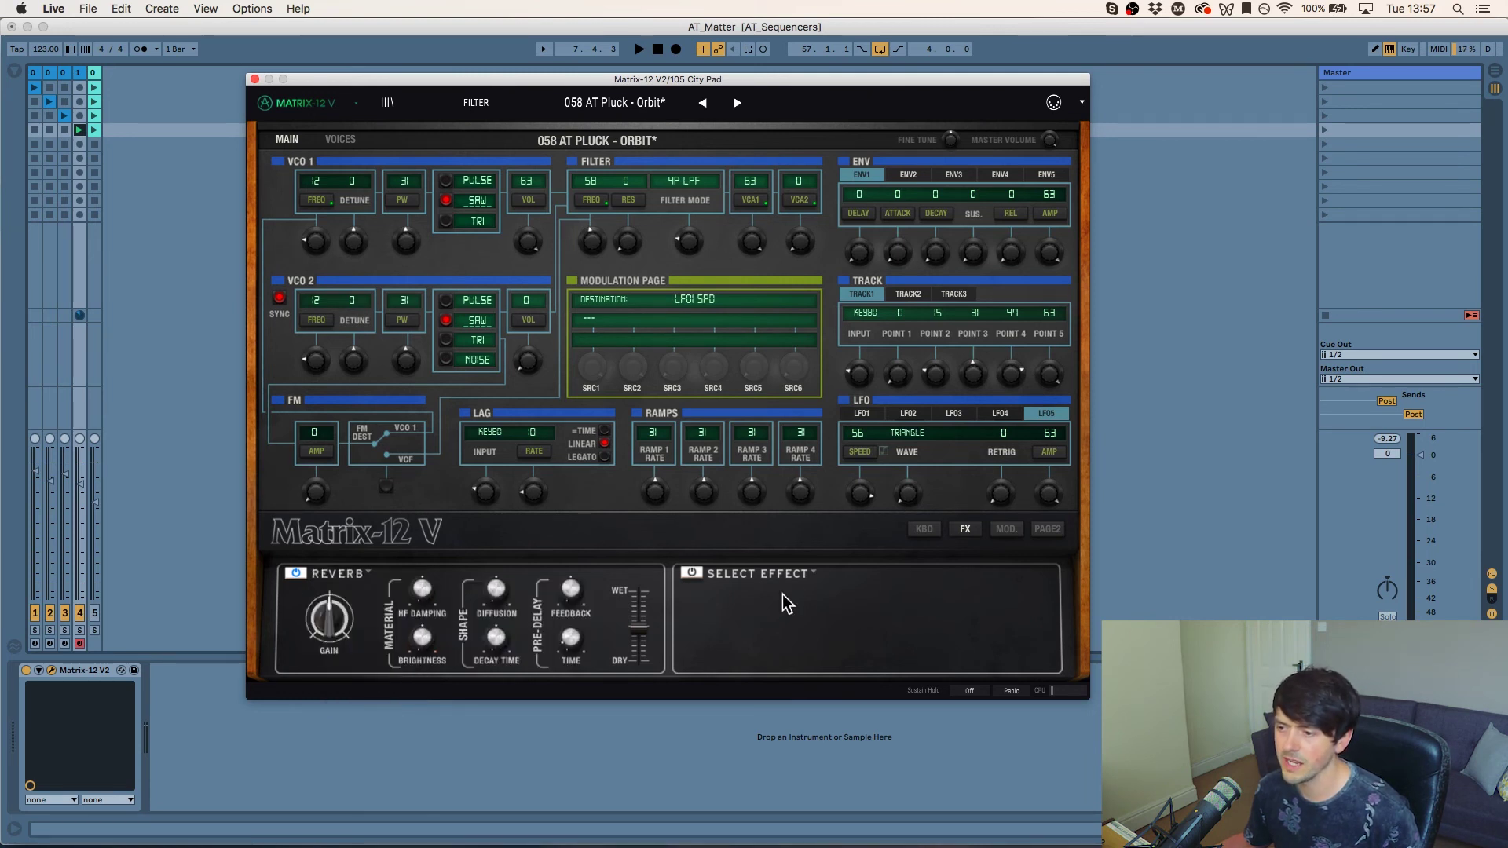
Step: Play the sequence while slightly raising the Reverb's wet level and adjusting its gain and decay time
mouse_move(638, 626)
mouse_down()
mouse_move(638, 650)
mouse_move(639, 625)
mouse_up()
key(space)
drag(329, 620, 329, 613)
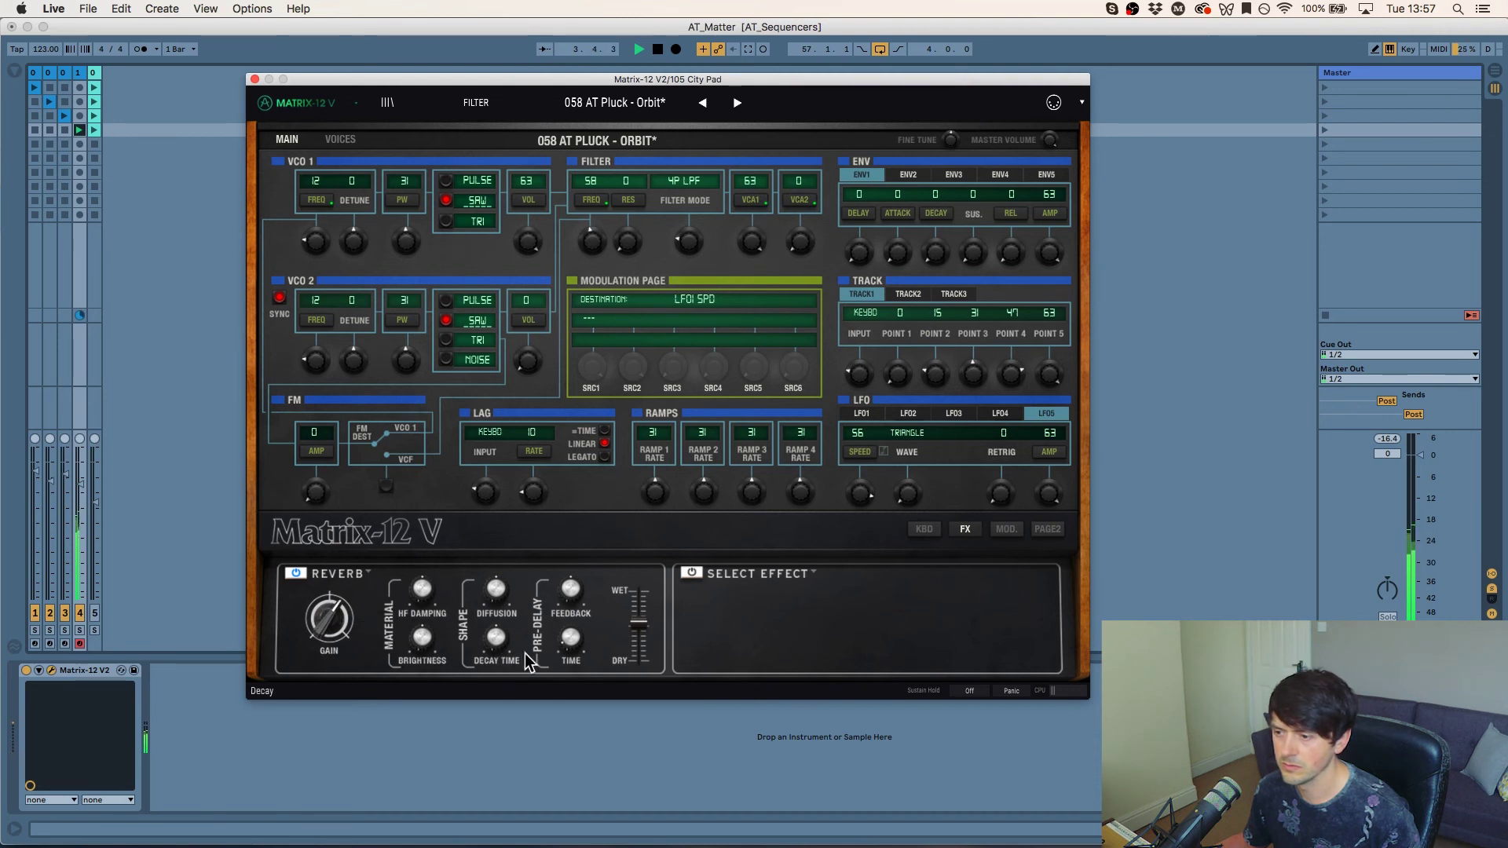
drag(501, 646, 500, 638)
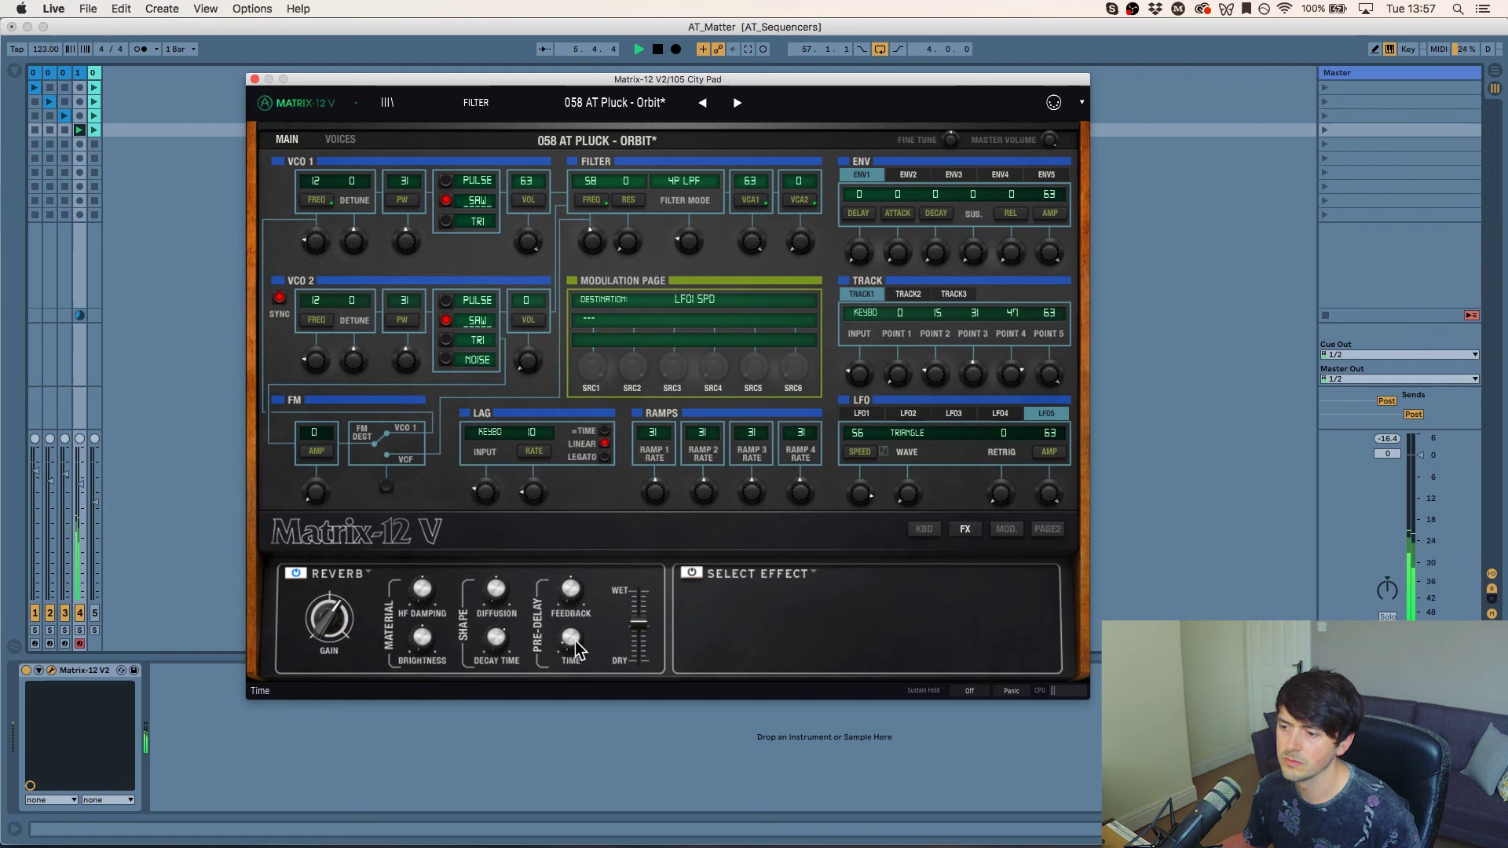
Step: Audition the Reverb's HF damping, brightness and diffusion with the dry/wet mix at 1.00, and stop playback
drag(418, 606, 422, 637)
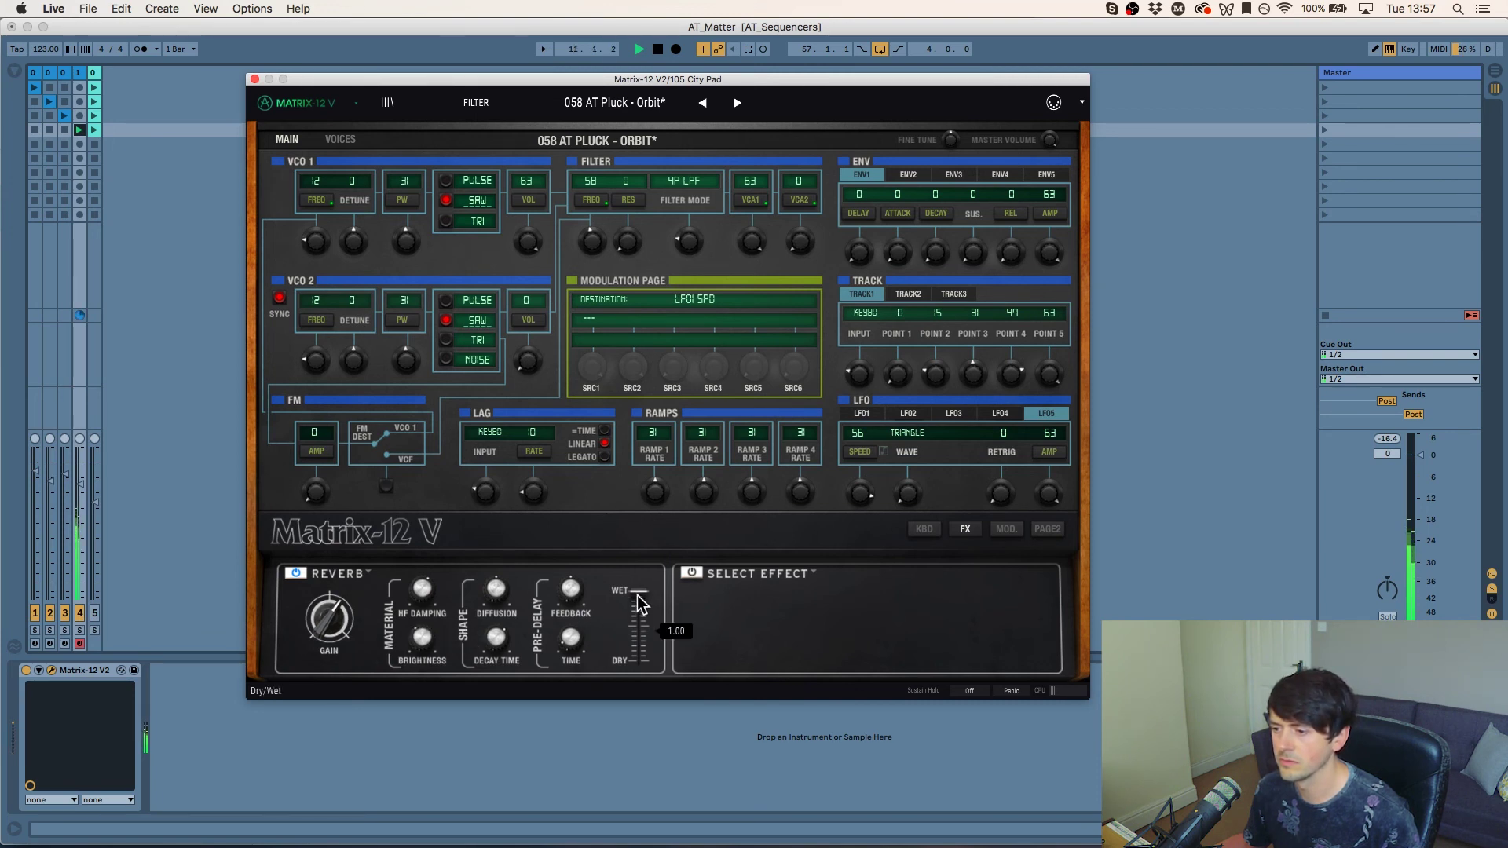
drag(496, 589, 496, 591)
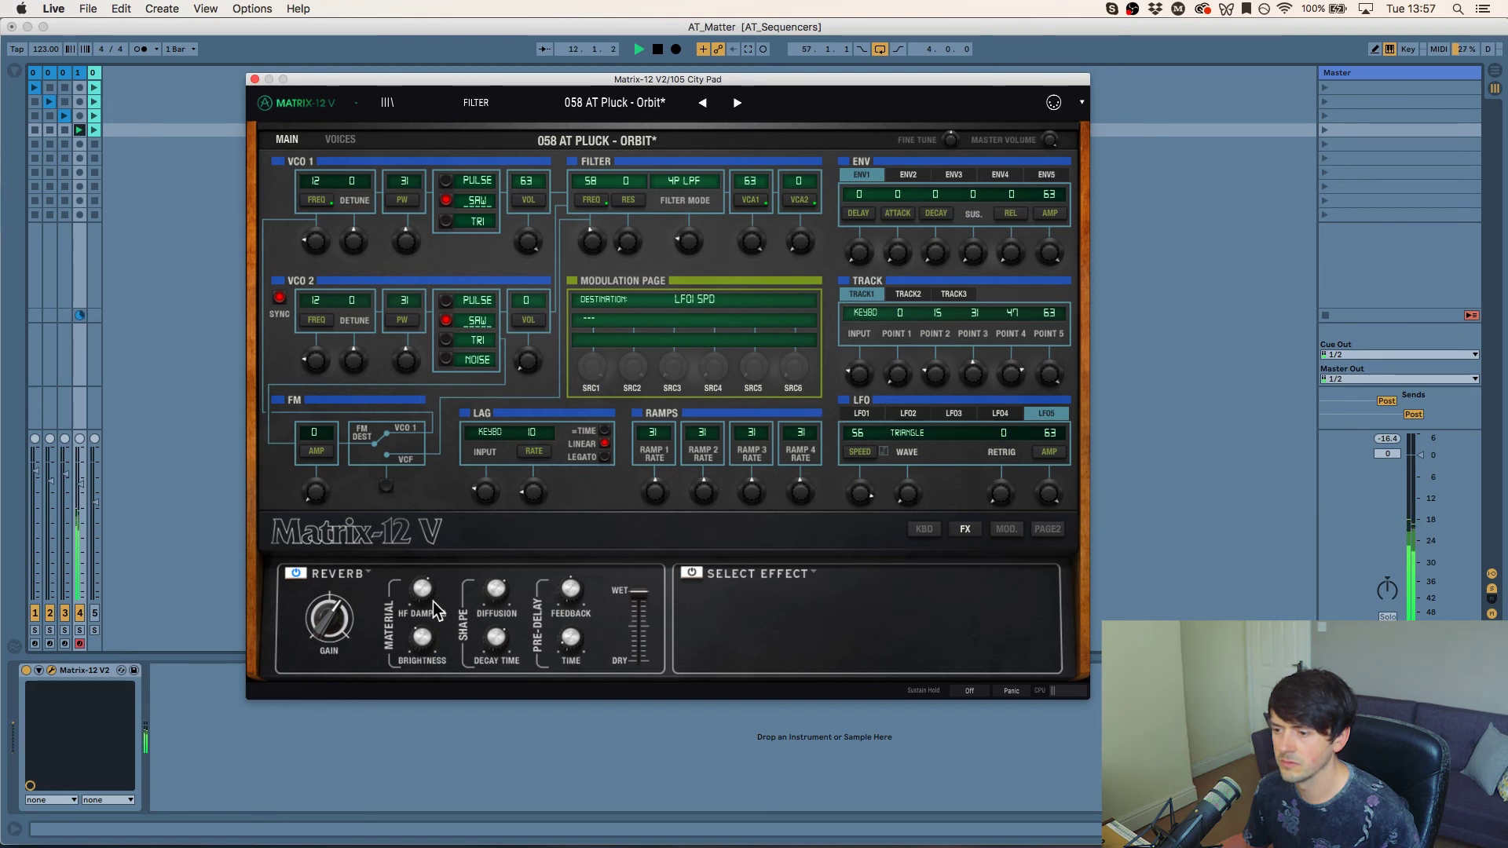
drag(422, 636, 422, 638)
key(space)
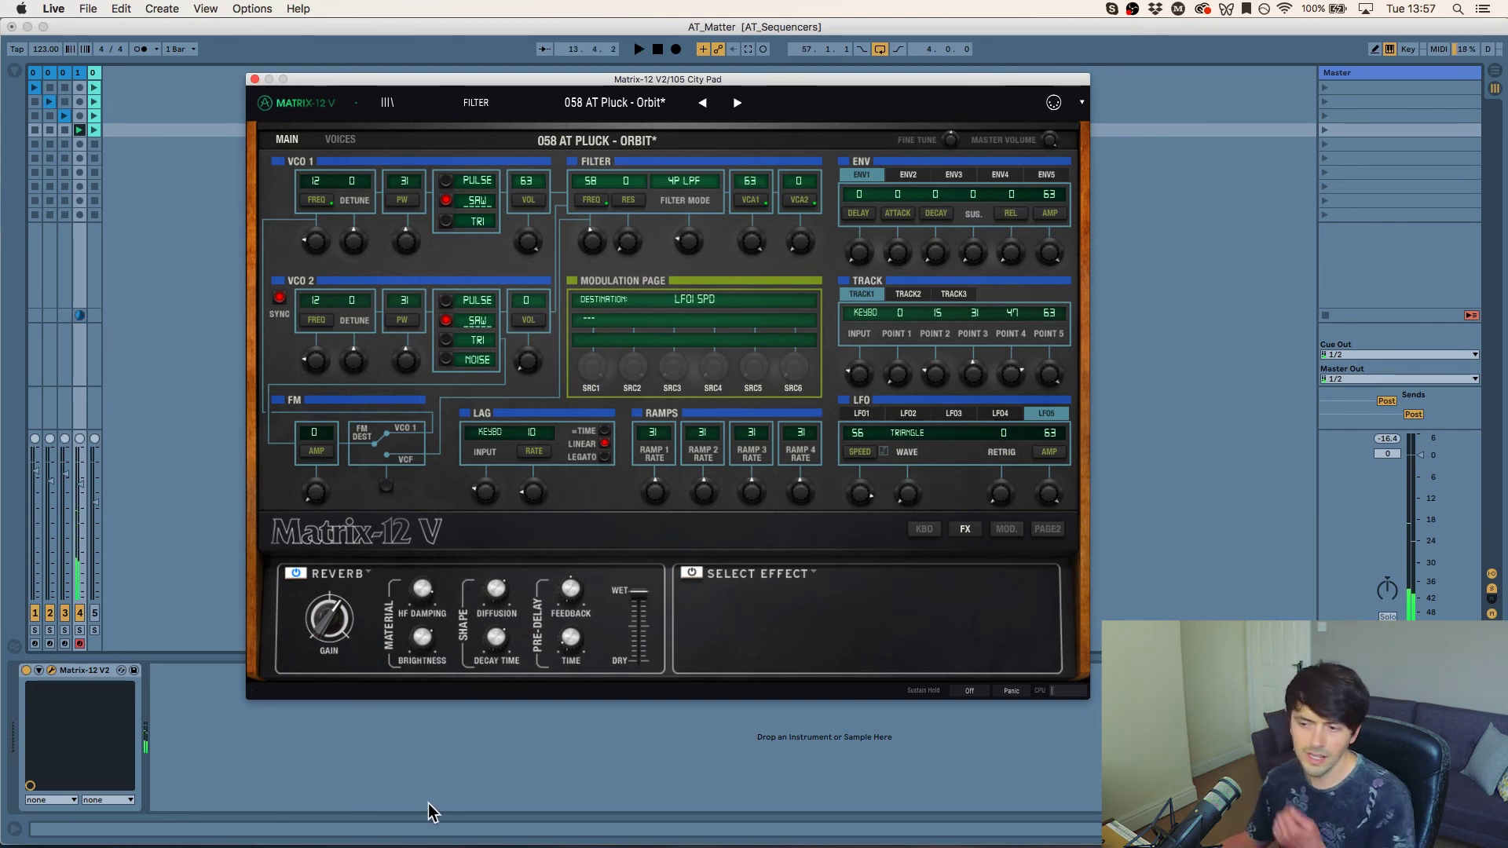
Step: Switch the first effect slot from Reverb to Delay and on to Phaser
click(357, 575)
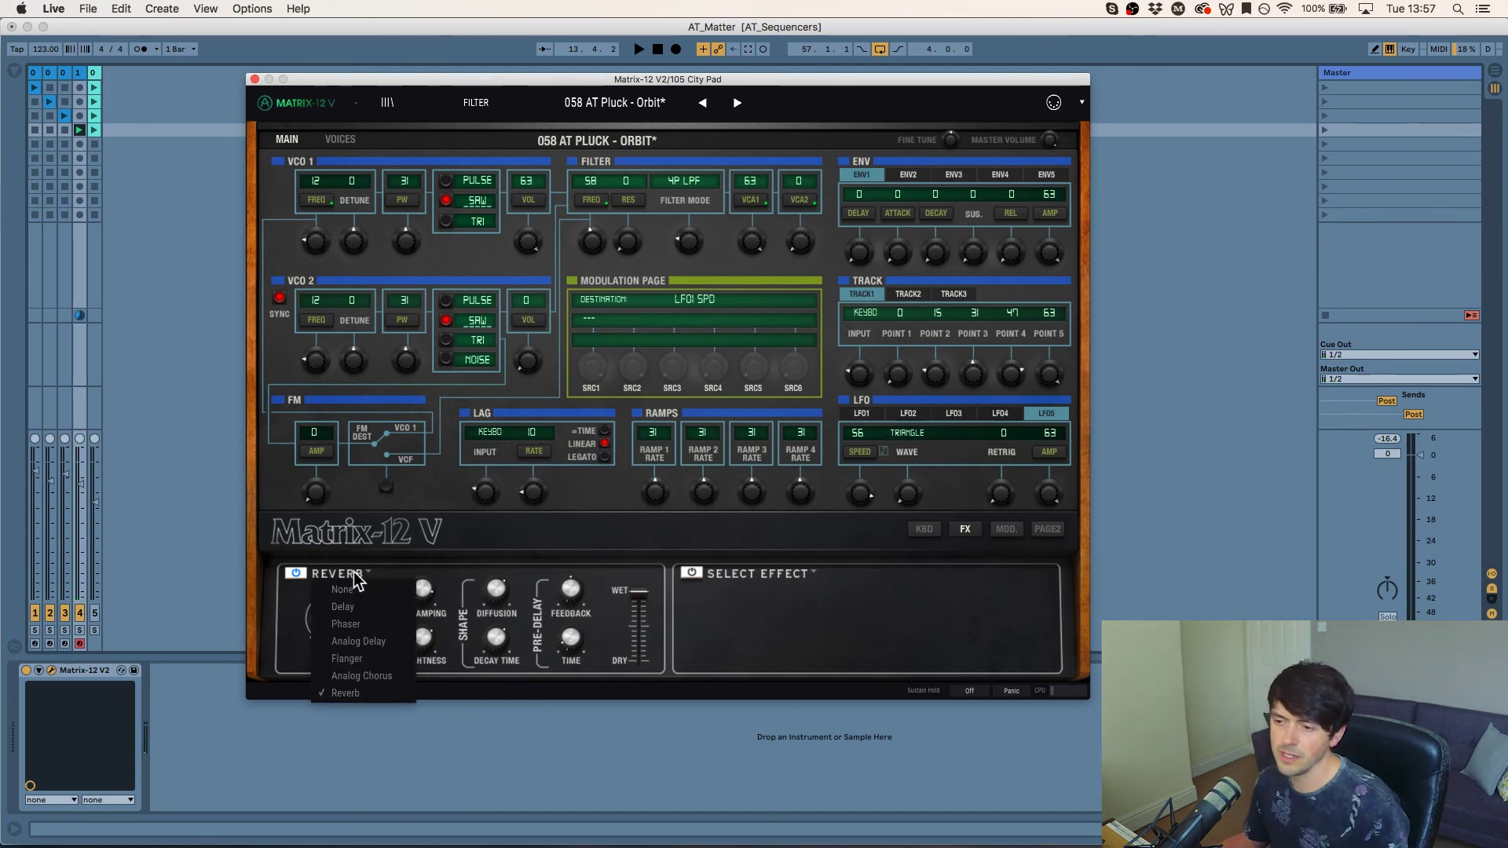
click(346, 575)
click(345, 573)
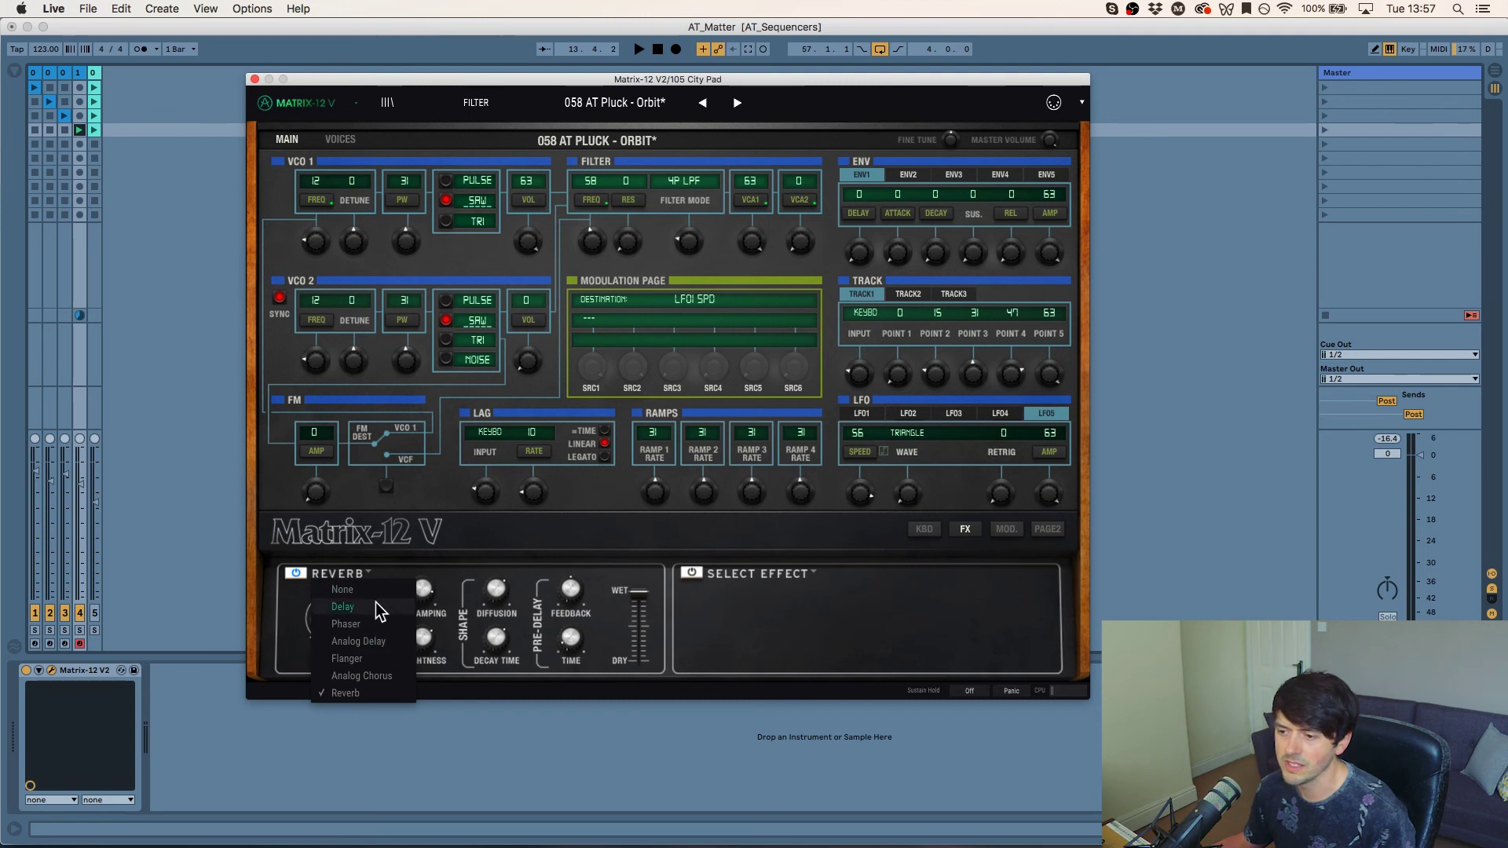
click(367, 605)
click(346, 576)
click(346, 629)
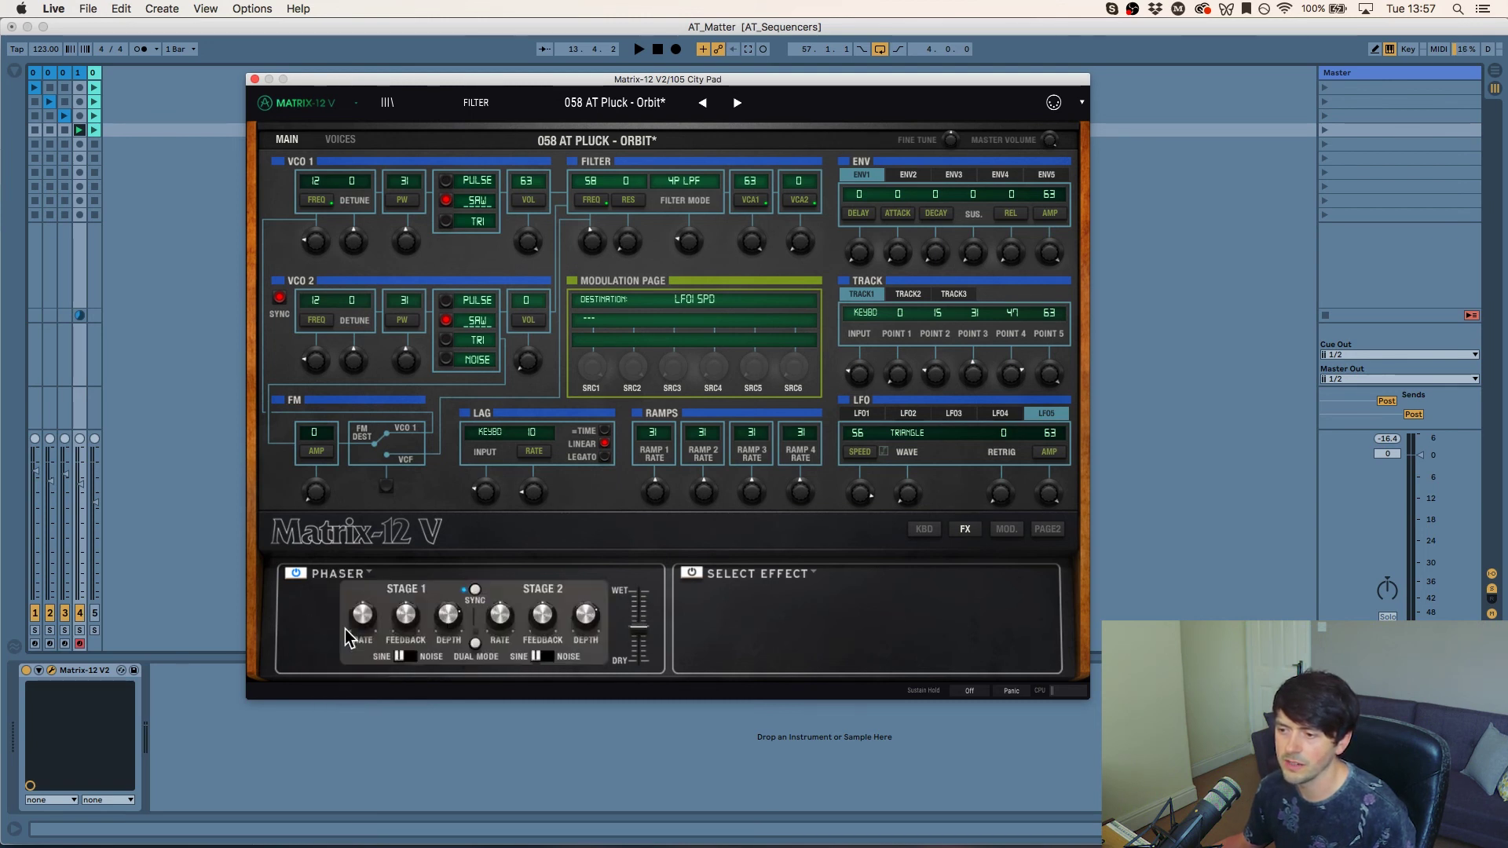
Step: Cycle the first effect slot through Analog Delay, Flanger and Analog Chorus, back to Reverb
click(358, 579)
click(352, 640)
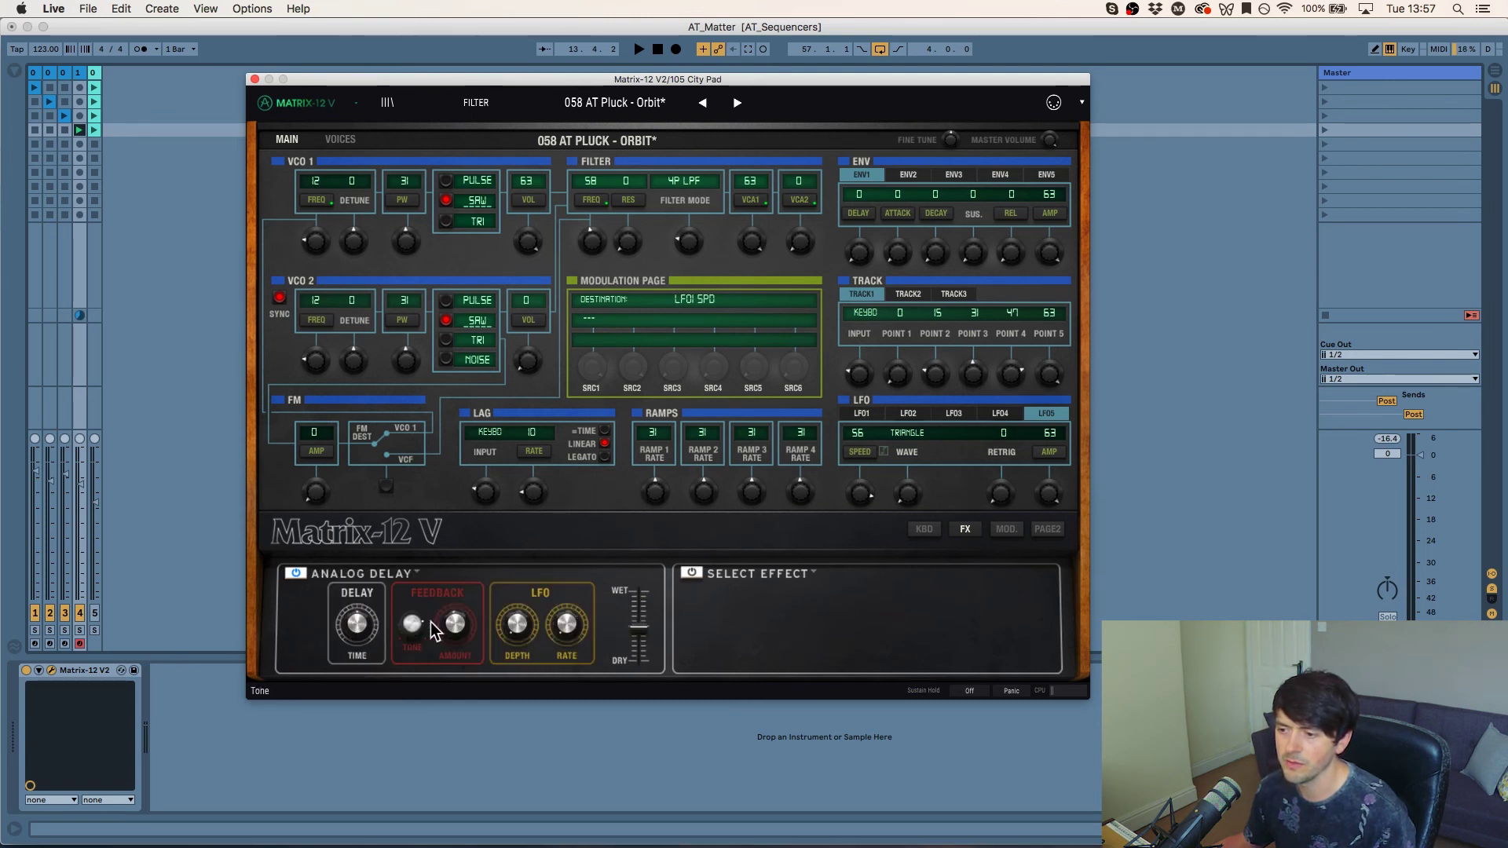
click(392, 578)
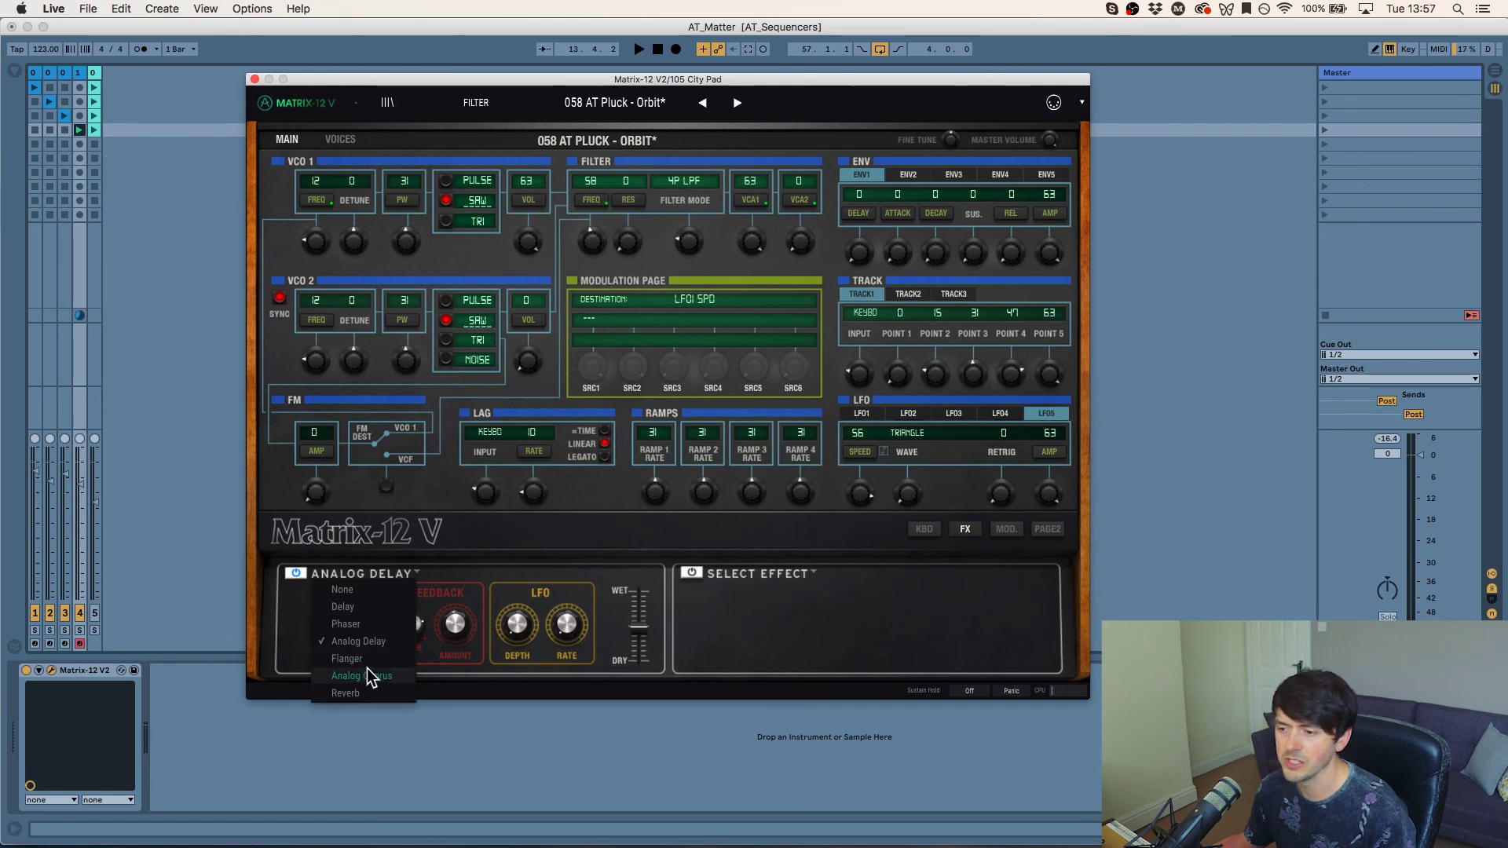
click(365, 657)
click(358, 571)
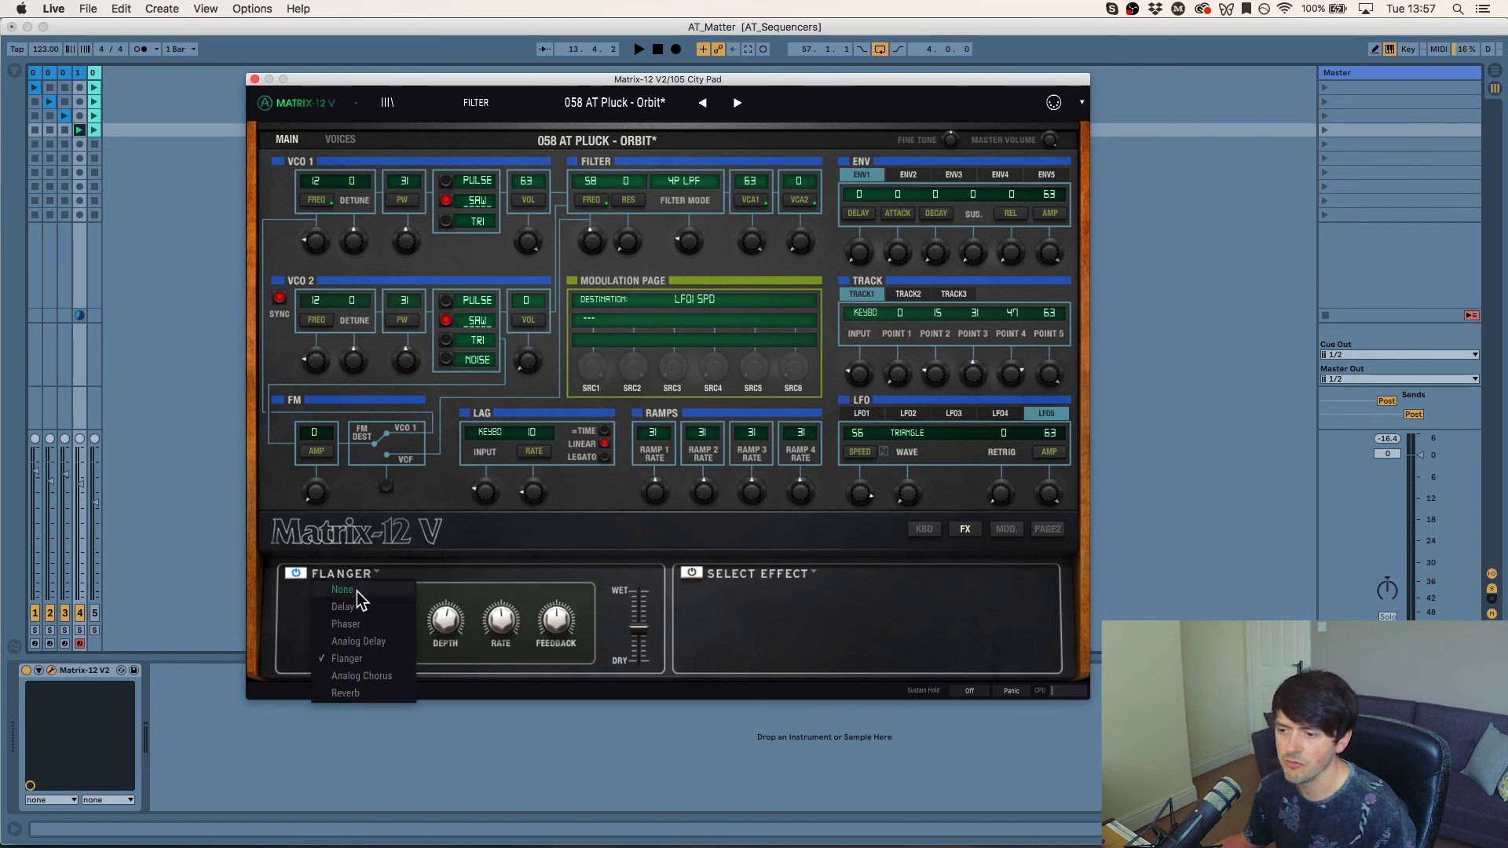
click(343, 675)
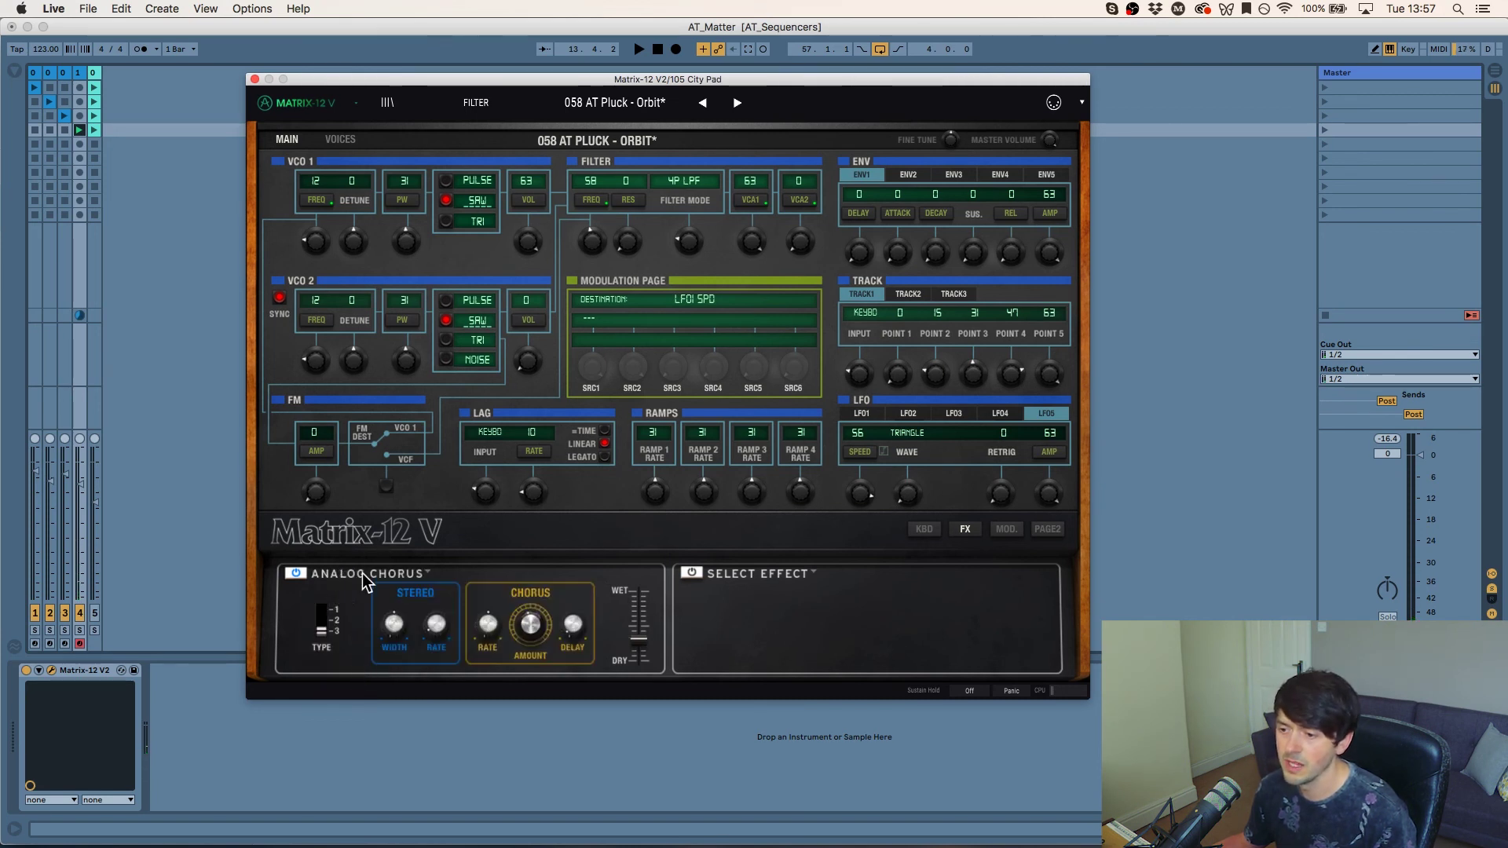
click(361, 573)
click(369, 683)
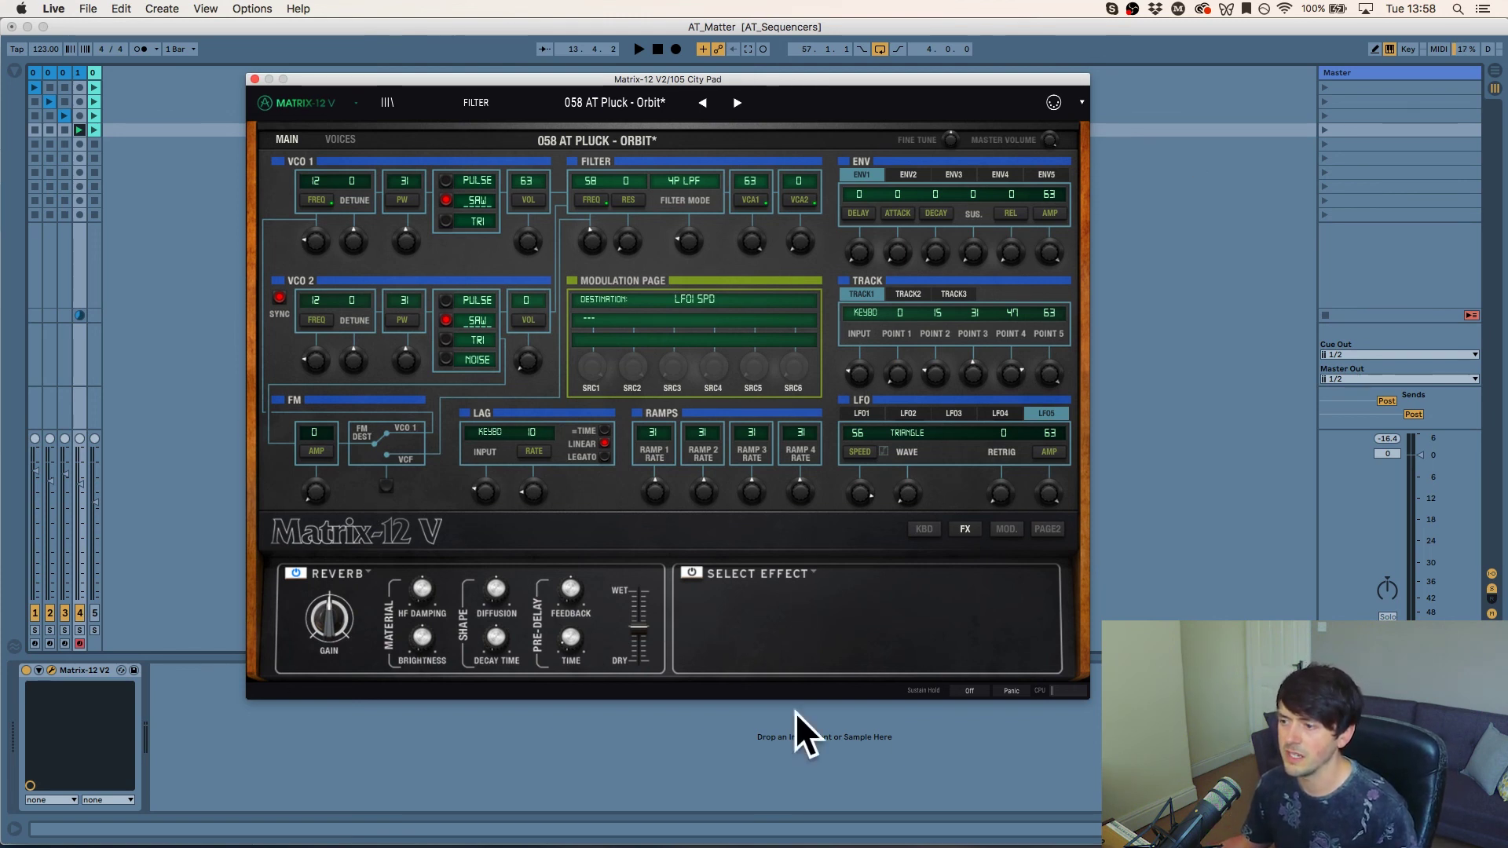
Step: Examine the effects available for the second slot, leaving it set to None
click(804, 577)
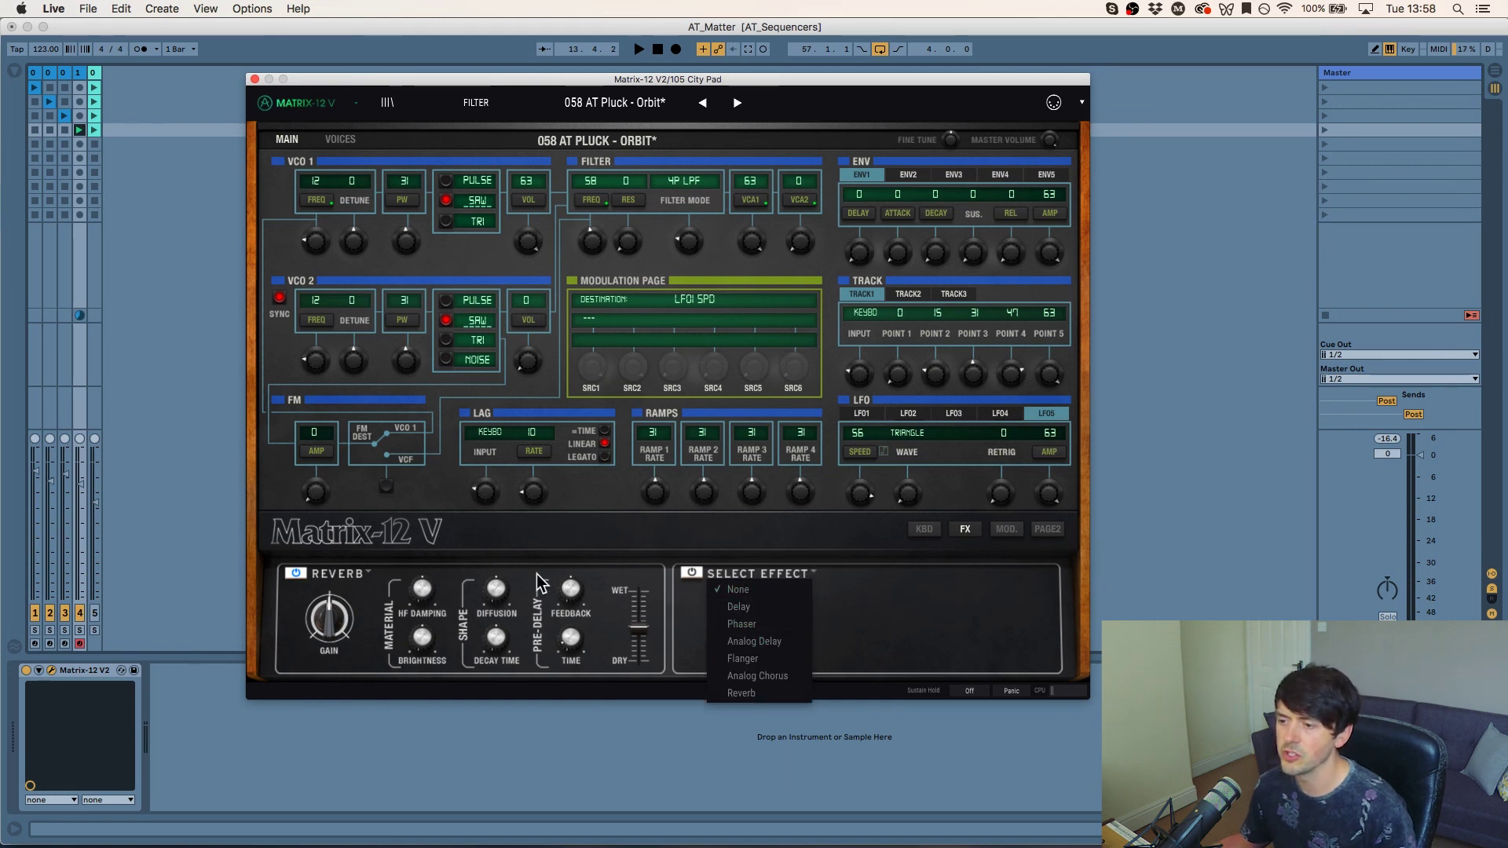
click(742, 589)
click(799, 590)
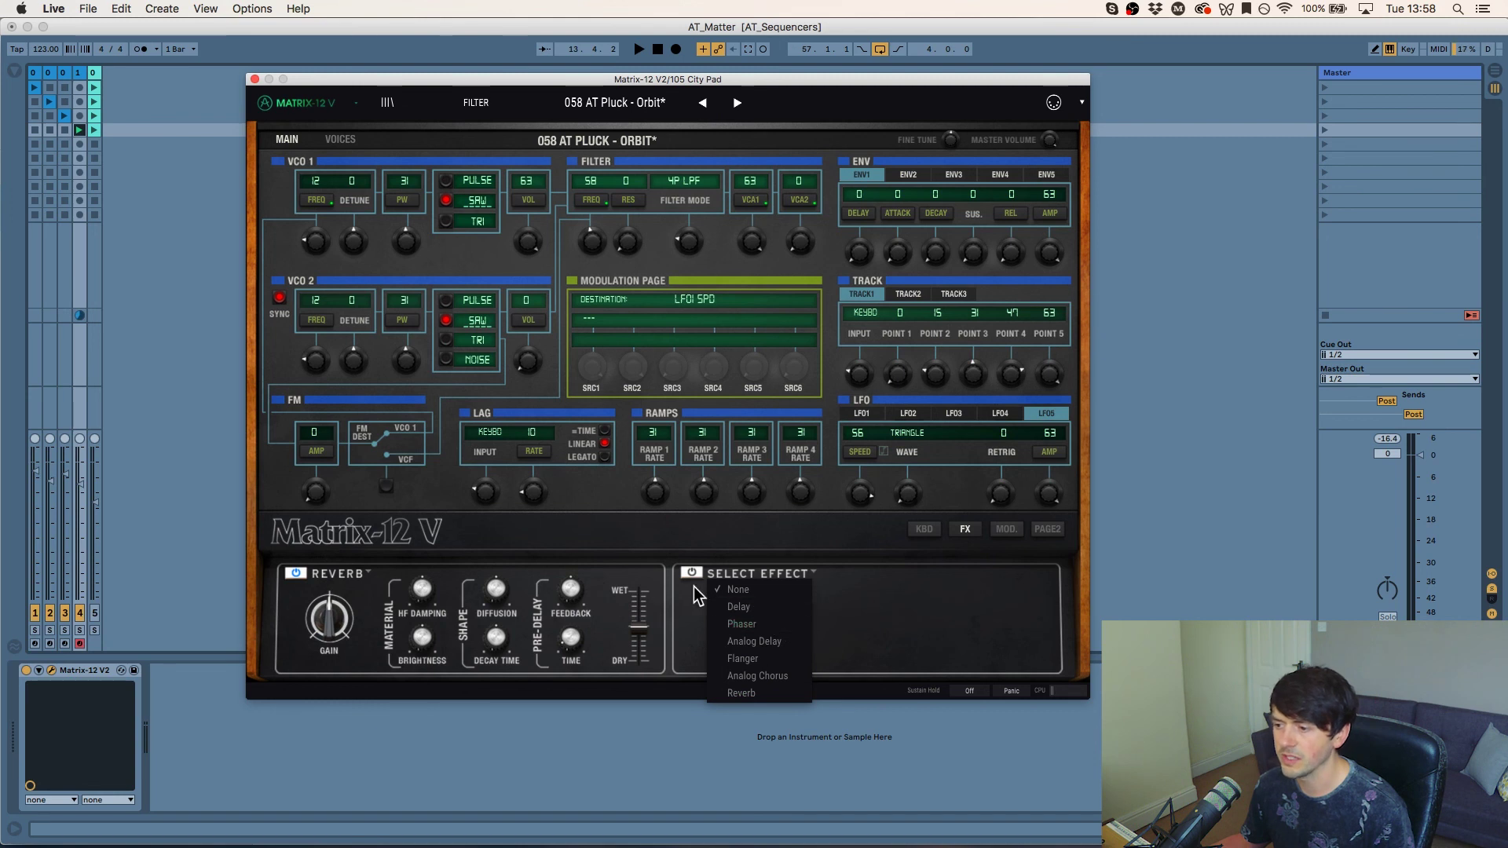
click(682, 605)
click(748, 570)
Step: Clear the Reverb from the first effect slot by setting it to None
click(339, 581)
click(340, 582)
click(352, 586)
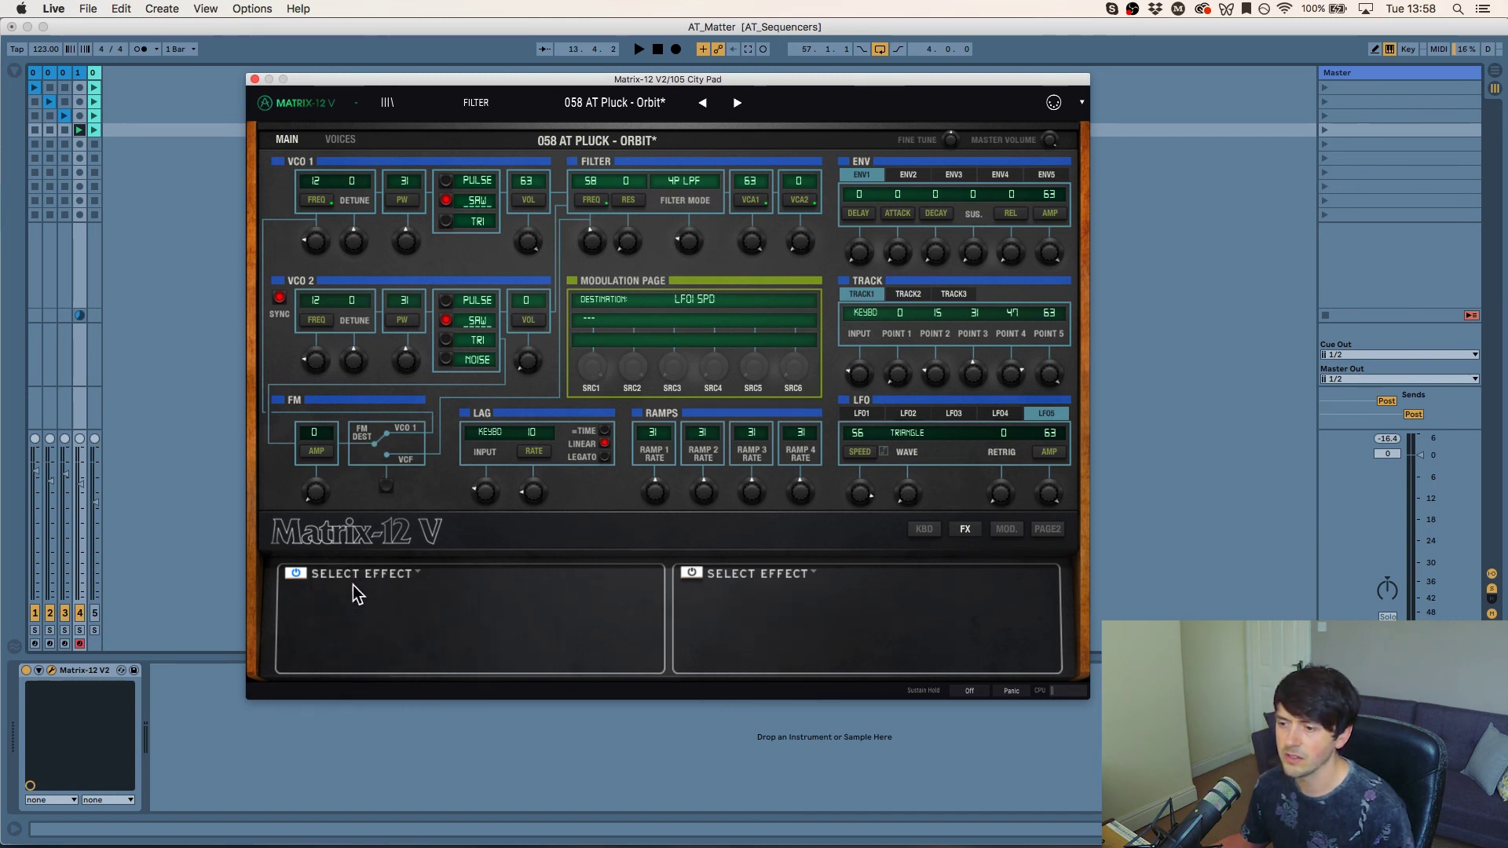